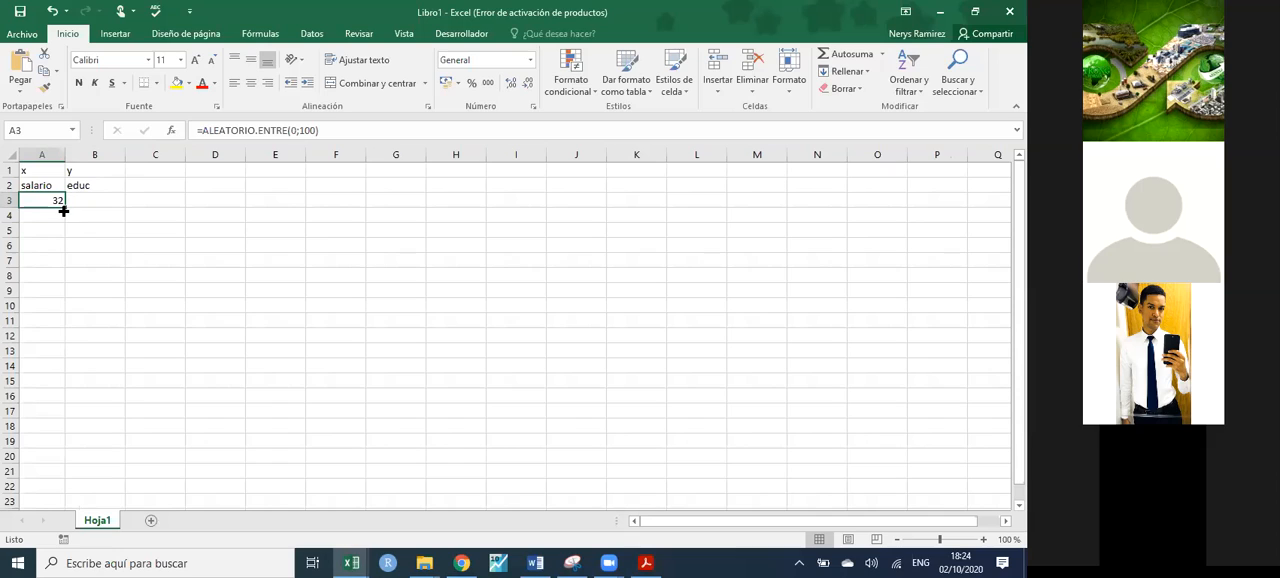
- Fill the salario column's random formula down to A14 and try replacing cell A3 with 0
left_click_drag(63, 209, 52, 368)
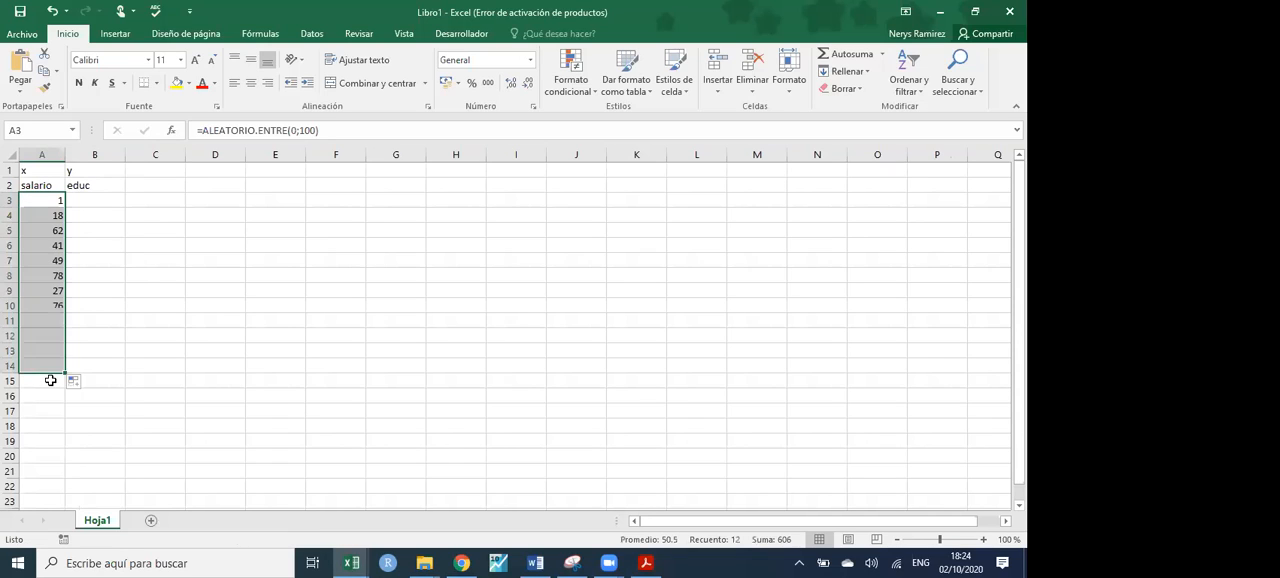
left_click(52, 203)
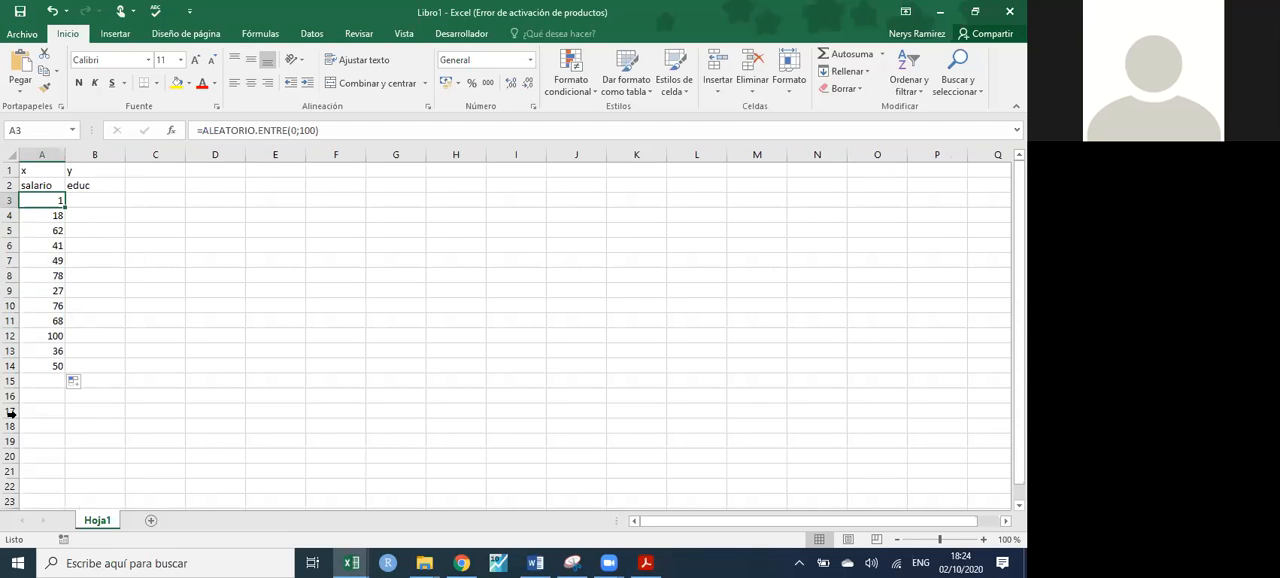
type("0")
key("Return")
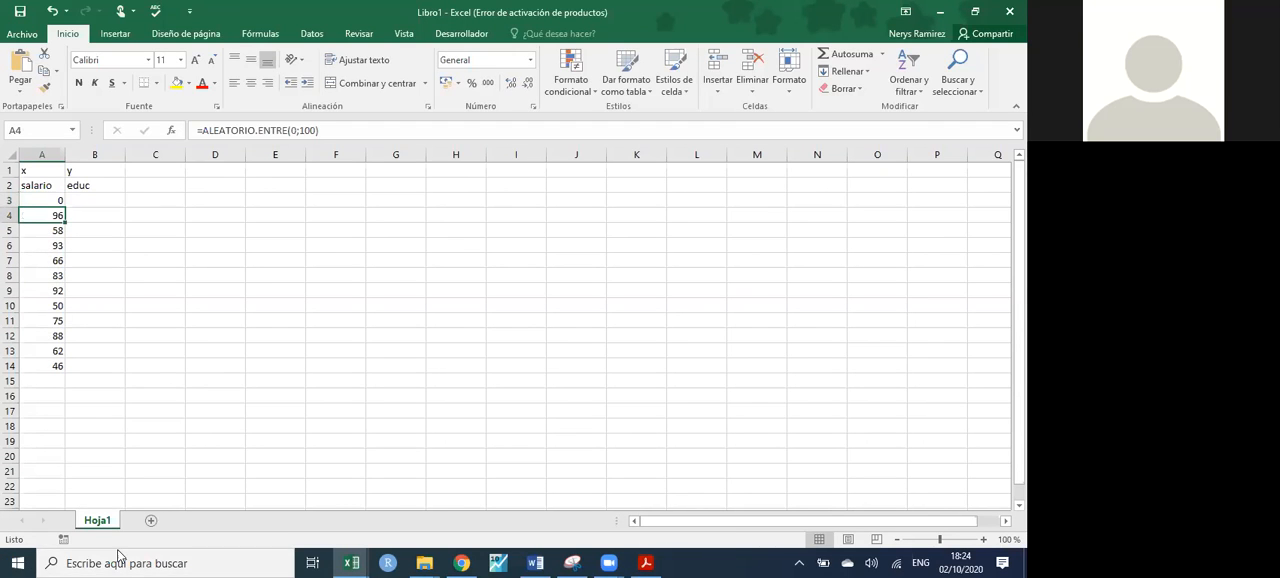
left_click(58, 203)
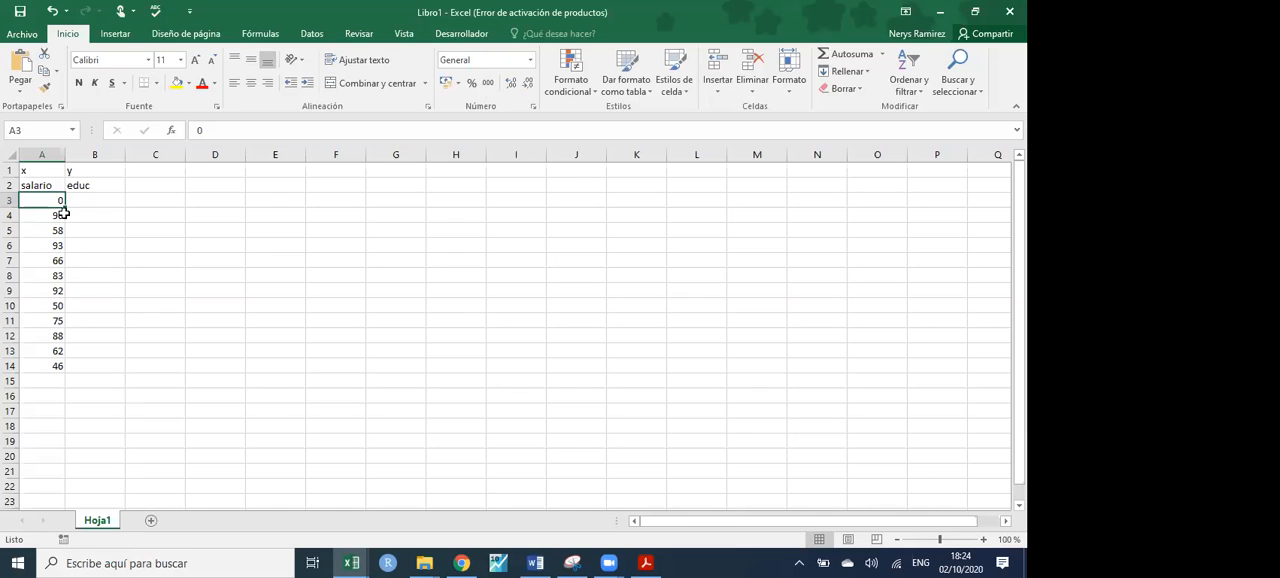
left_click(62, 213)
left_click_drag(64, 222, 57, 200)
left_click(57, 200)
- Change the formula in A3 to =ALEATORIO.ENTRE(50;100) and fill it down to A14
left_click(292, 131)
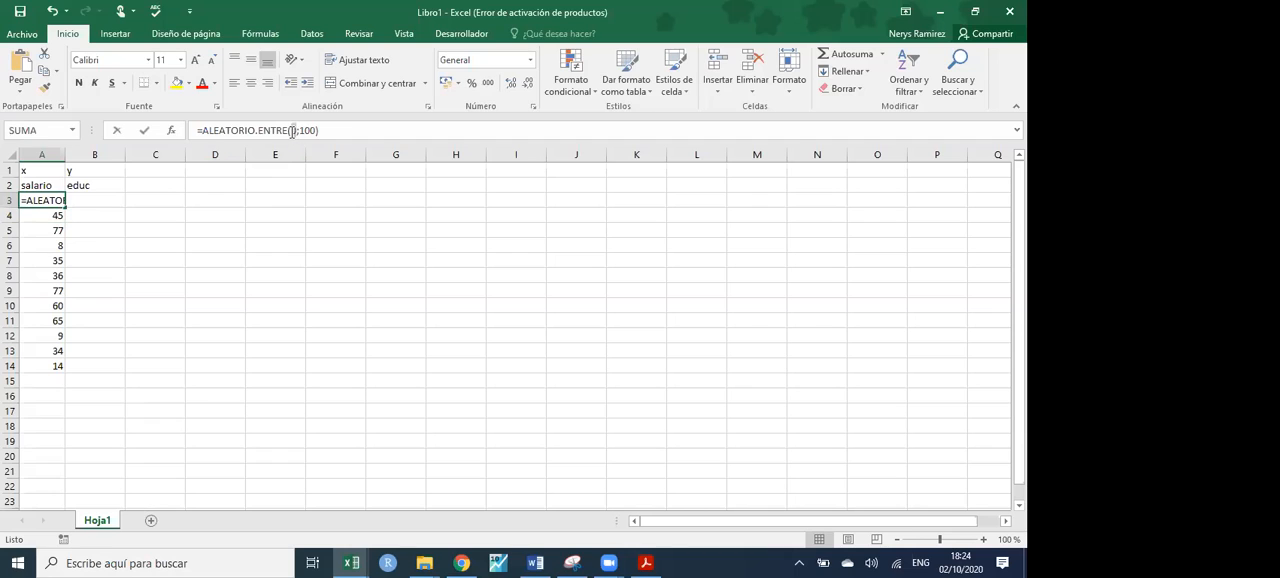
type("0")
key("Return")
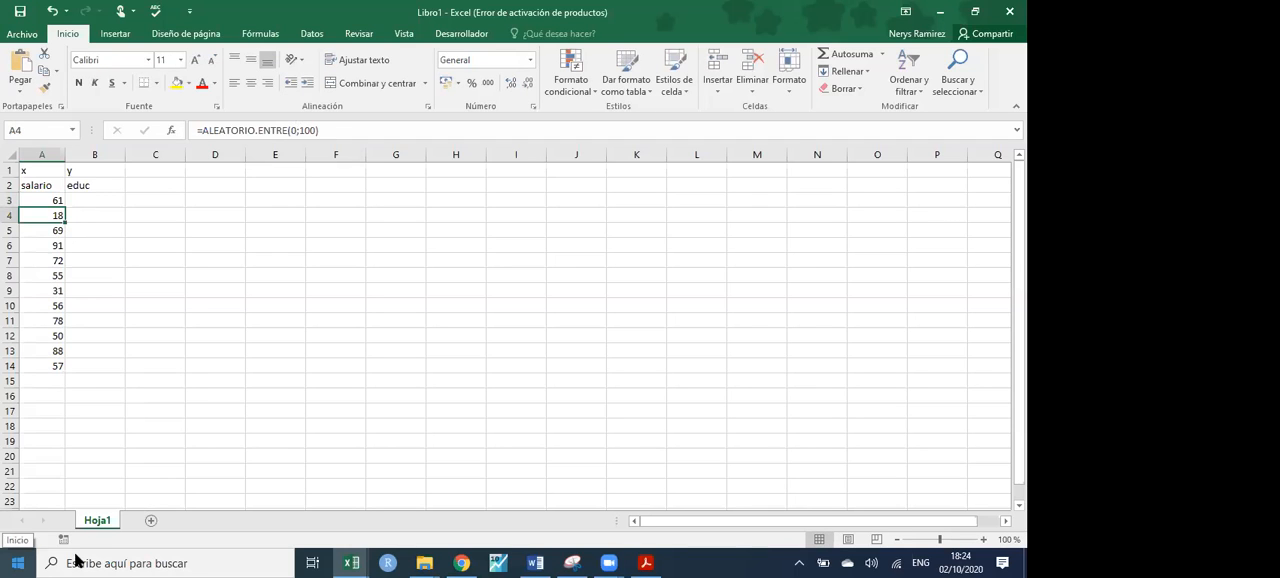
left_click(63, 201)
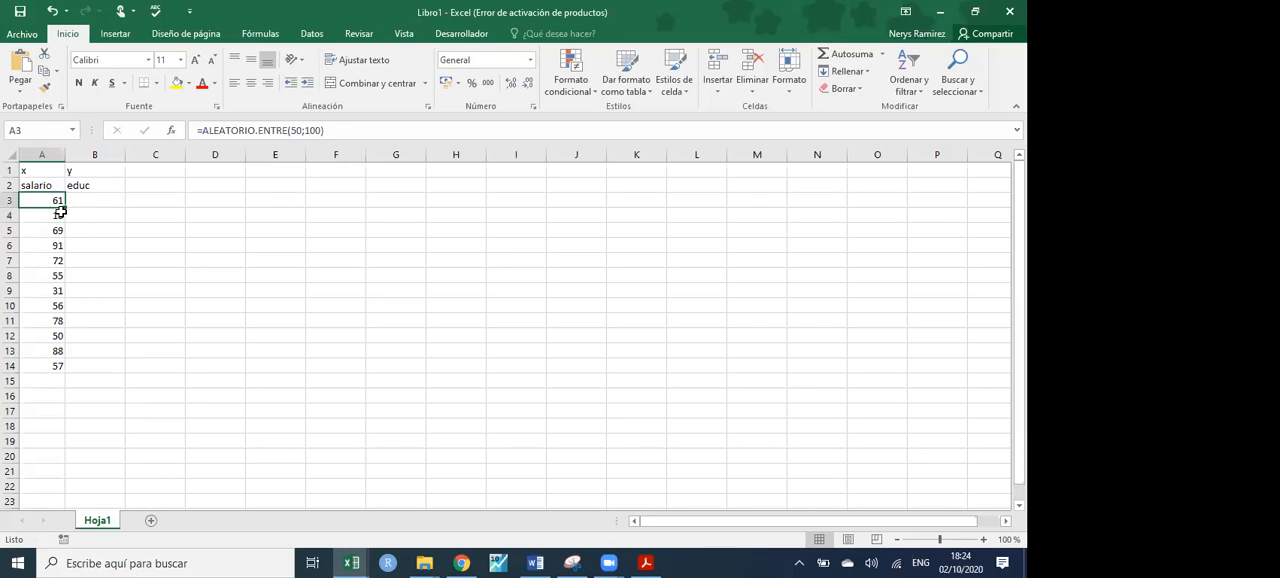
left_click_drag(64, 209, 47, 373)
- Replace the random formulas in A3:A14 with their static values
key("ctrl+c")
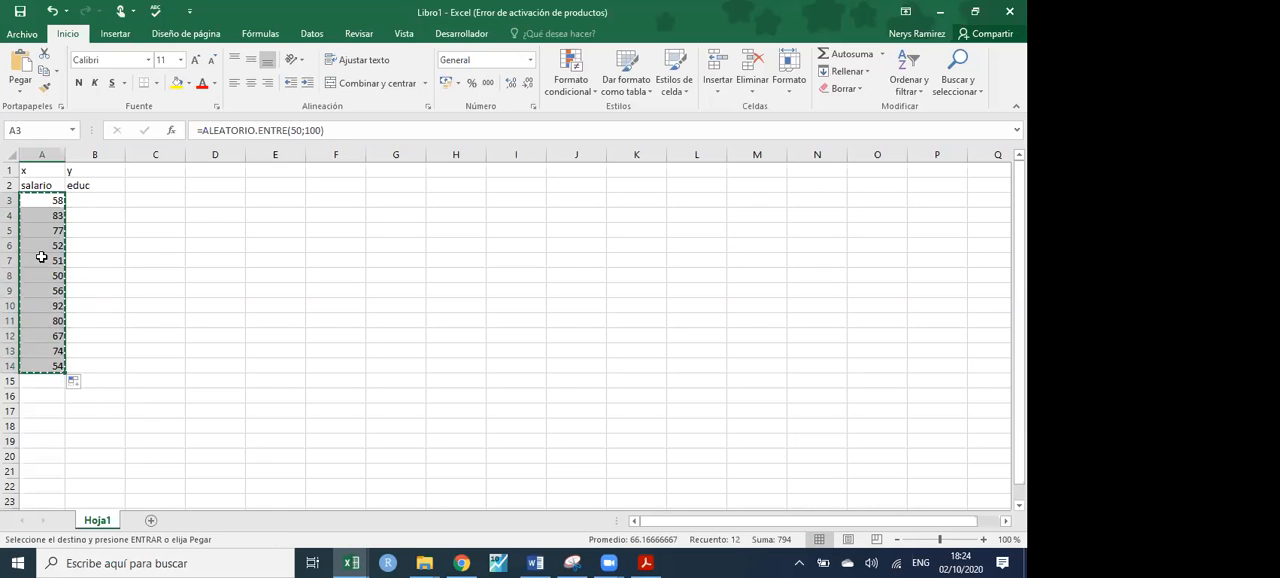
right_click(42, 205)
left_click(93, 268)
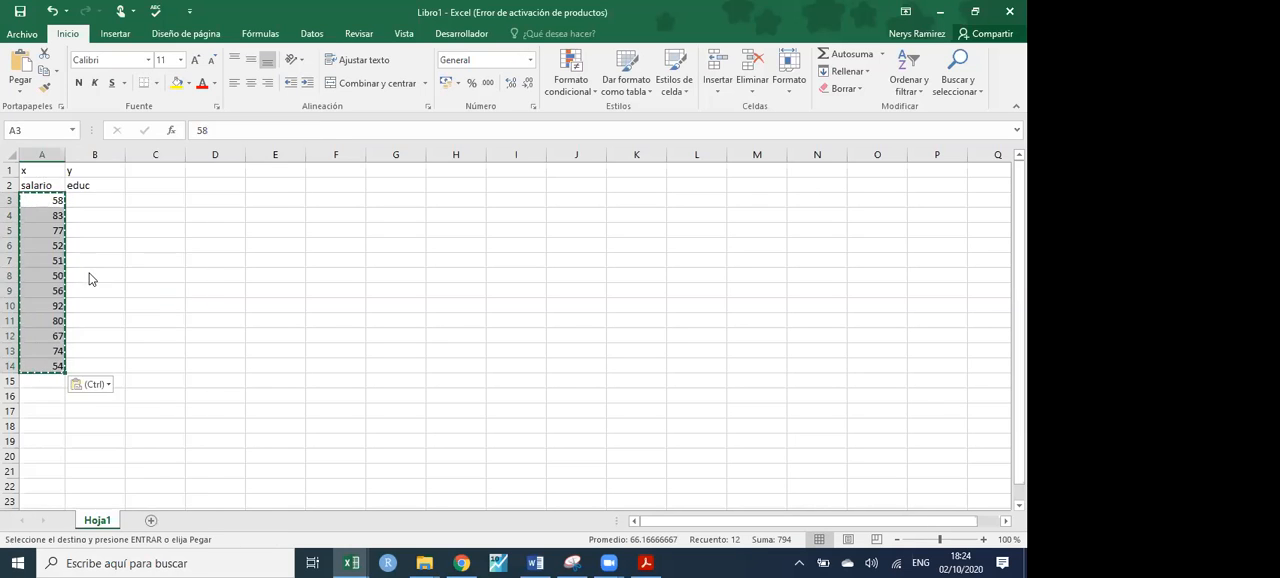
- Begin a random-number formula with the ALEATORIO function in the first educ cell, B3
left_click(93, 203)
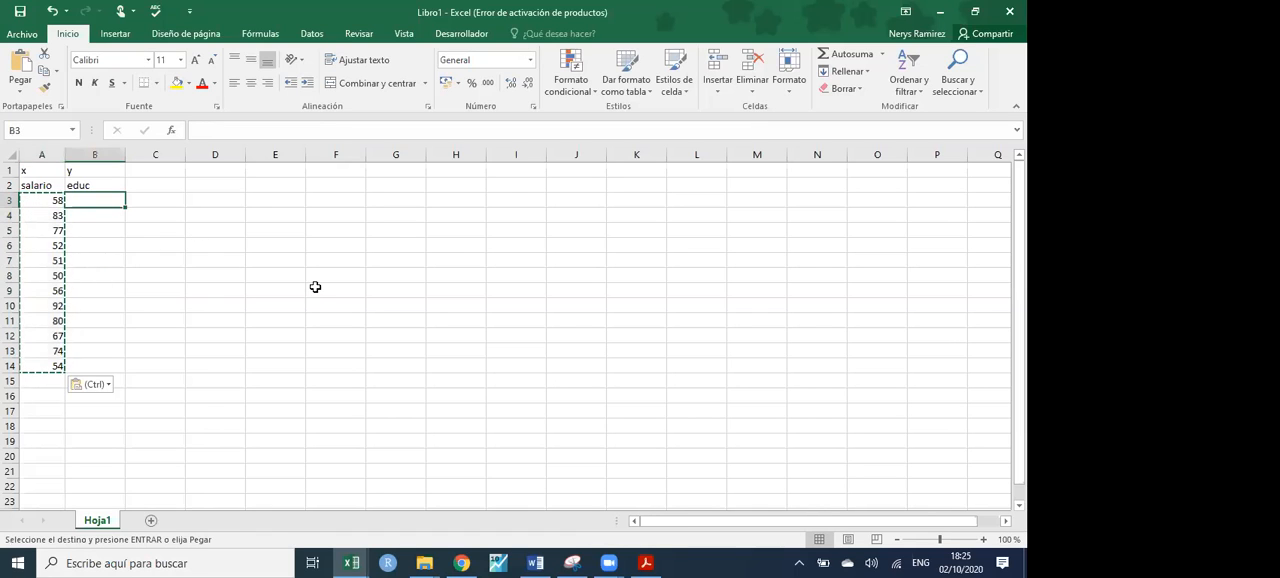
type("=")
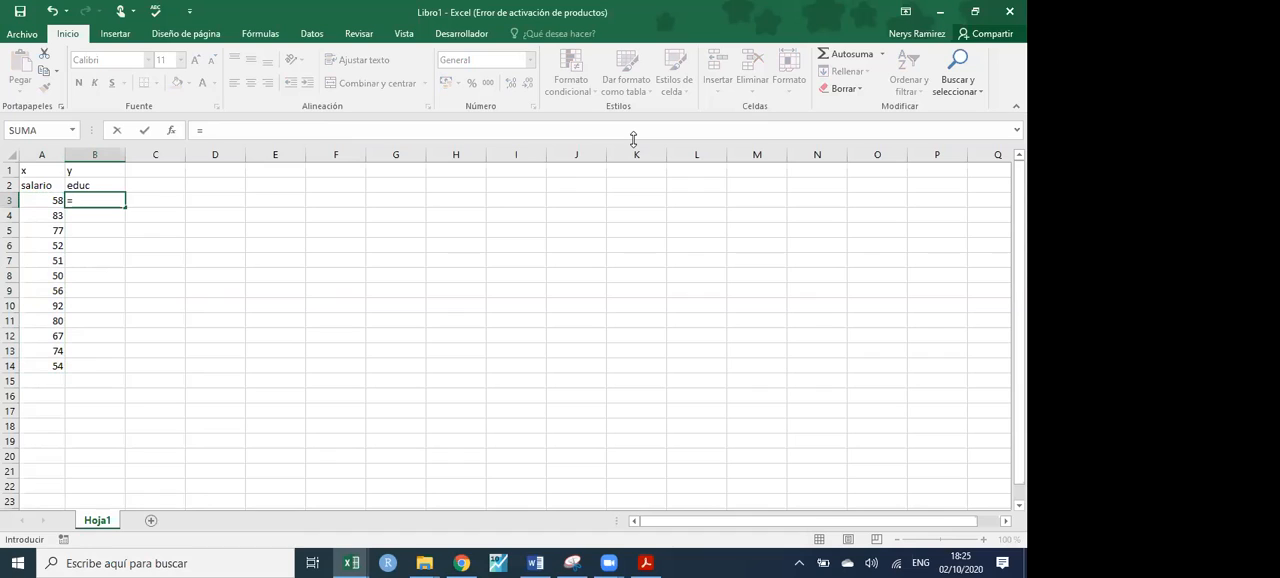
key("BackSpace")
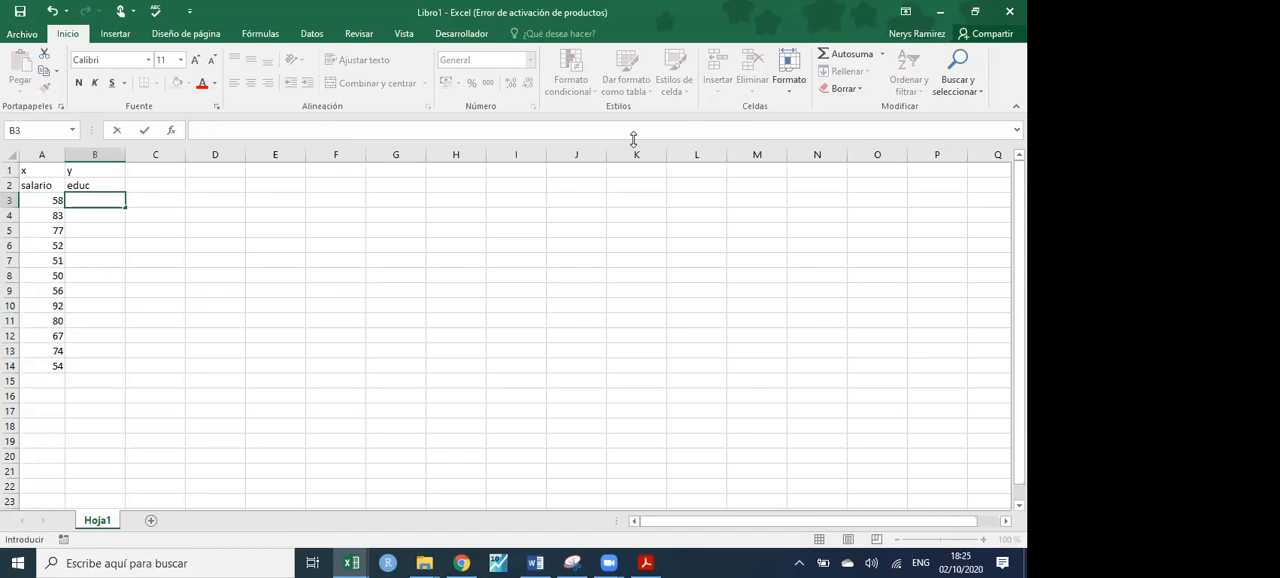
type("=")
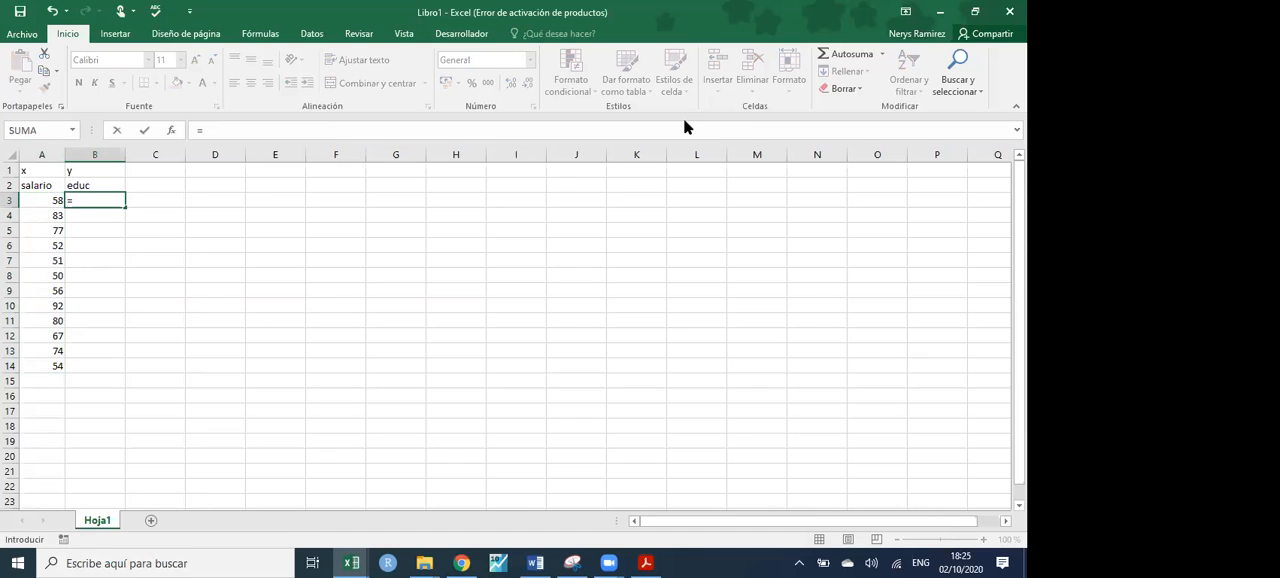
type("al")
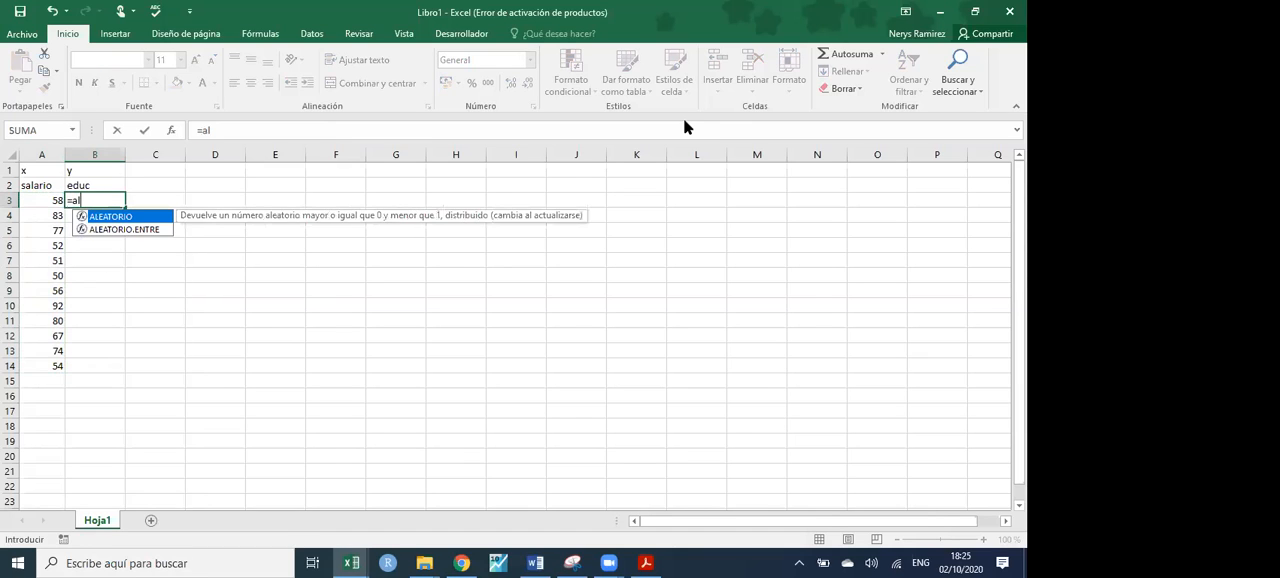
double_click(122, 230)
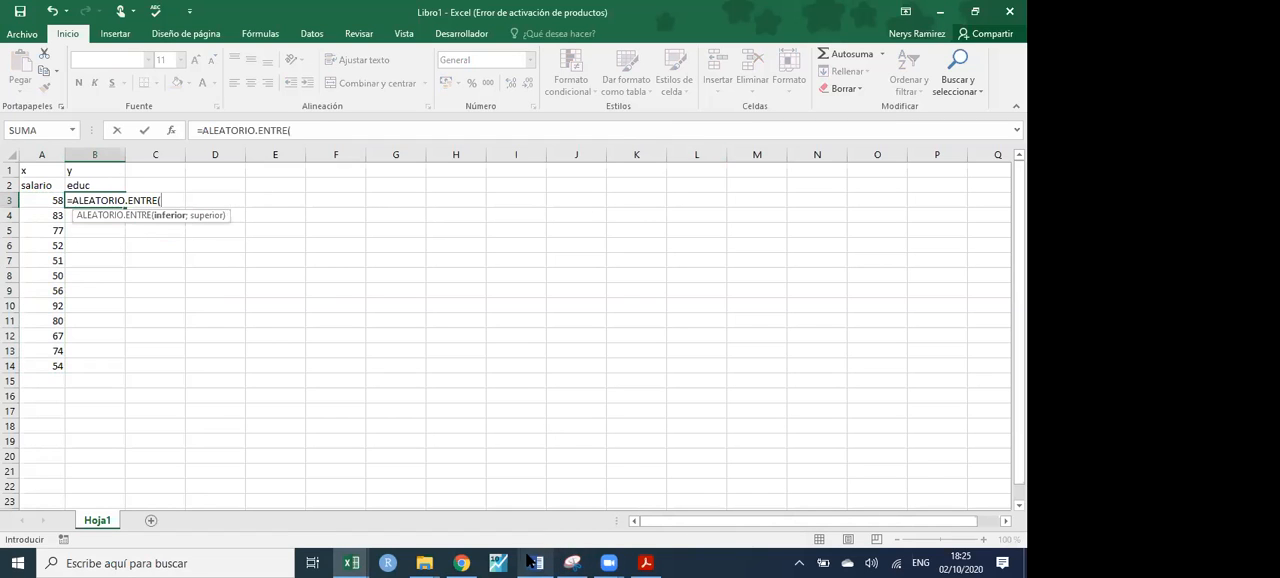
mouse_move(529, 562)
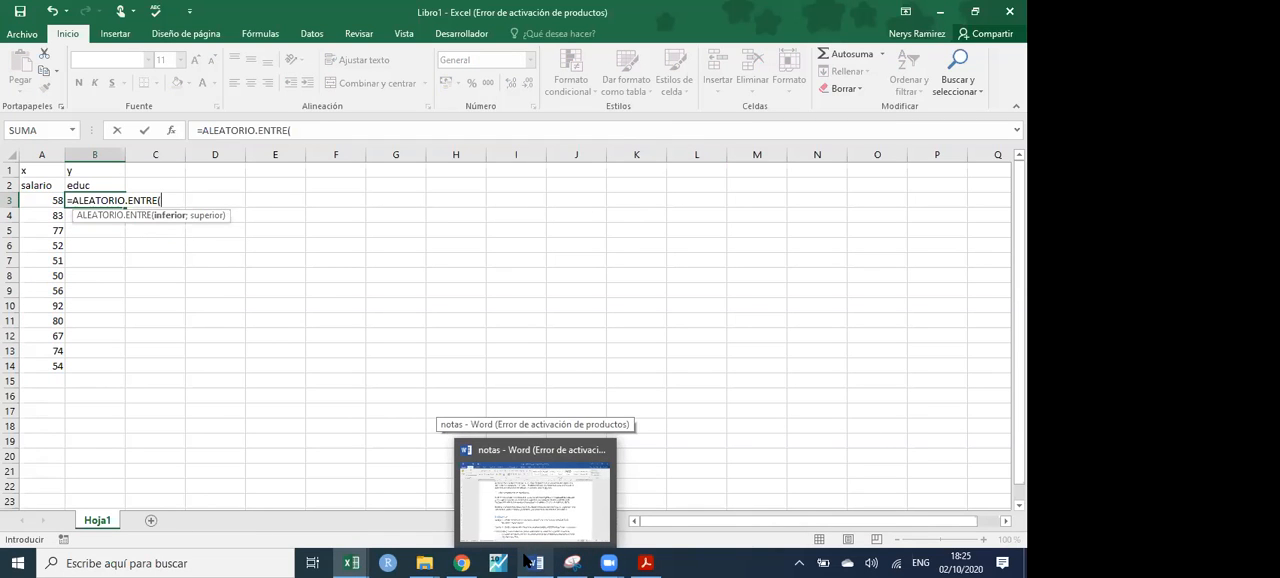
type("0")
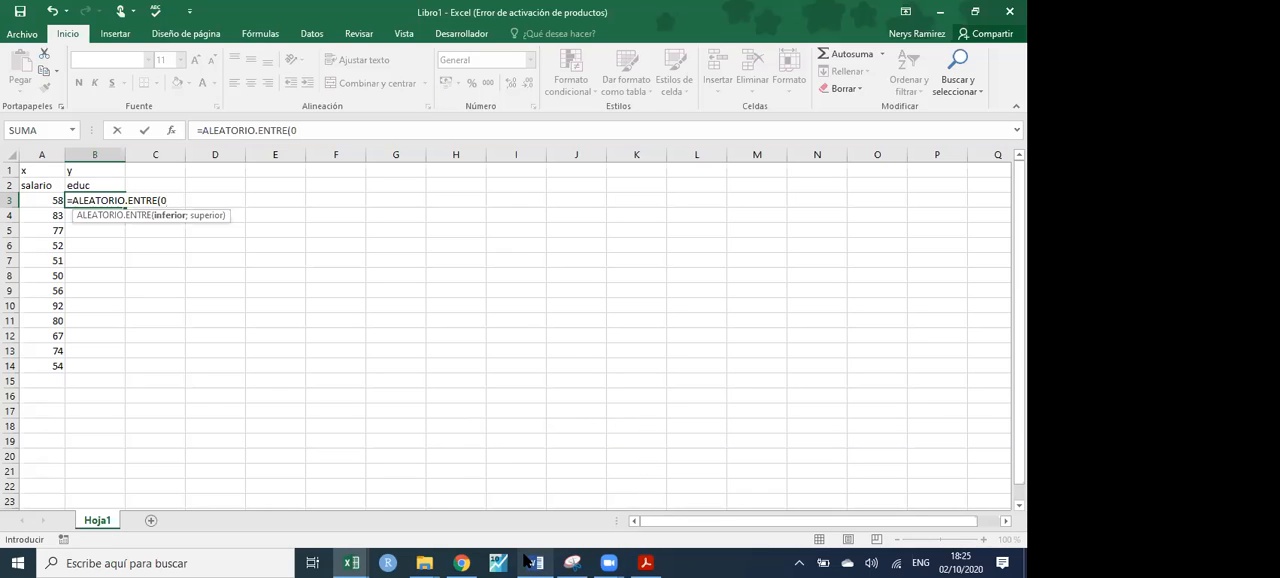
type("==")
key("BackSpace")
key("BackSpace")
key("BackSpace")
key("BackSpace")
key("BackSpace")
key("BackSpace")
key("BackSpace")
key("BackSpace")
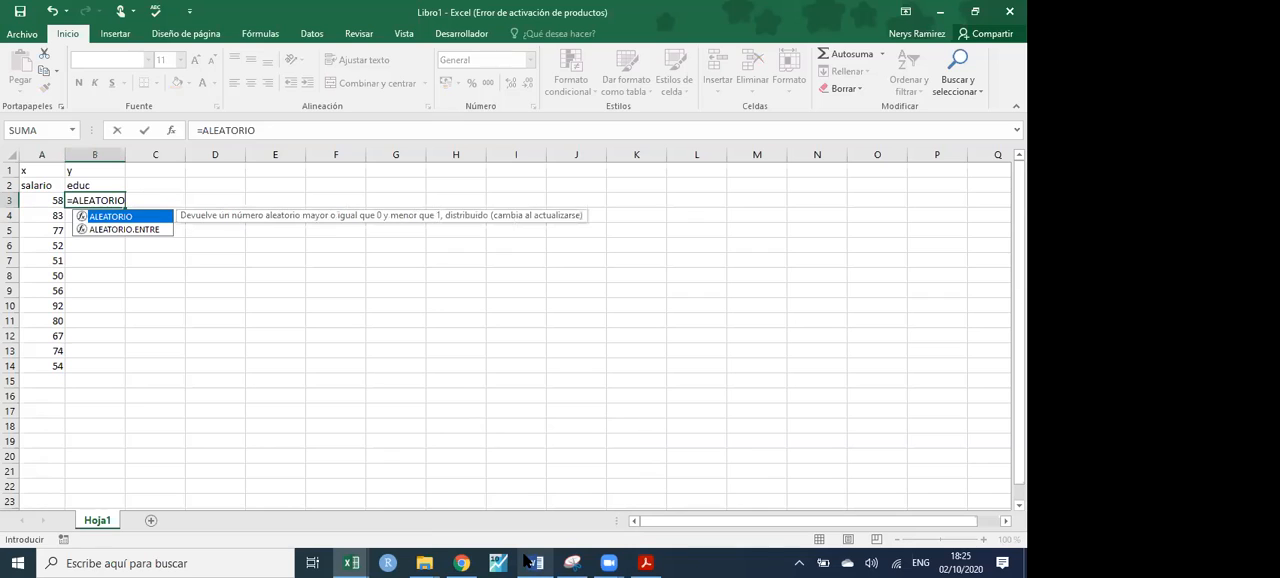
- Complete the formula in B3 as =ALEATORIO()+A3/100
type(")")
key("BackSpace")
type("()")
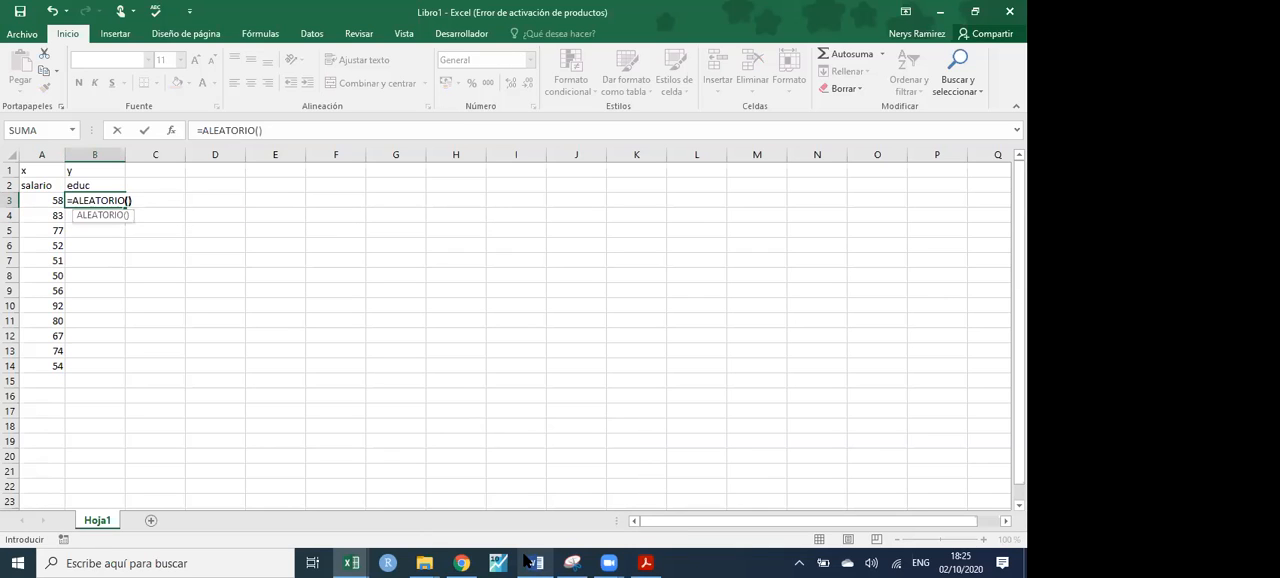
type("*")
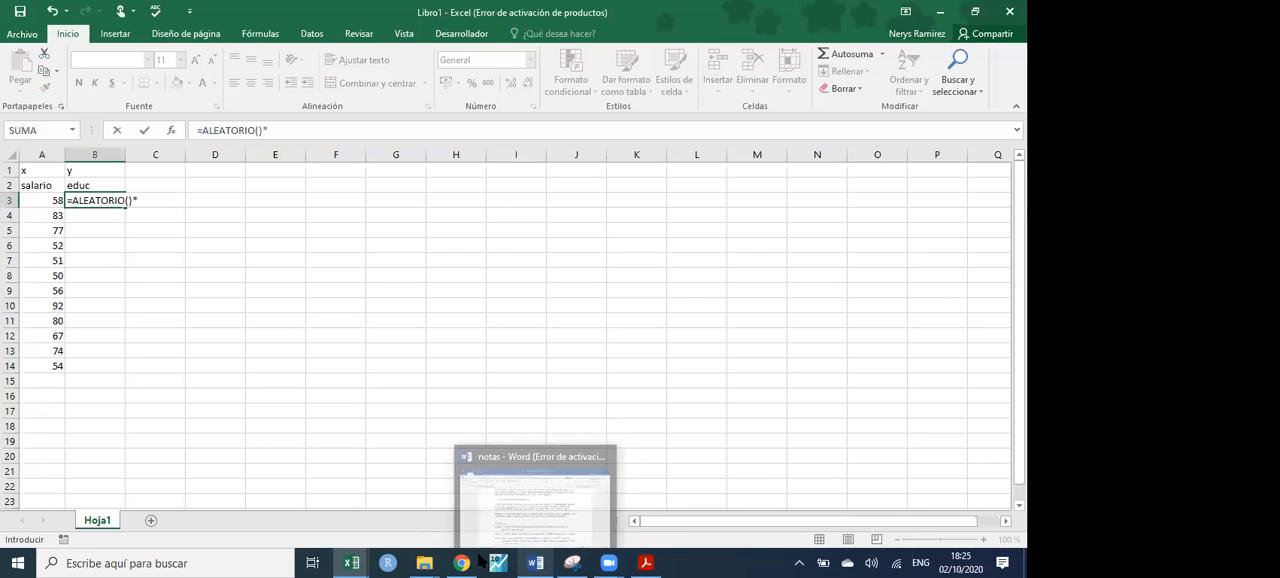
left_click(47, 200)
type("/100")
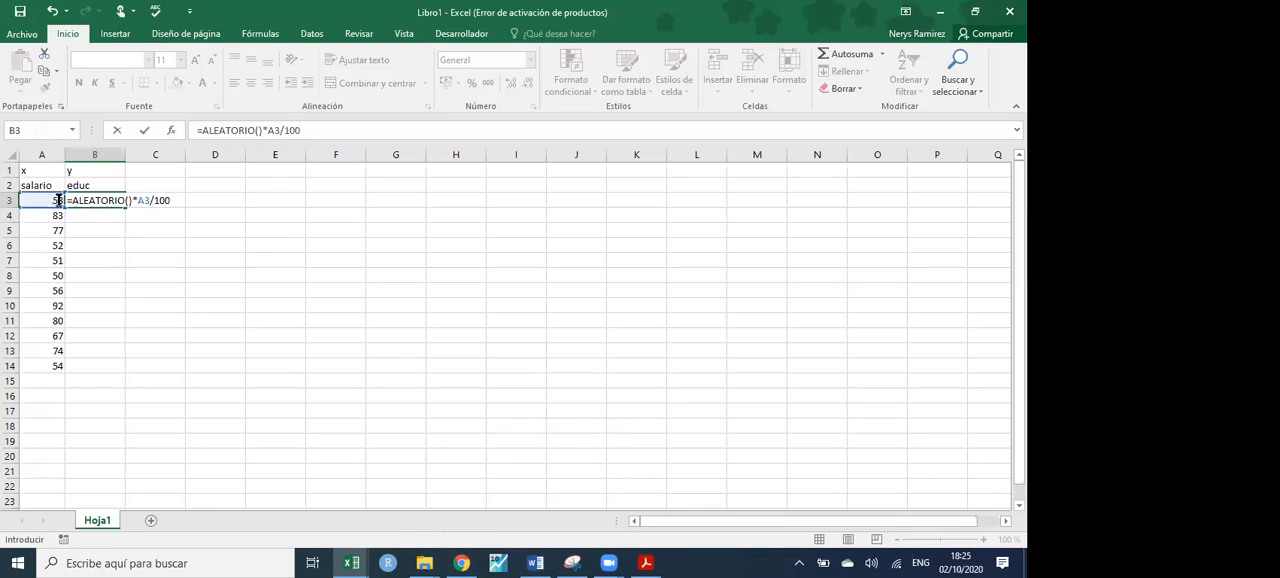
left_click(137, 201)
key("BackSpace")
type("+")
key("Return")
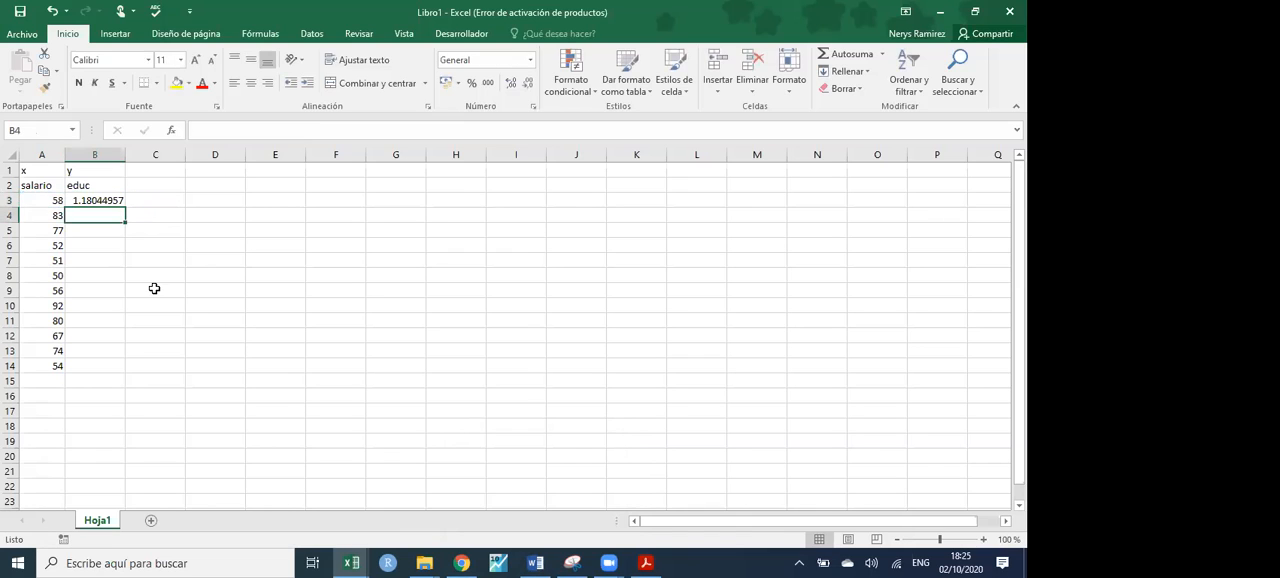
- Fill the educ formula from B3 down to B14 and replace the formulas with static values
left_click(100, 199)
left_click_drag(122, 211, 121, 366)
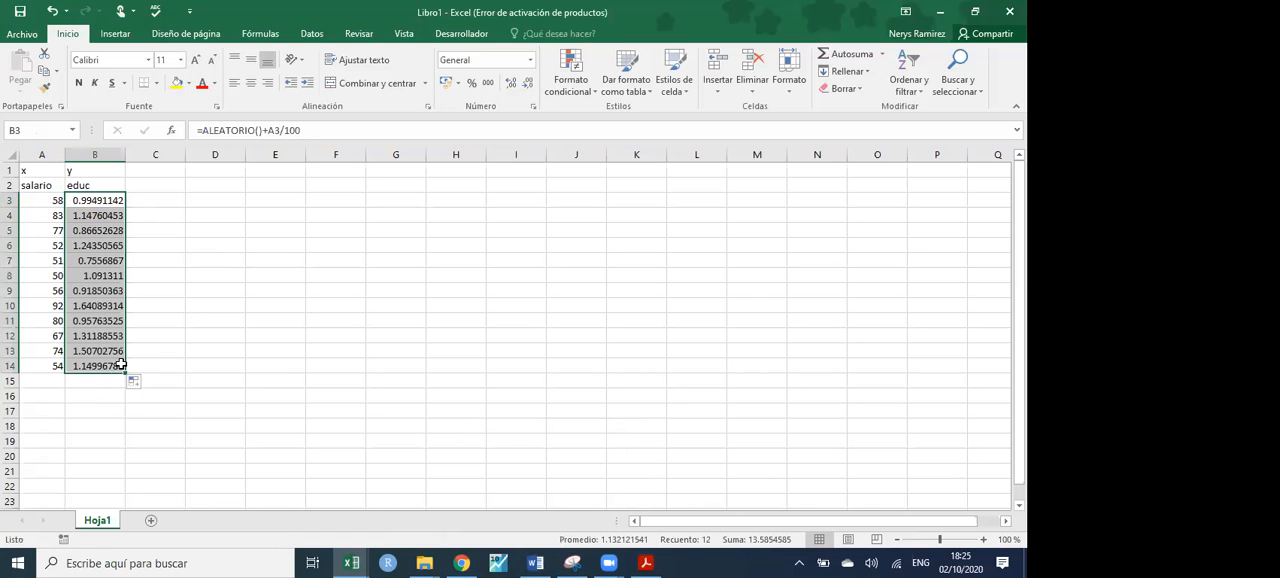
key("ctrl+c")
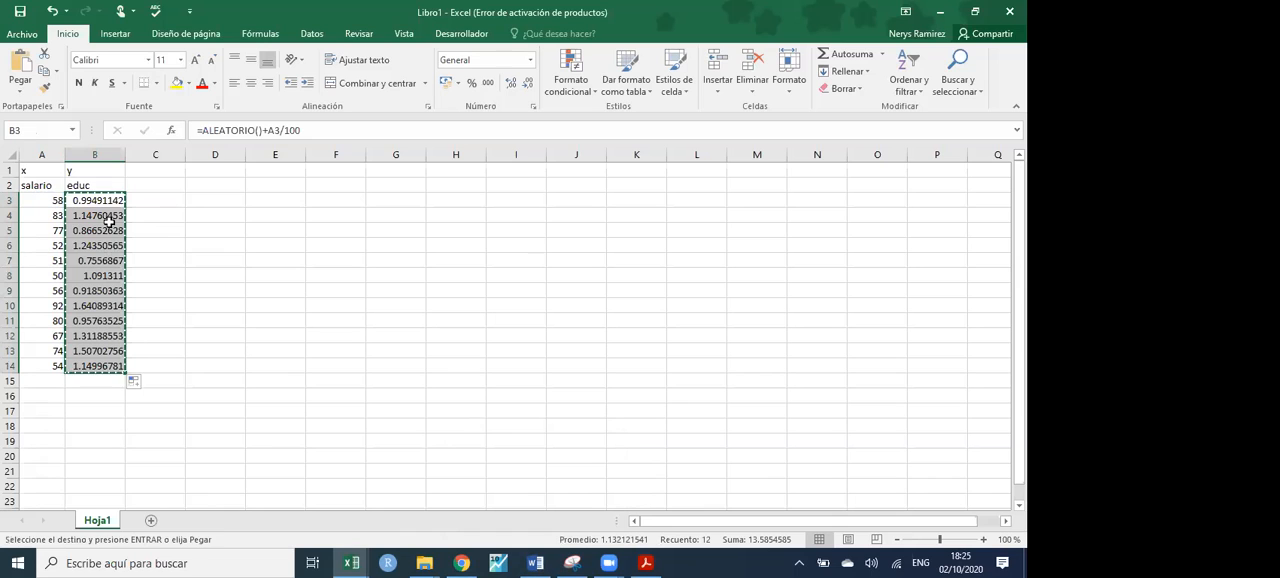
right_click(110, 201)
left_click(170, 264)
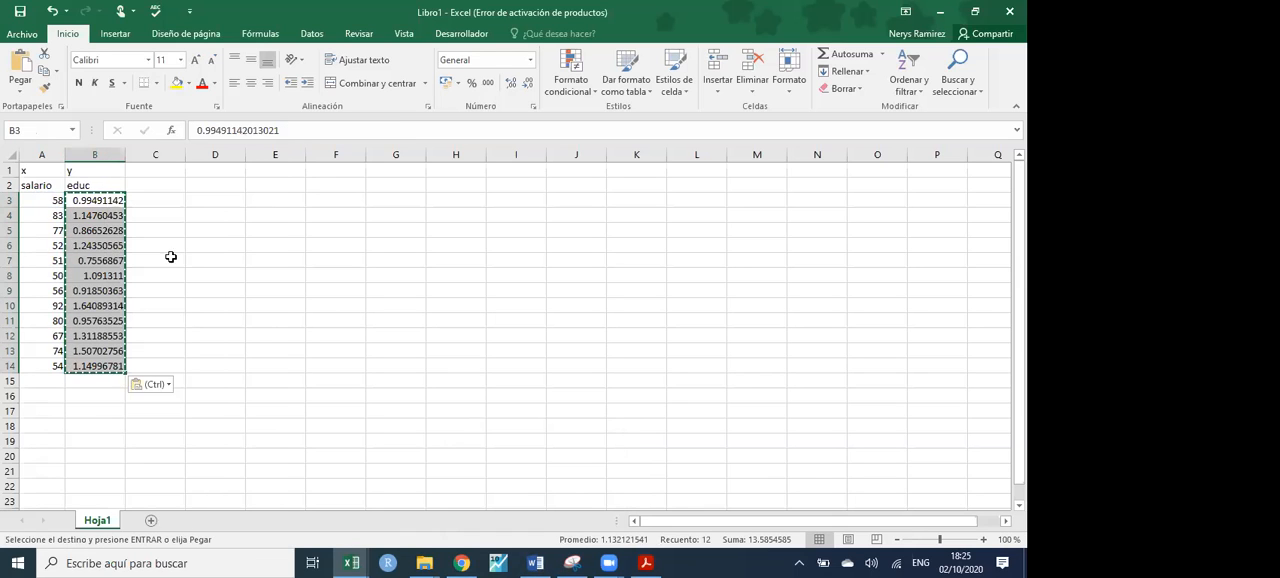
- Reduce the number format of the educ values in B3:B14 to two decimal places
left_click(528, 83)
left_click(528, 83)
left_click(528, 83)
left_click(528, 83)
left_click(528, 83)
left_click(528, 83)
- Insert a markers-only scatter chart of the salario and educ data in A2:B14, and delete it after viewing
left_click_drag(55, 186, 103, 369)
left_click(115, 33)
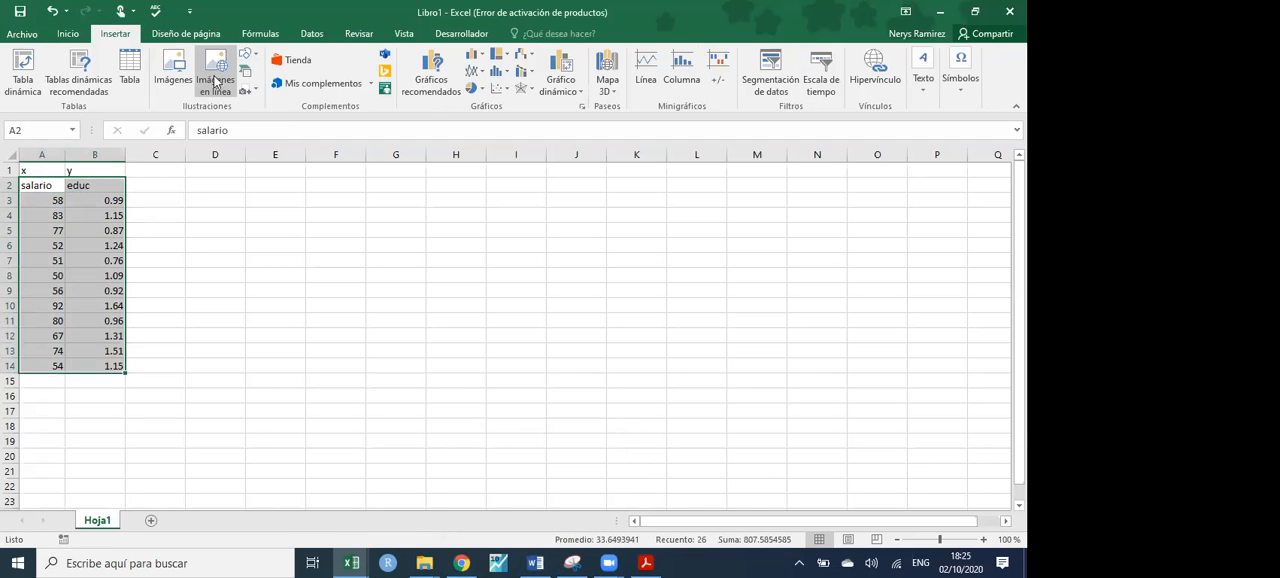
left_click(509, 92)
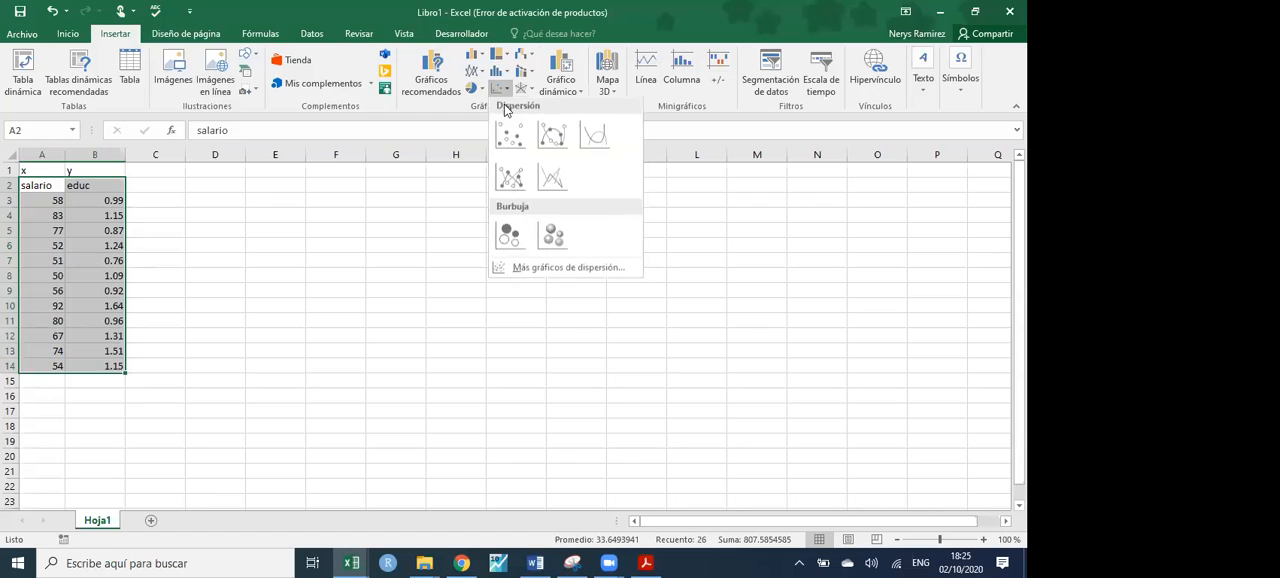
left_click(506, 134)
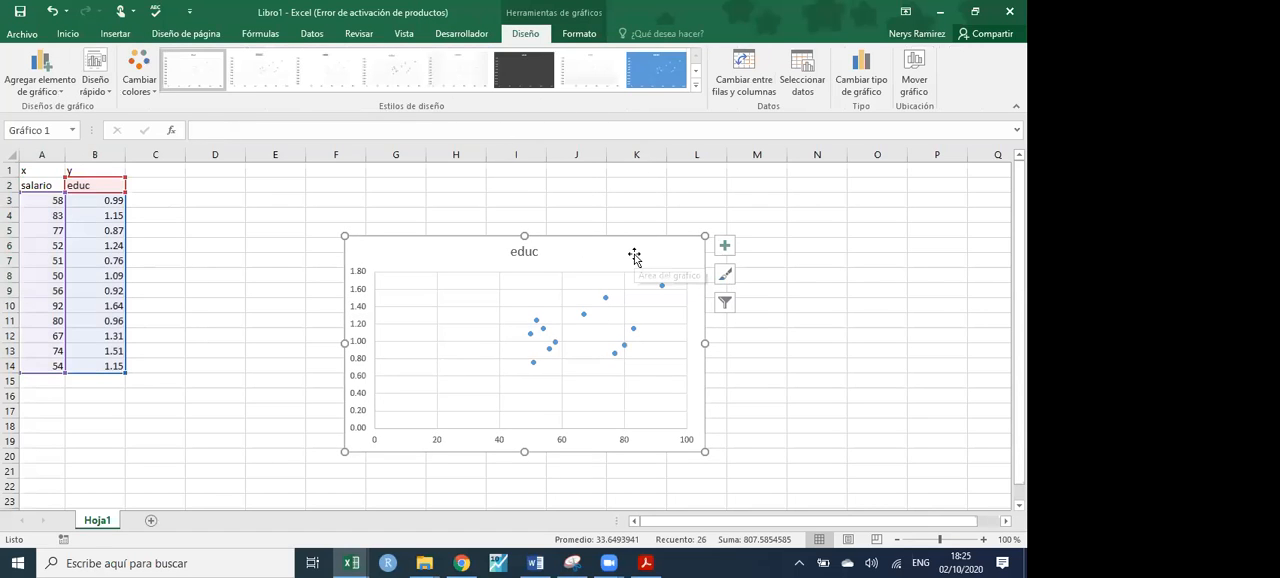
key("Delete")
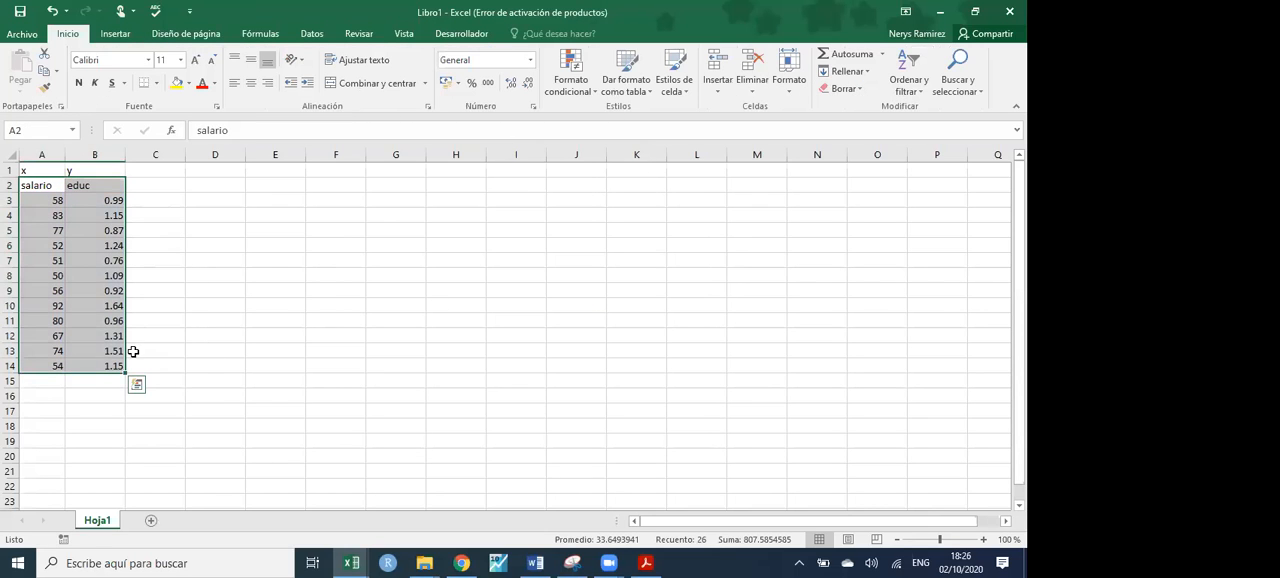
- Switch to the Clase1 PDF in Acrobat Reader and capture questions a to d of Ejemplo 0 with the Snipping Tool
left_click(658, 563)
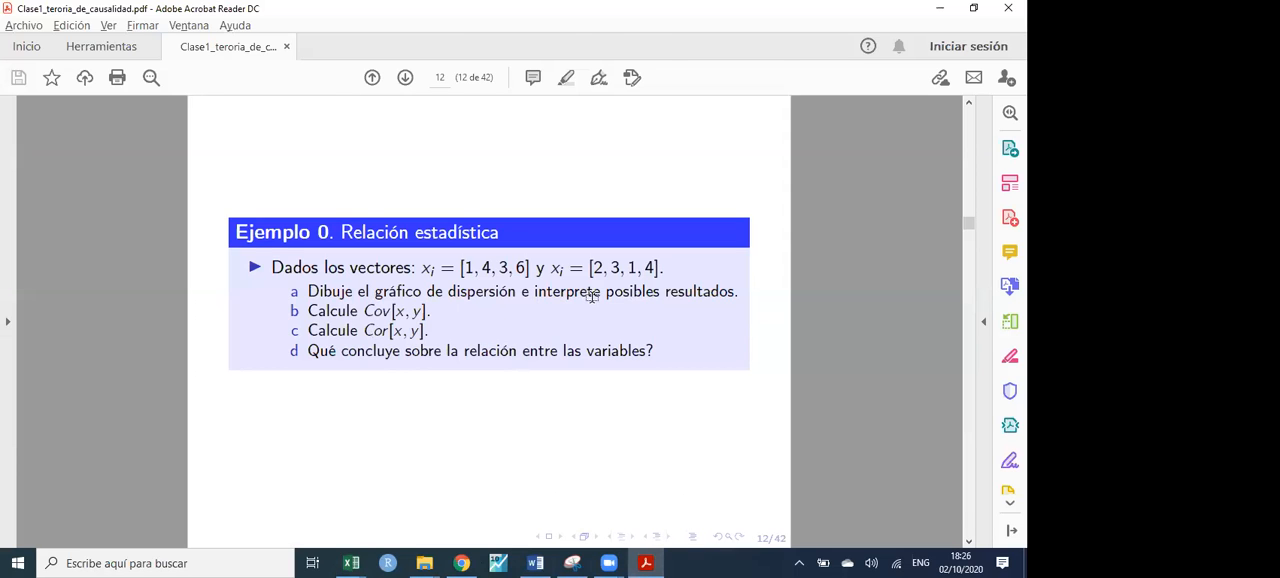
key("alt+Tab")
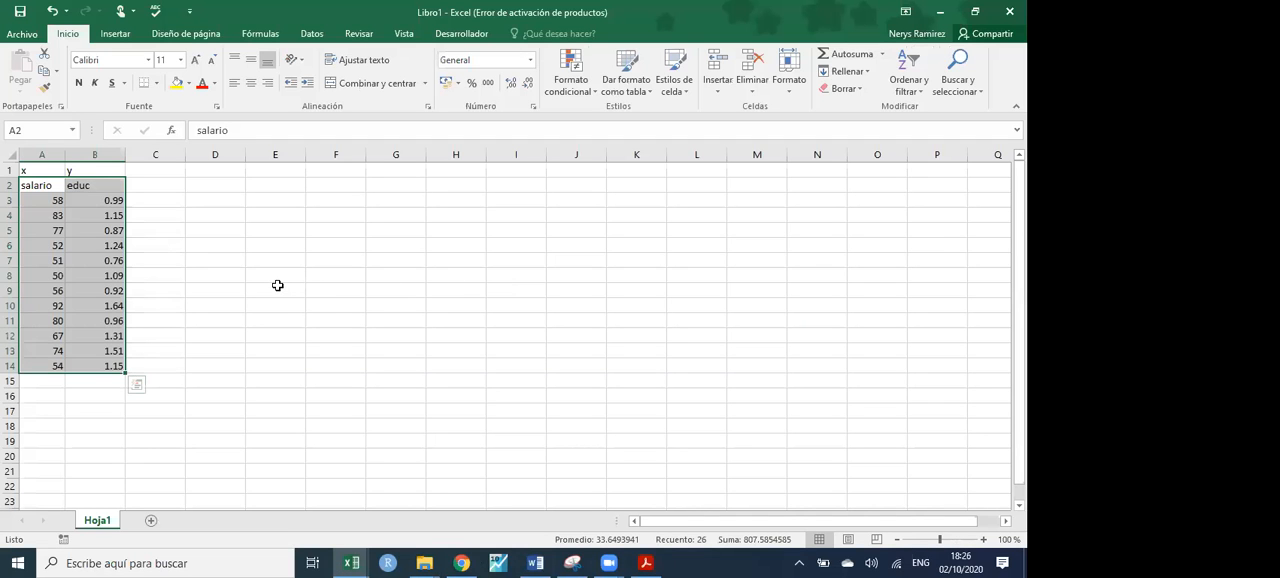
key("alt+Tab")
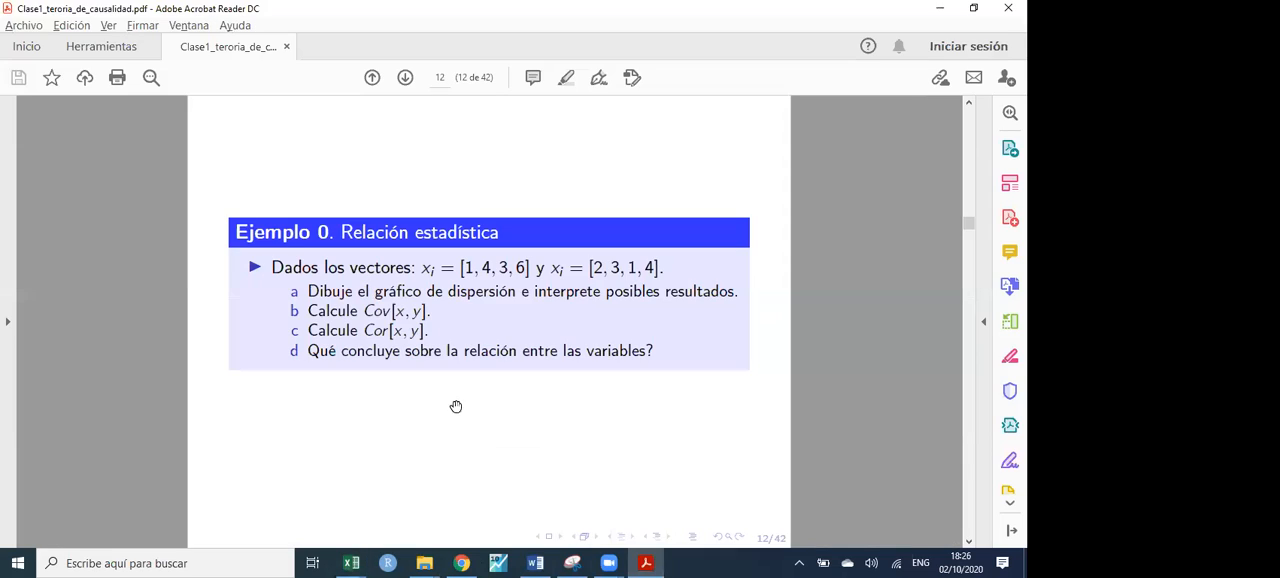
left_click(572, 563)
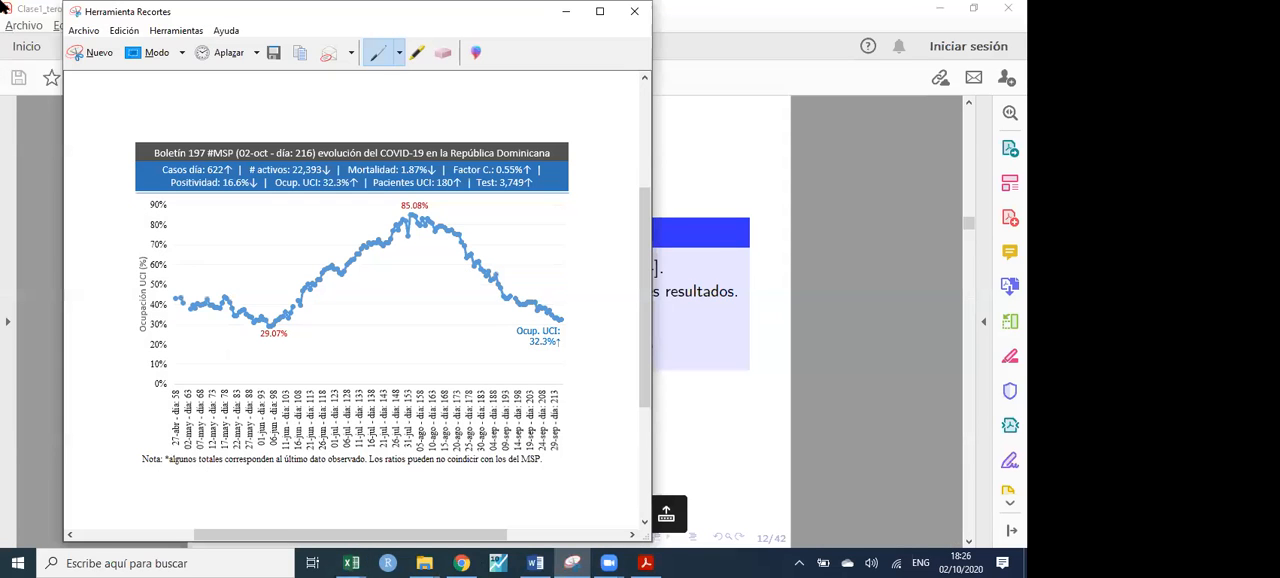
left_click(92, 52)
left_click_drag(279, 280, 748, 363)
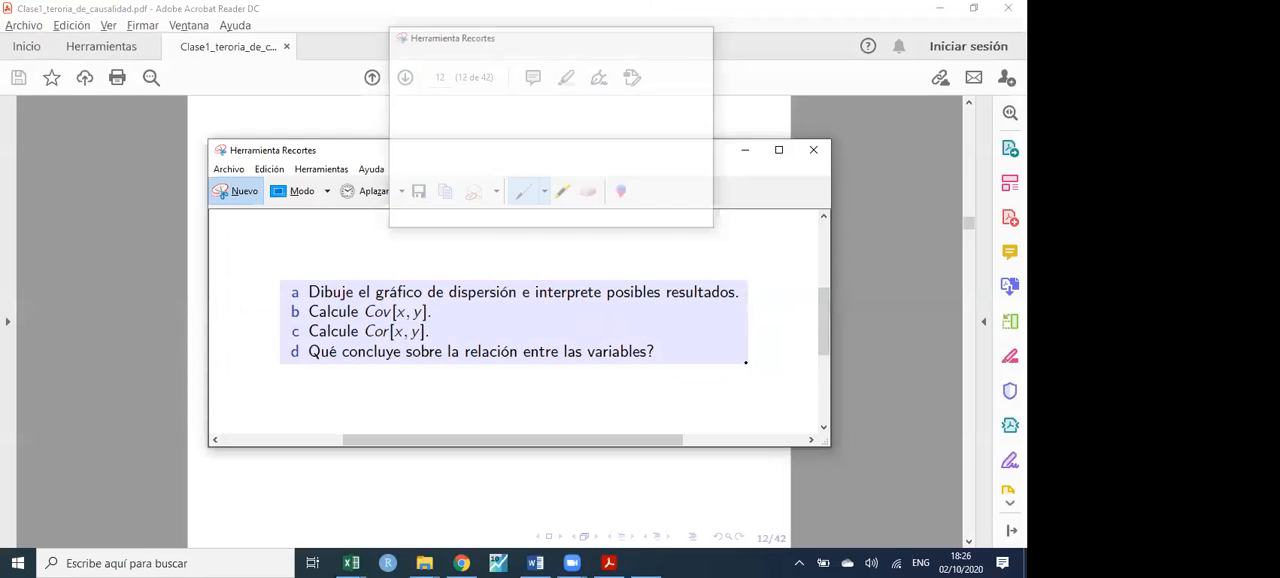
mouse_move(351, 563)
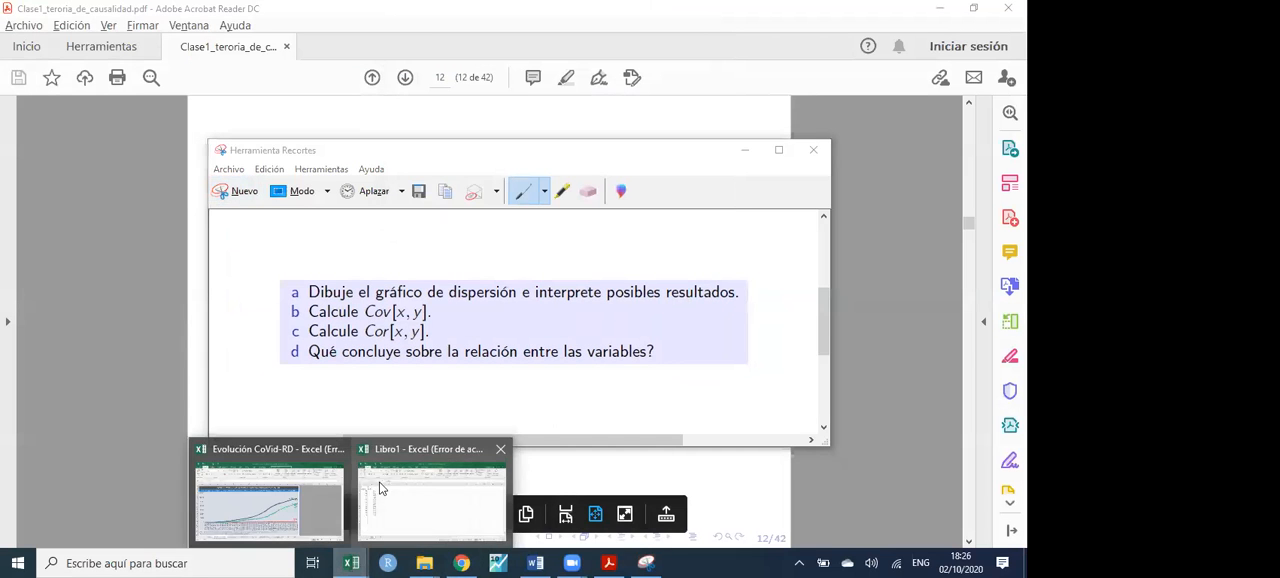
- Switch to the Libro1 workbook in Excel, paste the captured questions, and shrink and place the picture beside the data over C2:H5
left_click(425, 482)
left_click(321, 275)
key("ctrl+v")
left_click_drag(408, 325, 288, 222)
left_click_drag(184, 249, 222, 217)
left_click_drag(265, 215, 171, 212)
- Enter the answer label "A." in cell C7
left_click(181, 261)
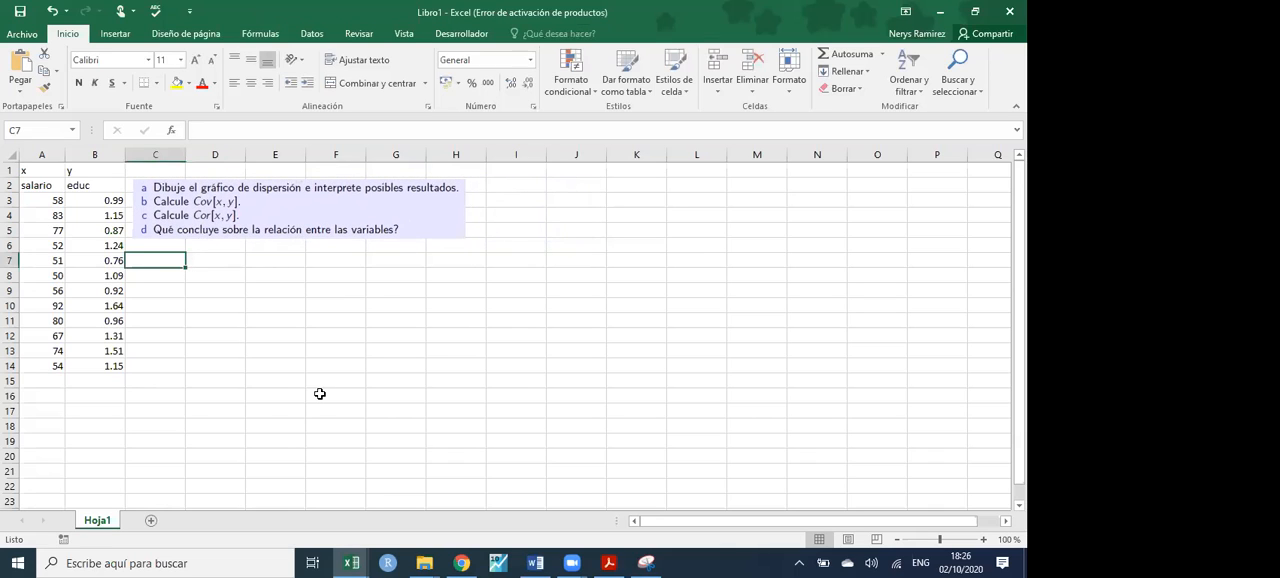
type("A.")
key("Return")
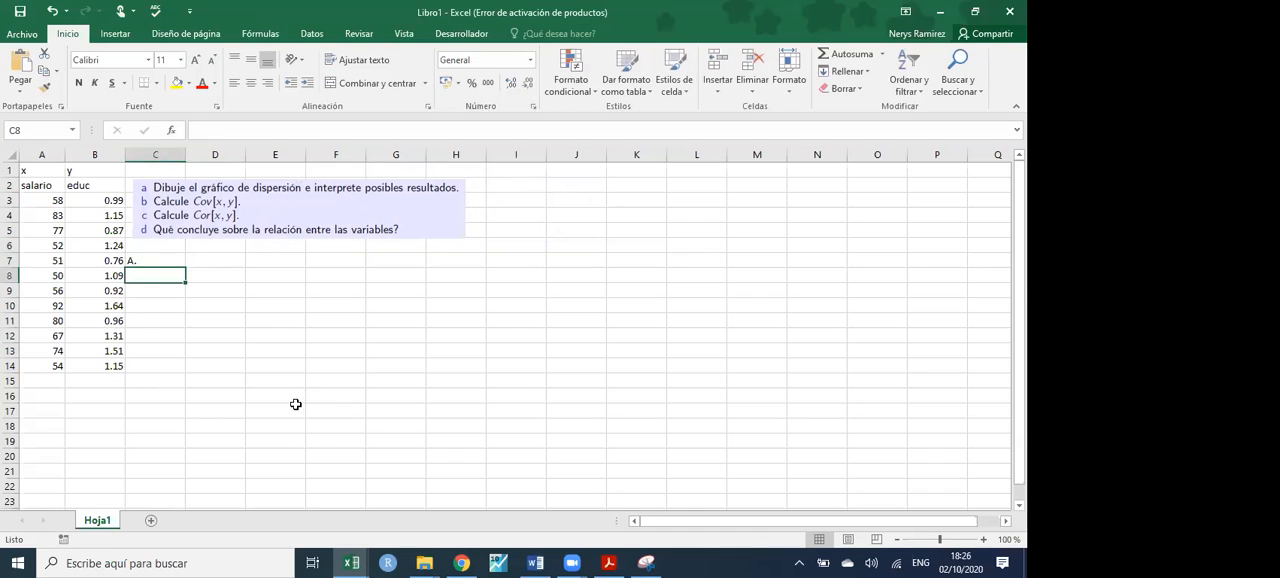
- Insert a markers-only scatter chart of the salario and educ data in A2:B14 and place it below the questions
left_click_drag(41, 186, 105, 366)
left_click(115, 33)
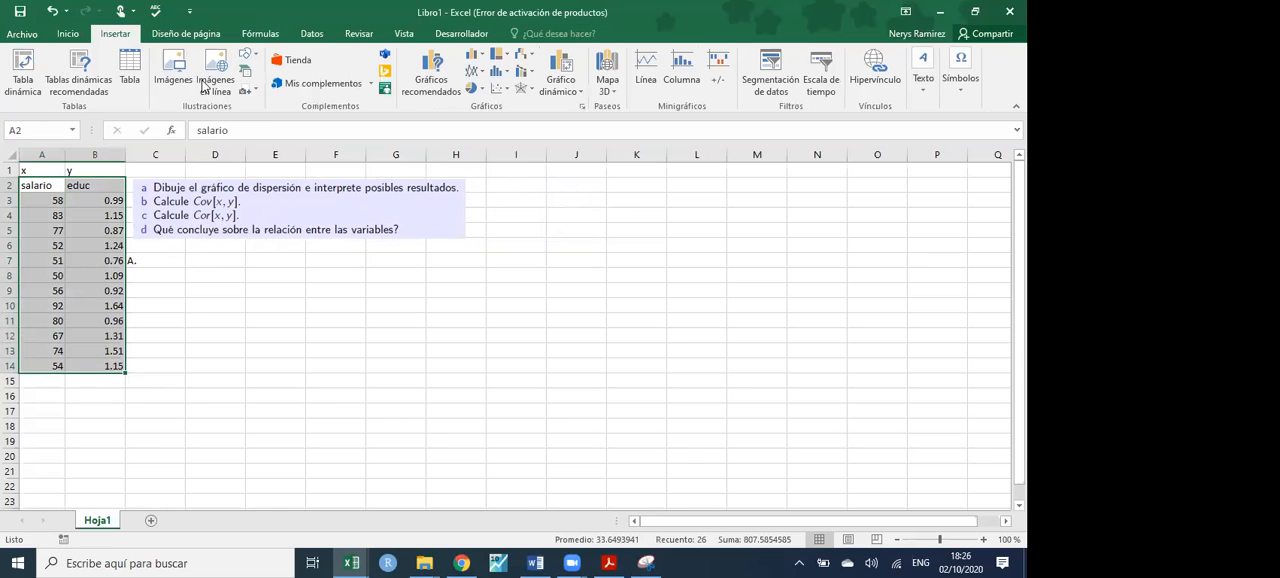
left_click(521, 89)
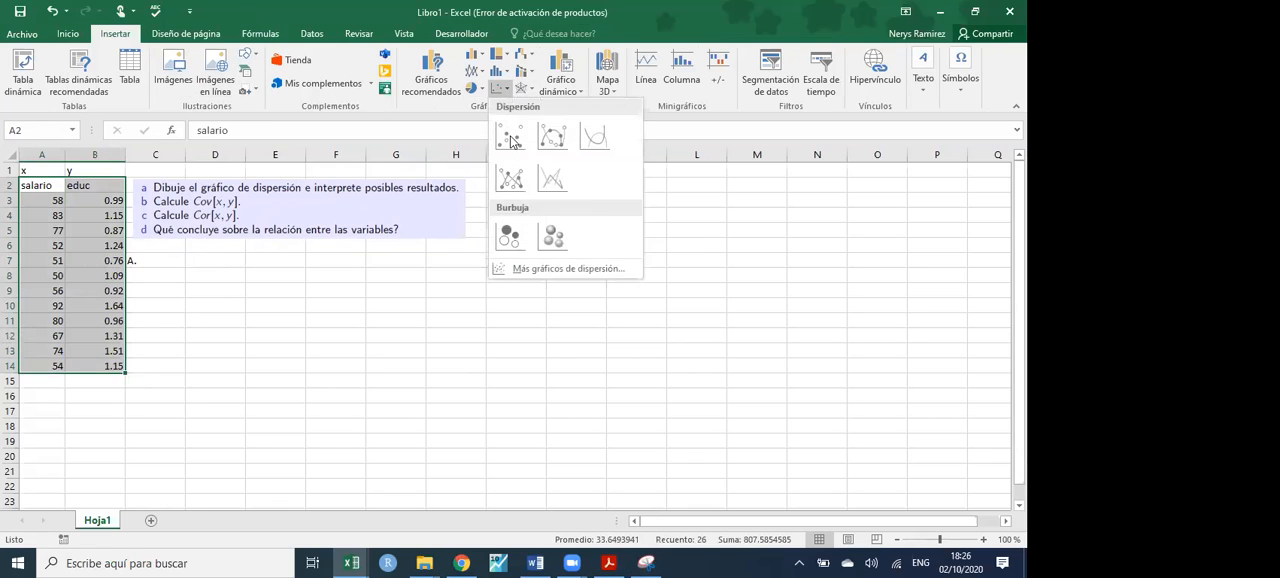
left_click(509, 134)
mouse_move(703, 233)
left_mouse_down()
mouse_move(666, 258)
mouse_move(417, 257)
mouse_move(594, 254)
mouse_move(469, 271)
left_mouse_up()
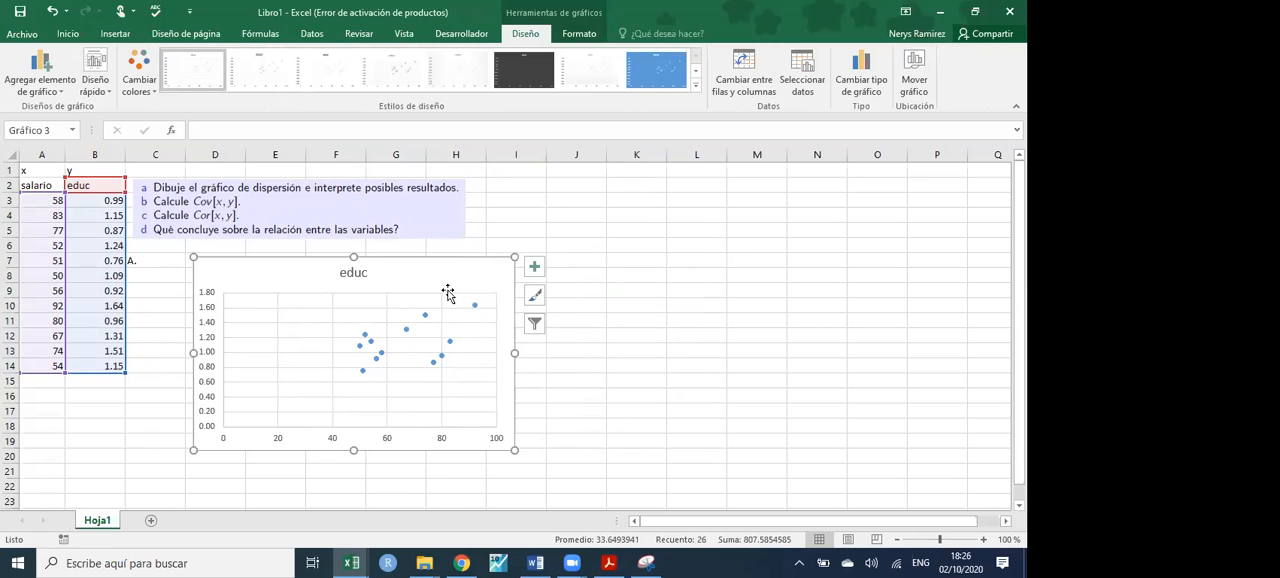
- Move the questions picture and the scatter chart away from the data to around columns J to O, and relocate the "A." label to J6
left_click_drag(326, 222, 779, 213)
left_click_drag(488, 325, 863, 302)
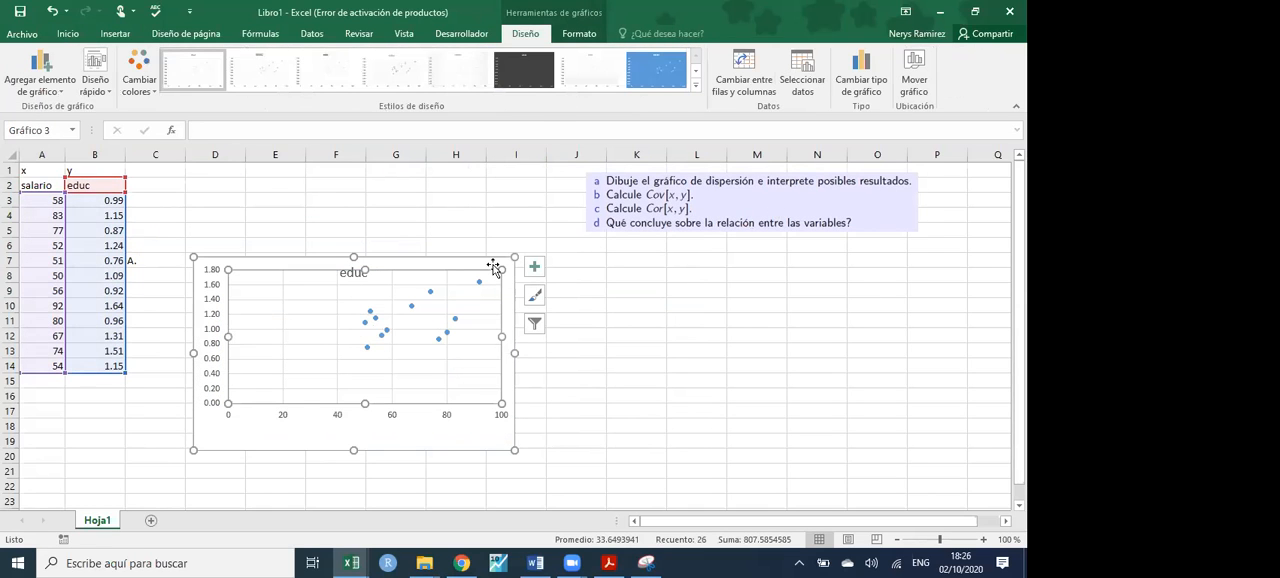
left_click_drag(493, 268, 882, 259)
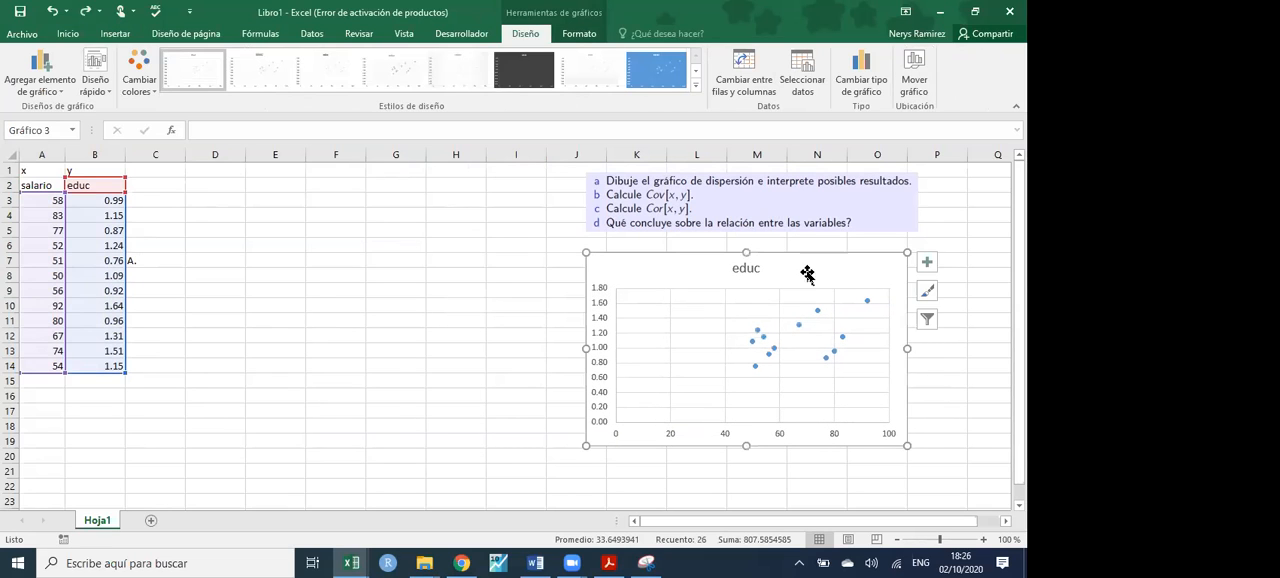
left_click(162, 264)
left_click_drag(155, 272, 598, 252)
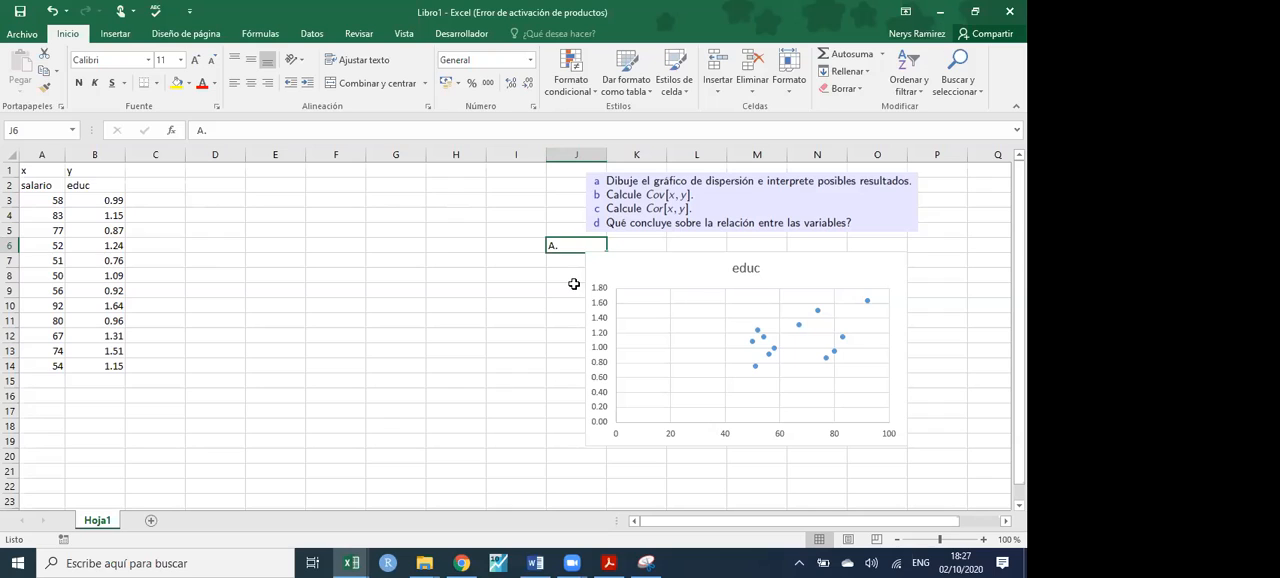
- Annotate the scatter chart with a rising trend line, ellipses around point groups and horizontal and vertical guide lines, and clear the drawings
key("alt+Tab")
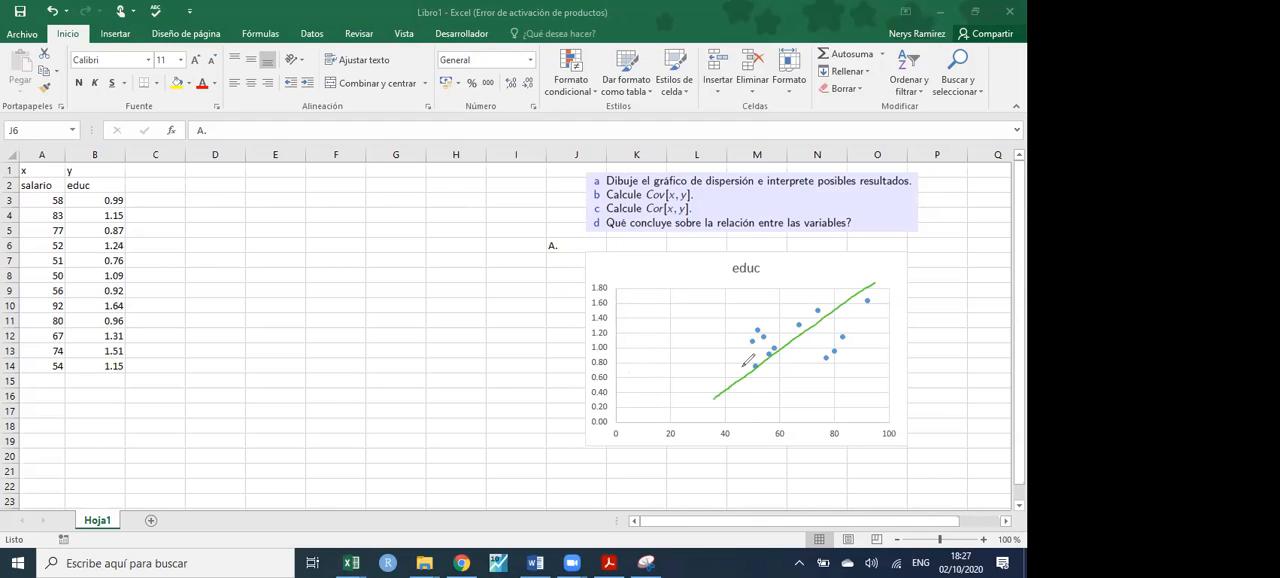
left_click_drag(749, 340, 852, 341)
left_click_drag(843, 339, 840, 343)
left_click_drag(845, 338, 842, 341)
mouse_move(752, 368)
left_mouse_down()
mouse_move(778, 370)
mouse_move(808, 340)
mouse_move(748, 335)
mouse_move(763, 390)
left_mouse_up()
mouse_move(880, 284)
left_mouse_down()
mouse_move(832, 287)
mouse_move(814, 324)
mouse_move(888, 277)
left_mouse_up()
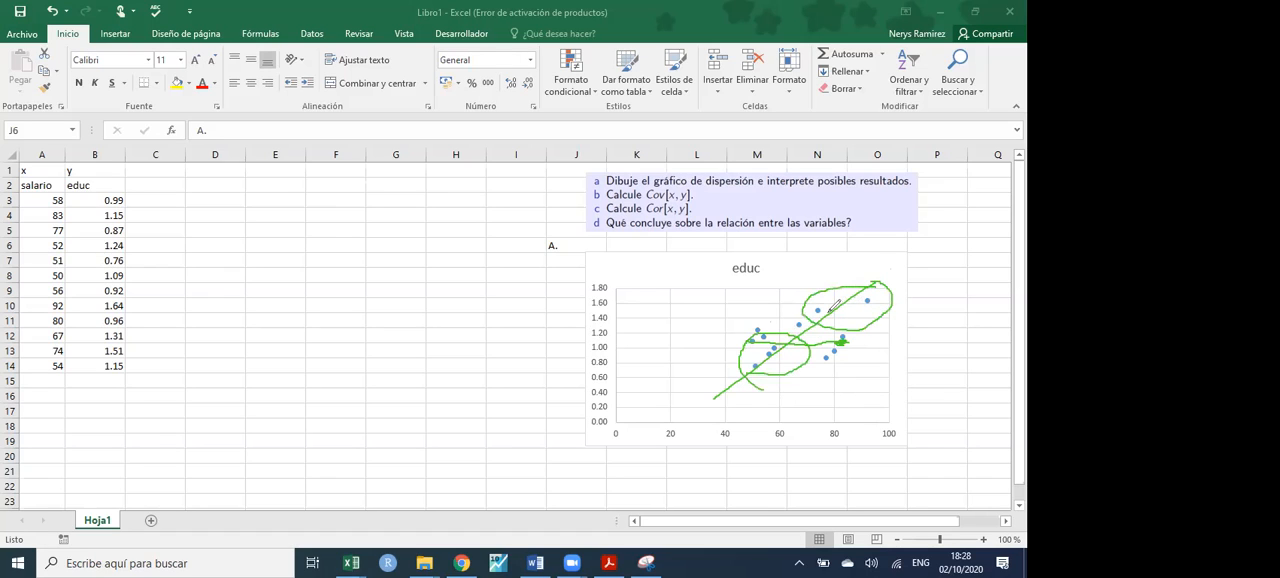
left_click_drag(598, 303, 908, 312)
left_click_drag(610, 371, 754, 363)
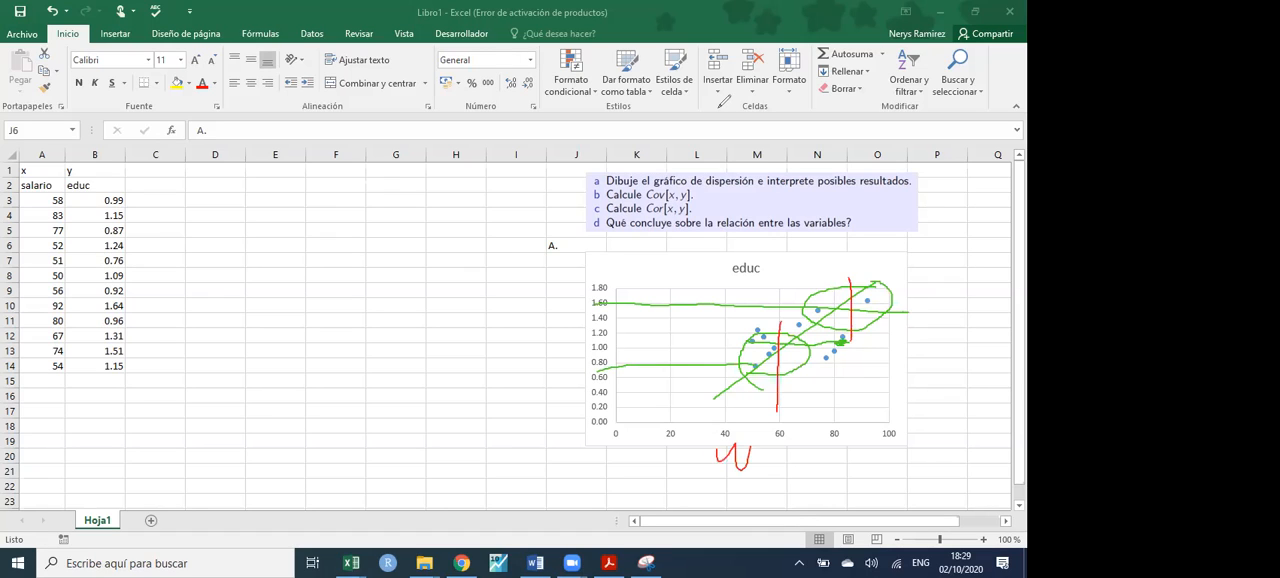
left_click(720, 106)
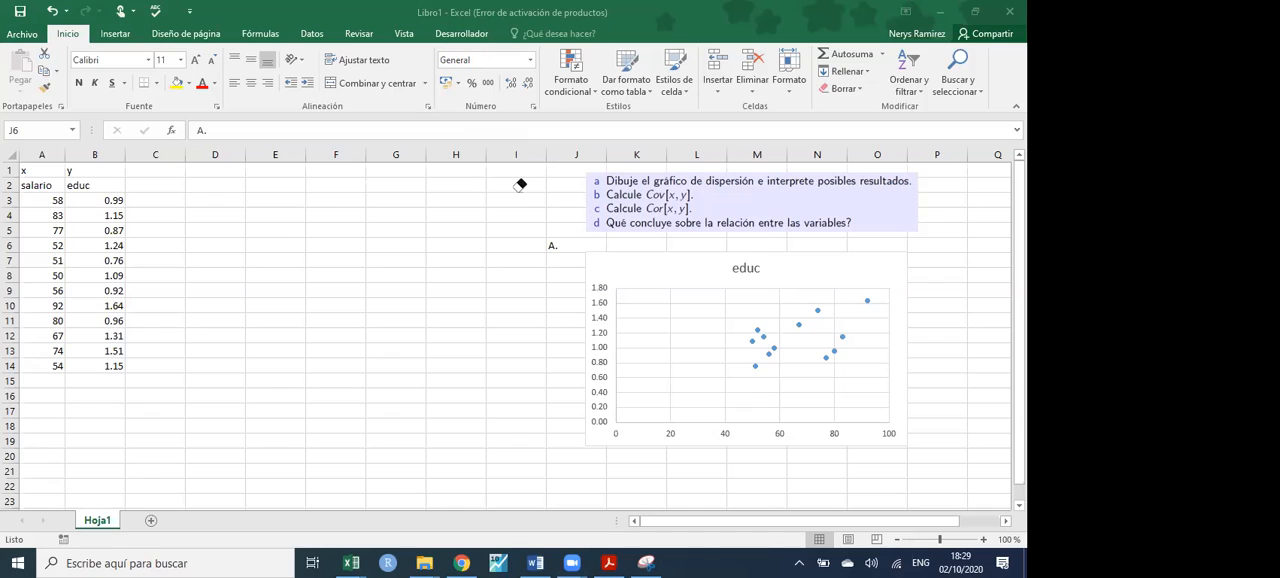
- Shift the scatter chart slightly so that it sits beside the "A." label, just below the questions
left_click_drag(899, 423, 893, 431)
left_click(896, 429)
left_click_drag(600, 259, 592, 249)
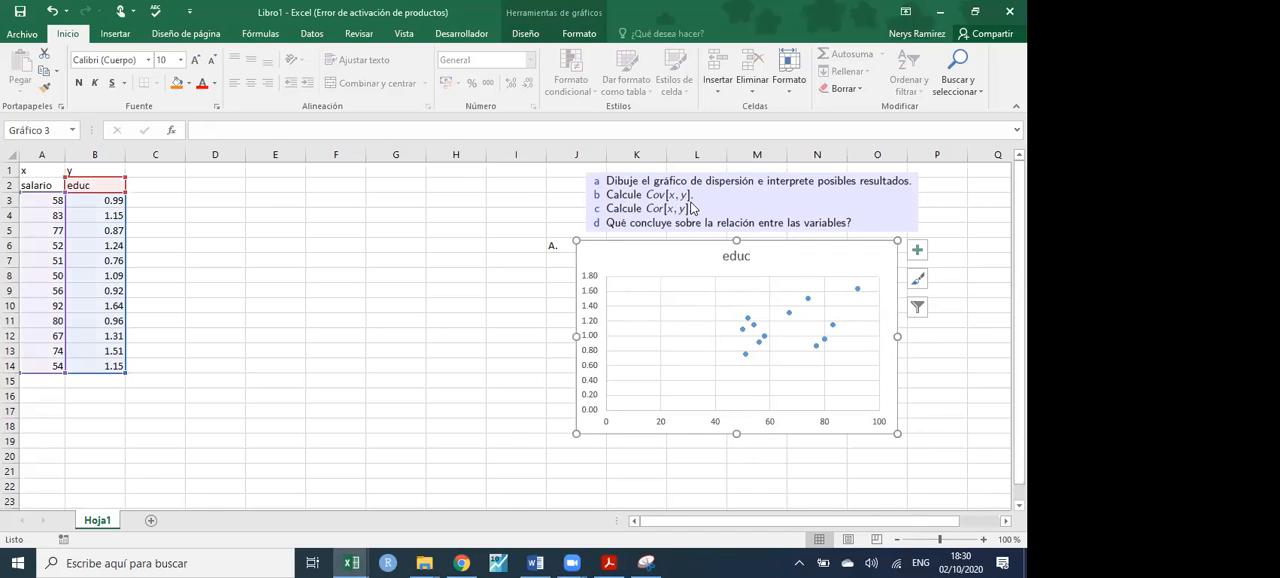
- Handwrite the covariance definition Cov(x,y) = σxy = E[(x-x̄)(y-ȳ)] in red below the data
left_click(693, 208)
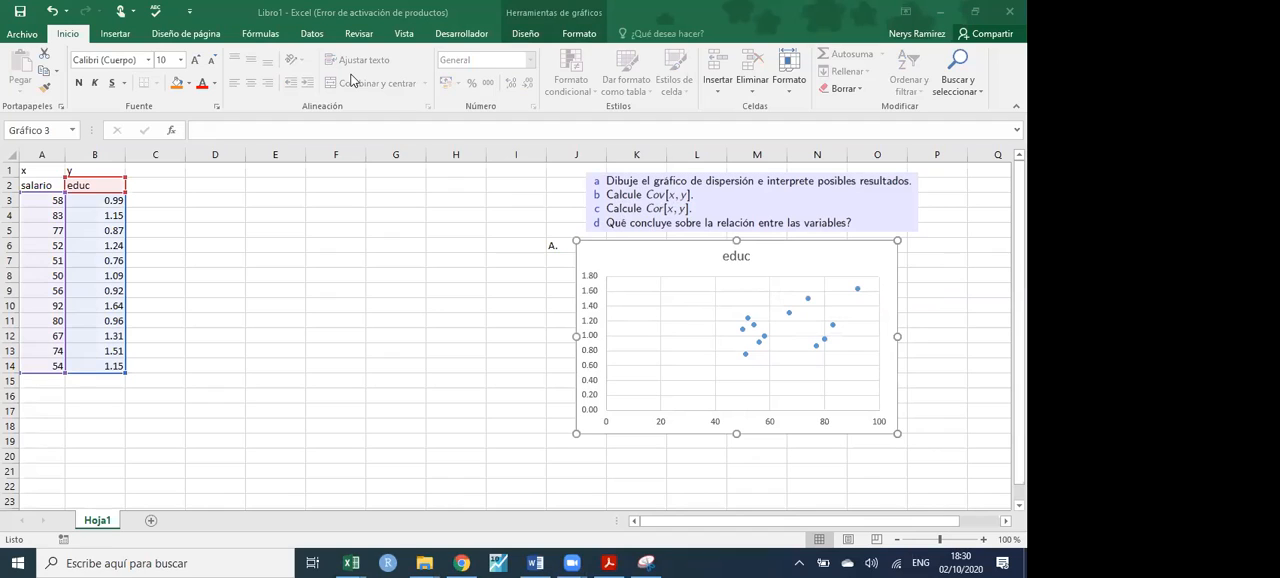
mouse_move(89, 421)
left_mouse_down()
mouse_move(85, 444)
mouse_move(132, 423)
mouse_move(149, 455)
mouse_move(197, 432)
left_mouse_up()
mouse_move(204, 425)
left_mouse_down()
mouse_move(219, 425)
mouse_move(207, 455)
mouse_move(237, 455)
left_mouse_up()
left_click_drag(191, 437, 191, 458)
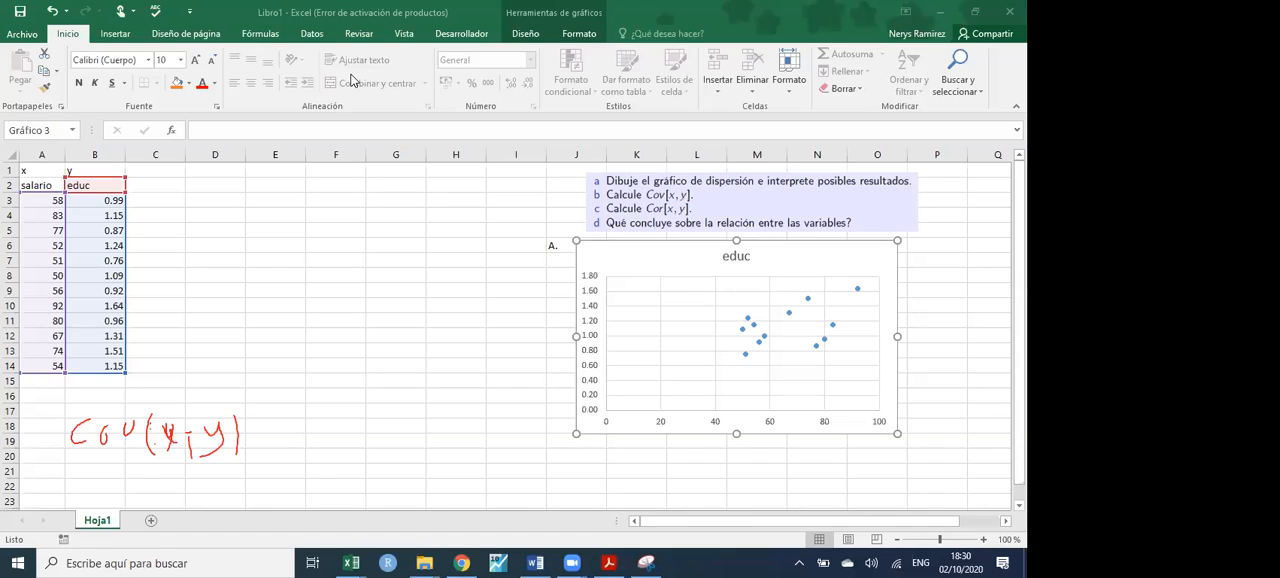
mouse_move(282, 421)
left_mouse_down()
mouse_move(294, 418)
mouse_move(294, 452)
mouse_move(312, 462)
left_mouse_up()
mouse_move(360, 418)
left_mouse_down()
mouse_move(372, 448)
mouse_move(412, 405)
mouse_move(400, 456)
mouse_move(424, 446)
left_mouse_up()
left_click_drag(412, 442, 446, 430)
mouse_move(466, 416)
left_mouse_down()
mouse_move(468, 436)
mouse_move(486, 430)
left_mouse_up()
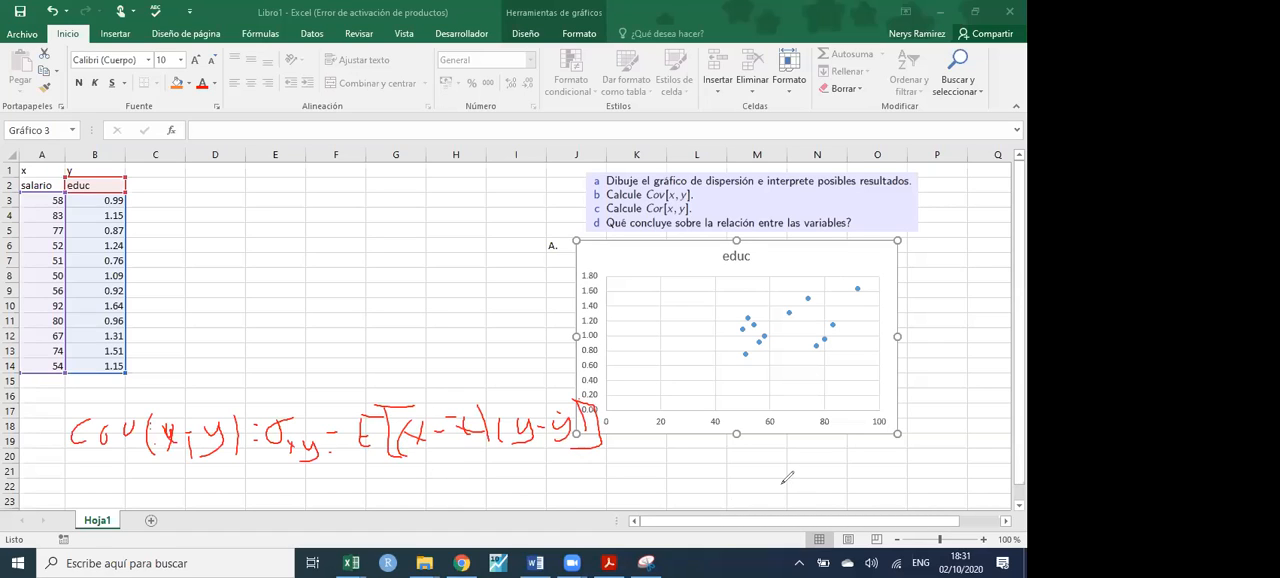
- Handwrite the summation form of the covariance, Σ(xi-x̄)(yi-ȳ) starting at i=1, beneath the expectation formula
left_click_drag(320, 480, 339, 479)
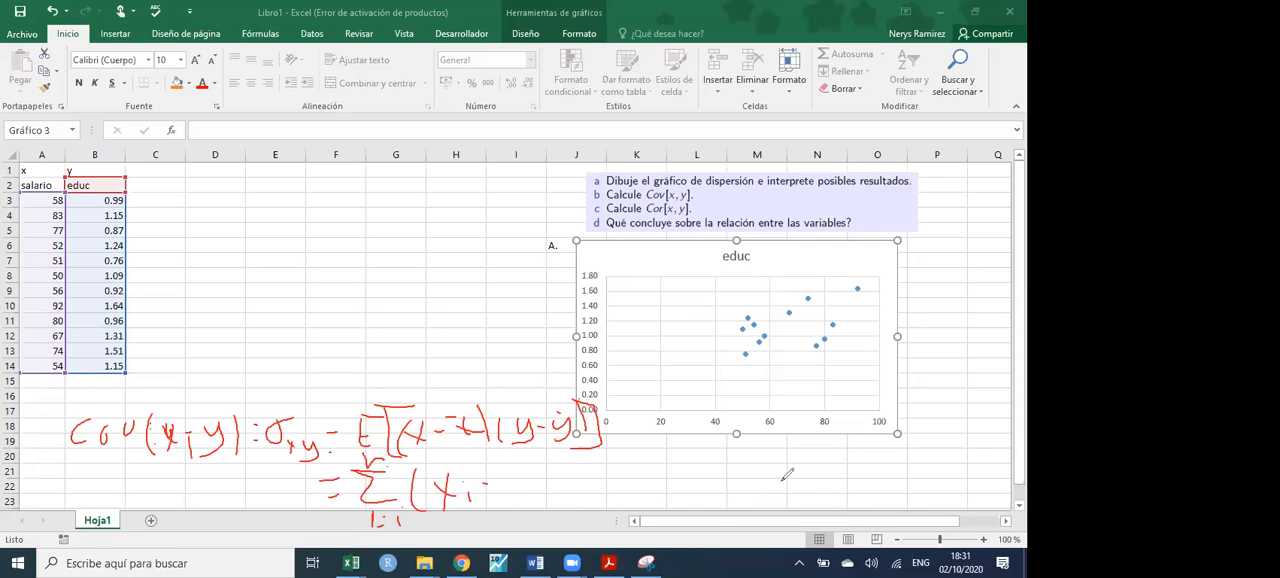
left_click_drag(521, 457, 522, 502)
mouse_move(547, 458)
left_mouse_down()
mouse_move(545, 508)
mouse_move(587, 492)
left_mouse_up()
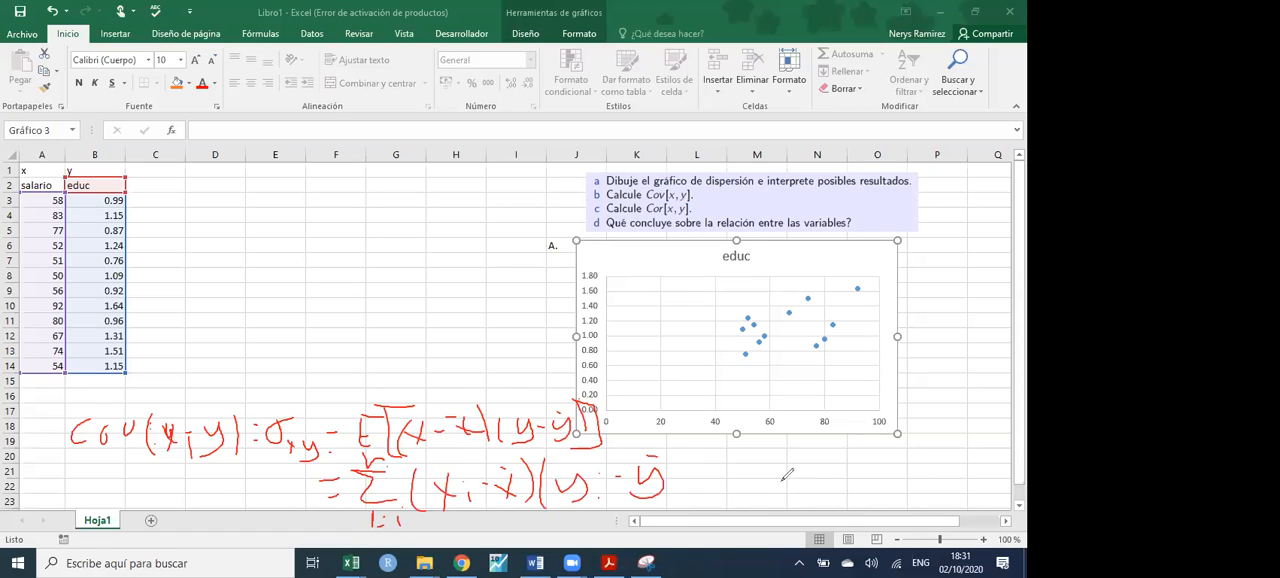
left_click_drag(675, 450, 689, 506)
- Insert a blank column before the salario column
left_click(350, 347)
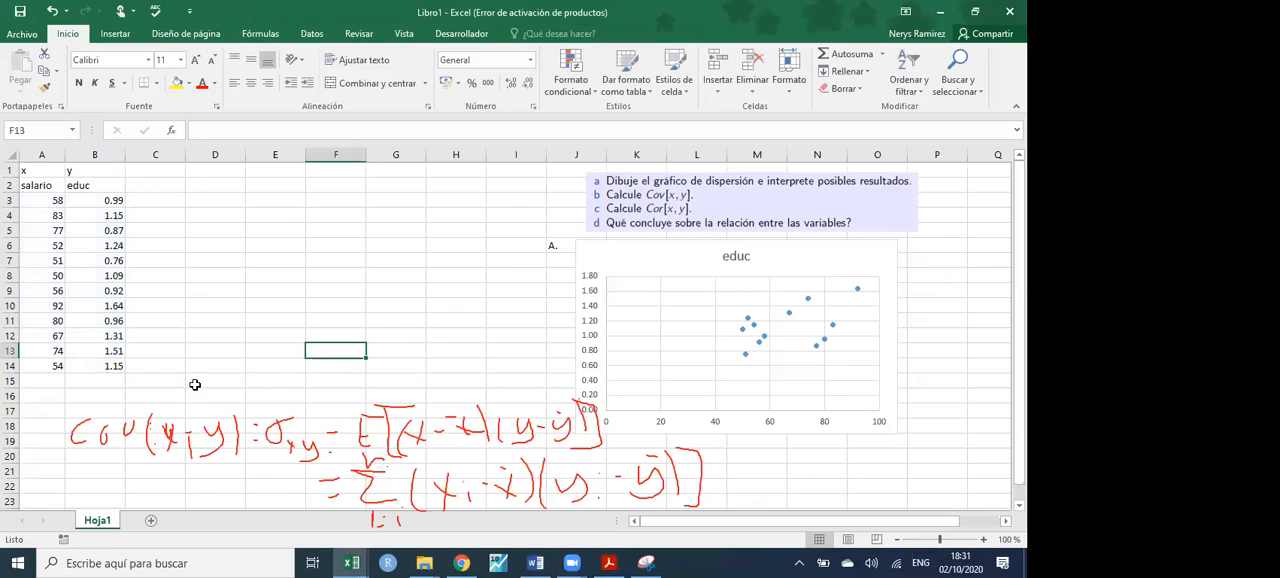
left_click(42, 154)
key("ctrl+plus")
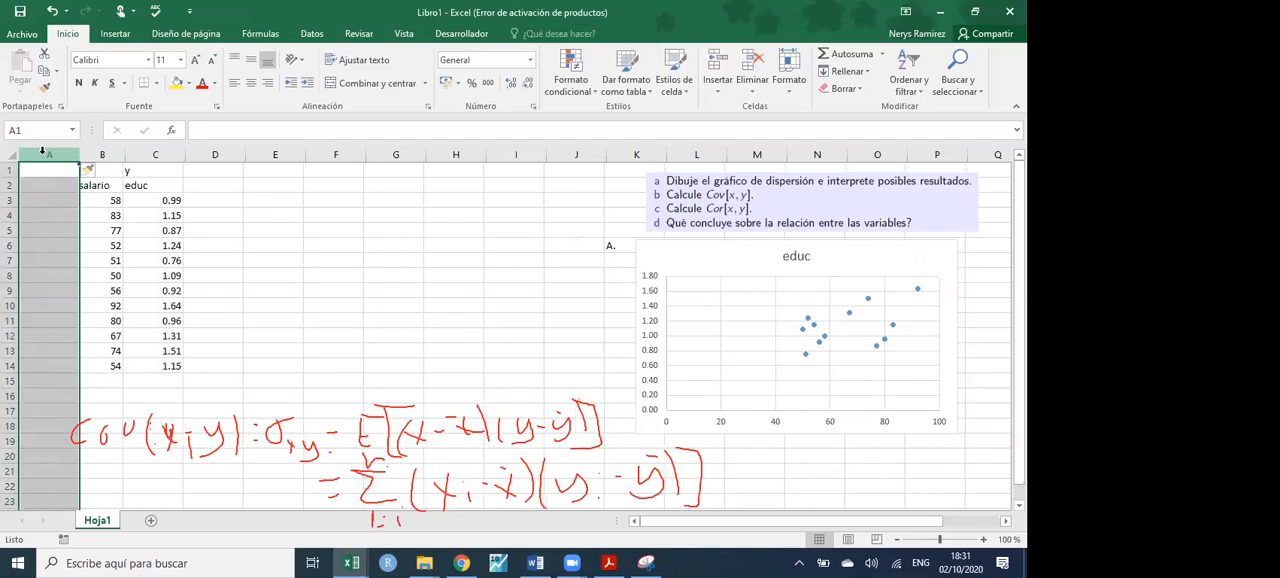
- Calculate the salario average in B15 with =PROMEDIO(B3:B14)
left_click(106, 381)
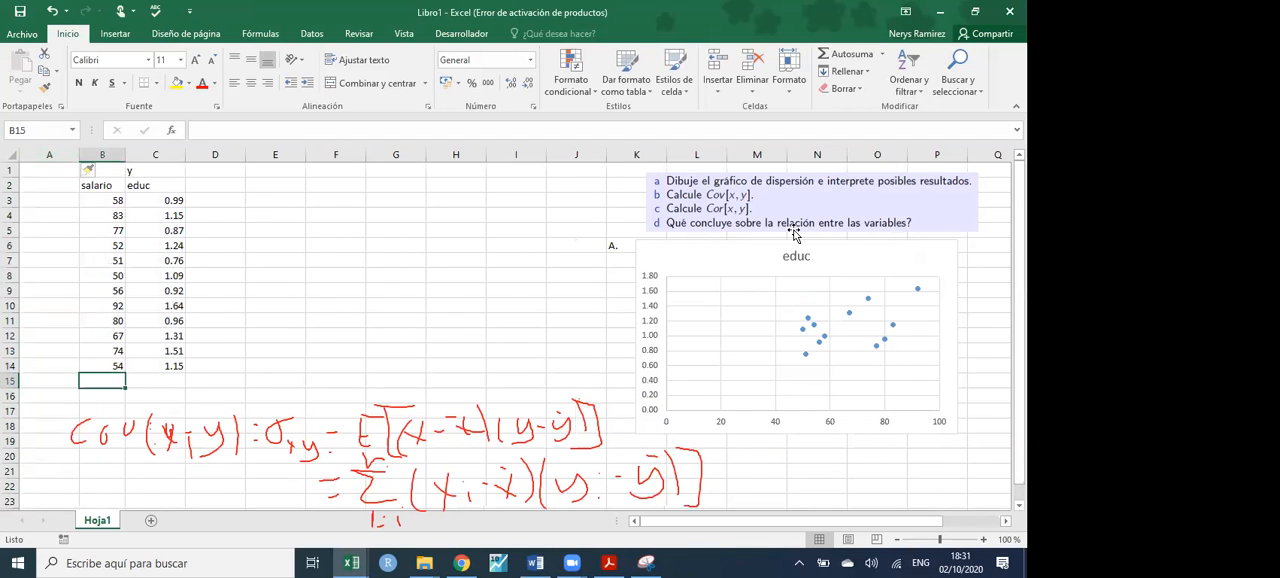
left_click(883, 54)
left_click(858, 91)
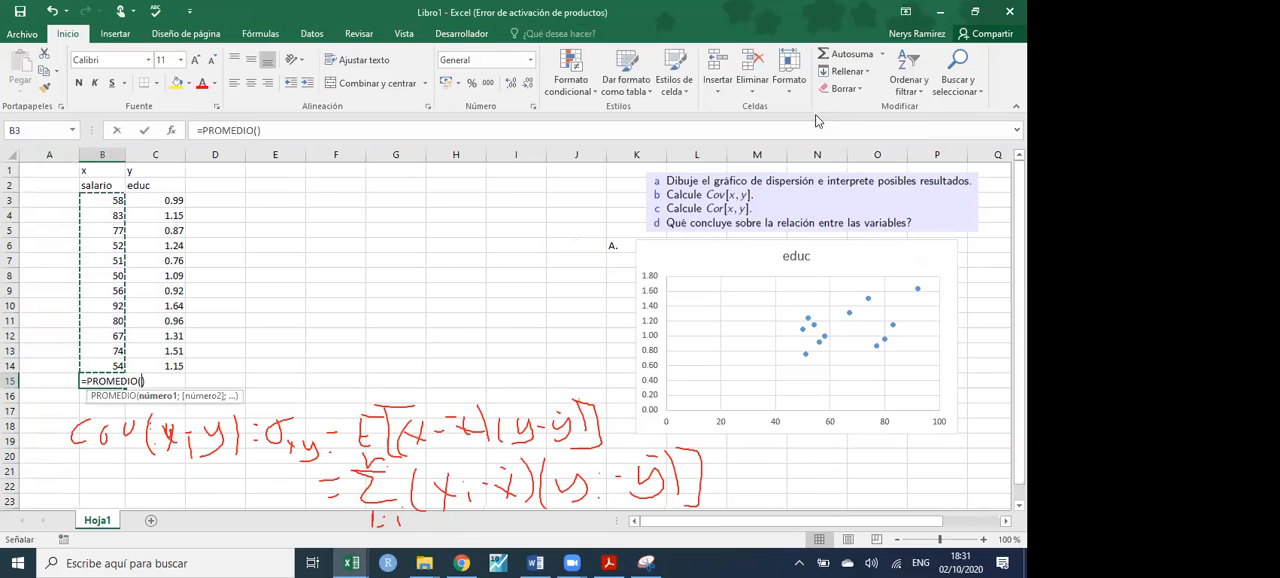
key("Return")
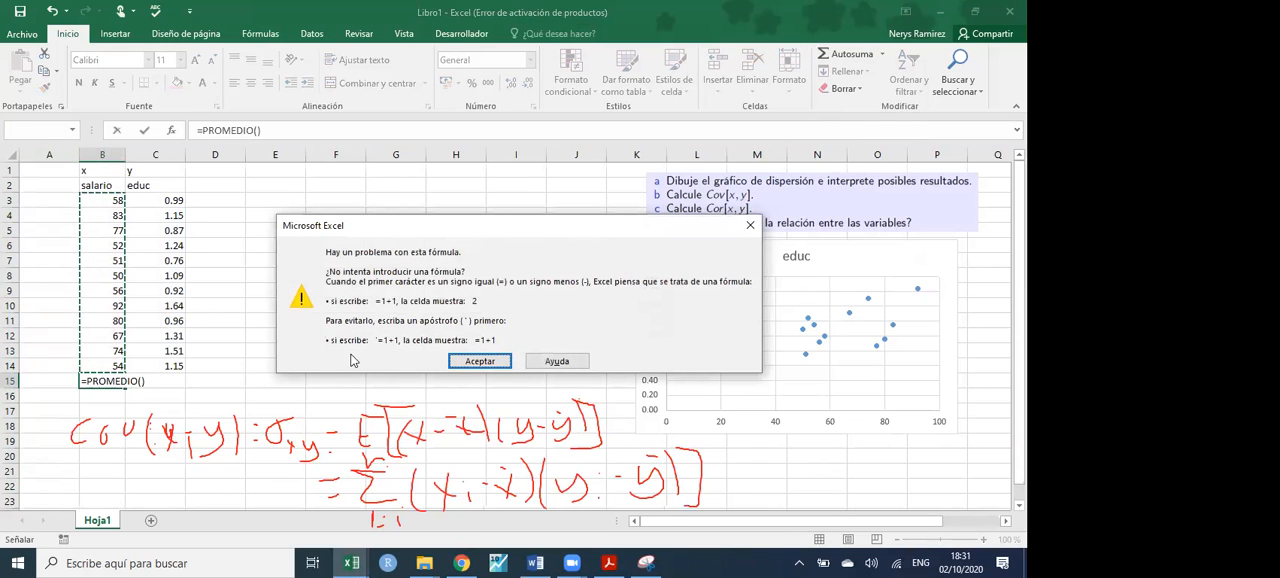
left_click(750, 228)
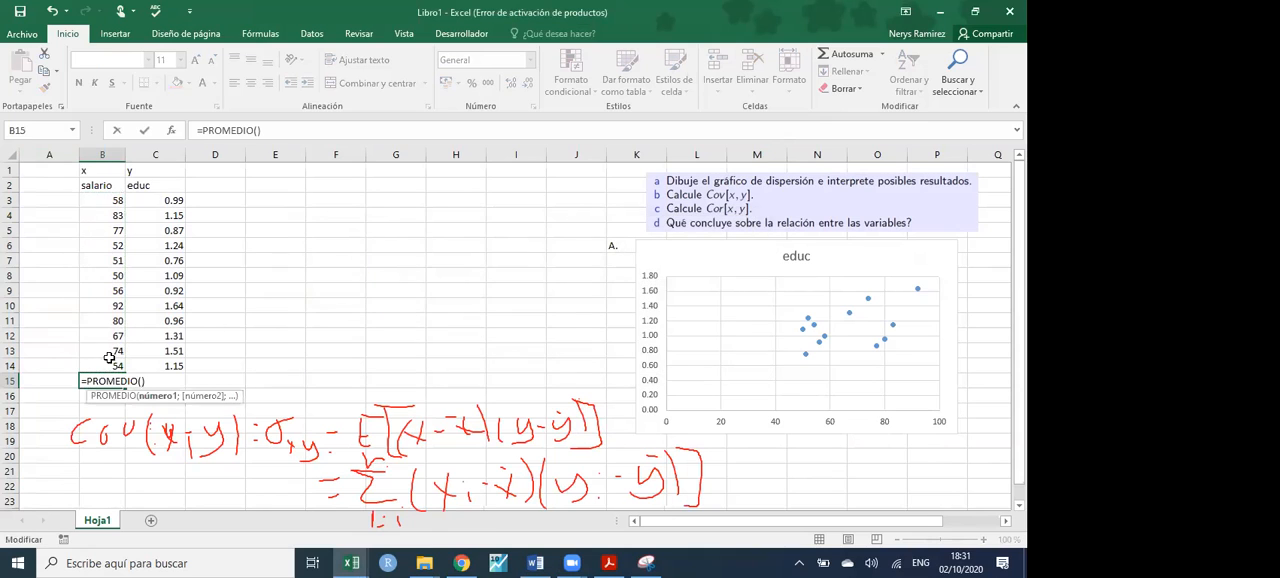
left_click_drag(140, 366, 117, 199)
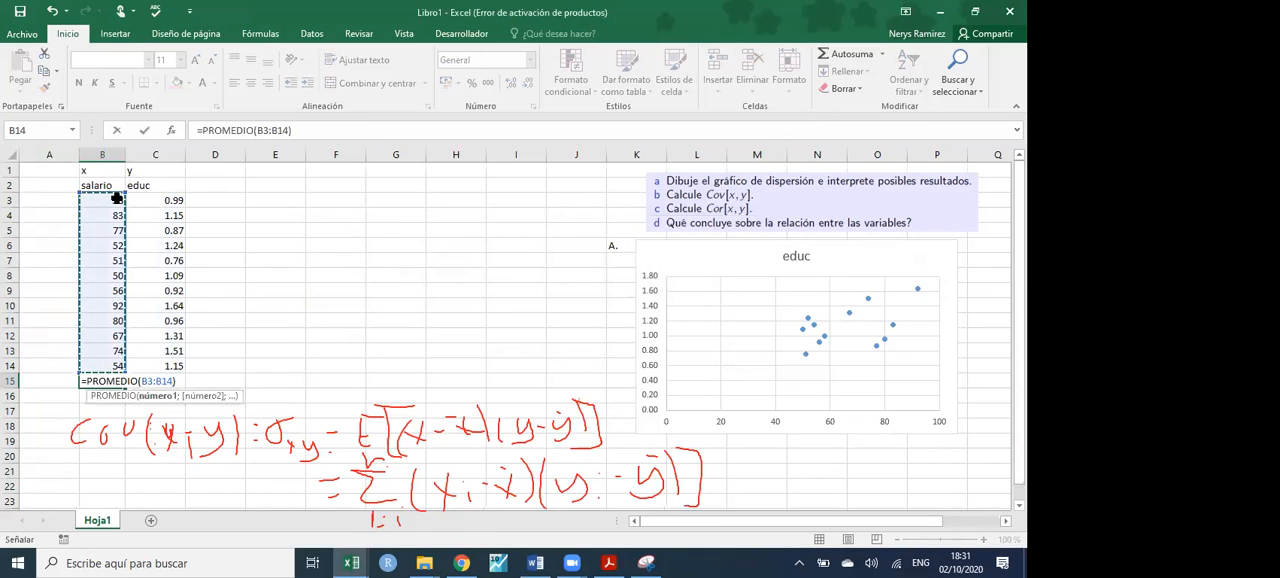
key("Return")
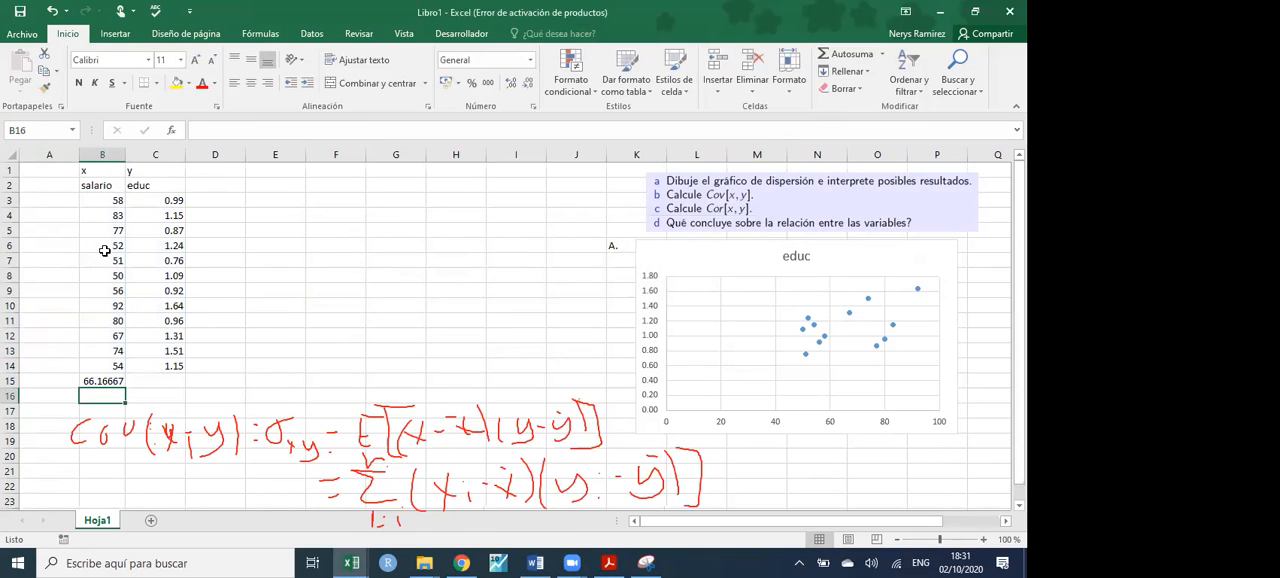
- Copy the average formula from B15 to C15 for educ and label the row "Promedio" in A15
left_click(105, 381)
left_click_drag(126, 388, 170, 384)
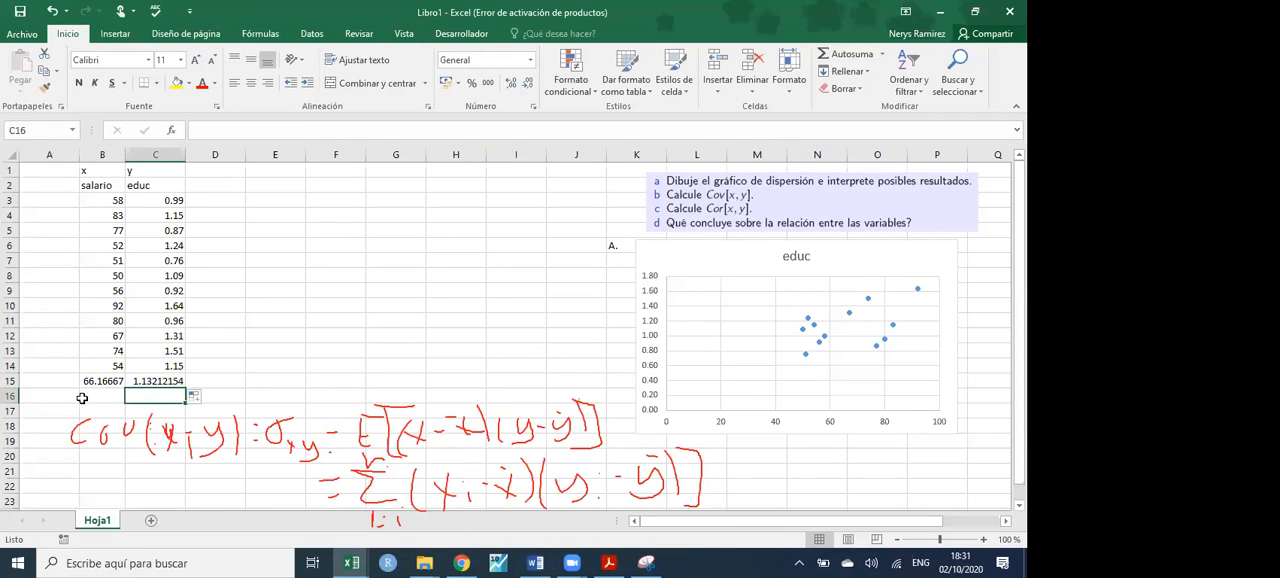
left_click(50, 383)
type("Promedio")
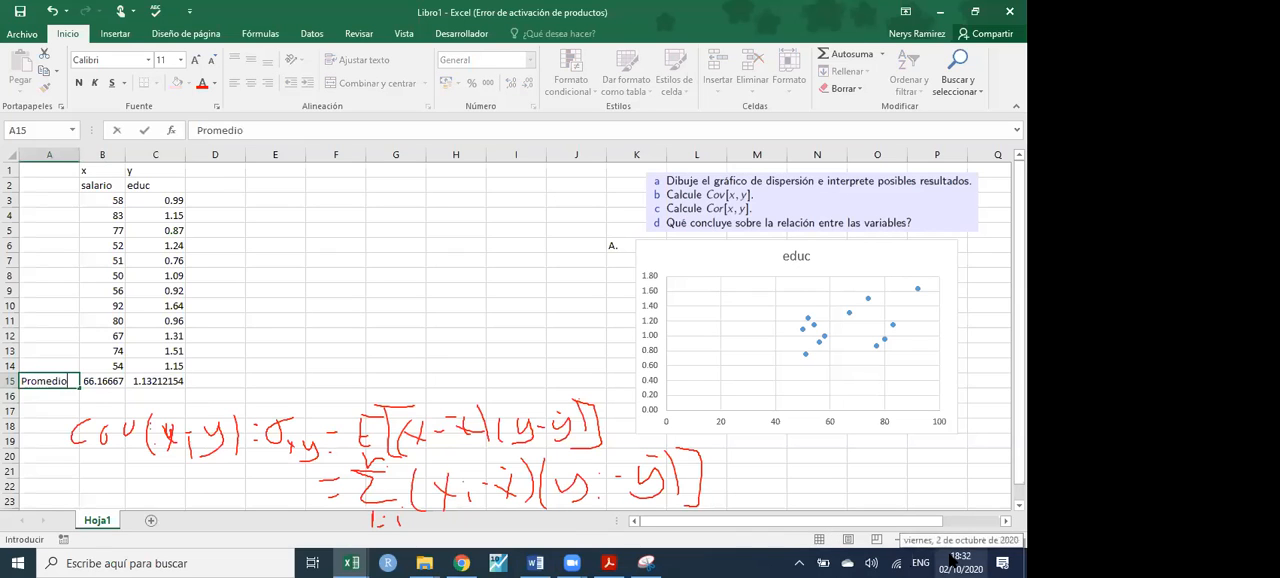
key("Return")
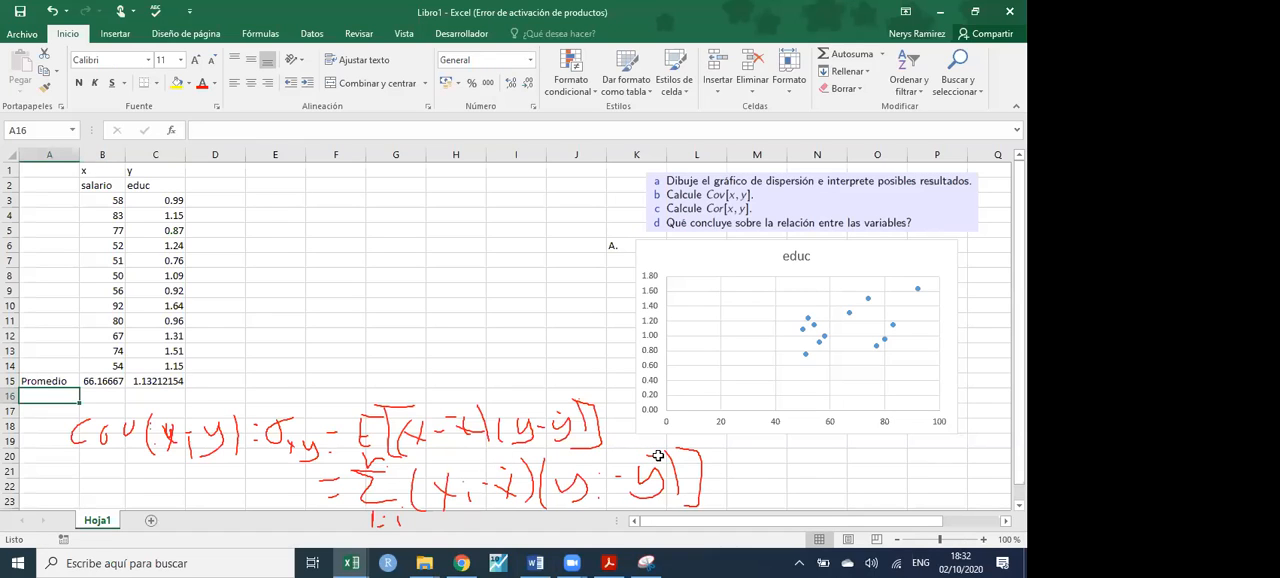
- Add the column header "x-media(x)" in D2
left_click(217, 185)
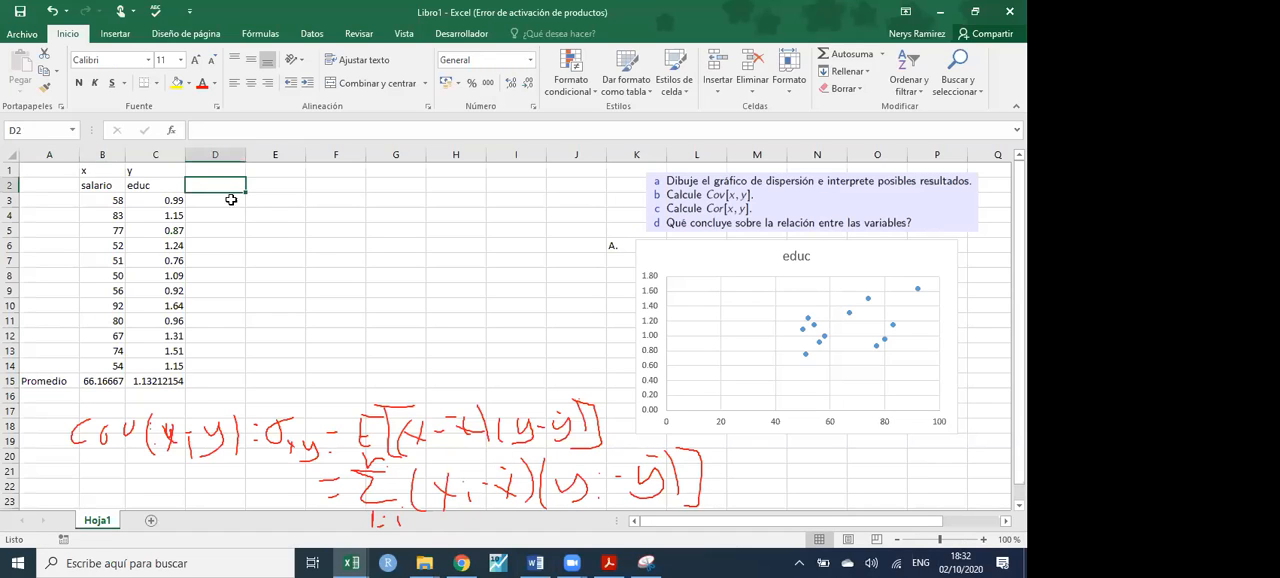
type("x")
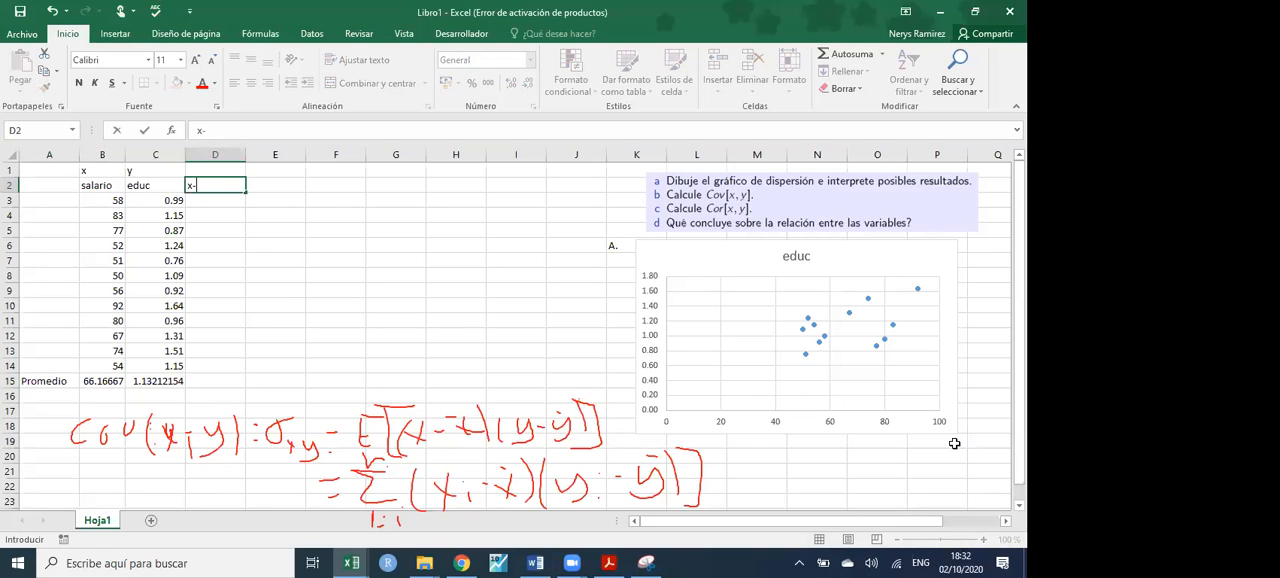
type("-media(x")
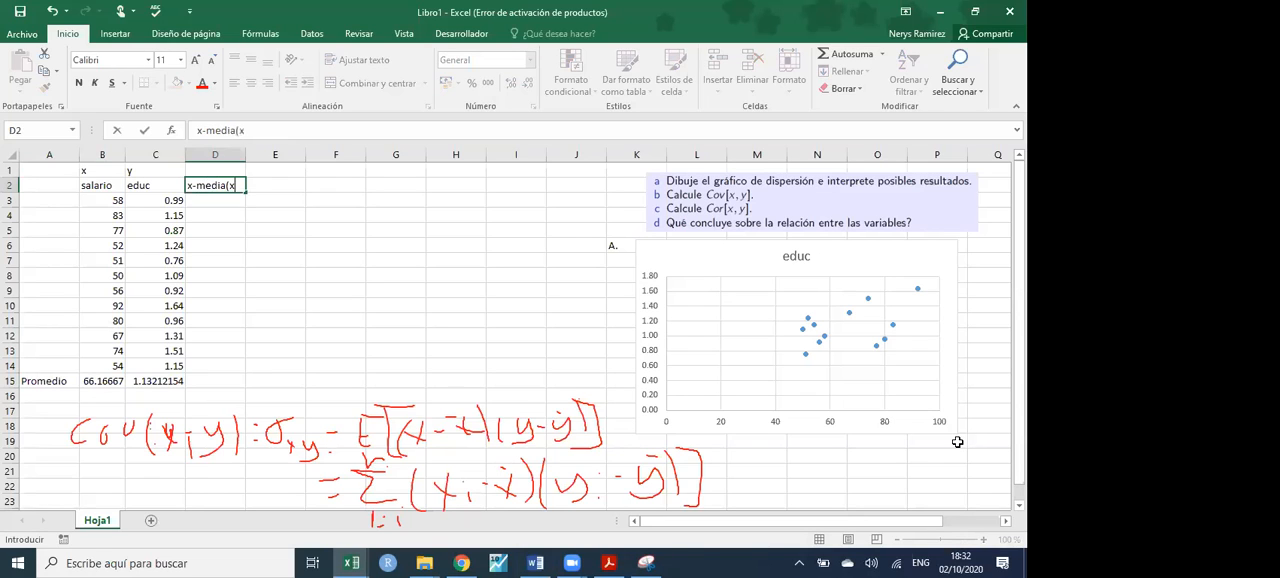
key("Return")
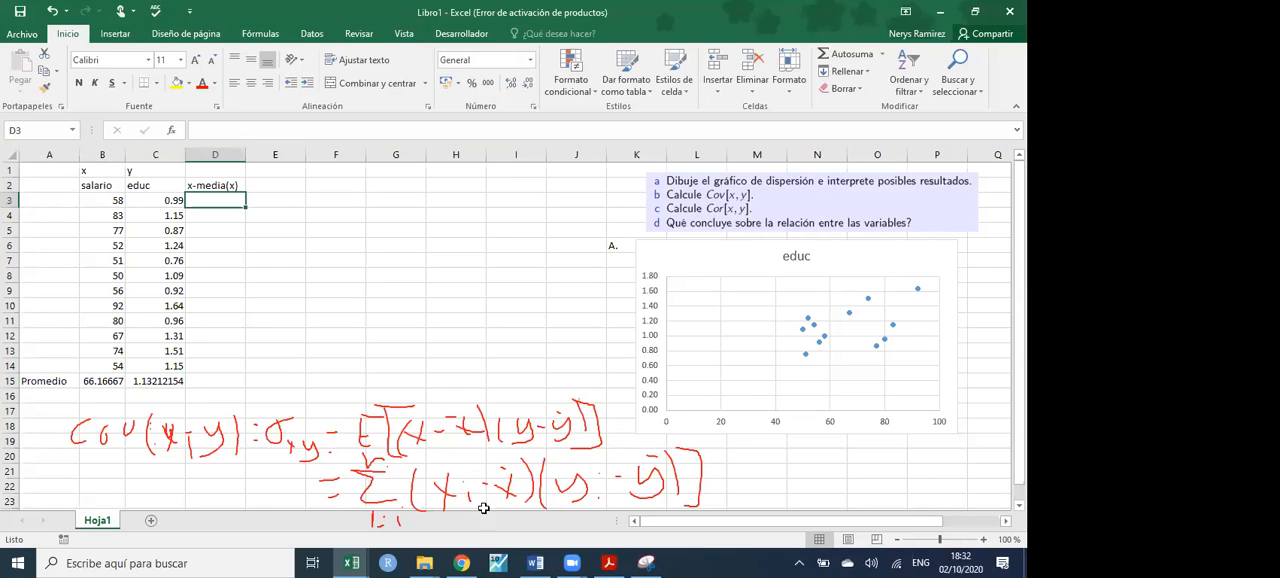
- Calculate the first salario deviation from its mean in D3 with =B3-B$15
type("=")
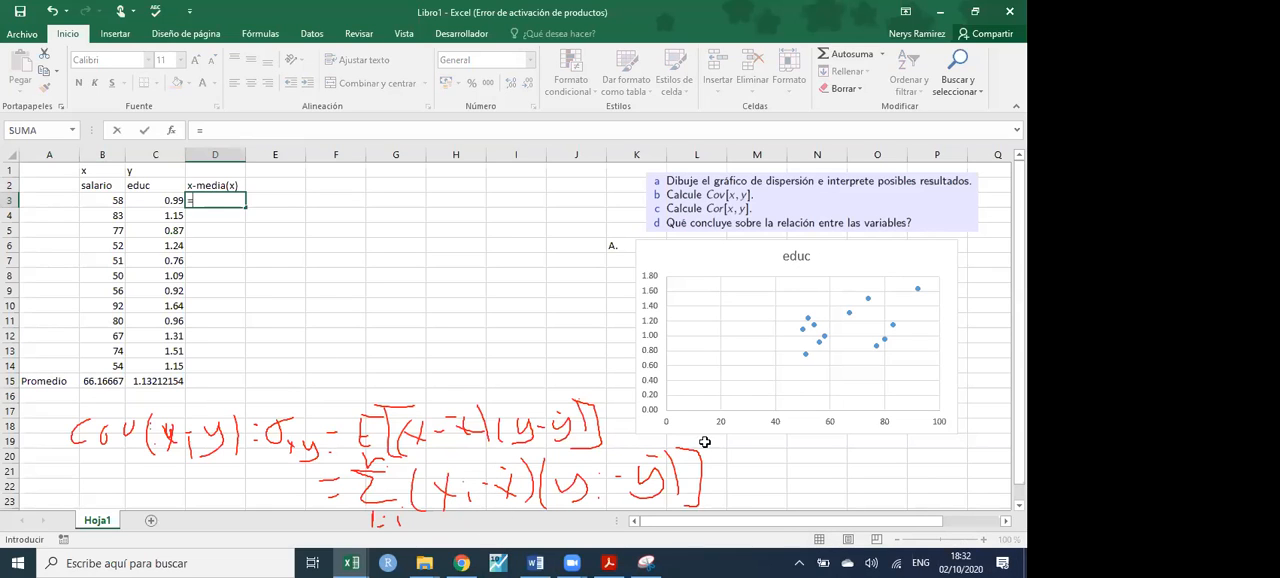
left_click(112, 201)
type("-")
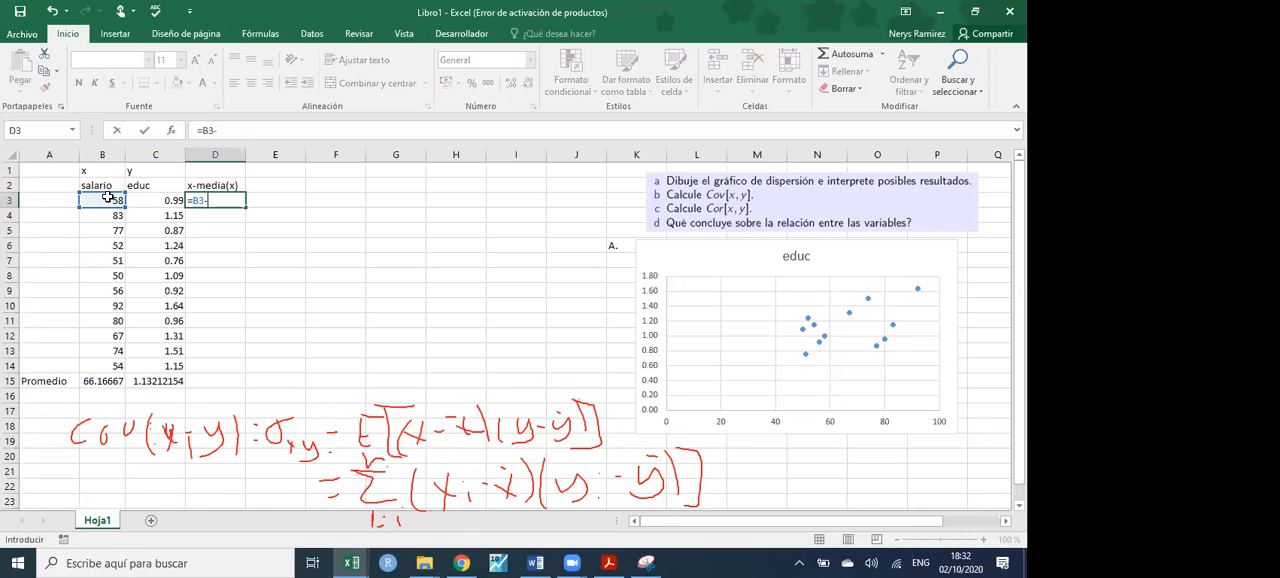
left_click(101, 380)
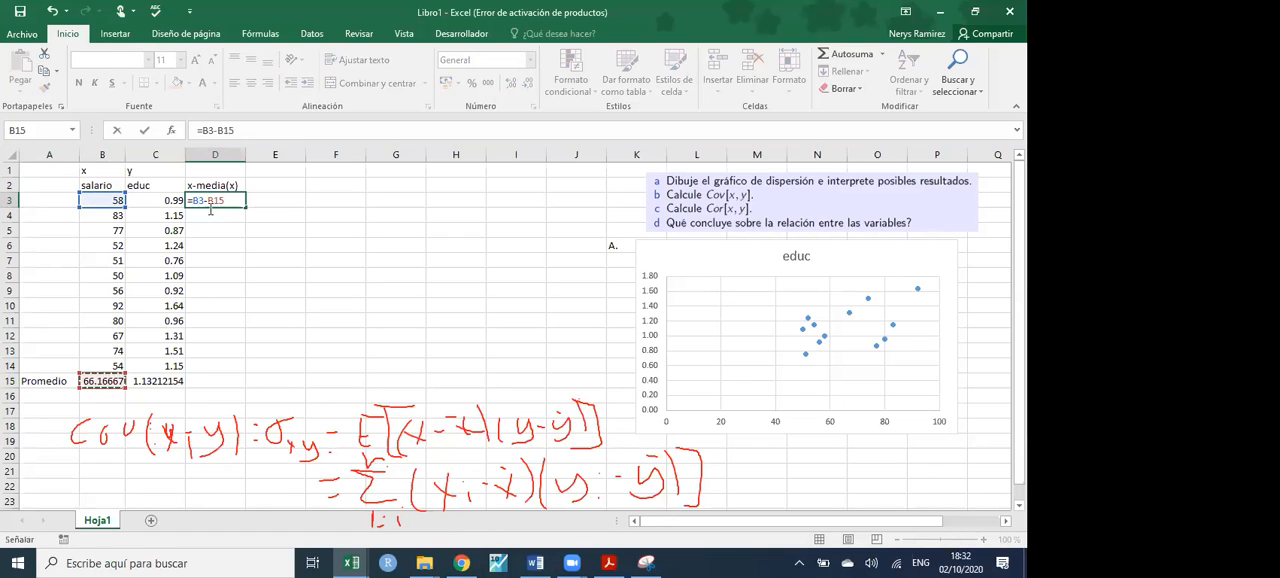
type("$")
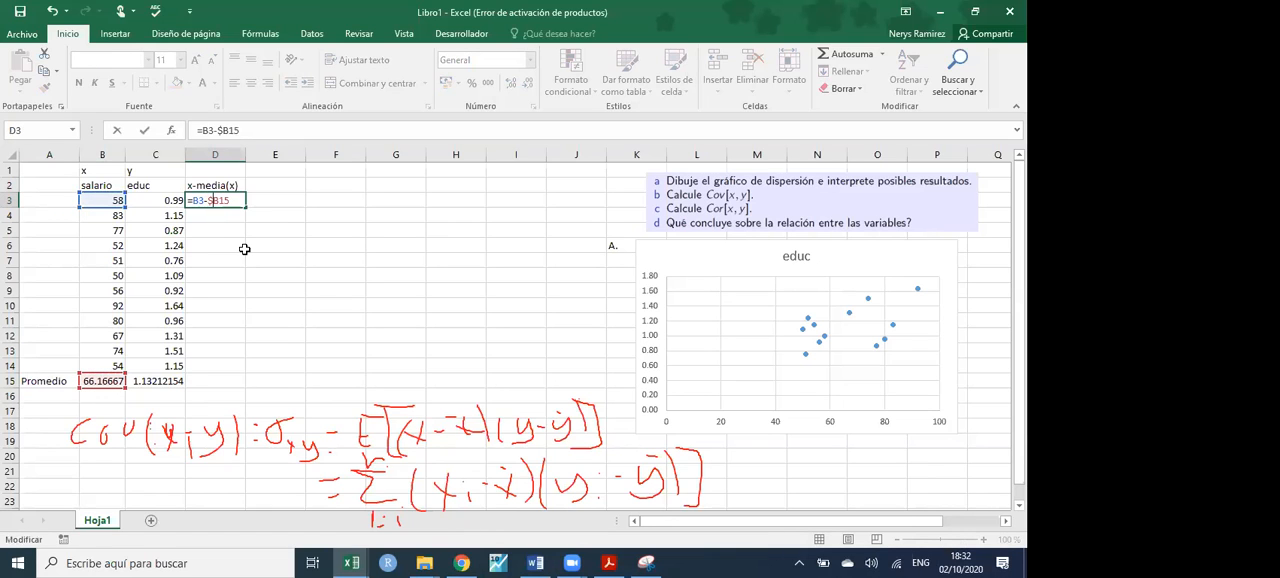
type("$")
left_click(214, 201)
key("BackSpace")
key("Return")
double_click(219, 201)
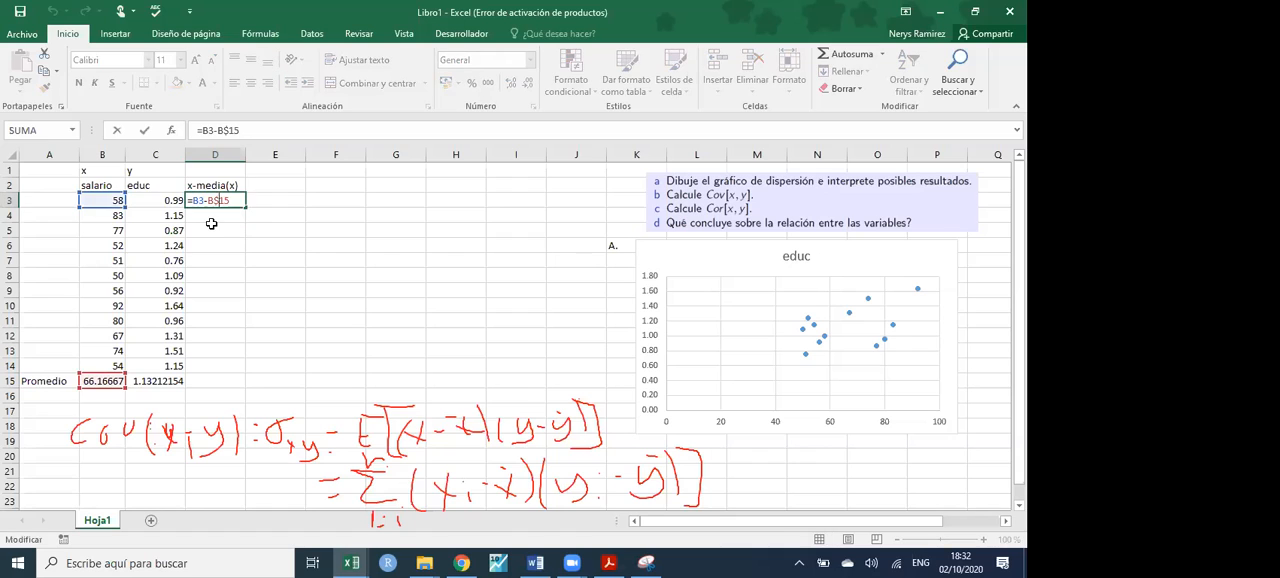
key("Return")
- Fill the deviation formula from D3 down to D14 and check the cell references in D14
left_click(218, 202)
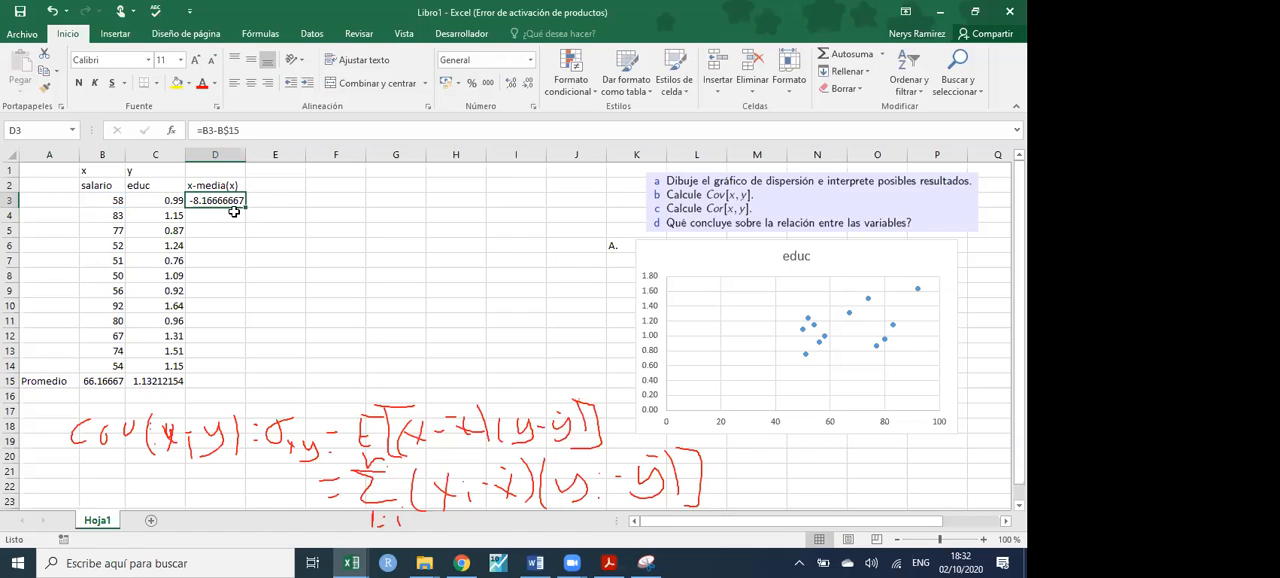
left_click_drag(245, 207, 229, 366)
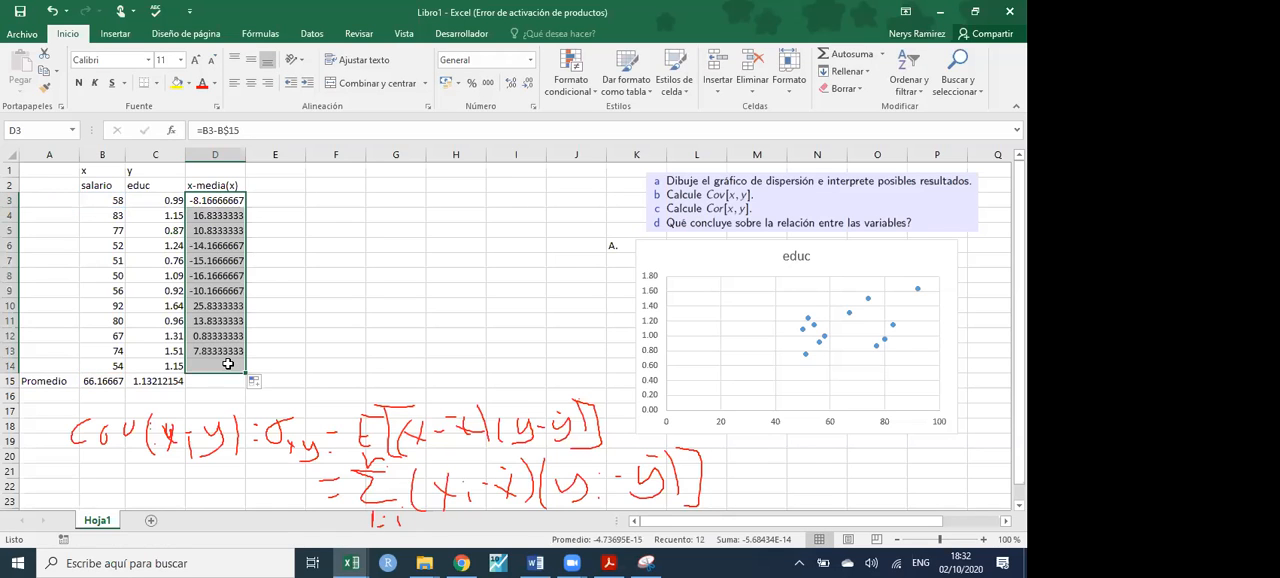
double_click(229, 366)
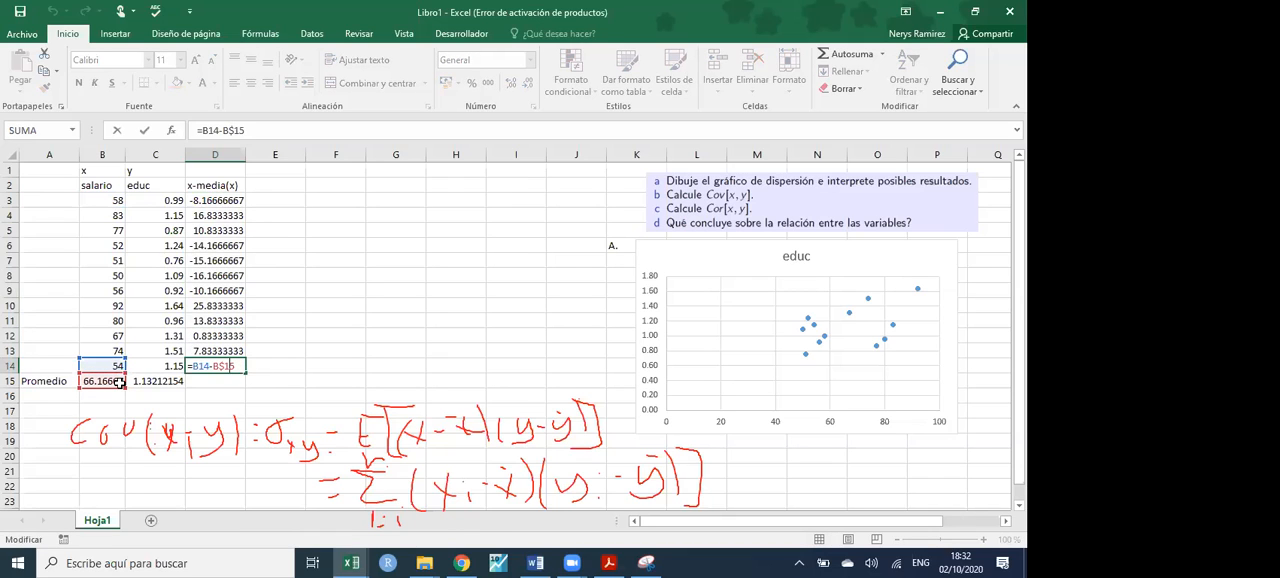
key("Return")
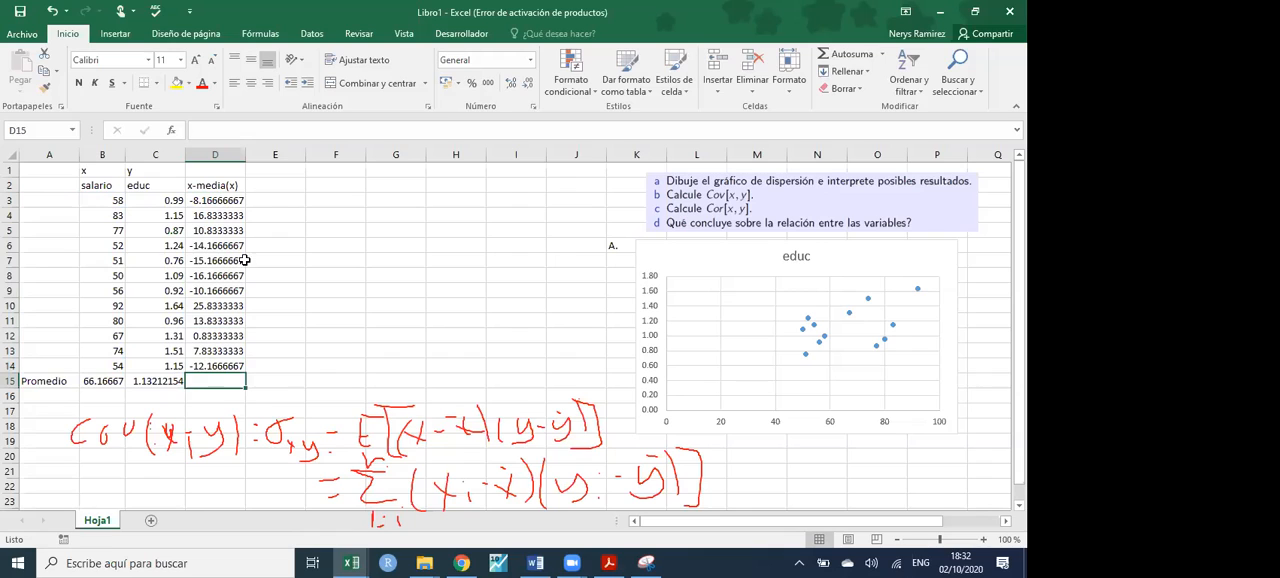
- Copy the D2 header to E2 and change it to "y-media(y)"
left_click(225, 186)
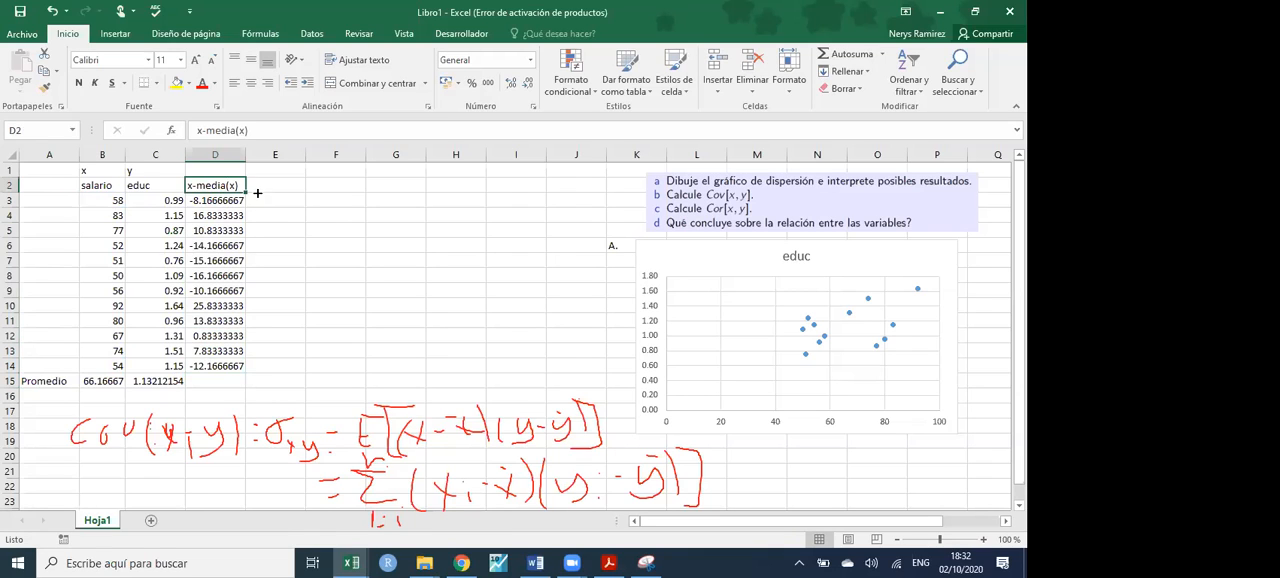
left_click_drag(245, 192, 289, 188)
left_click(289, 188)
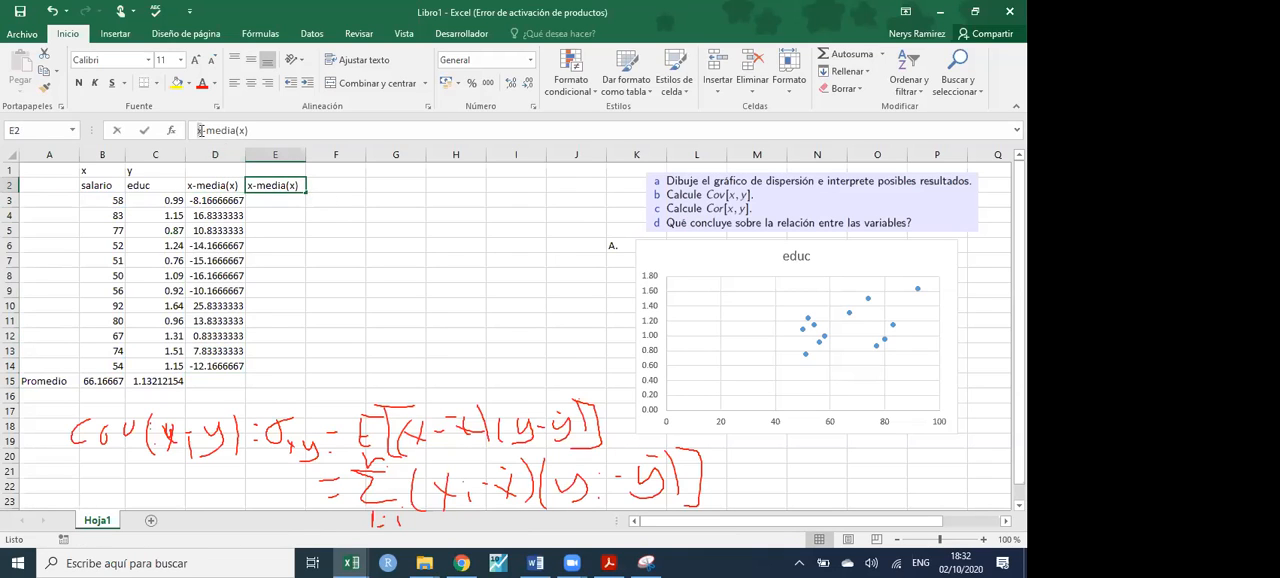
type("y")
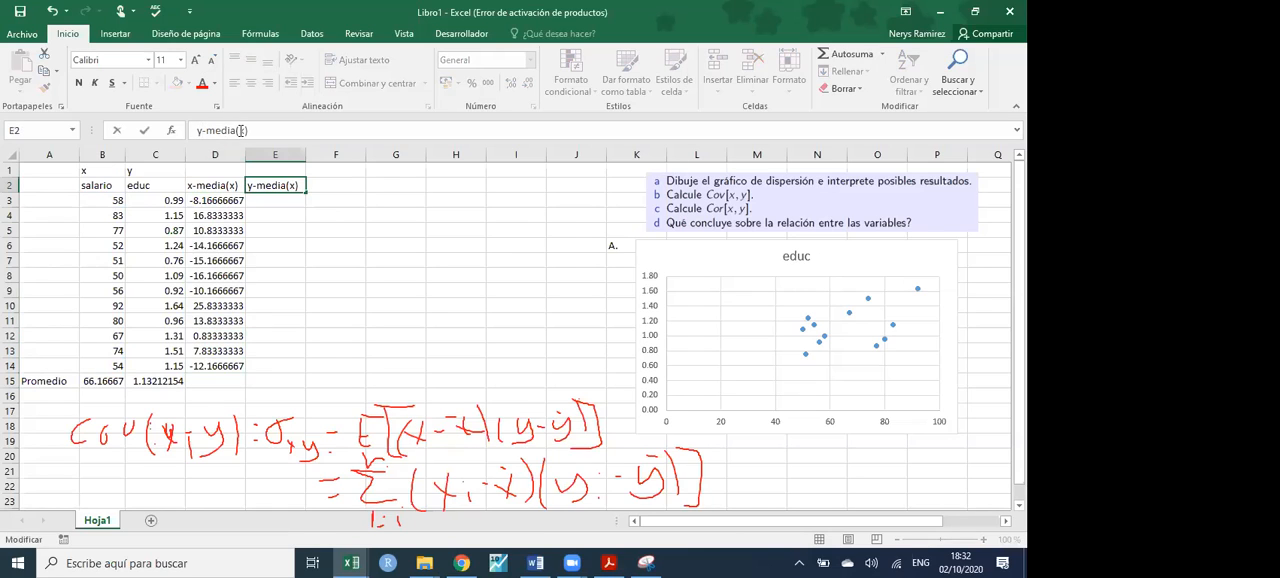
left_click(282, 227)
- Copy the deviation formula from D3 to E3, check that it reads =C3-C$15, and fill it down to E14
left_click(269, 197)
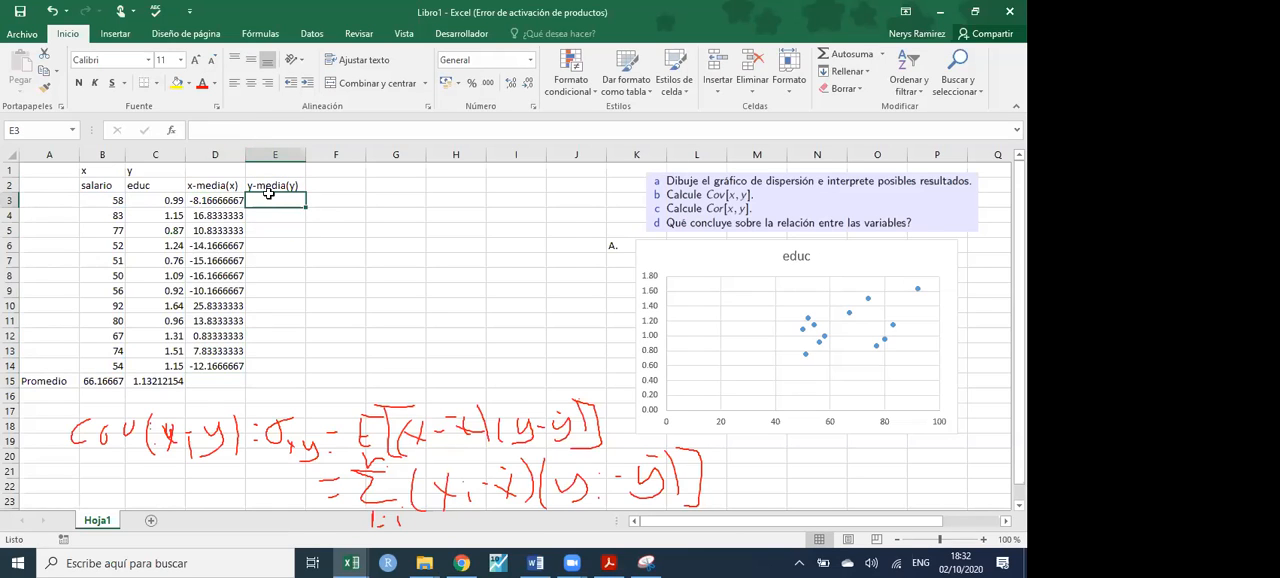
left_click(237, 200)
left_click_drag(247, 207, 278, 207)
double_click(275, 200)
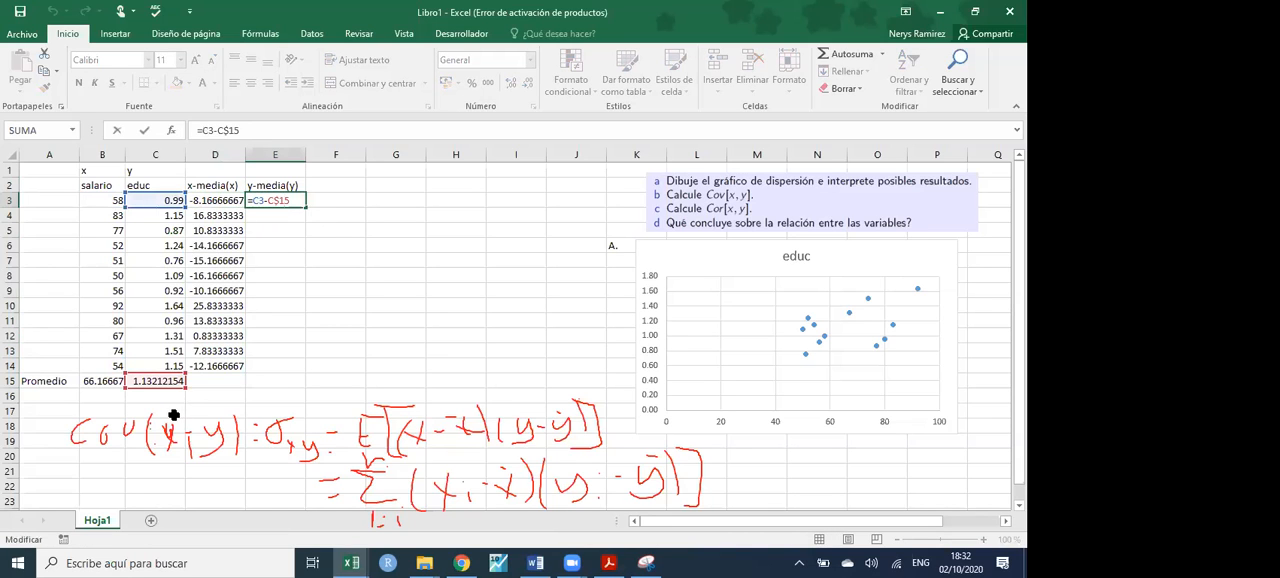
key("Return")
left_click(296, 200)
left_click_drag(305, 207, 291, 371)
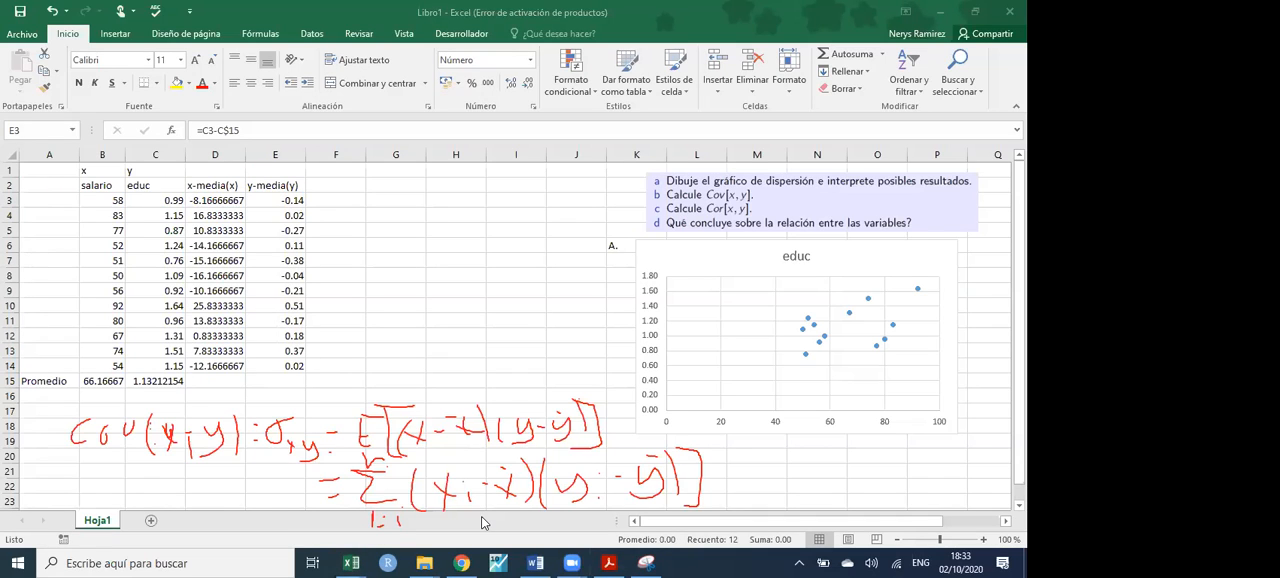
- Handwrite a division by n after the summation form of the covariance and return to the worksheet
left_click_drag(736, 443, 723, 525)
left_click_drag(757, 486, 758, 503)
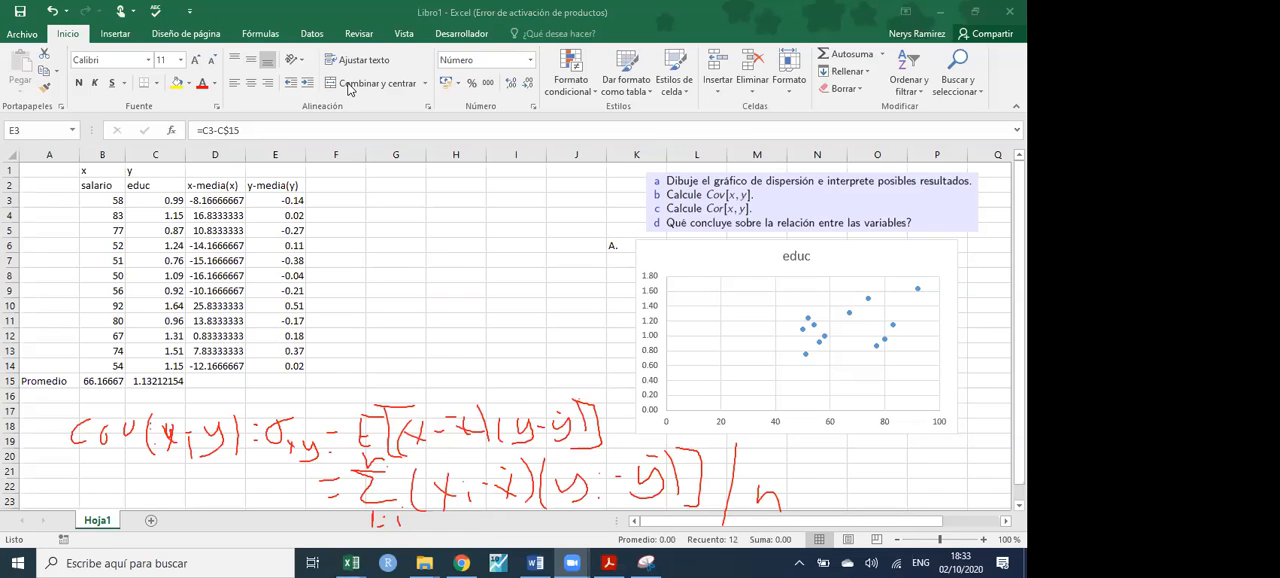
double_click(329, 197)
left_click(331, 197)
key("Escape")
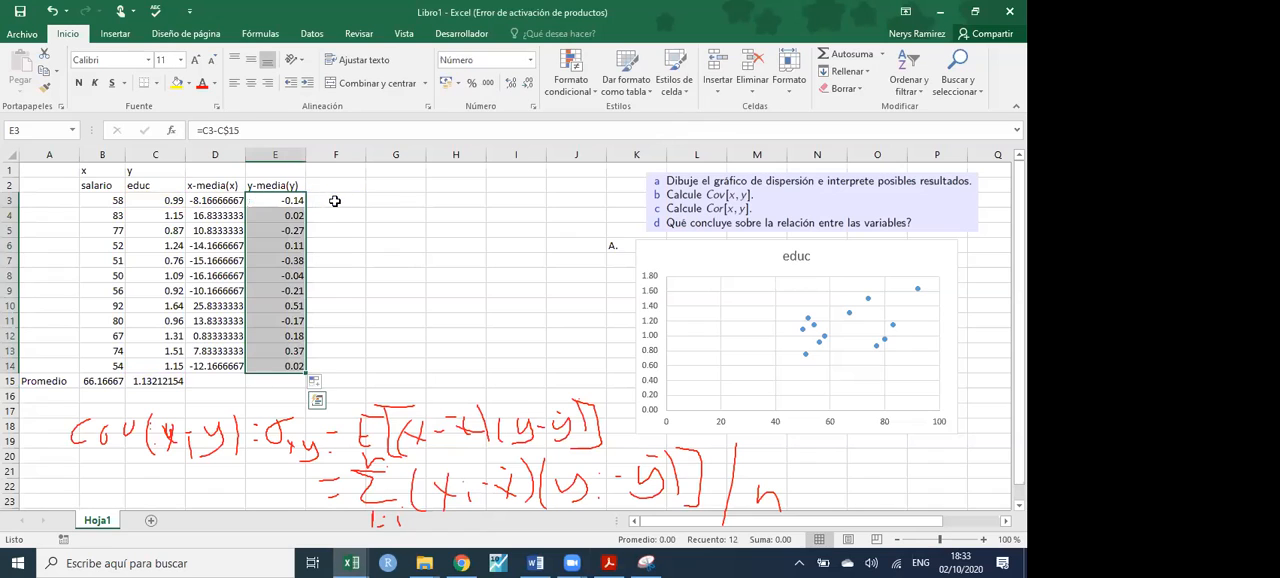
- Multiply the two deviations in F3 with =D3*E3 and fill the formula down to F14
left_click(335, 201)
type("=")
left_click(210, 200)
type("*")
left_click(280, 200)
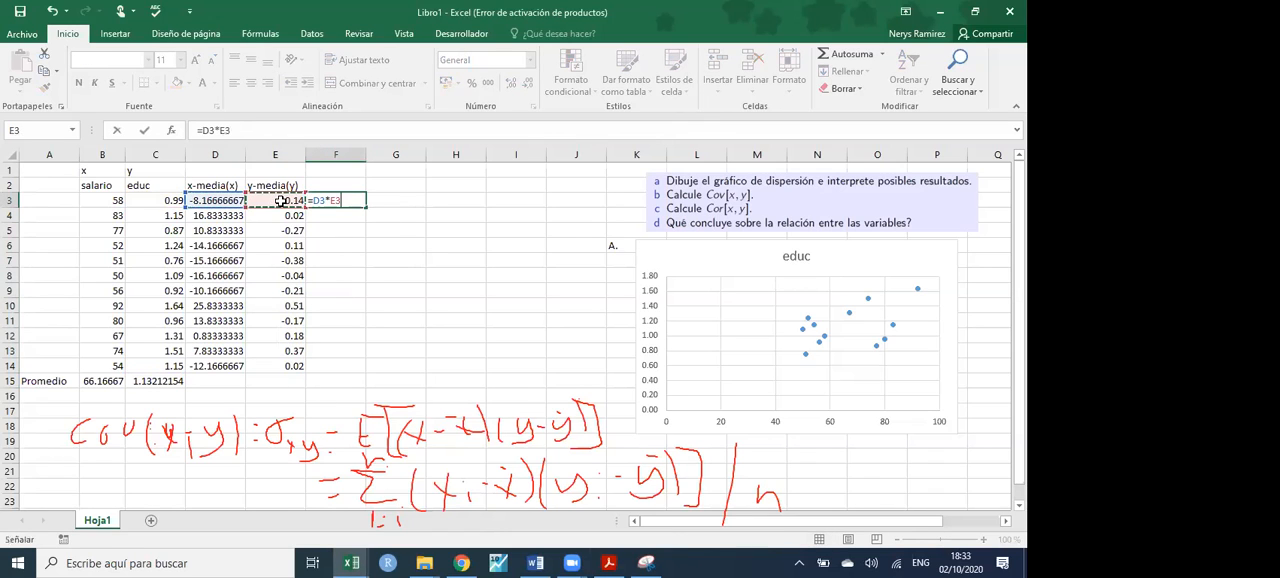
key("Return")
left_click(358, 202)
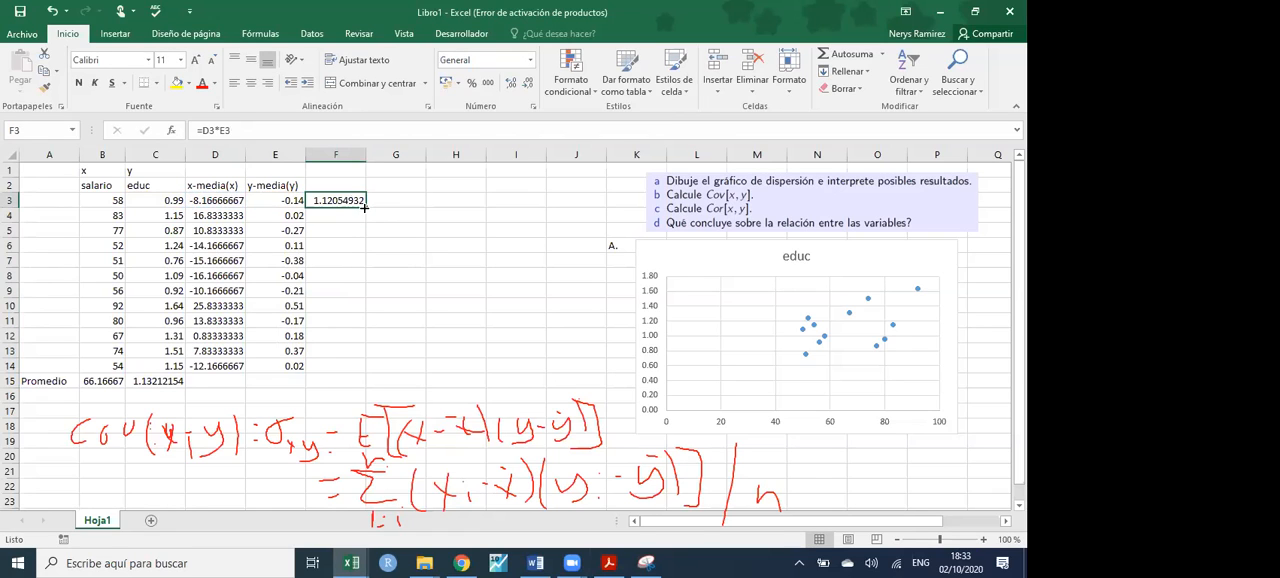
double_click(366, 207)
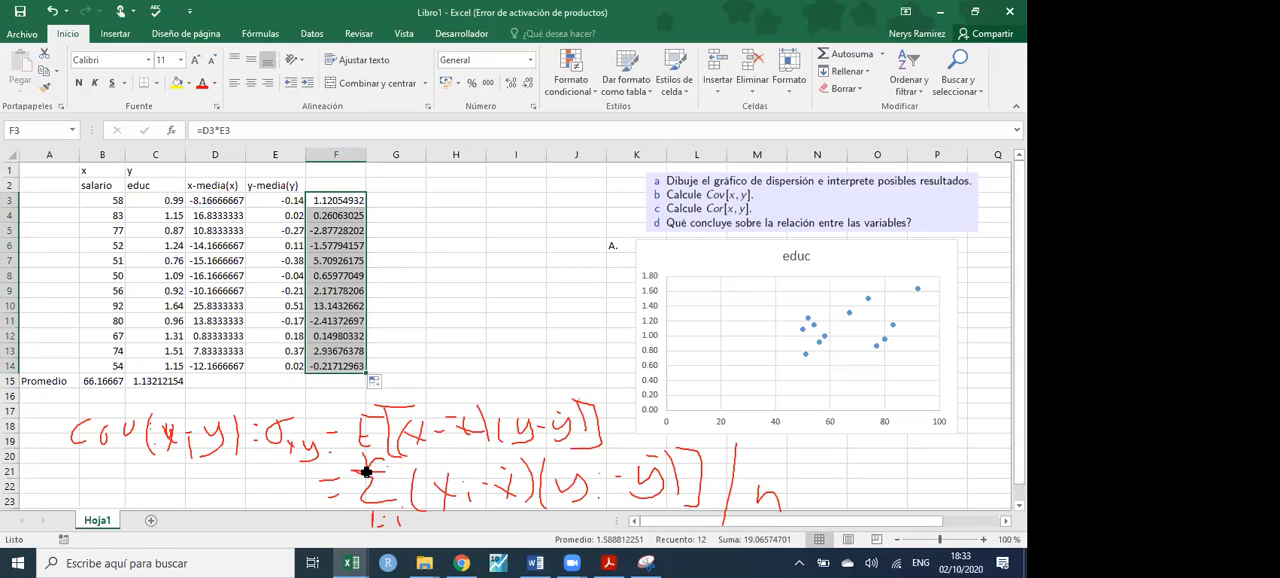
- Sum the deviation products in F15 with AutoSum and circle the handwritten summation in yellow
left_click(337, 384)
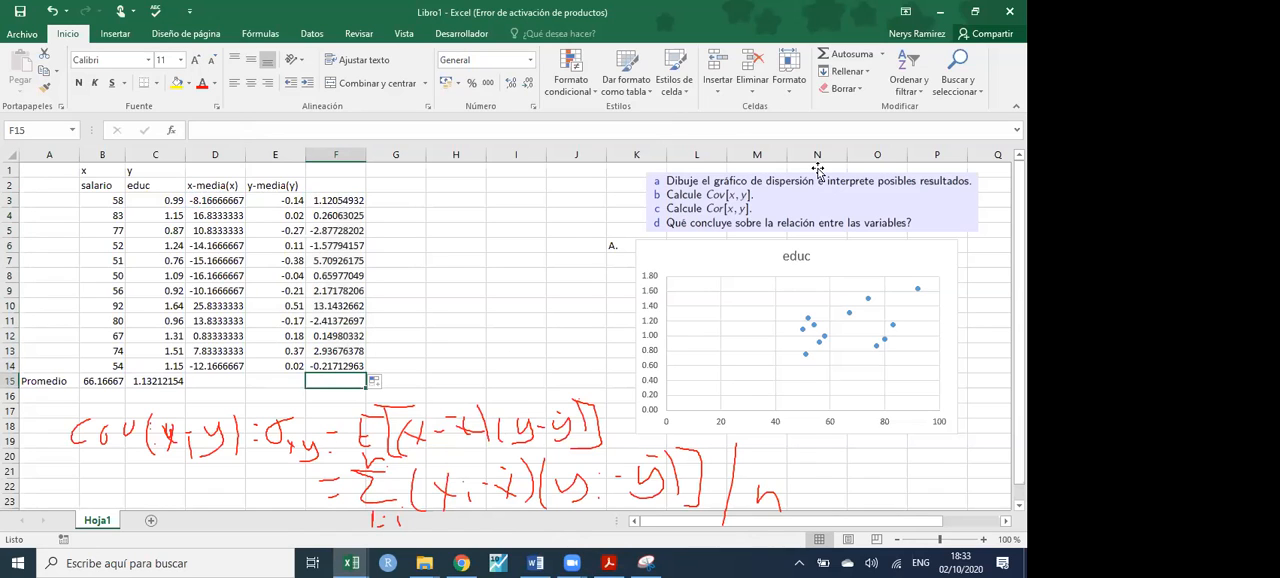
left_click(841, 57)
key("Return")
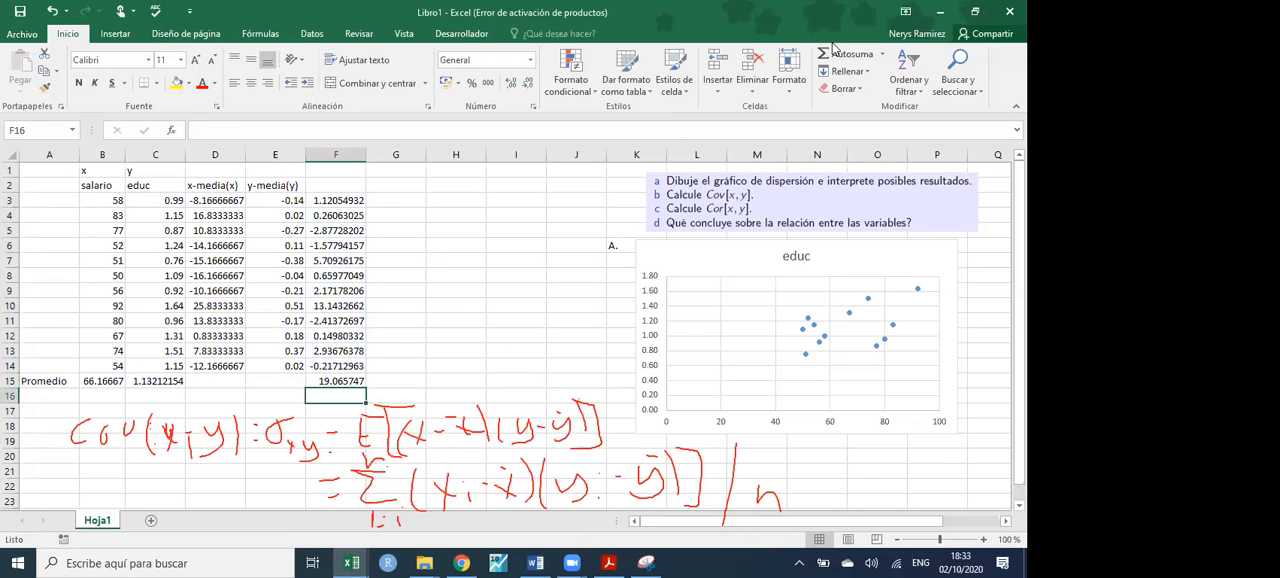
left_click(643, 342)
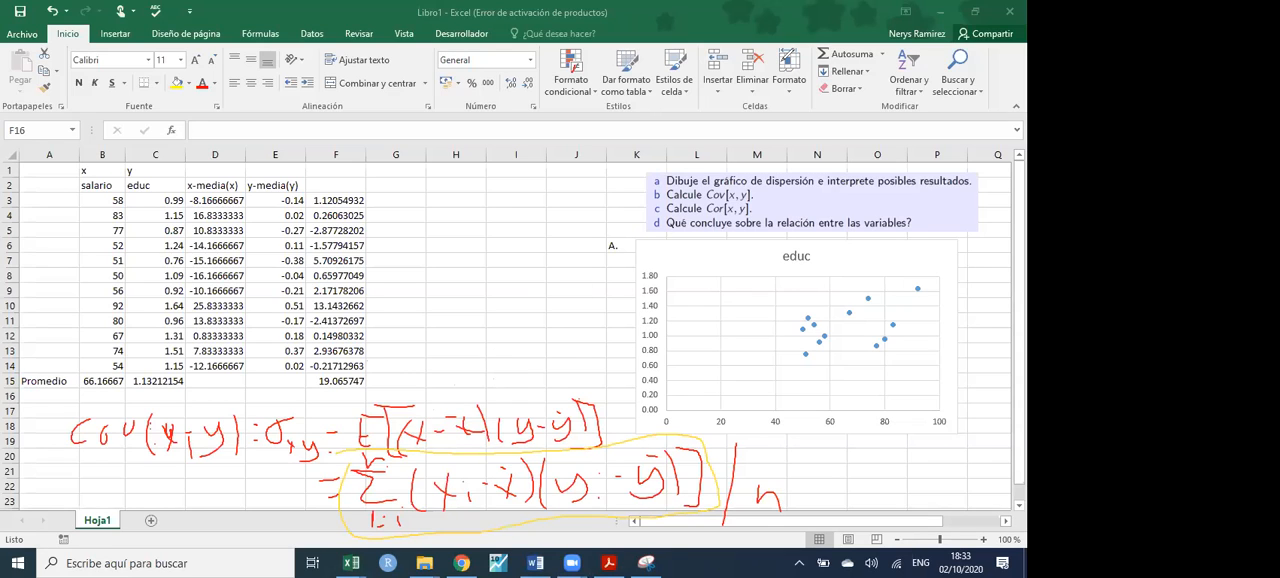
- Calculate the covariance in G15 with =F15/CONTAR(B3:B14)
left_click(395, 380)
type("=")
key("Left")
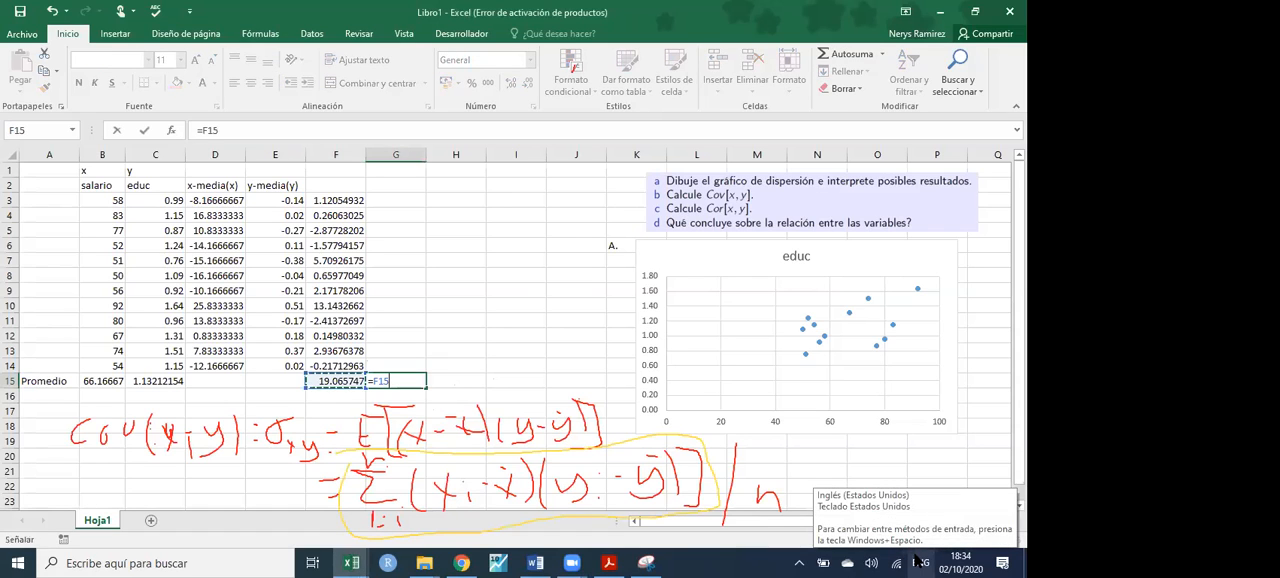
type("/")
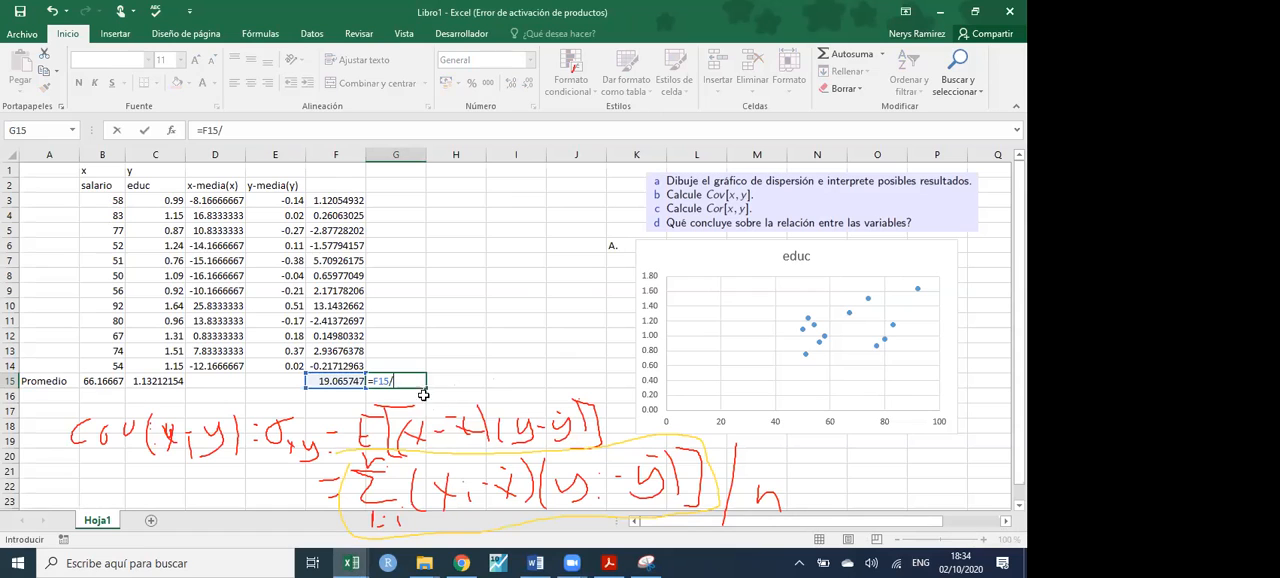
type("con")
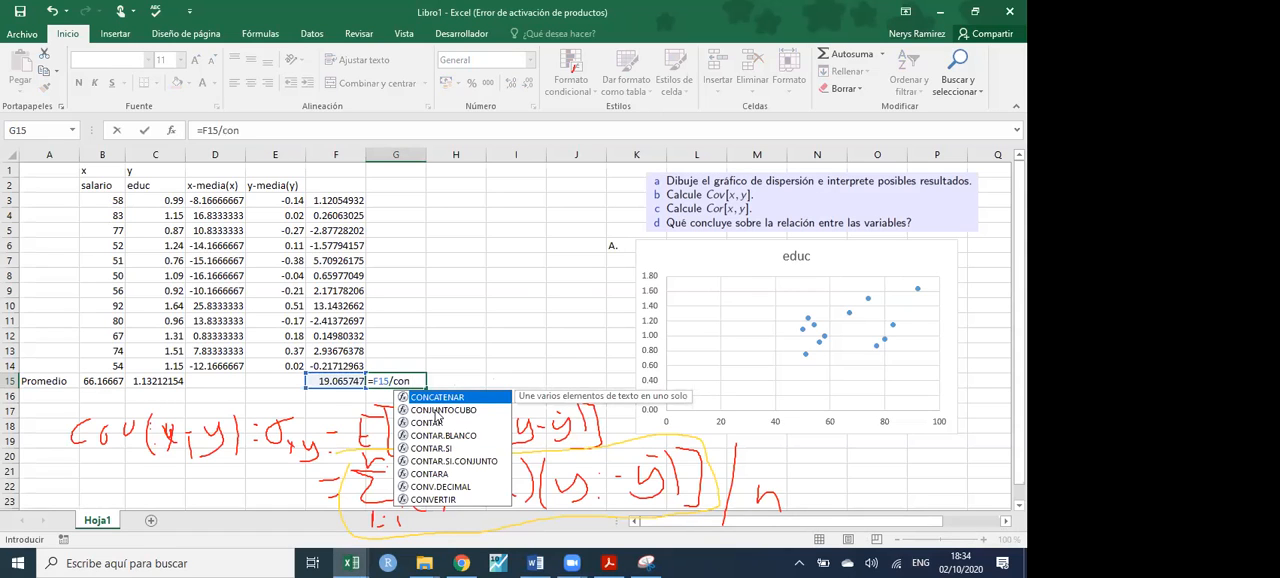
double_click(438, 422)
left_click_drag(116, 201, 117, 365)
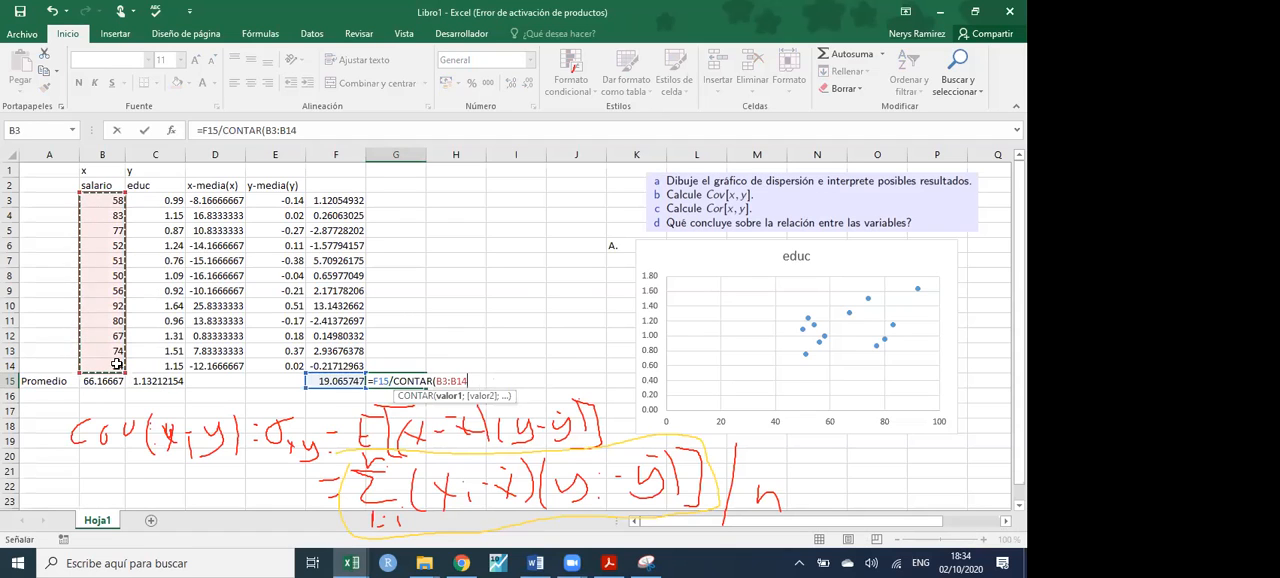
key("Return")
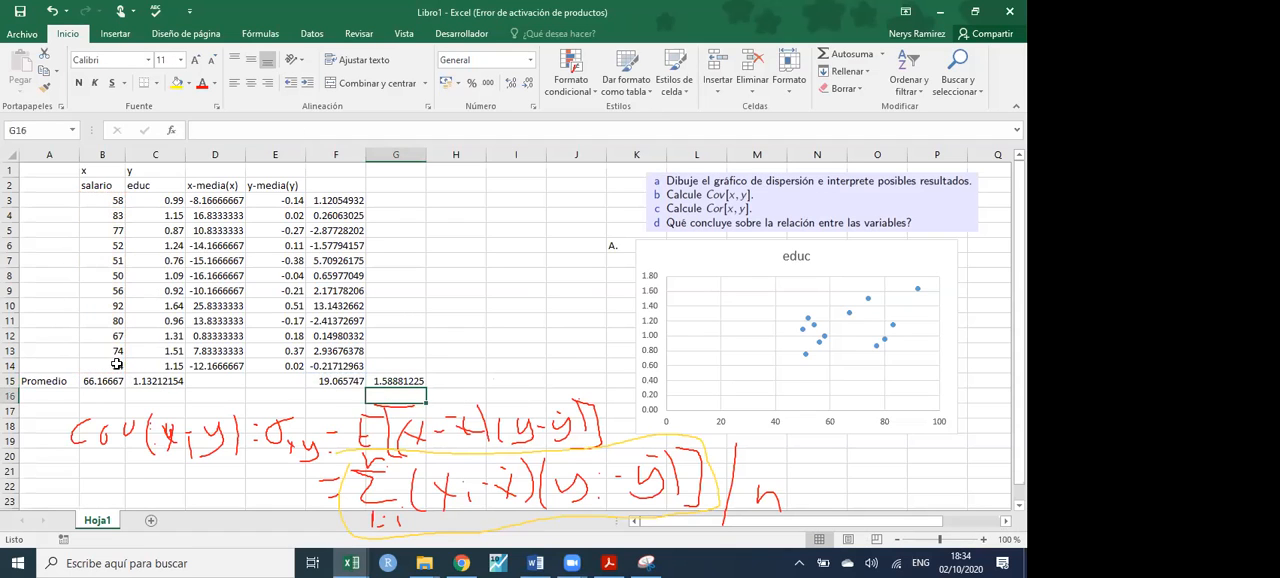
- Copy the covariance formula from G15 into G16 and change it to =F15/(CONTAR(B3:B14)-1)
left_click(407, 380)
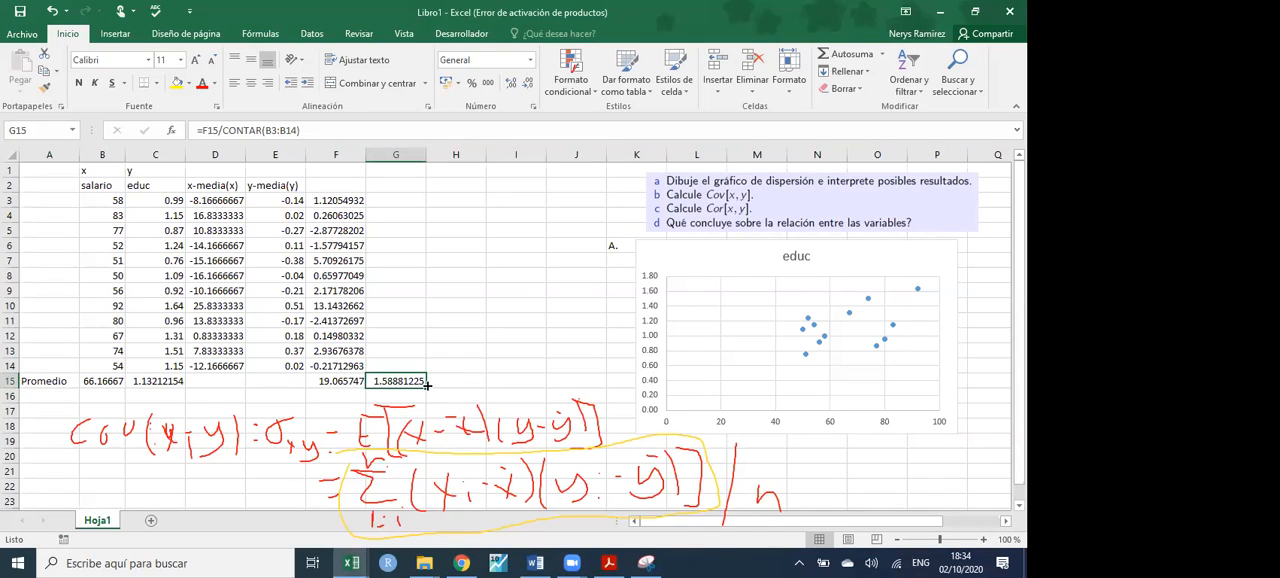
left_click_drag(422, 389, 405, 397)
double_click(405, 397)
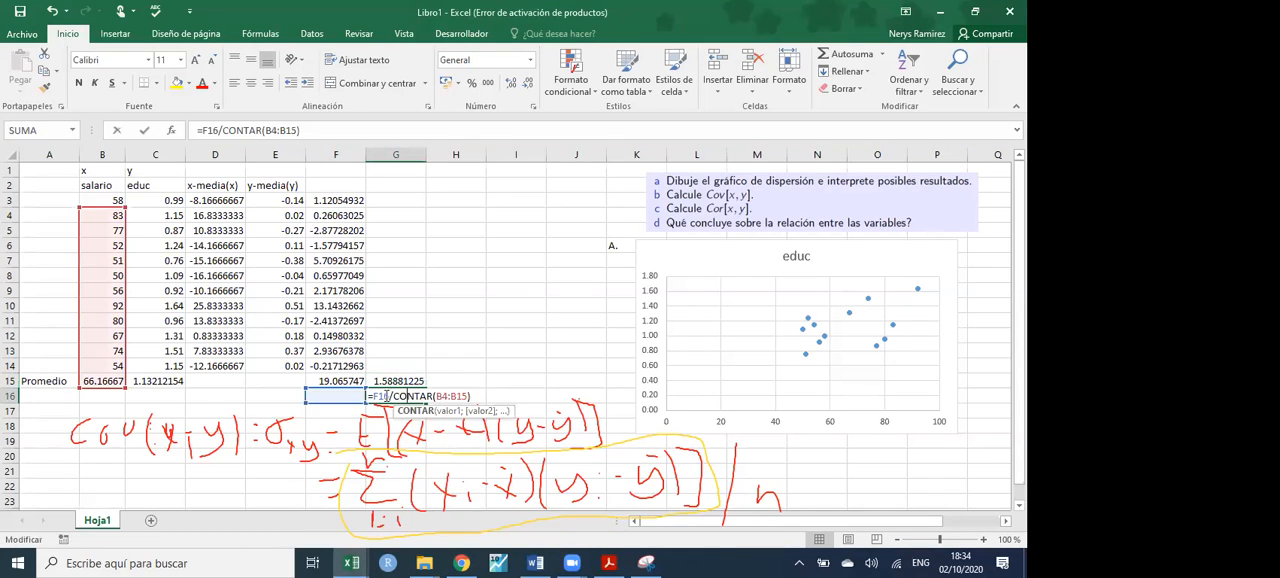
left_click(352, 385)
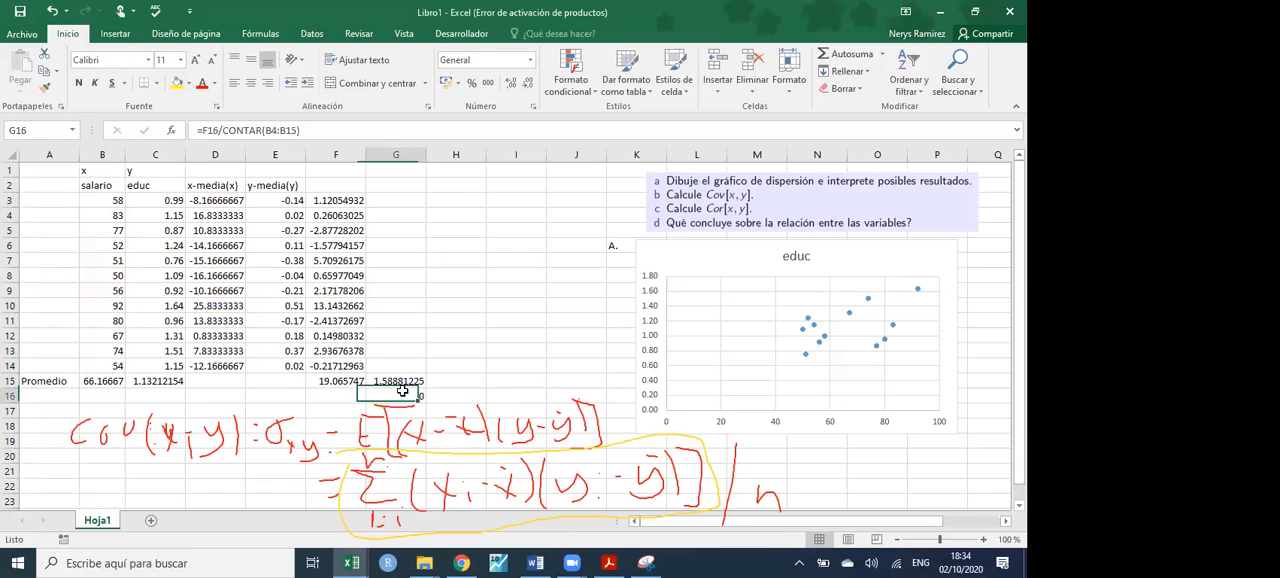
double_click(398, 395)
left_click_drag(352, 385, 352, 371)
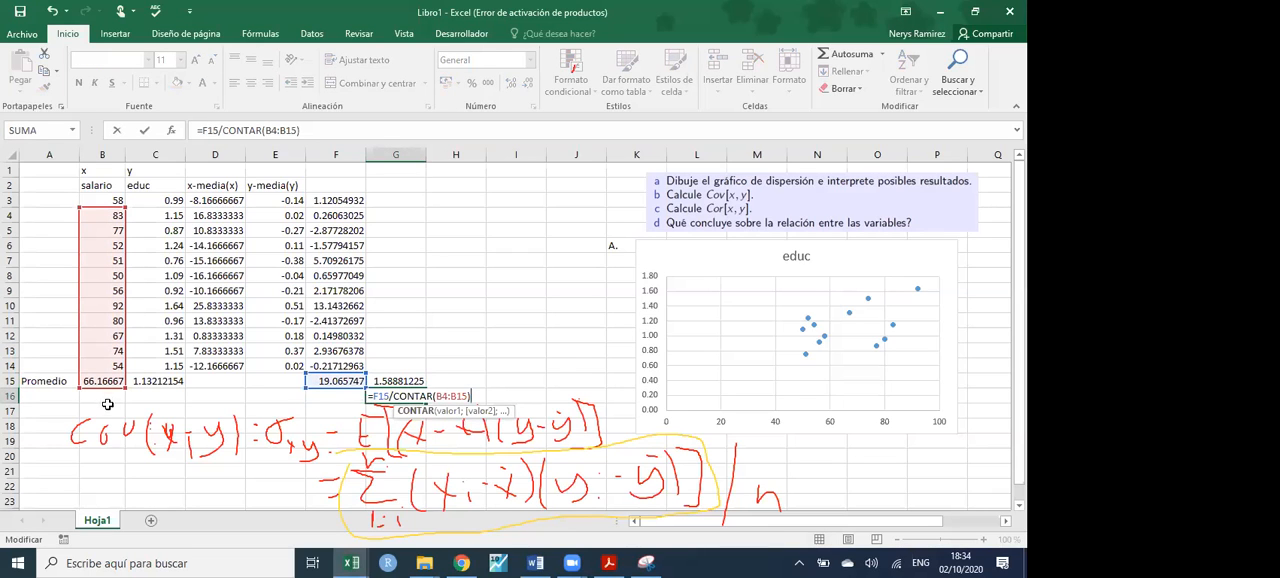
left_click_drag(105, 390, 100, 370)
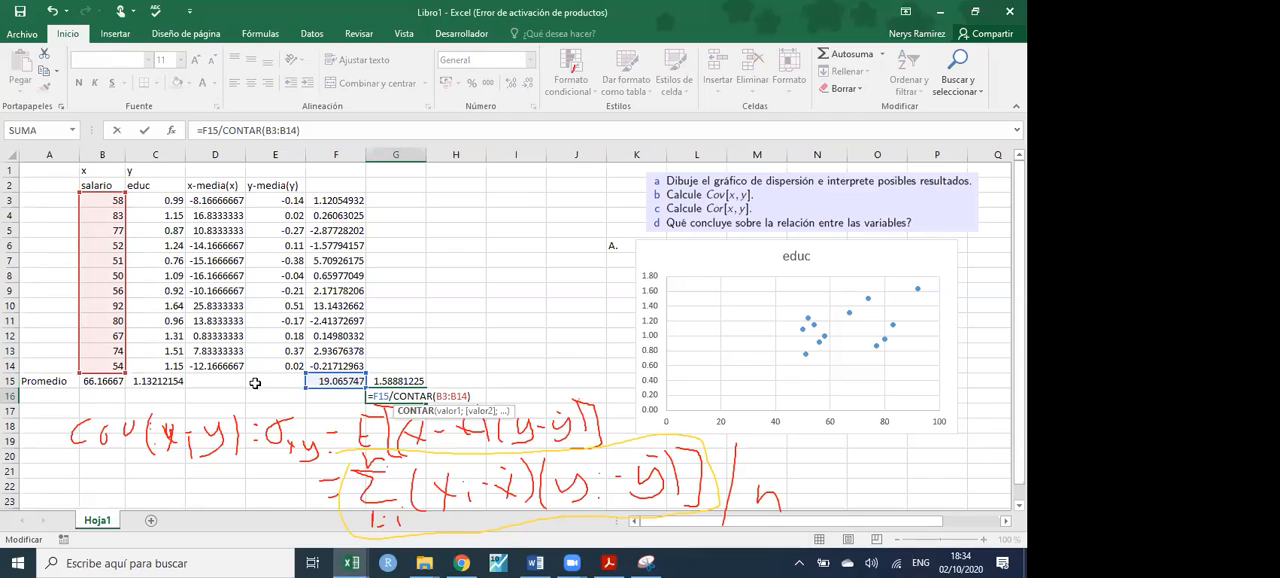
left_click(393, 397)
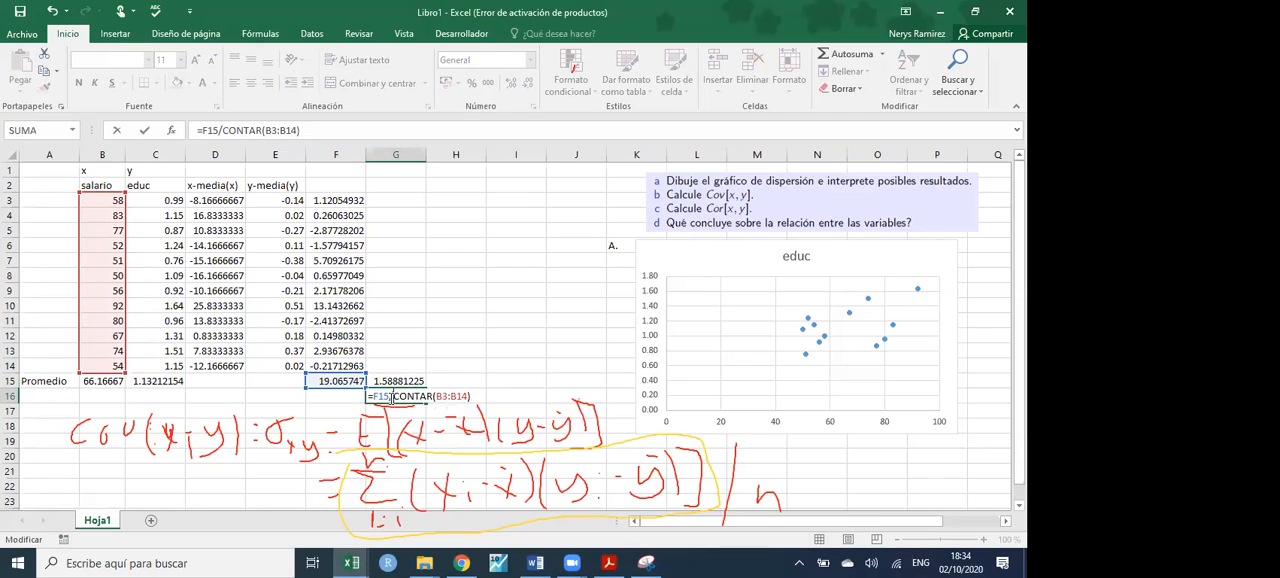
type("(")
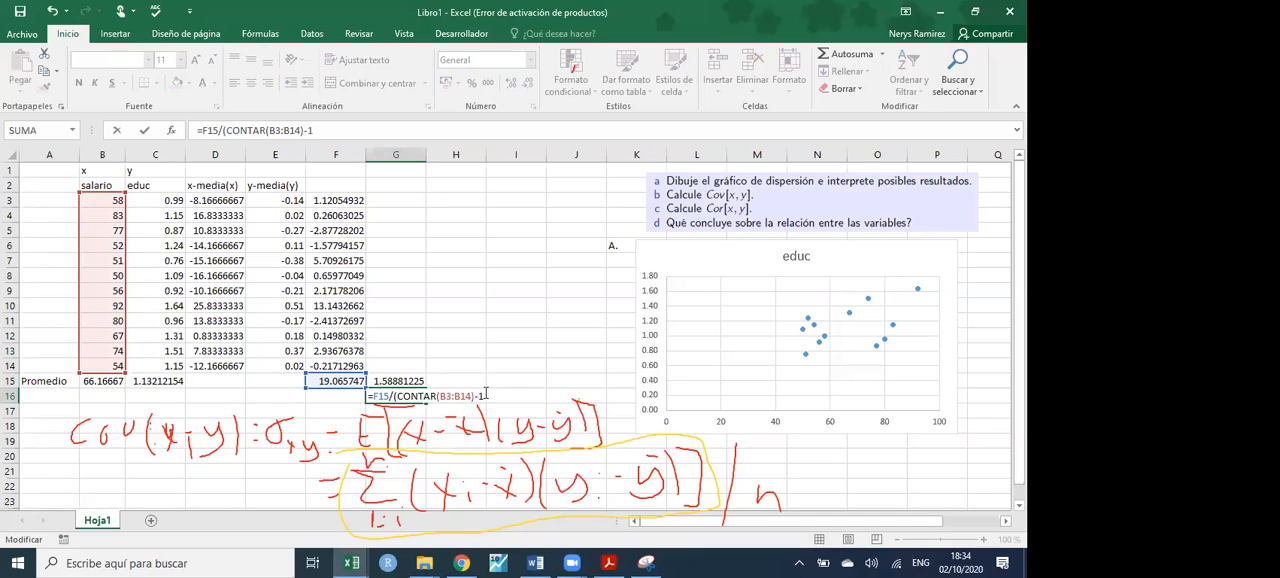
key("Return")
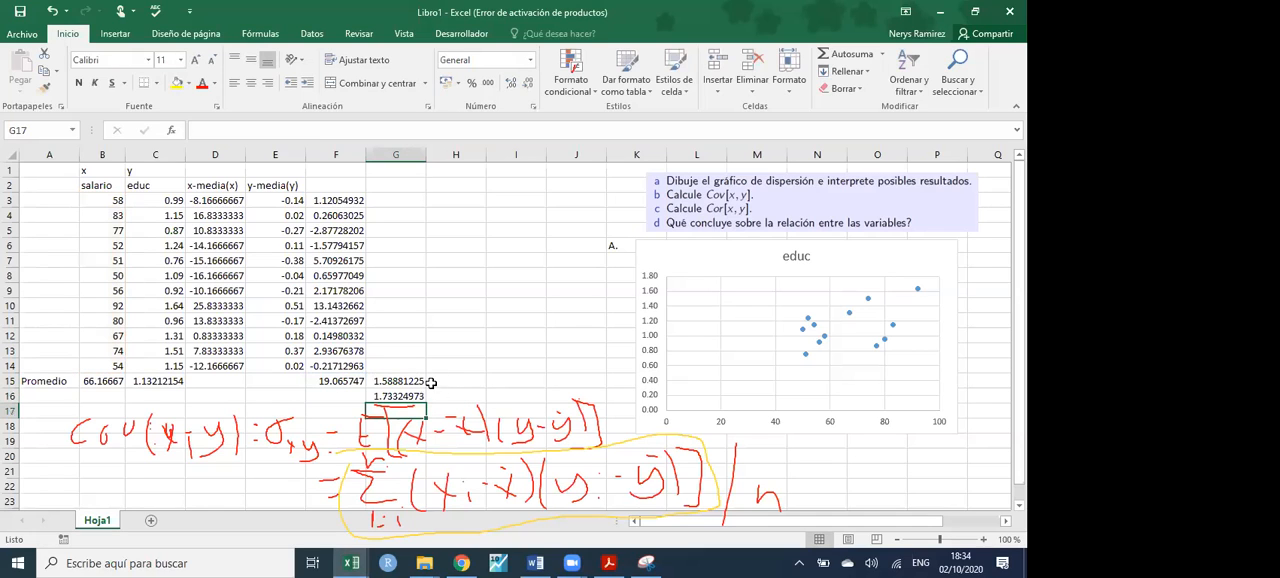
- Label the two covariance results "Cov poblacional" in H15 and "Cov muestral" in H16
left_click(390, 380)
left_click(441, 381)
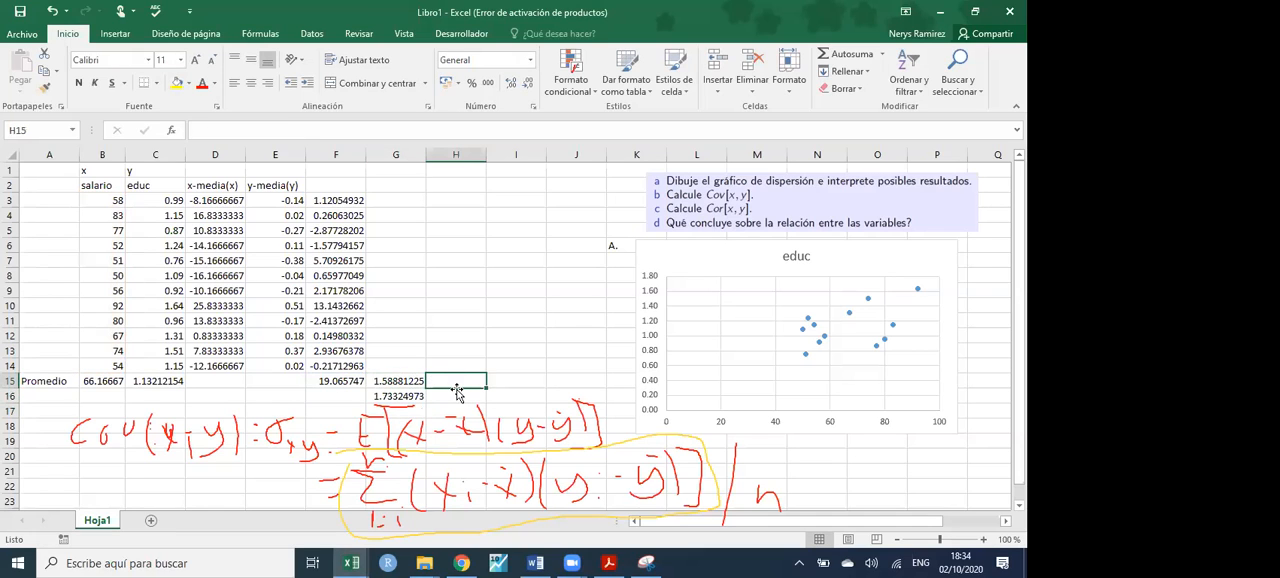
type("Cov poblaciona")
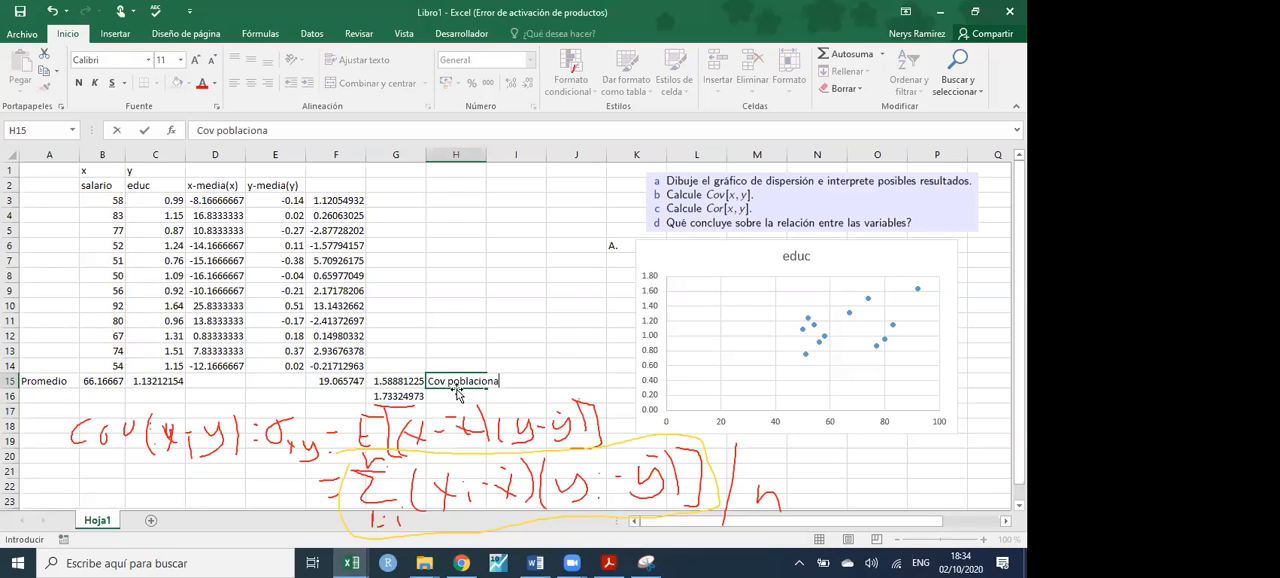
key("Return")
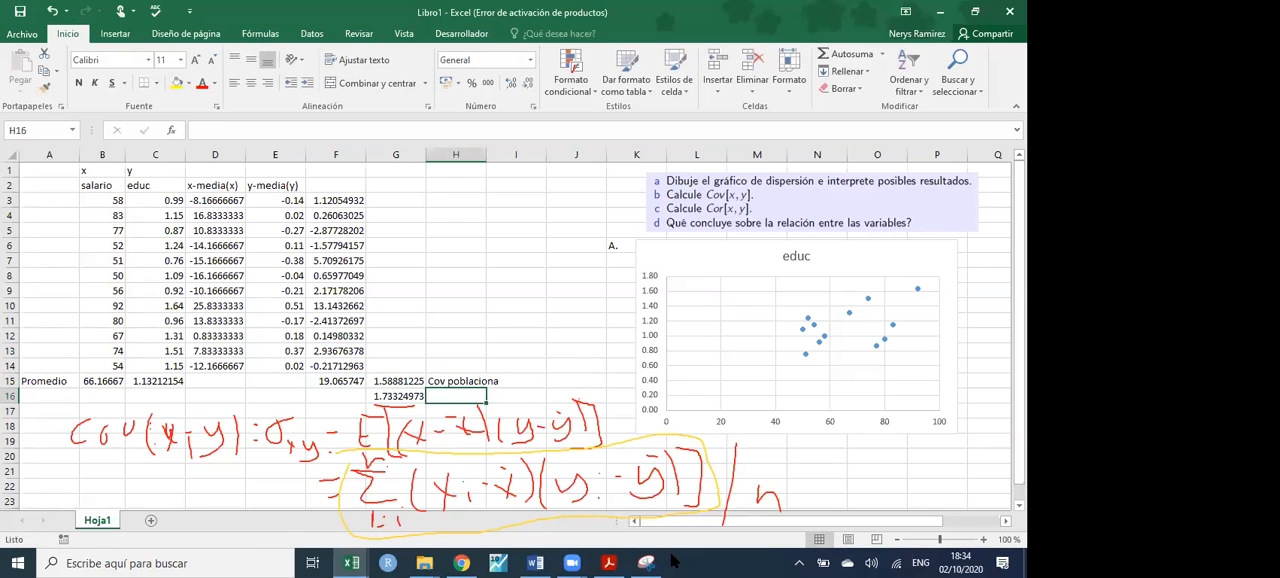
left_click(443, 381)
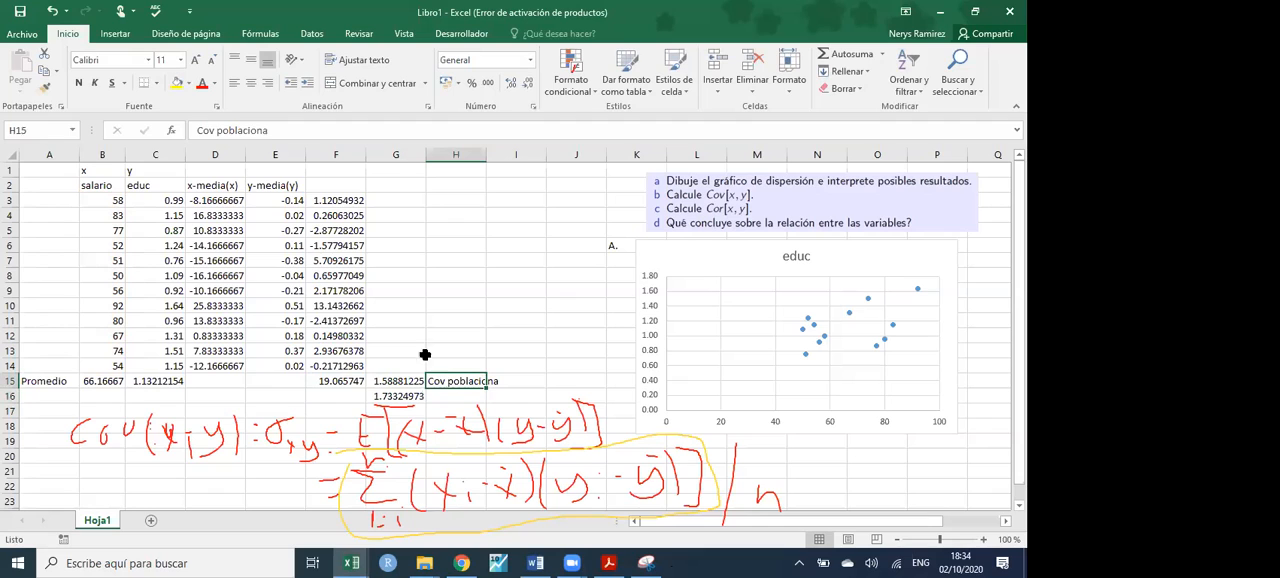
left_click(308, 130)
type("l")
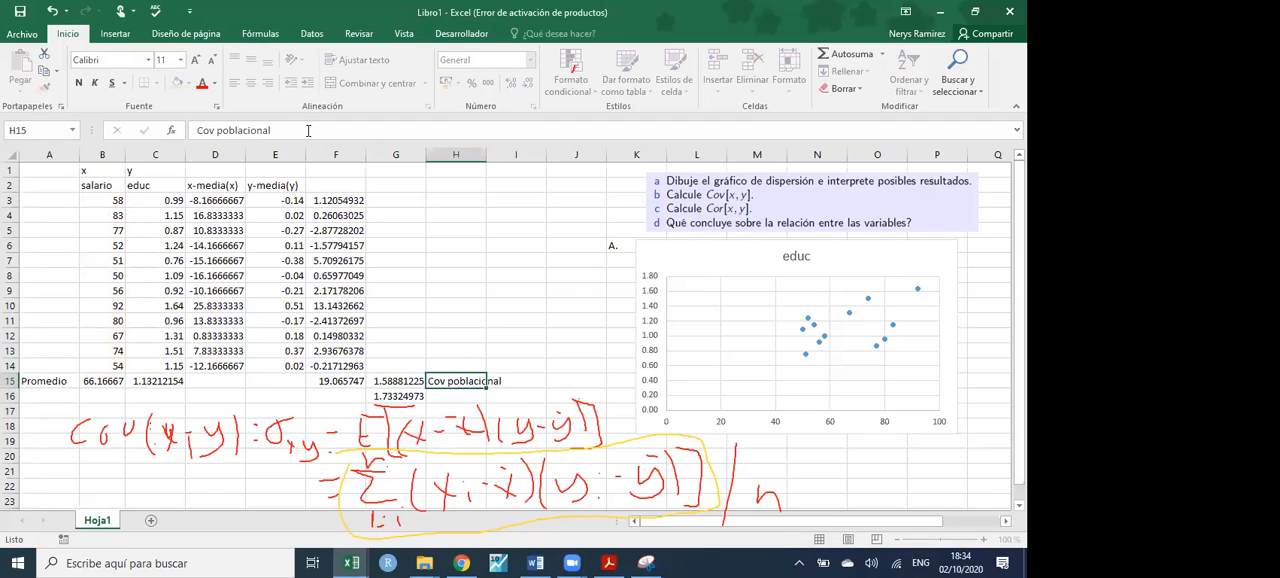
key("Return")
type("Cov muestral")
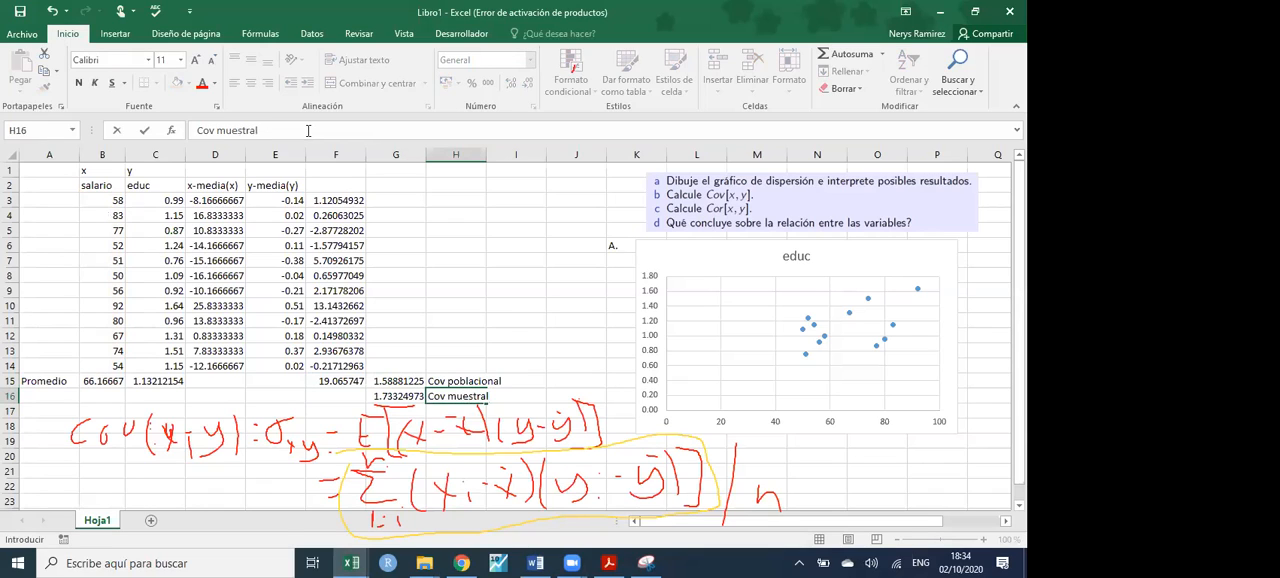
left_click(515, 350)
- Calculate the population covariance in J15 with =COVARIANCE.P(B3:B14;C3:C14)
left_click(567, 381)
type("=")
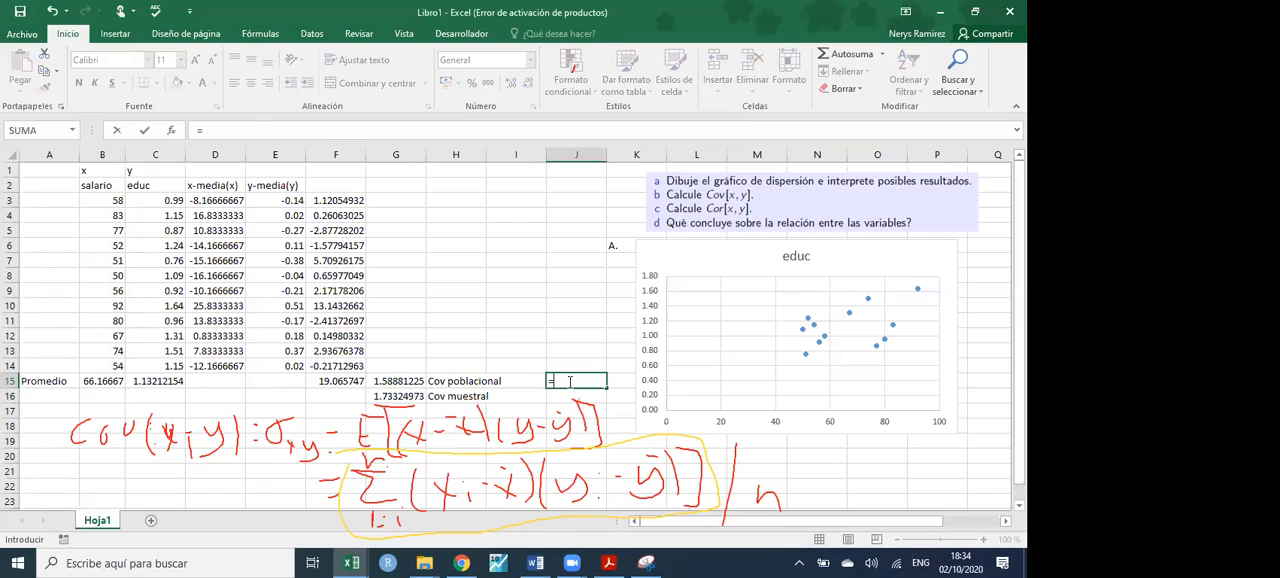
type("cov")
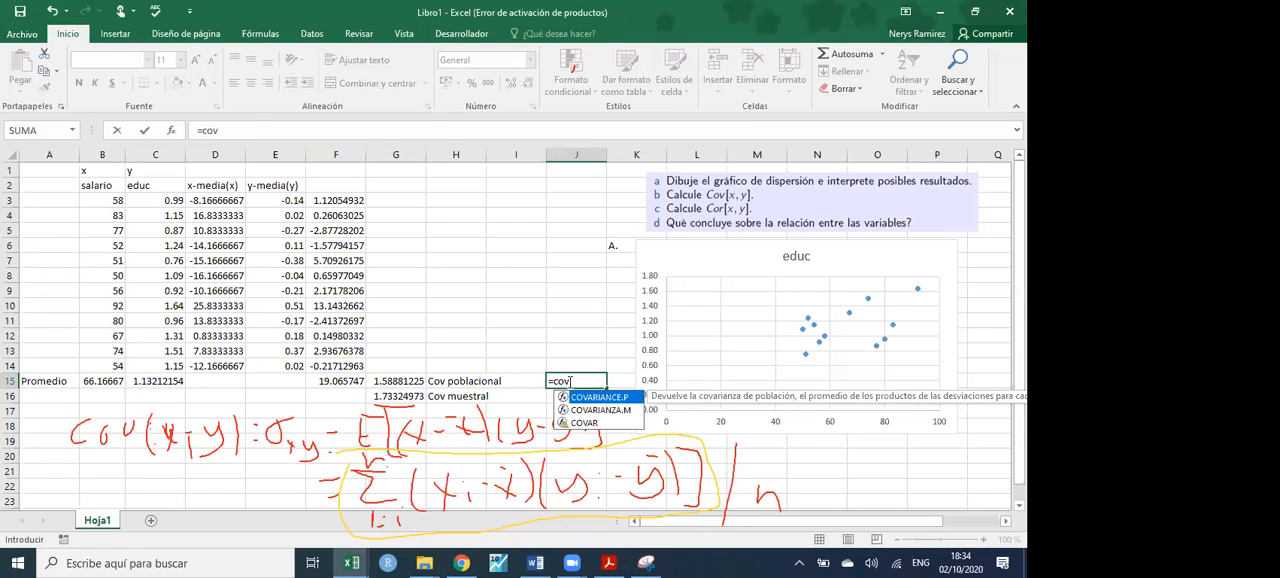
double_click(610, 398)
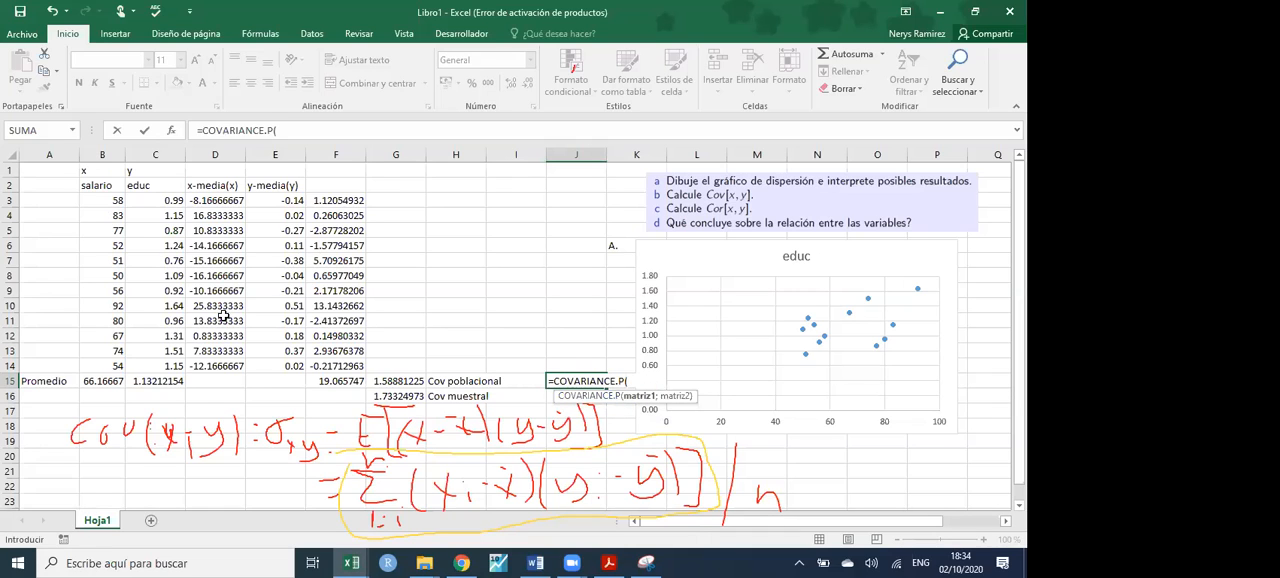
left_click_drag(115, 200, 125, 369)
type(";")
left_click_drag(160, 201, 182, 370)
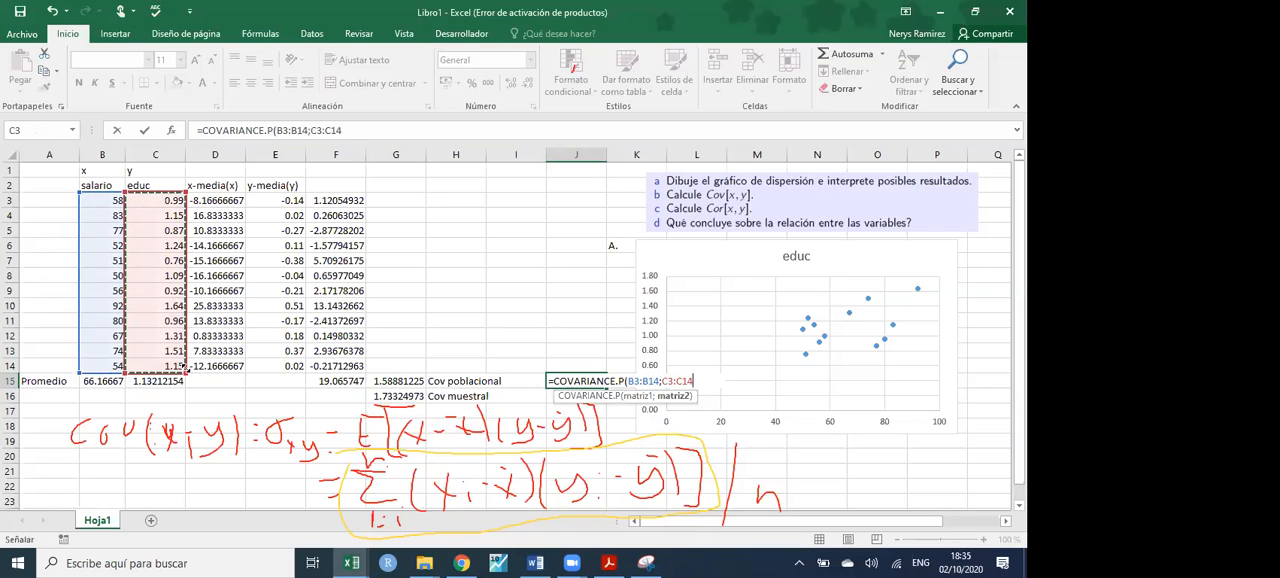
key("Return")
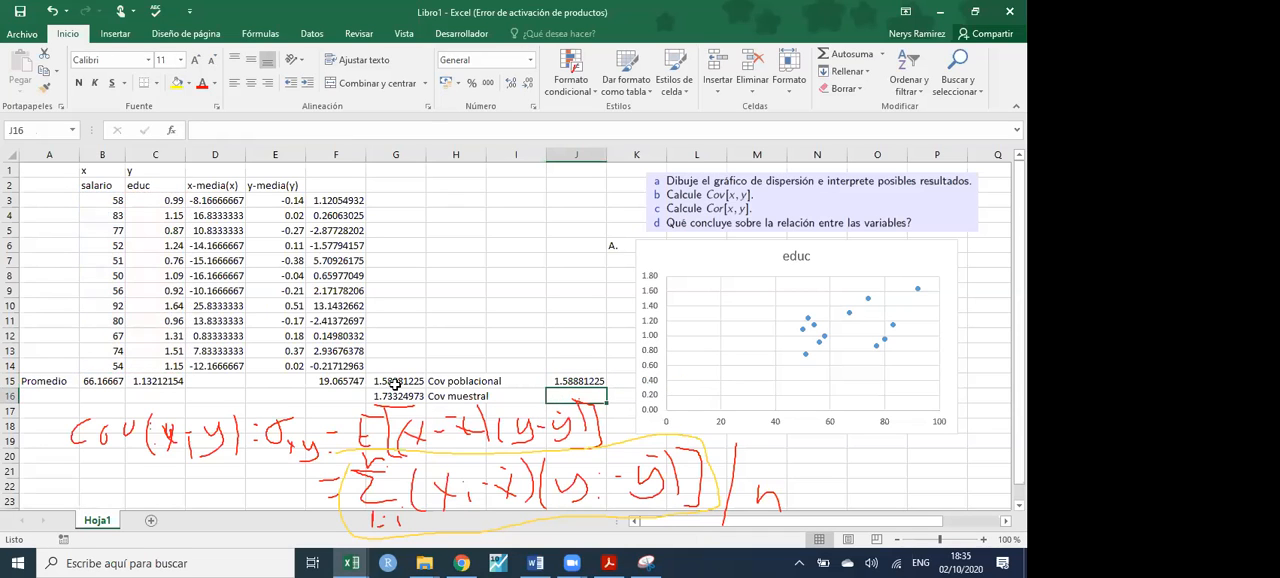
- Copy the J15 formula into J16 only and set its ranges back to B3:B14 and C3:C14
left_click(588, 381)
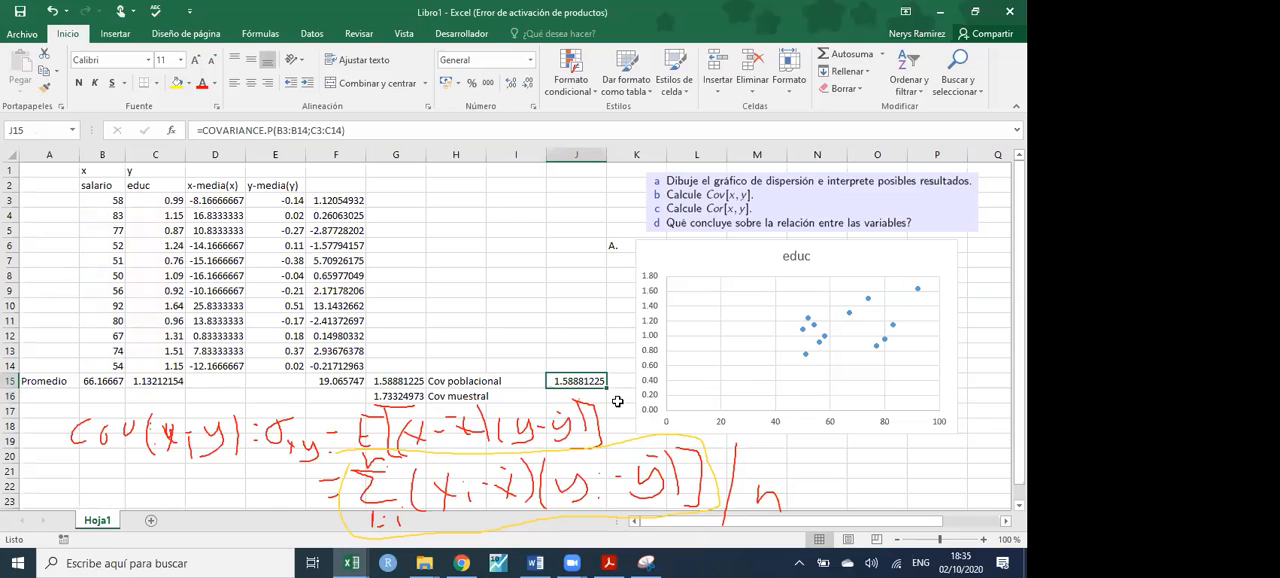
left_click_drag(605, 388, 598, 411)
left_click(598, 410)
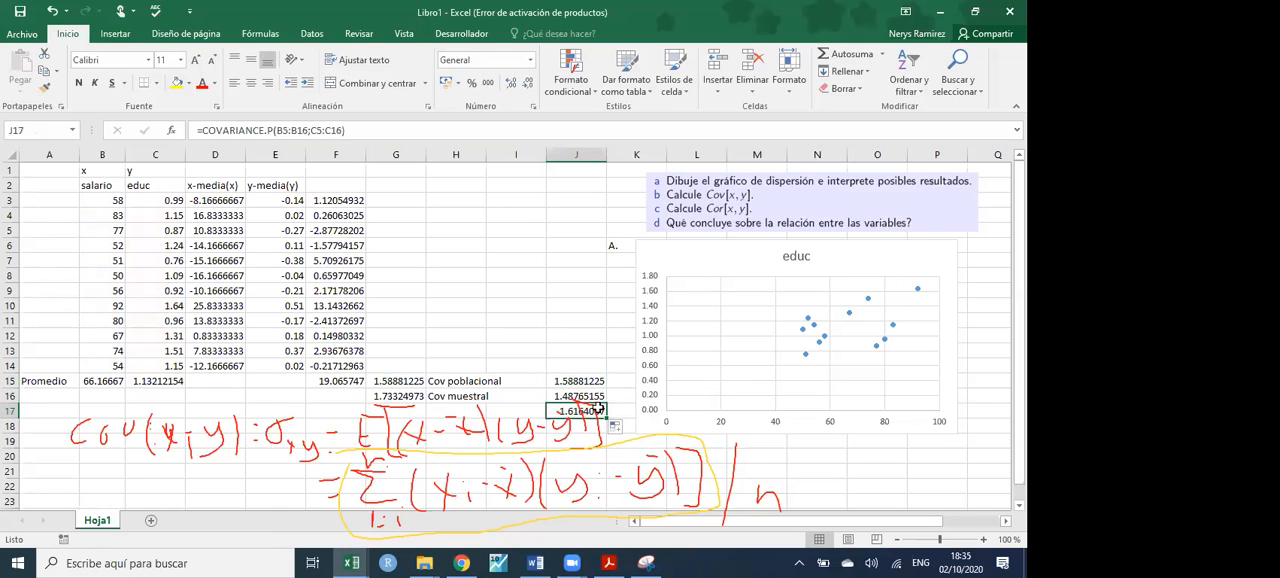
left_click(588, 398)
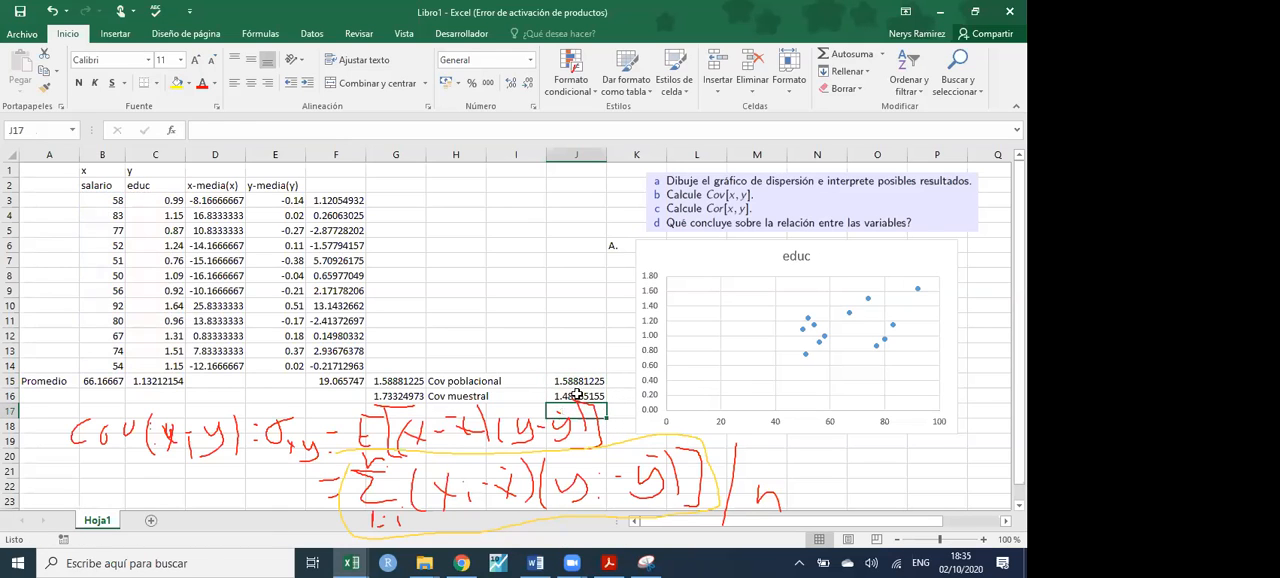
double_click(578, 397)
left_click_drag(184, 289, 184, 275)
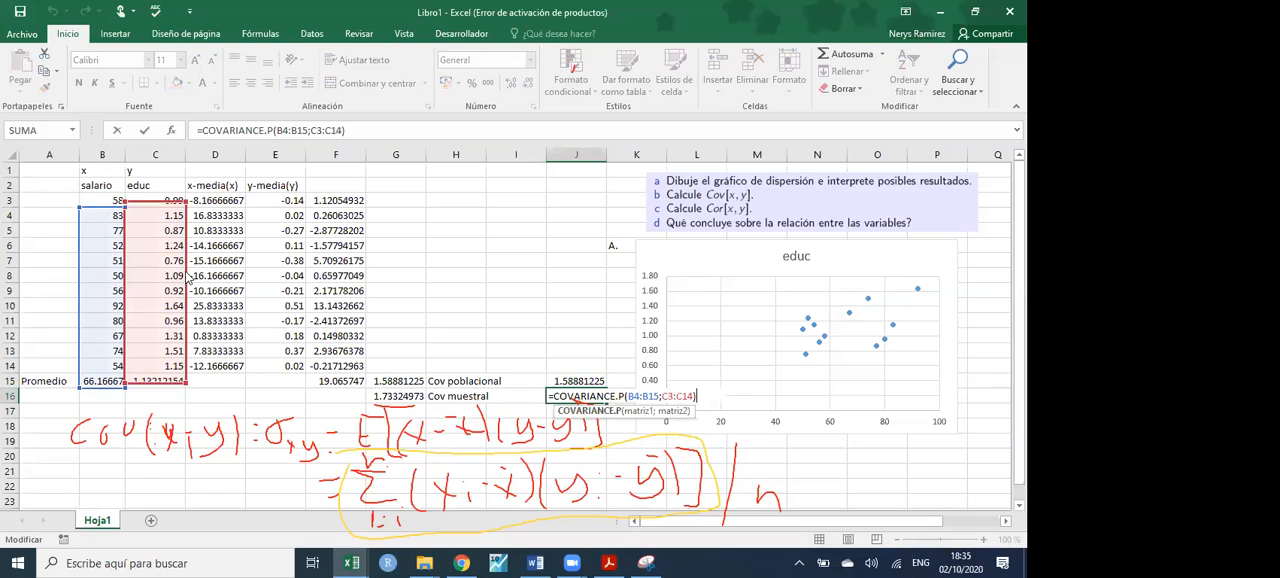
left_click_drag(122, 229, 122, 207)
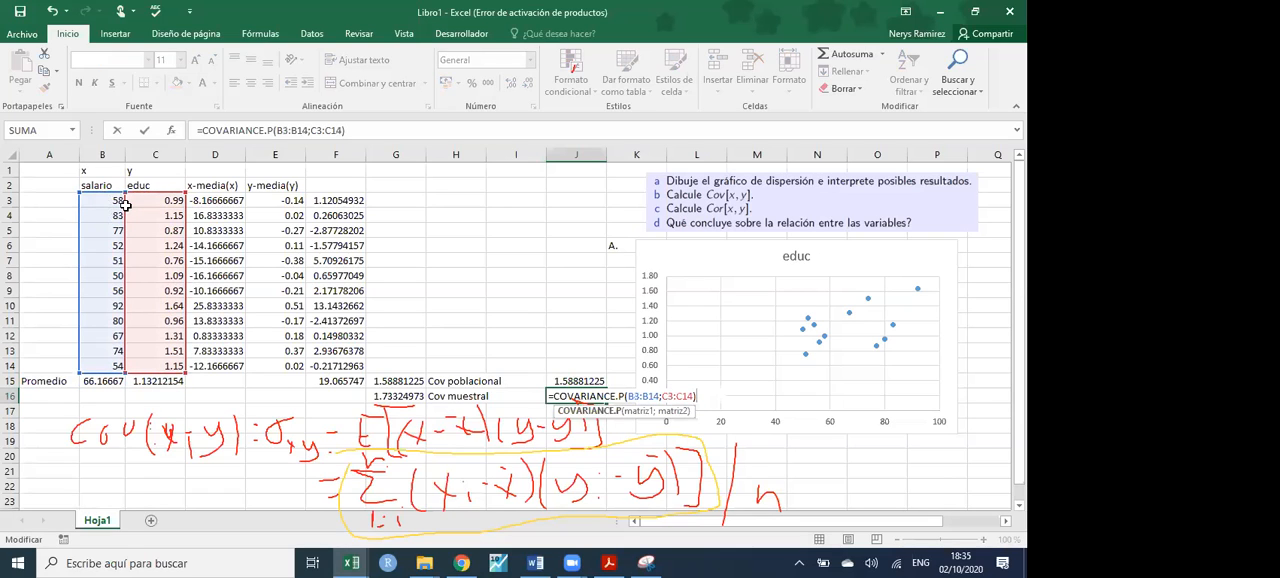
- Replace the function in J16 with the sample covariance, giving =COVARIANZA.M(B3:B14;C3:C14)
left_click(623, 396)
key("BackSpace")
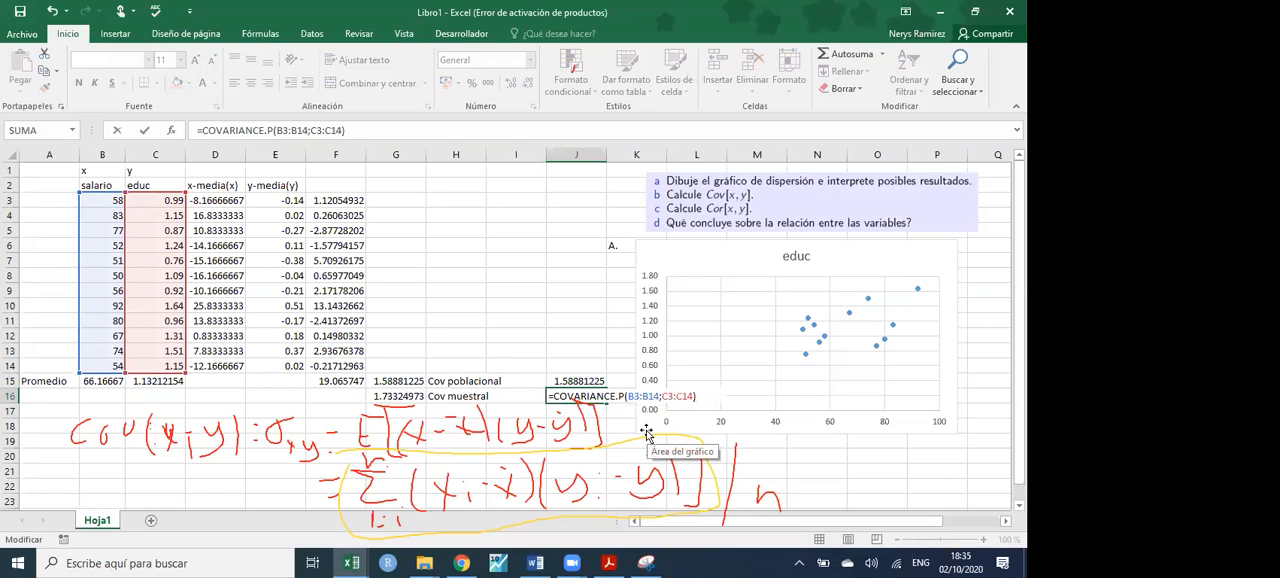
key("Return")
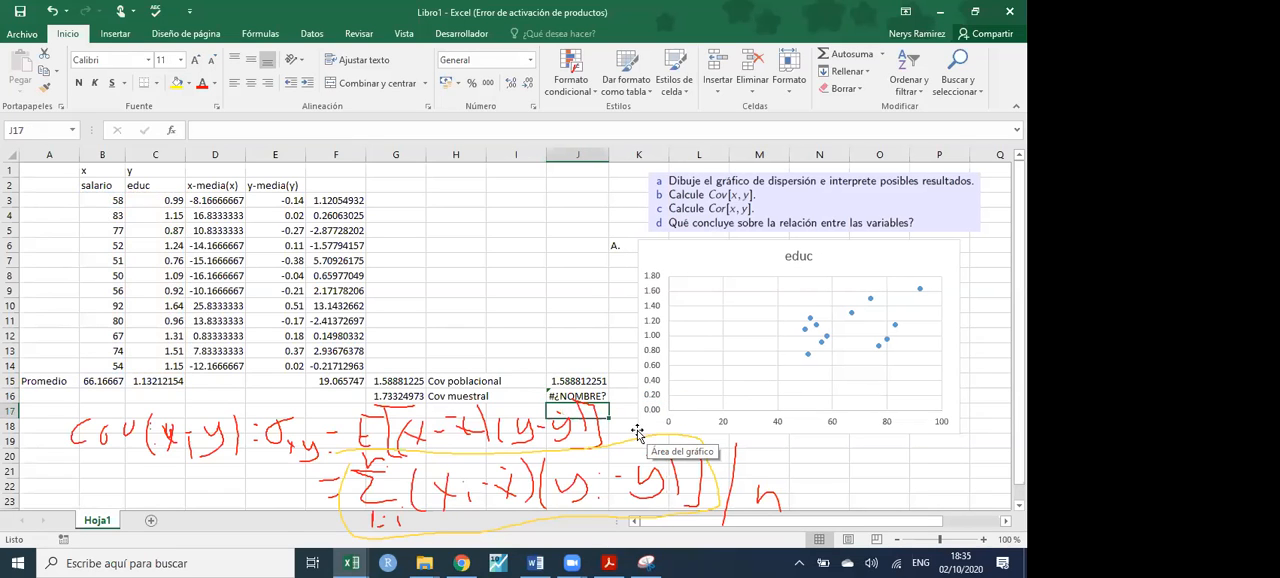
double_click(624, 397)
type("M(B3:B14;C3:C14")
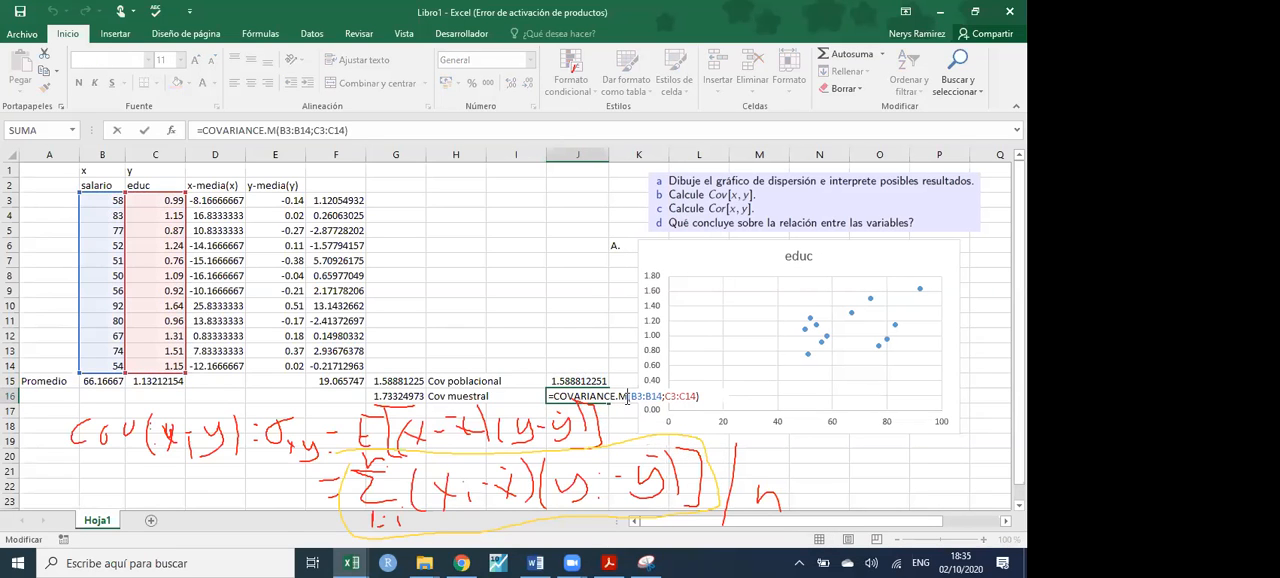
key("BackSpace")
key("BackSpace")
key("BackSpace")
key("BackSpace")
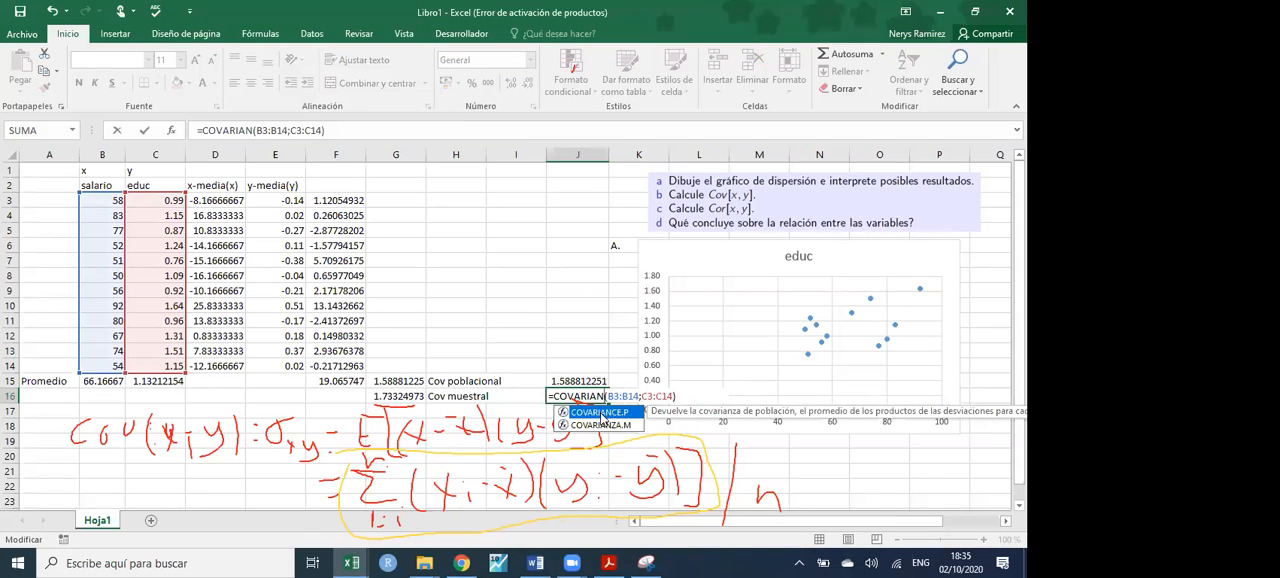
double_click(603, 426)
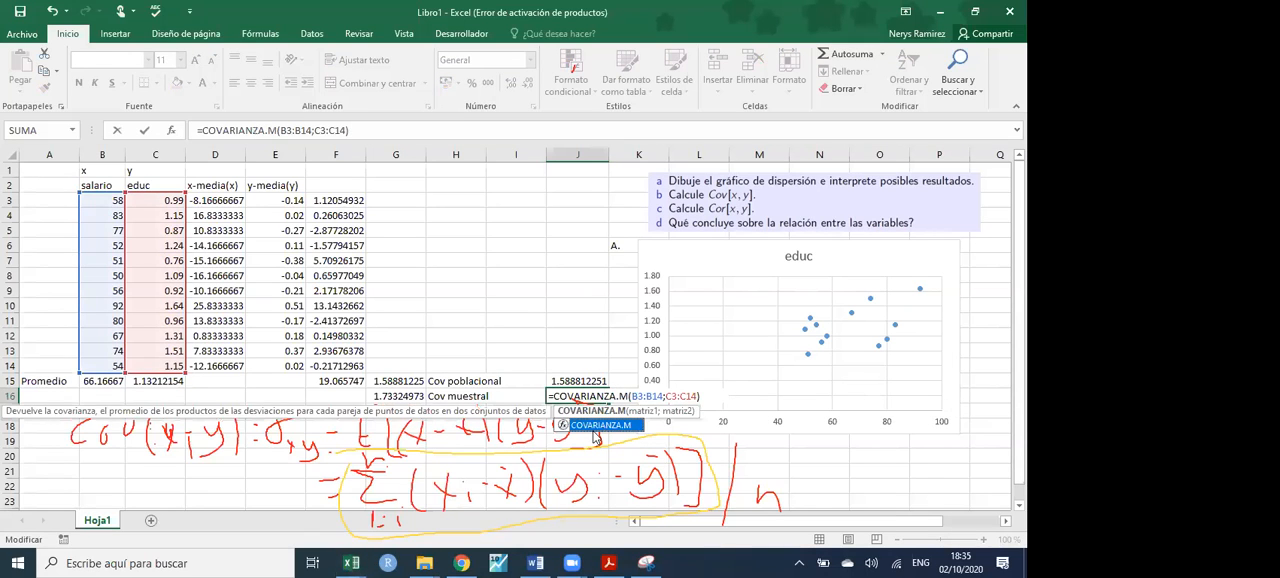
key("Return")
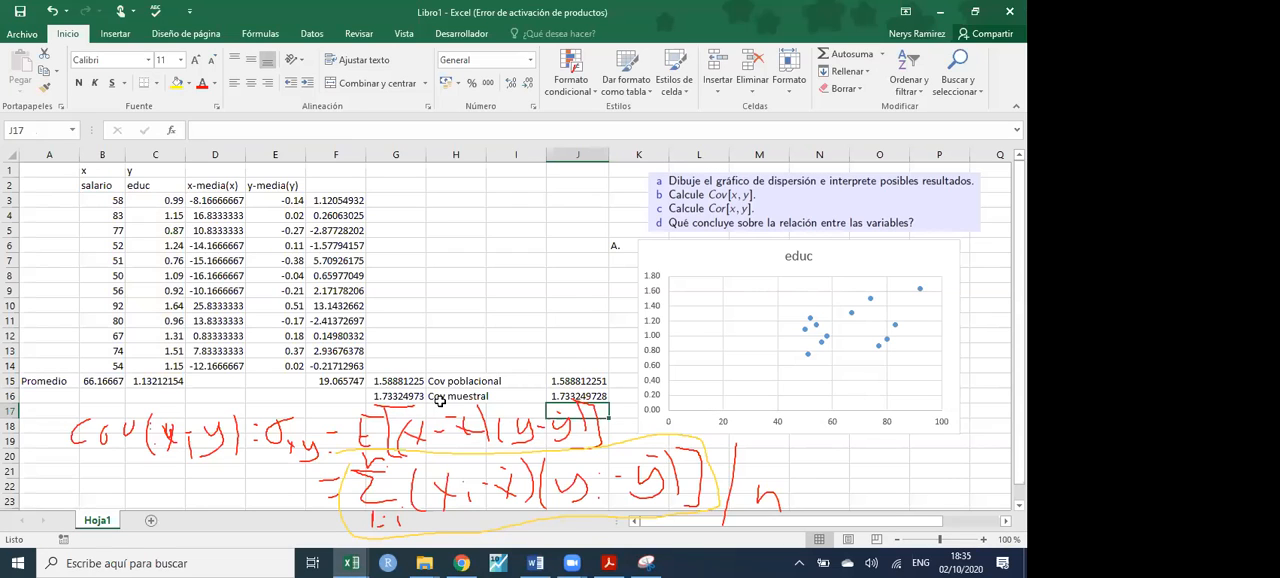
- Reduce J15:J16 to eight decimal places and clear the handwritten formulas from the screen
left_click_drag(602, 395, 592, 382)
left_click(528, 83)
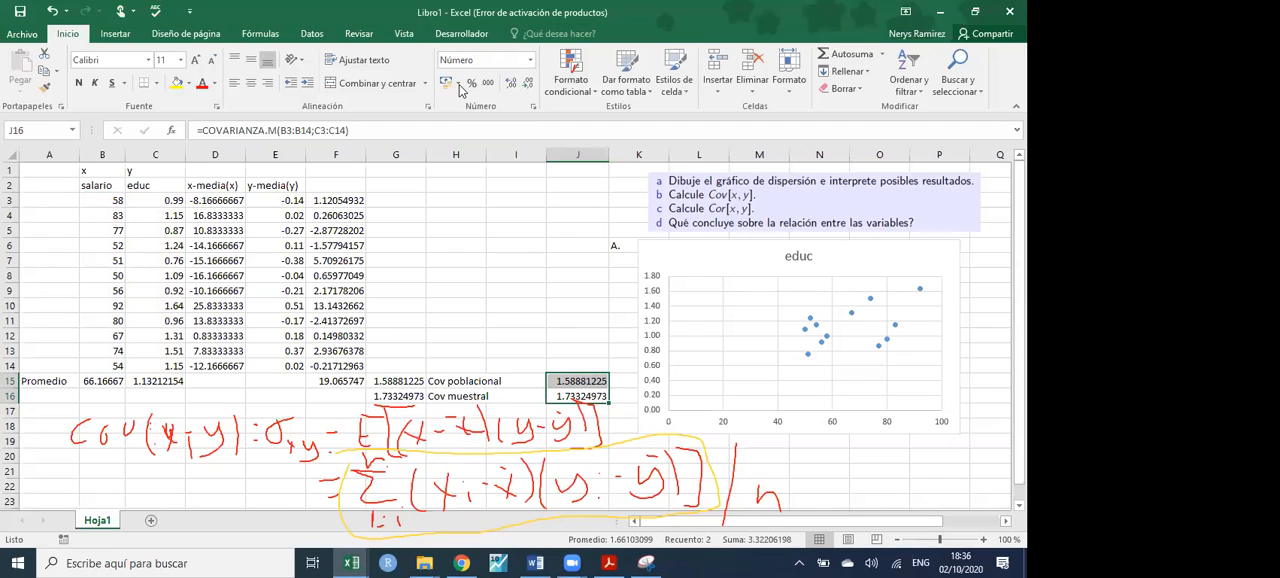
left_click(536, 454)
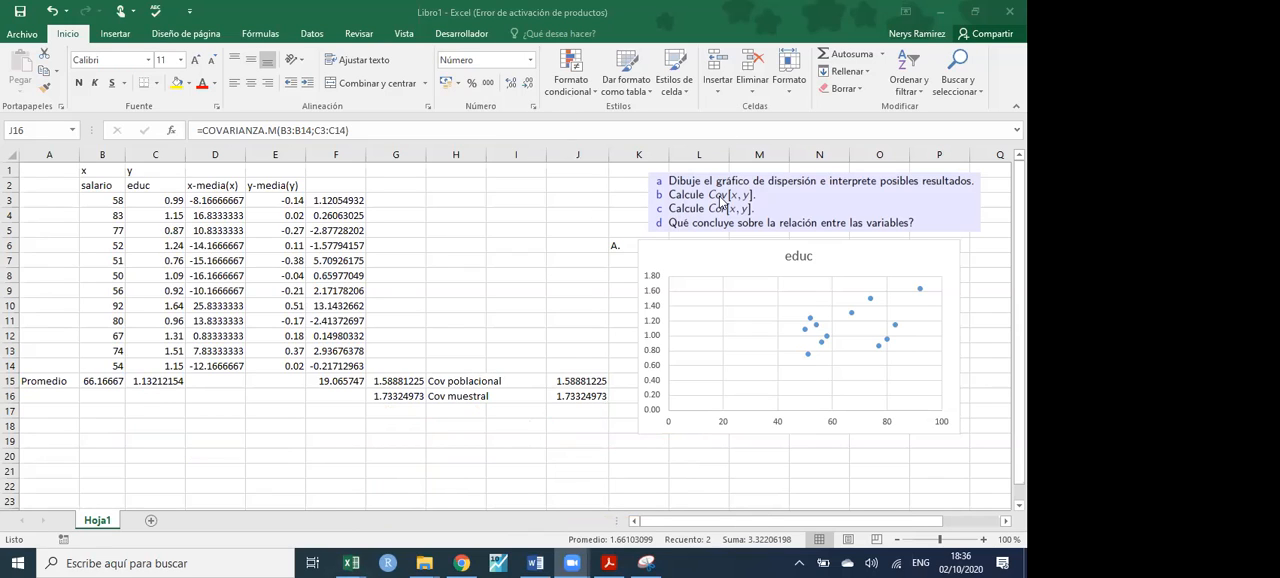
- Enter "B." in G14 as the heading above the covariance results
left_click(390, 365)
left_click(391, 367)
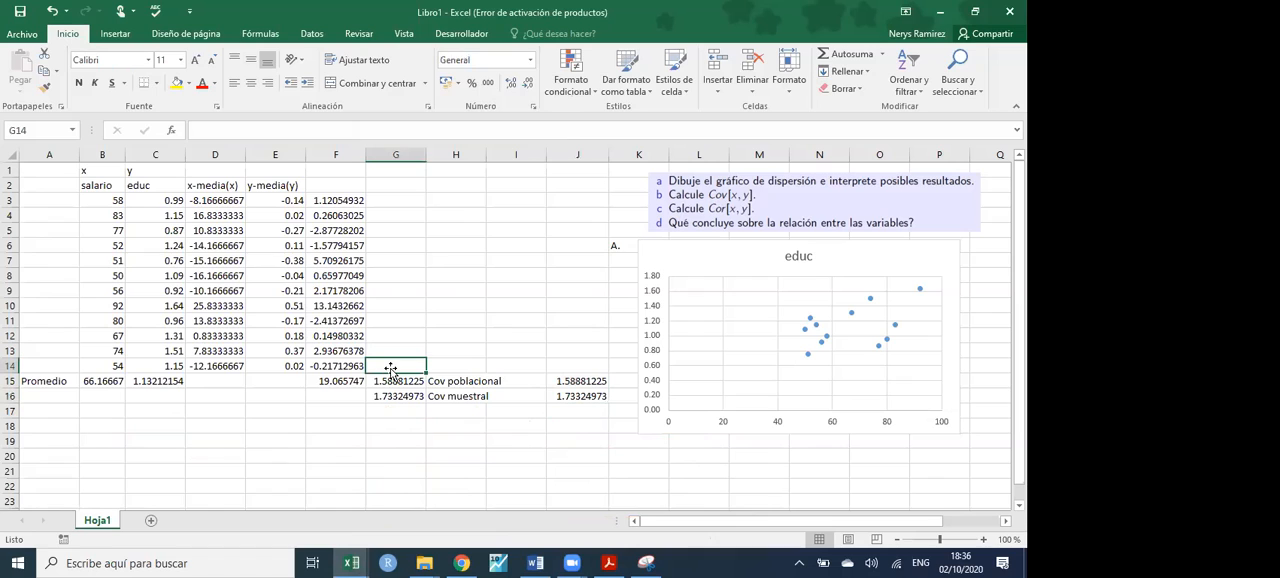
type("B")
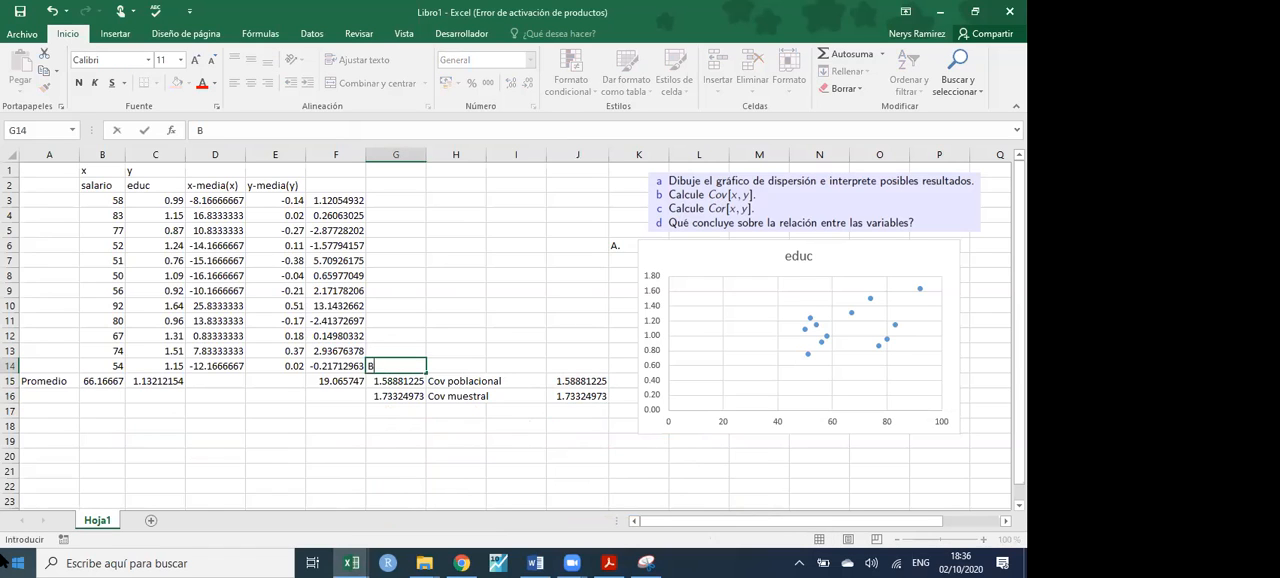
type(".")
key("Return")
- Fill the covariance block G14:J16 with the light blue theme colour
left_click_drag(380, 368, 592, 392)
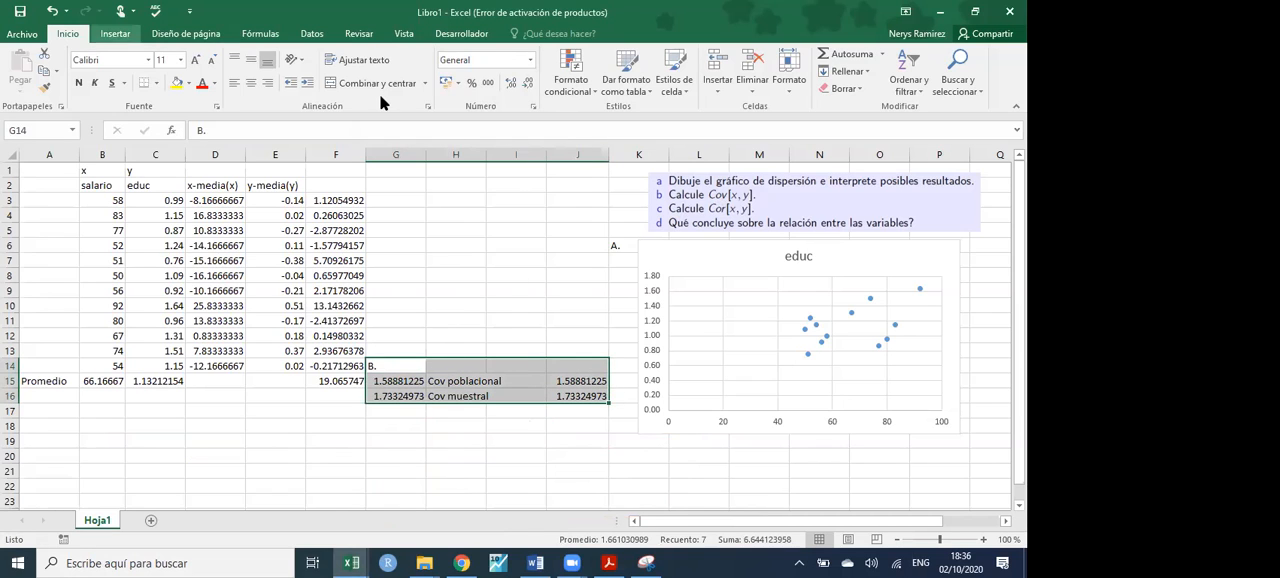
left_click(188, 83)
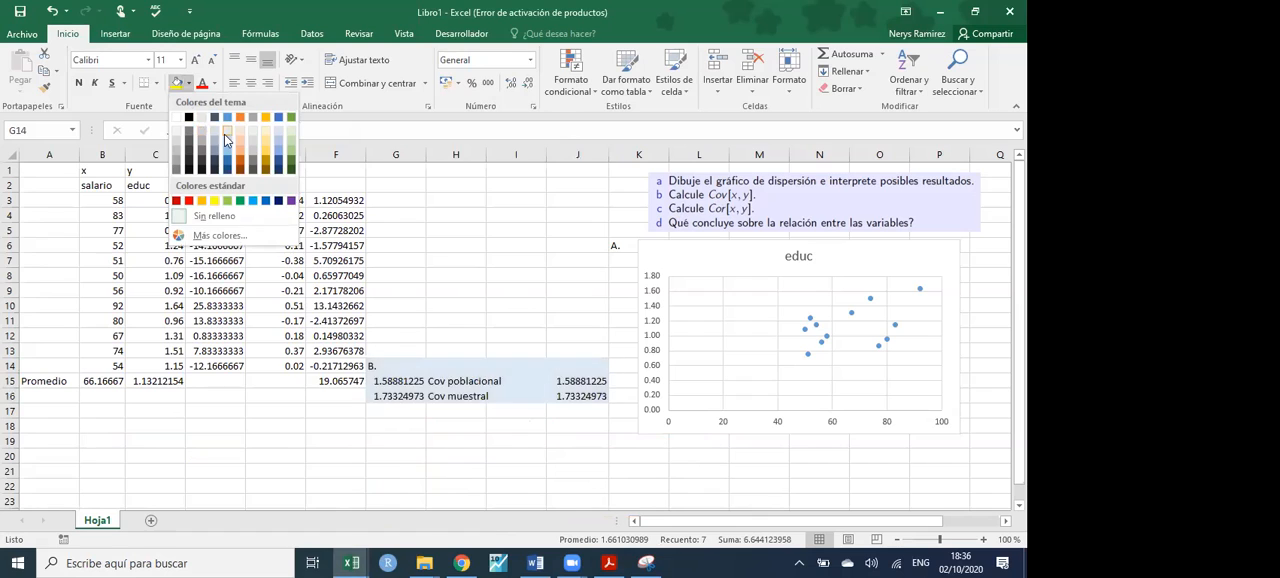
left_click(226, 140)
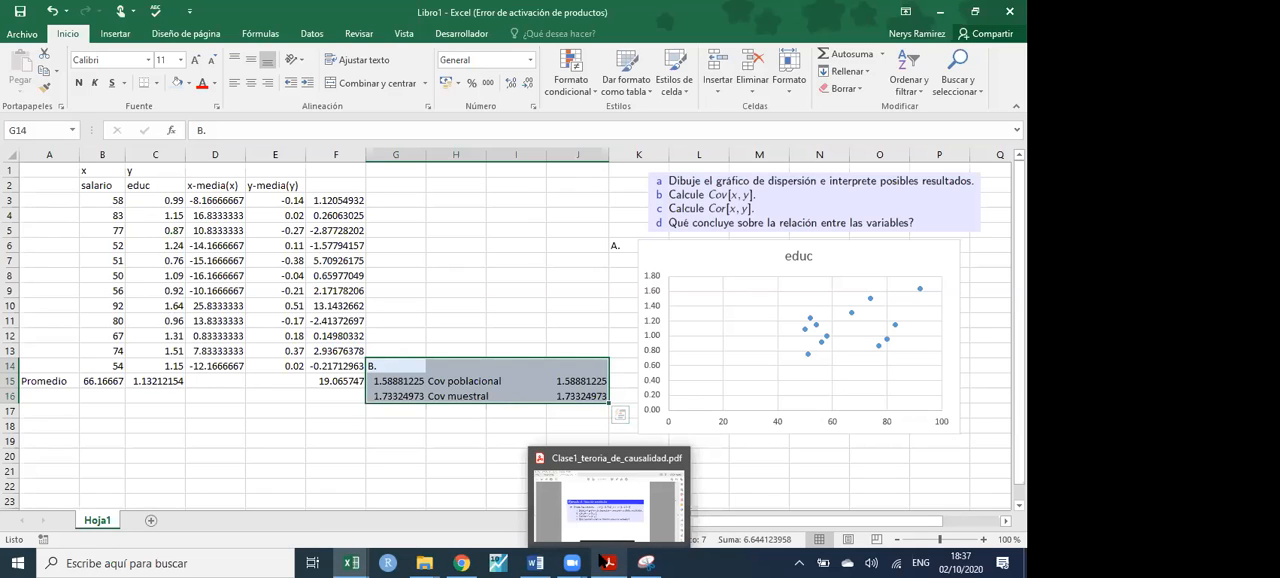
- Handwrite Cov(x y) = σxσy over the upper part of the sheet and draw a box around σxσy
mouse_move(570, 562)
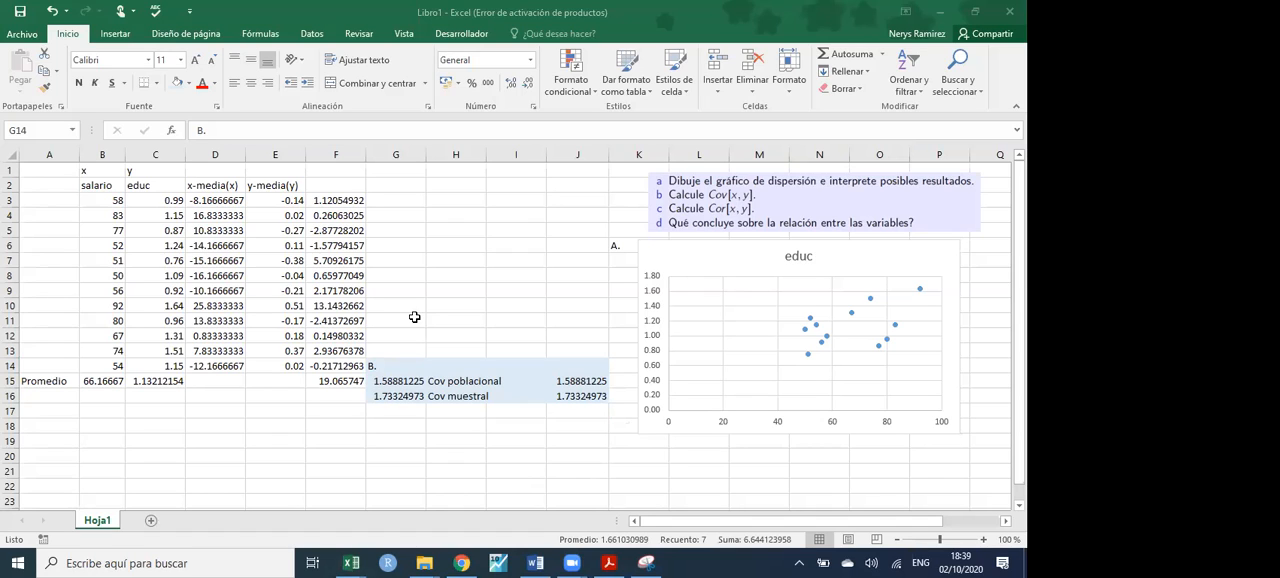
mouse_move(427, 173)
left_mouse_down()
mouse_move(426, 302)
mouse_move(582, 310)
left_mouse_up()
left_click_drag(425, 292, 607, 177)
left_click_drag(550, 215, 579, 197)
mouse_move(398, 212)
left_mouse_down()
mouse_move(398, 246)
mouse_move(445, 213)
mouse_move(455, 249)
left_mouse_up()
left_click_drag(475, 219, 482, 248)
mouse_move(468, 232)
left_mouse_down()
mouse_move(516, 232)
mouse_move(513, 256)
left_mouse_up()
mouse_move(543, 188)
left_mouse_down()
mouse_move(548, 232)
mouse_move(590, 224)
left_mouse_up()
mouse_move(612, 188)
left_mouse_down()
mouse_move(638, 190)
mouse_move(654, 216)
left_mouse_up()
left_click_drag(643, 208, 644, 230)
mouse_move(670, 190)
left_mouse_down()
mouse_move(688, 186)
mouse_move(693, 219)
left_mouse_up()
left_click_drag(703, 205, 684, 235)
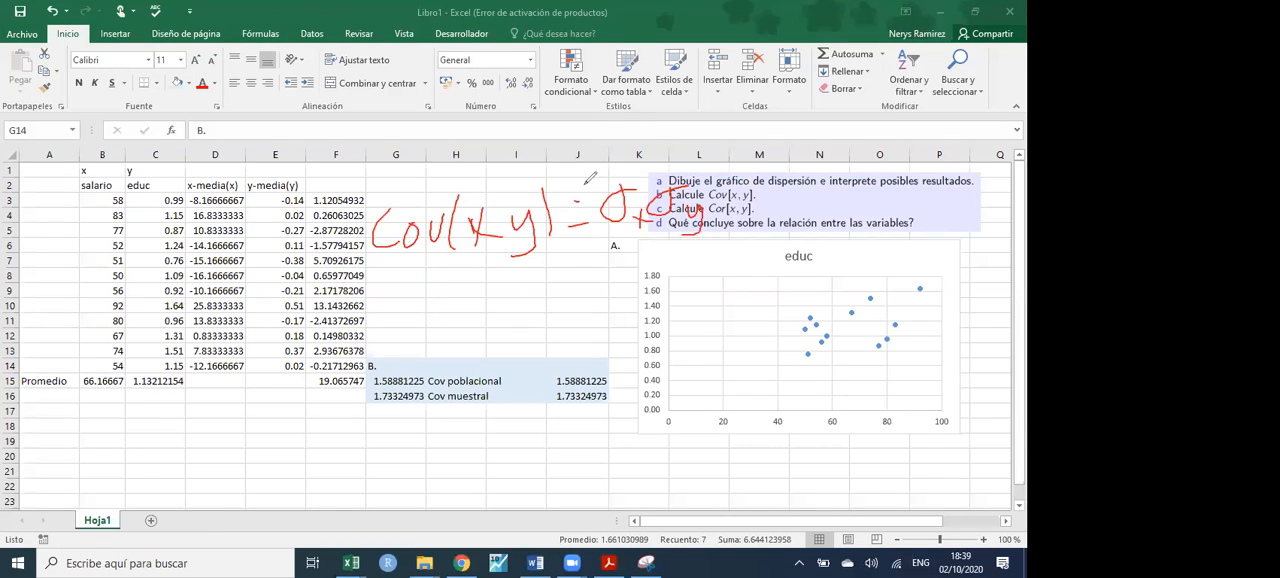
mouse_move(591, 186)
left_mouse_down()
mouse_move(610, 240)
mouse_move(727, 247)
mouse_move(730, 168)
left_mouse_up()
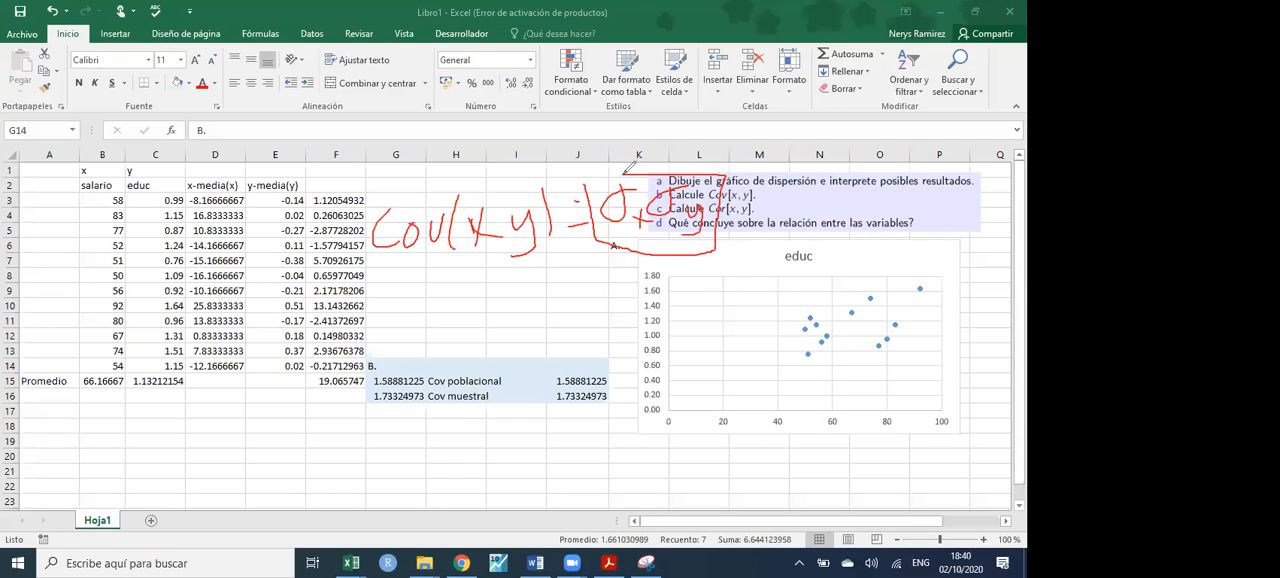
- Handwrite the fraction cov(x,y) over σxσy below the covariance expression
mouse_move(537, 289)
left_mouse_down()
mouse_move(513, 307)
mouse_move(535, 317)
left_mouse_up()
mouse_move(549, 301)
left_mouse_down()
mouse_move(577, 296)
mouse_move(595, 322)
left_mouse_up()
left_click_drag(606, 290, 602, 310)
mouse_move(630, 296)
left_mouse_down()
mouse_move(627, 310)
mouse_move(656, 300)
mouse_move(646, 326)
left_mouse_up()
left_click_drag(674, 276, 676, 328)
left_click_drag(511, 343, 714, 339)
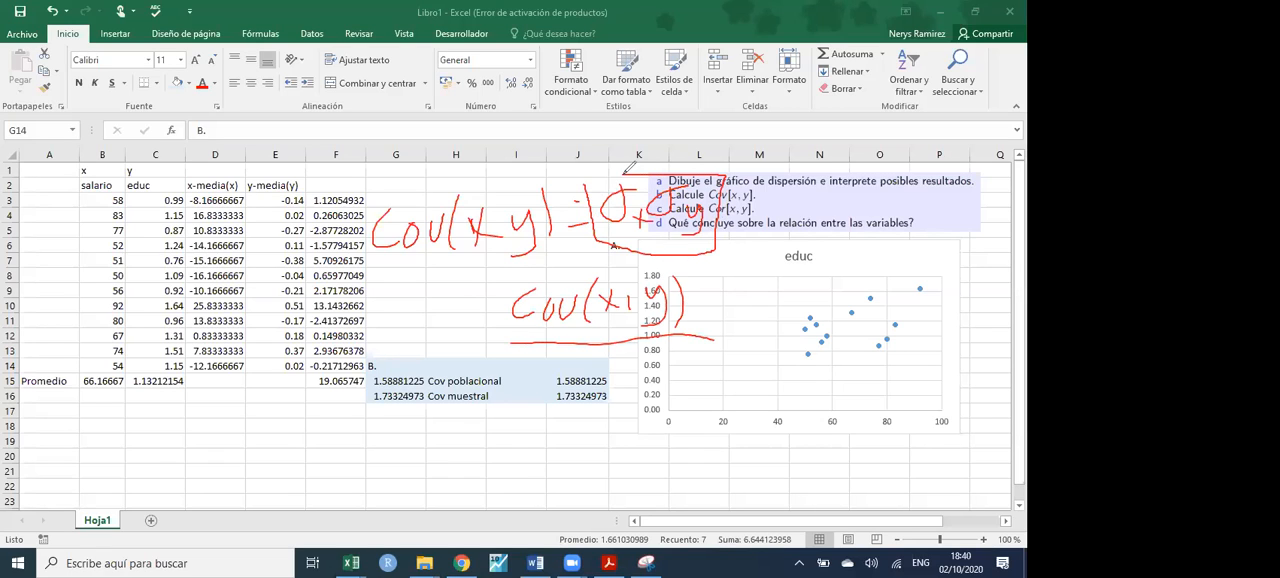
mouse_move(572, 362)
left_mouse_down()
mouse_move(560, 388)
mouse_move(584, 380)
left_mouse_up()
mouse_move(597, 374)
left_mouse_down()
mouse_move(597, 392)
mouse_move(612, 378)
left_mouse_up()
mouse_move(630, 358)
left_mouse_down()
mouse_move(618, 380)
mouse_move(650, 410)
left_mouse_up()
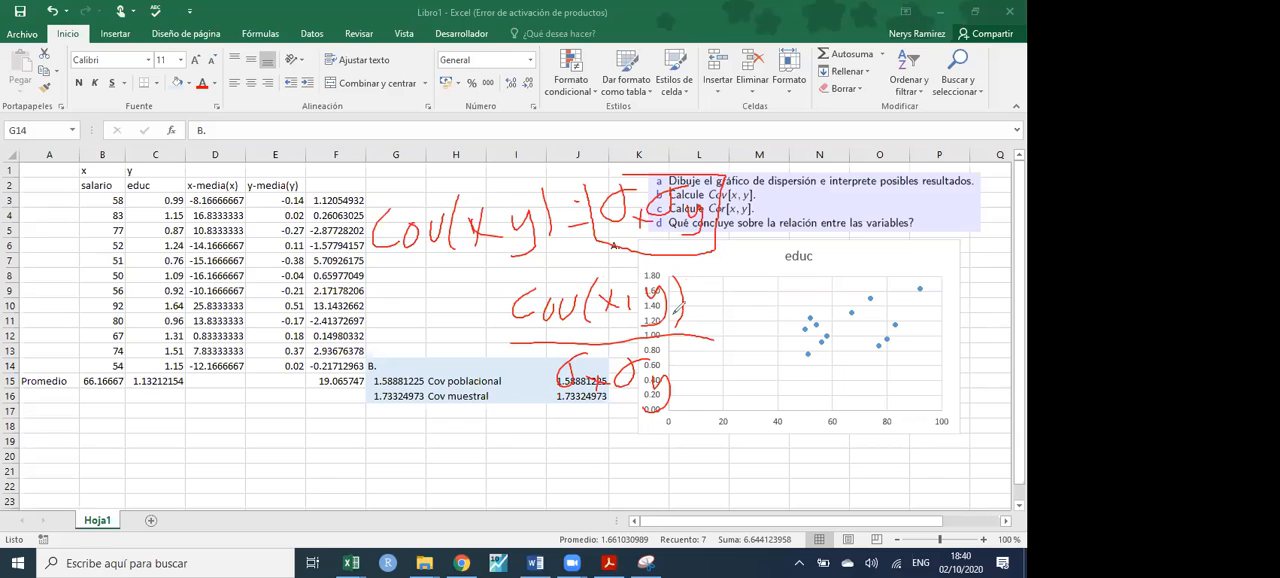
- Continue the handwritten fraction with = ρxy = Corr(xy) and write |0.1| below it
left_click_drag(722, 326, 745, 317)
mouse_move(733, 346)
left_mouse_down()
mouse_move(784, 310)
mouse_move(825, 362)
left_mouse_up()
mouse_move(834, 343)
left_mouse_down()
mouse_move(808, 355)
mouse_move(850, 376)
left_mouse_up()
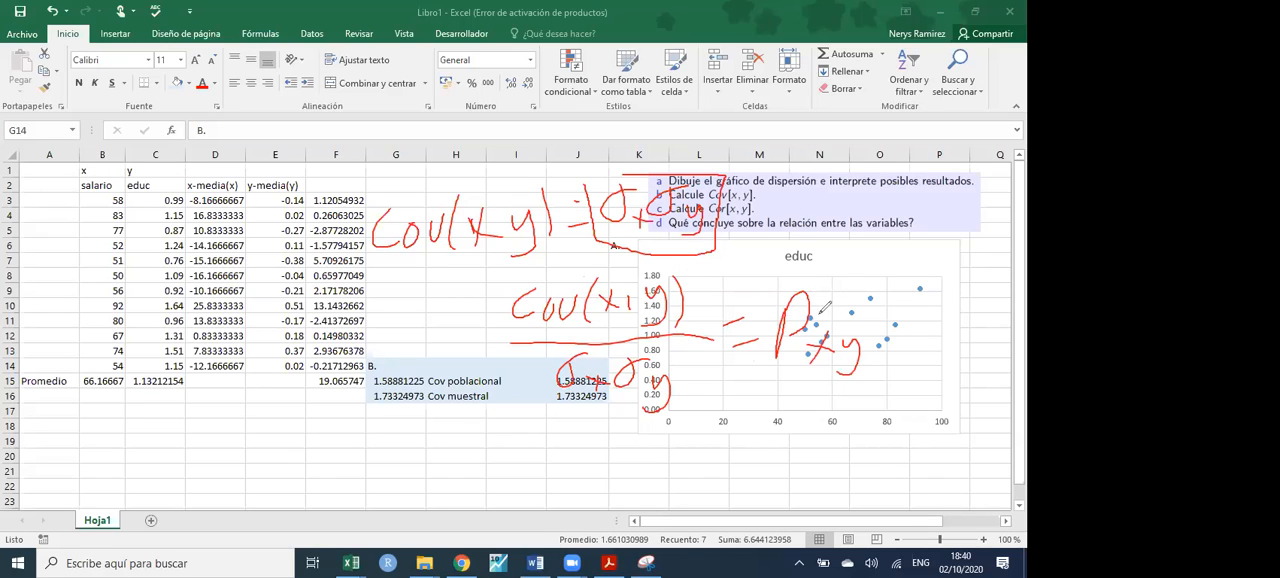
left_click_drag(872, 321, 890, 319)
left_click_drag(872, 340, 886, 338)
mouse_move(928, 304)
left_mouse_down()
mouse_move(926, 334)
mouse_move(938, 317)
mouse_move(980, 309)
left_mouse_up()
left_click_drag(998, 286, 988, 345)
mouse_move(1011, 308)
left_mouse_down()
mouse_move(995, 337)
mouse_move(1011, 327)
left_mouse_up()
mouse_move(1010, 312)
left_mouse_down()
mouse_move(1014, 347)
mouse_move(992, 350)
left_mouse_up()
left_click_drag(1020, 296, 1012, 368)
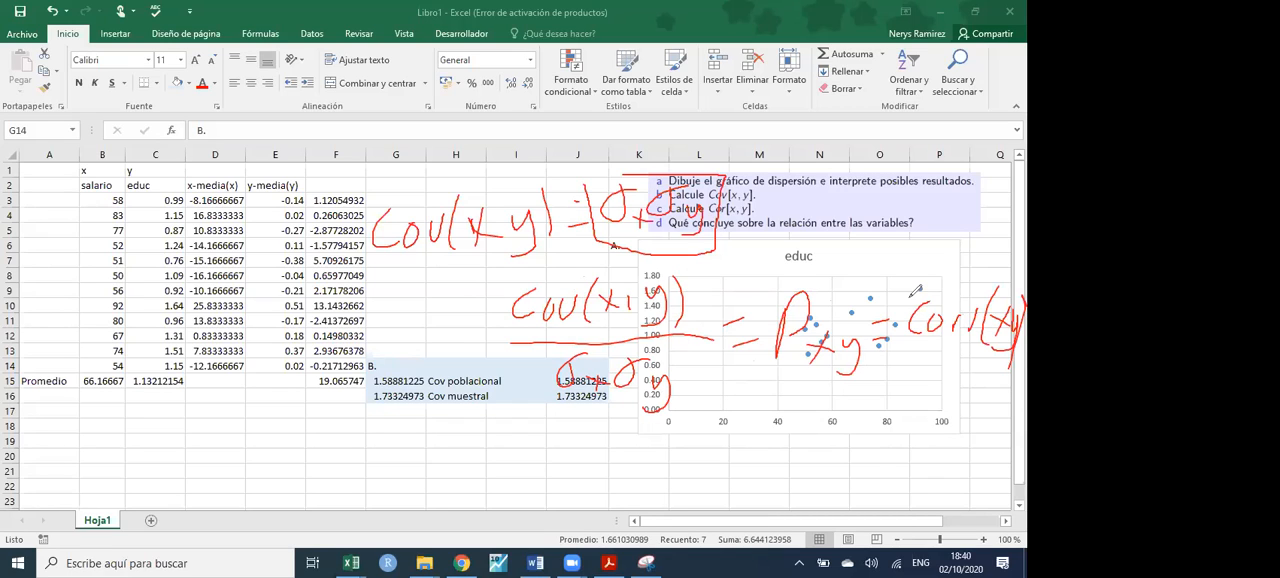
mouse_move(684, 424)
left_mouse_down()
mouse_move(686, 472)
mouse_move(698, 440)
mouse_move(744, 472)
left_mouse_up()
left_click_drag(752, 419, 754, 481)
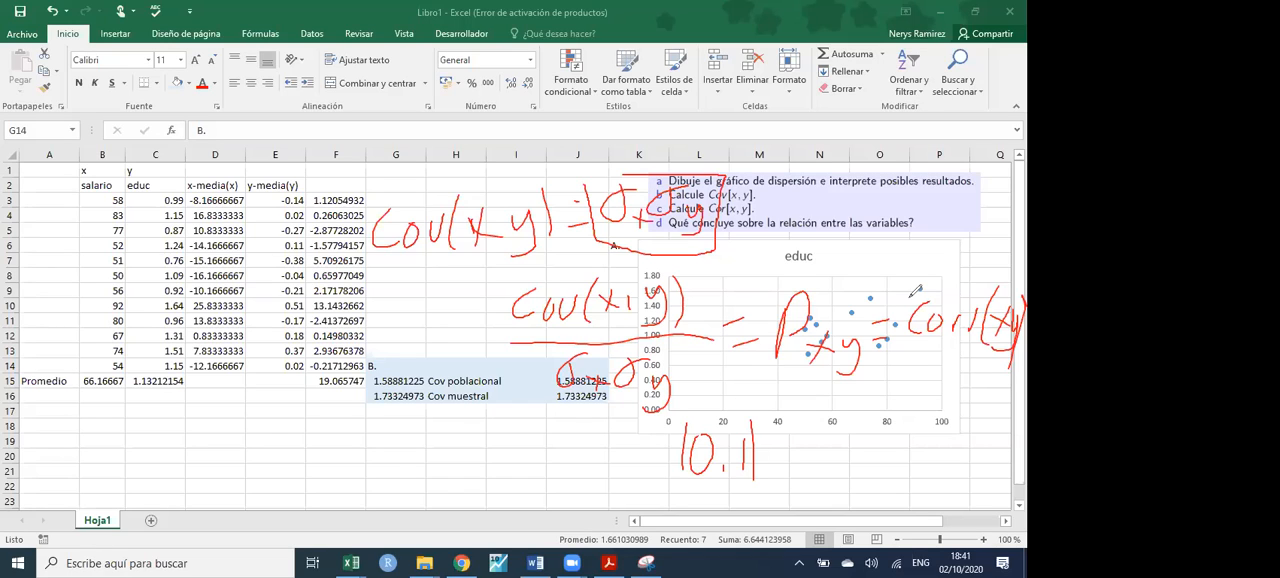
- Sketch two pairs of axes over columns A to D: a rising line labelled 1 and a falling line labelled -1
left_click_drag(35, 158, 44, 188)
left_click_drag(30, 190, 66, 190)
mouse_move(88, 102)
left_mouse_down()
mouse_move(88, 164)
mouse_move(200, 214)
left_mouse_up()
left_click_drag(108, 190, 220, 108)
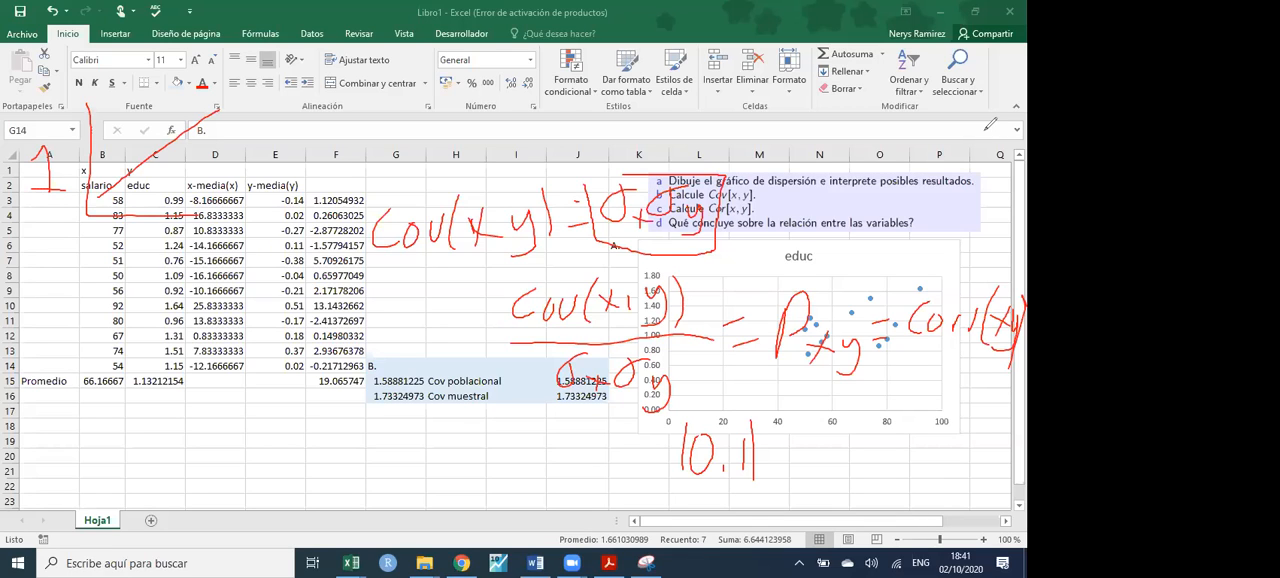
mouse_move(22, 300)
left_mouse_down()
mouse_move(48, 300)
mouse_move(70, 331)
left_mouse_up()
mouse_move(108, 232)
left_mouse_down()
mouse_move(102, 326)
mouse_move(196, 318)
mouse_move(234, 340)
left_mouse_up()
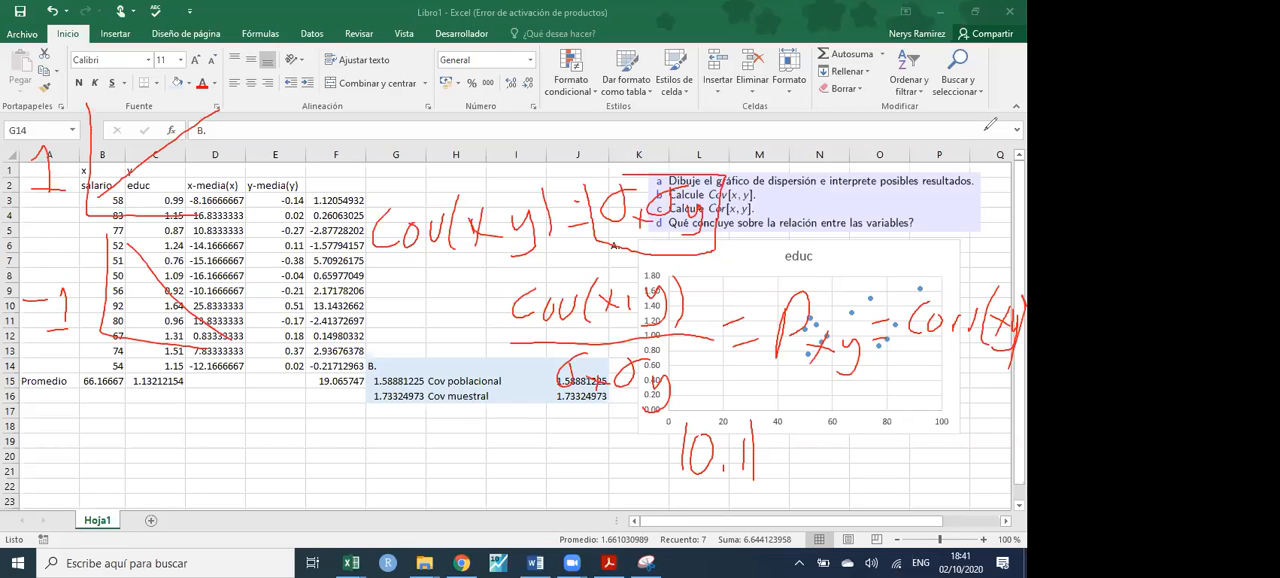
- Sketch a third pair of axes labelled 0, replacing its slanted line with a horizontal one among scattered points
left_click_drag(62, 436, 60, 440)
mouse_move(104, 386)
left_mouse_down()
mouse_move(100, 478)
mouse_move(218, 469)
left_mouse_up()
left_click_drag(132, 401, 229, 453)
left_click_drag(122, 430, 234, 430)
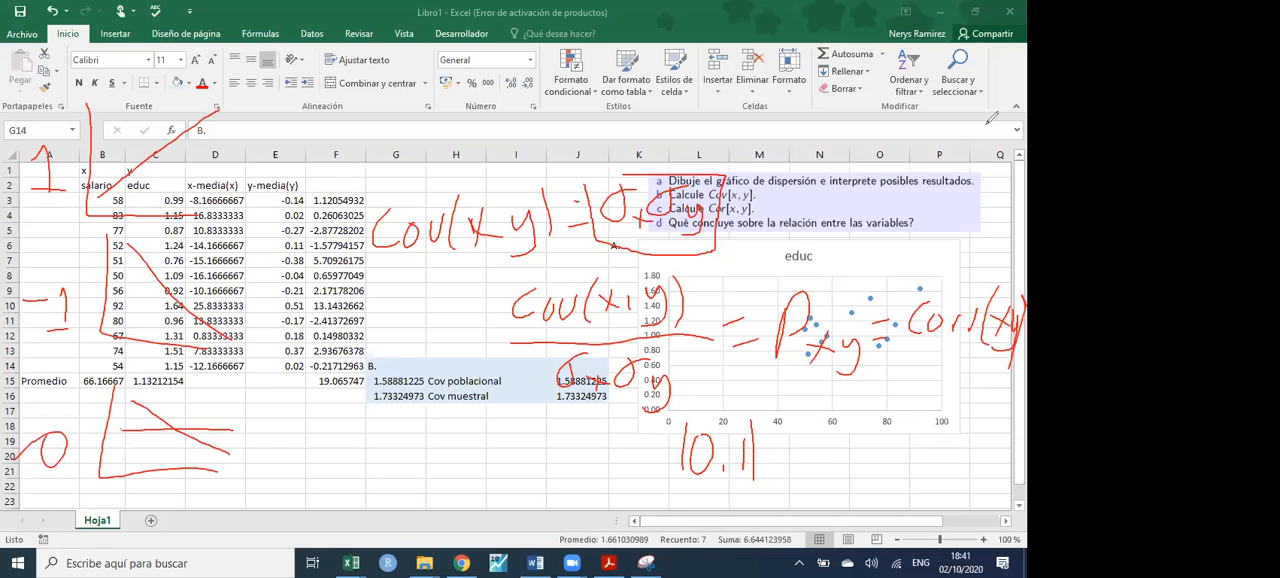
key("ctrl+z")
key("ctrl+z")
left_click_drag(122, 428, 220, 433)
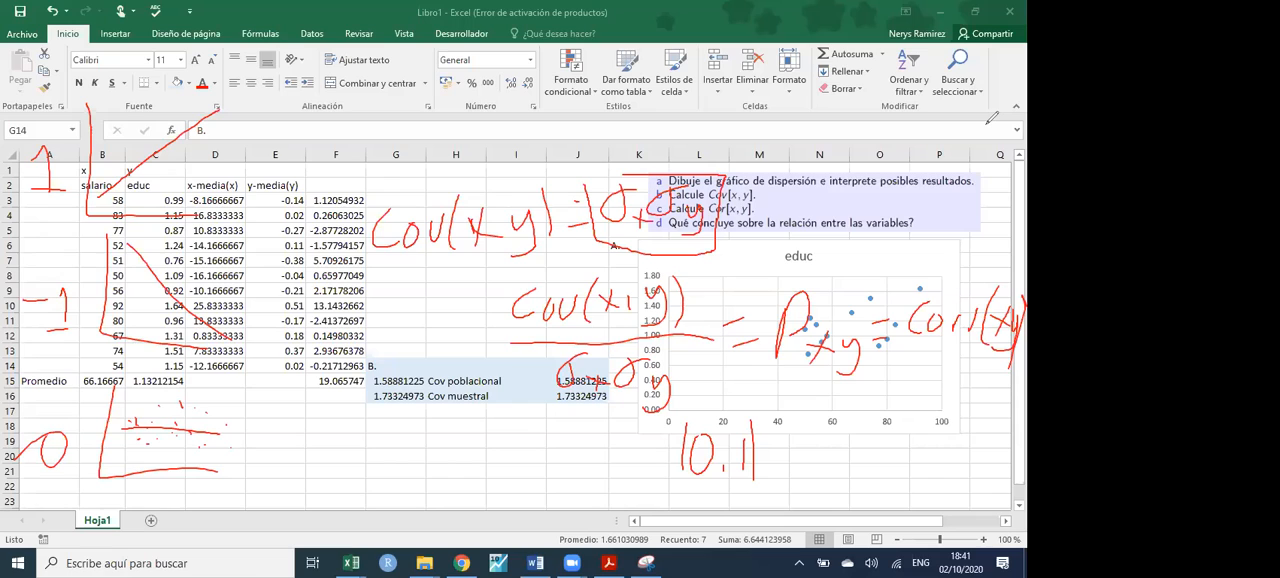
- Sketch rising and falling trend lines on new axes over columns E and F, and frame the handwritten σxσy denominator
mouse_move(262, 100)
left_mouse_down()
mouse_move(356, 200)
mouse_move(398, 199)
left_mouse_up()
left_click_drag(276, 112, 376, 162)
key("ctrl+z")
left_click_drag(276, 174, 376, 118)
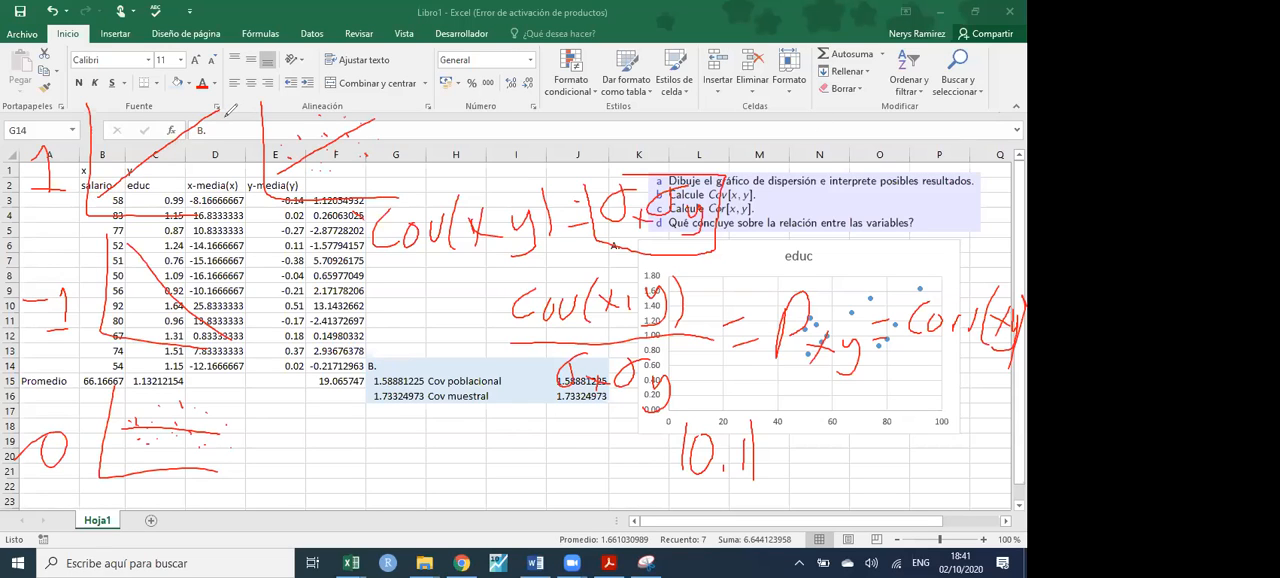
mouse_move(271, 240)
left_mouse_down()
mouse_move(275, 330)
mouse_move(380, 351)
left_mouse_up()
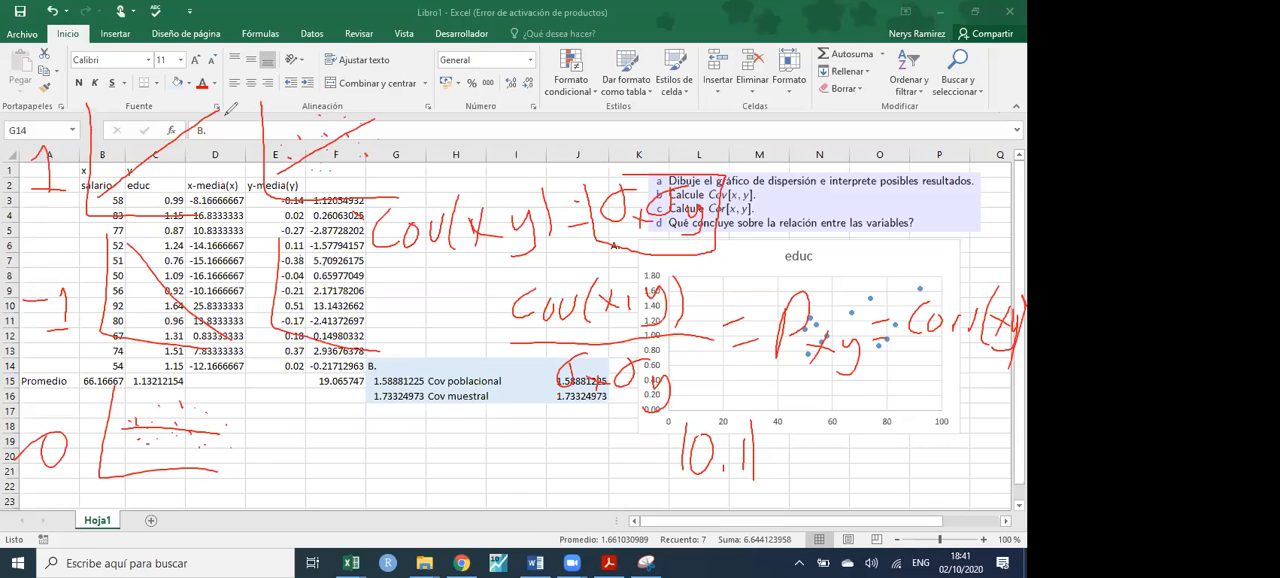
left_click_drag(288, 232, 396, 336)
mouse_move(556, 409)
left_mouse_down()
mouse_move(636, 405)
mouse_move(700, 362)
mouse_move(590, 333)
mouse_move(548, 368)
mouse_move(537, 415)
left_mouse_up()
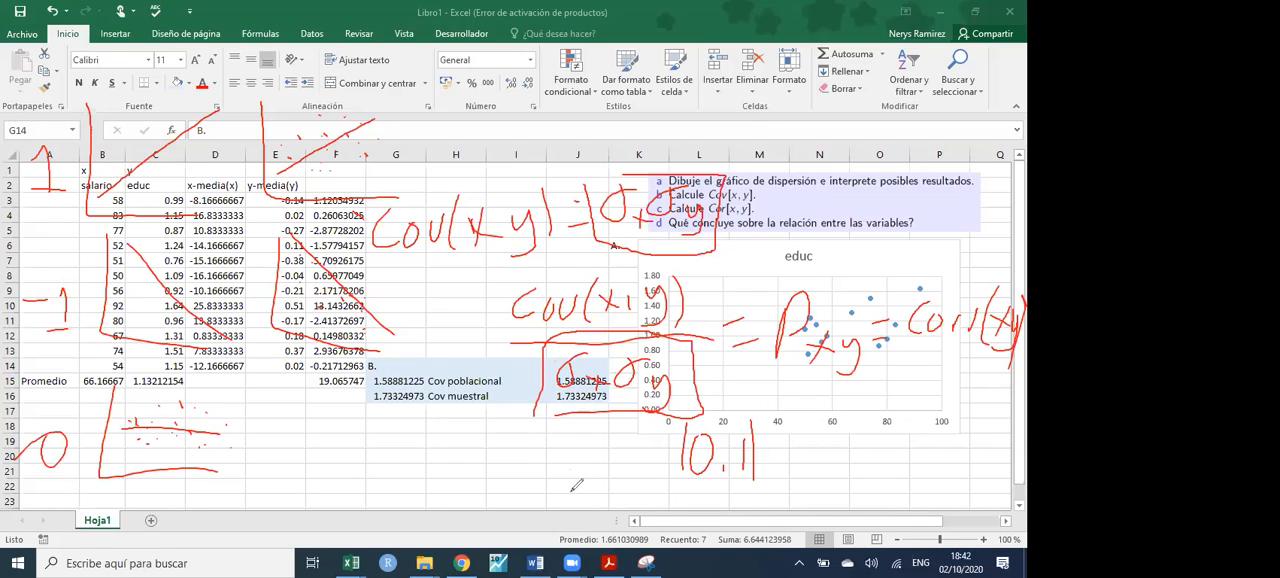
- Undo the latest strokes, including the frame around the denominator, and clear all handwriting from the sheet
key("ctrl+z")
key("ctrl+z")
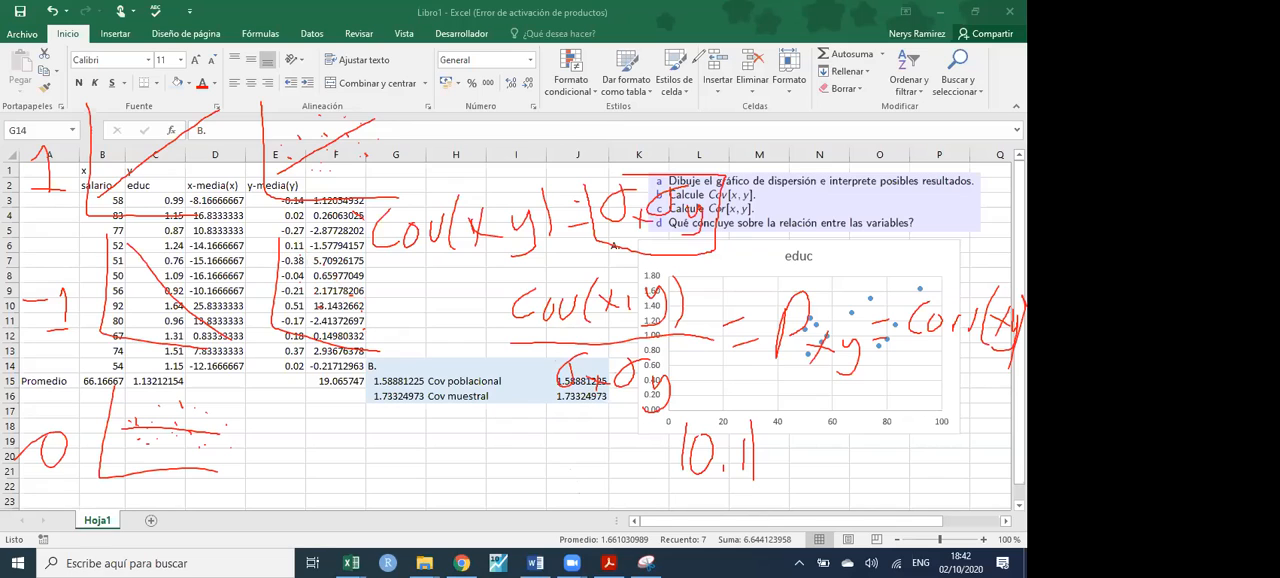
left_click(741, 109)
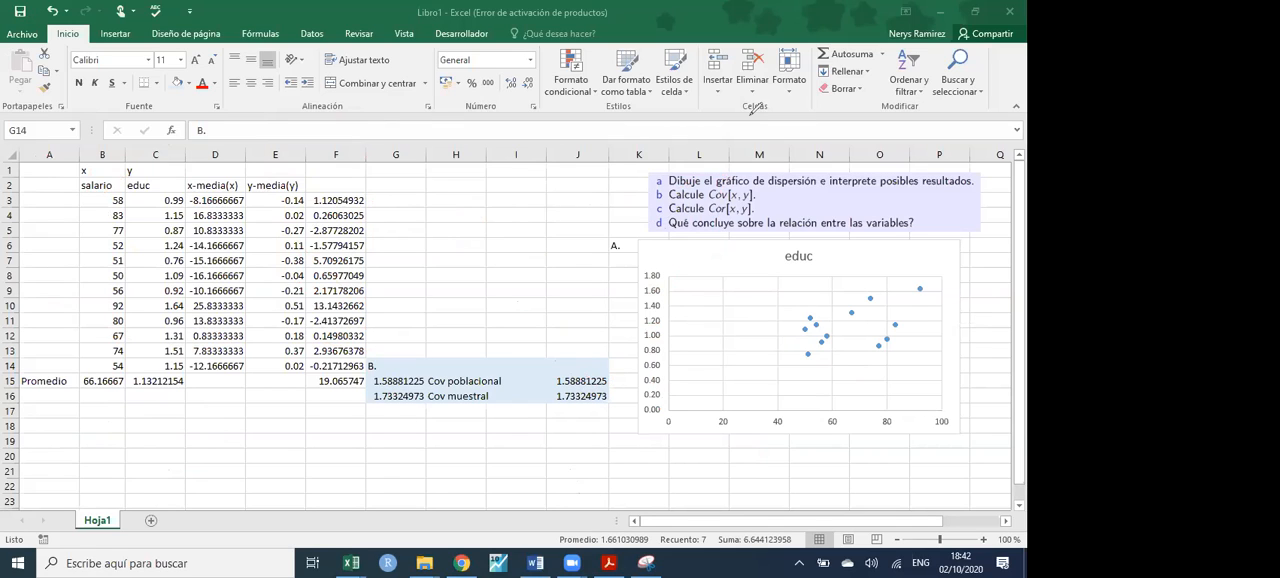
- Enter "C." in G18 as the heading for the correlation answer
double_click(391, 427)
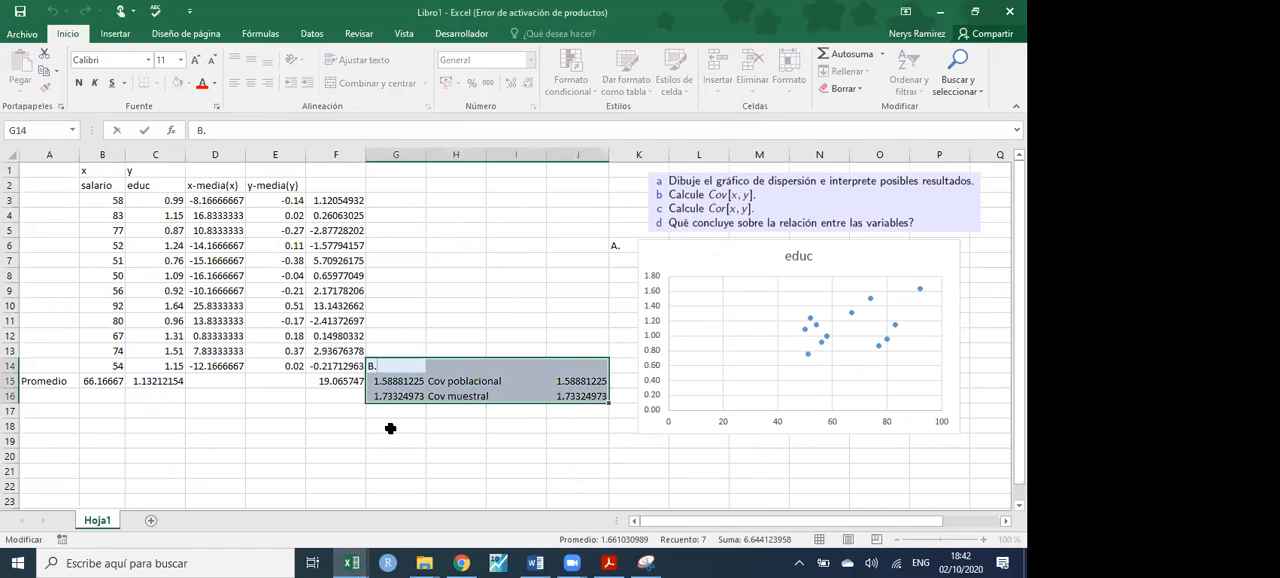
left_click(391, 427)
type("c.")
key("Return")
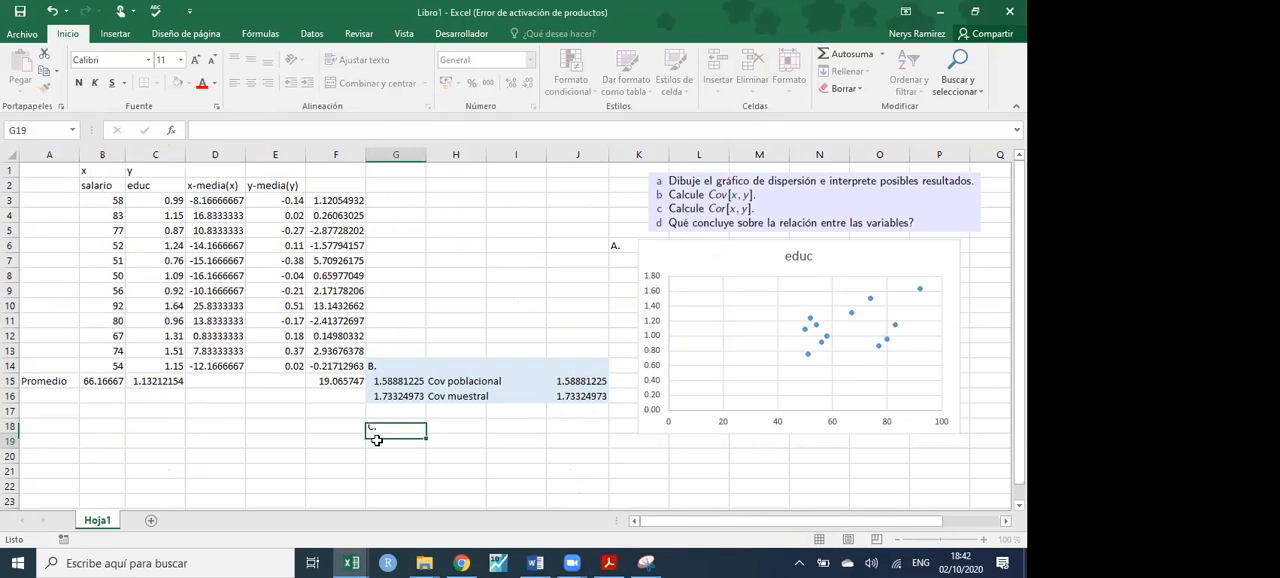
- Calculate the correlation of salario and educ in G19 with =COEF.DE.CORREL(B3:B14;C3:C14)
type("=coef")
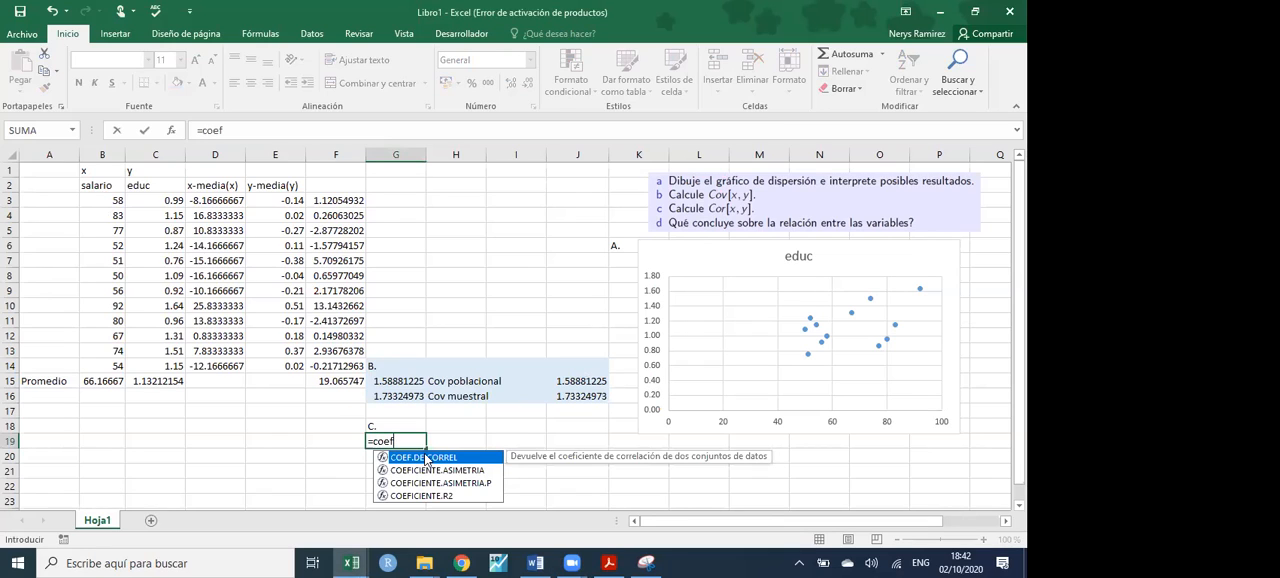
double_click(425, 459)
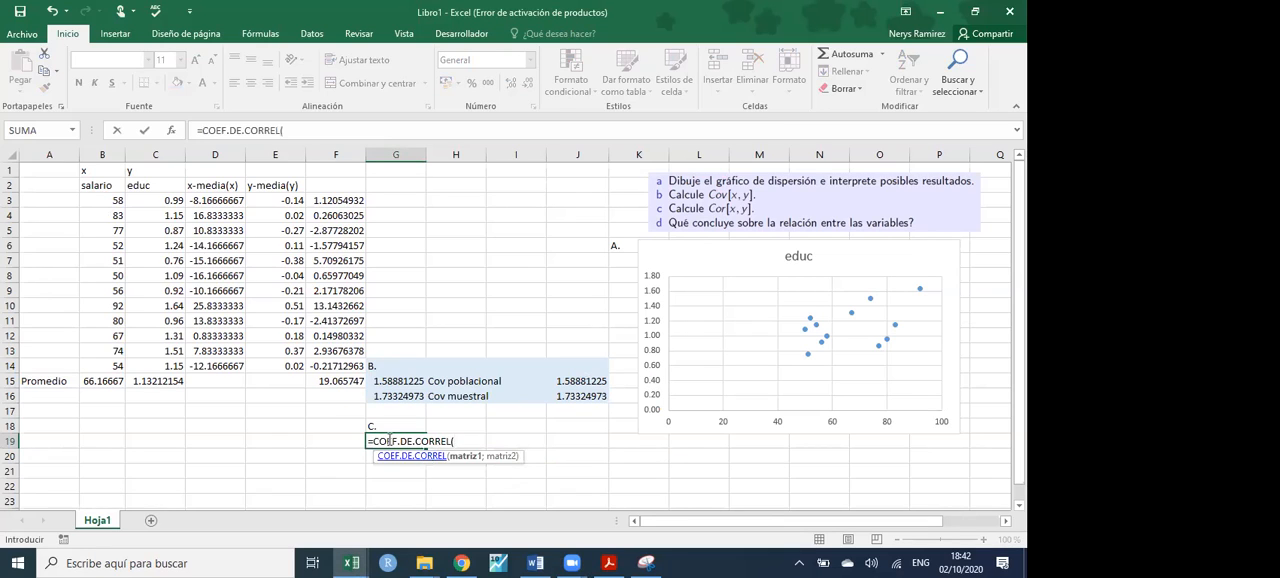
left_click_drag(103, 202, 104, 368)
type(";")
left_click_drag(155, 204, 160, 366)
type(")")
key("Return")
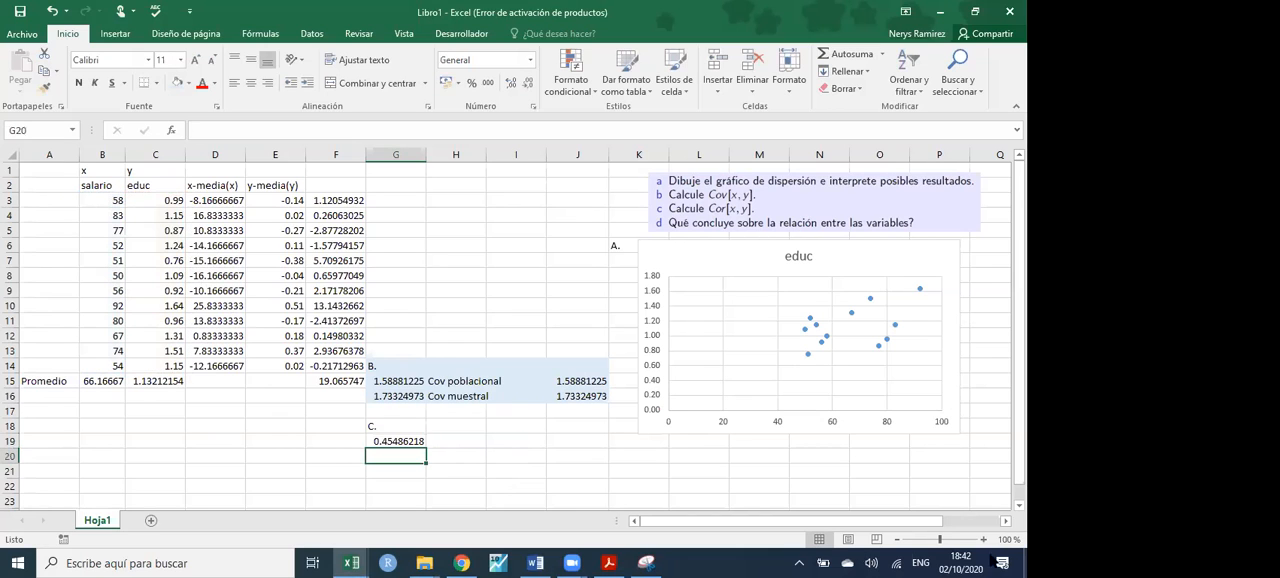
- Fill the correlation block G18:J19 with the same light blue colour
left_click(385, 438)
left_click_drag(377, 424, 584, 445)
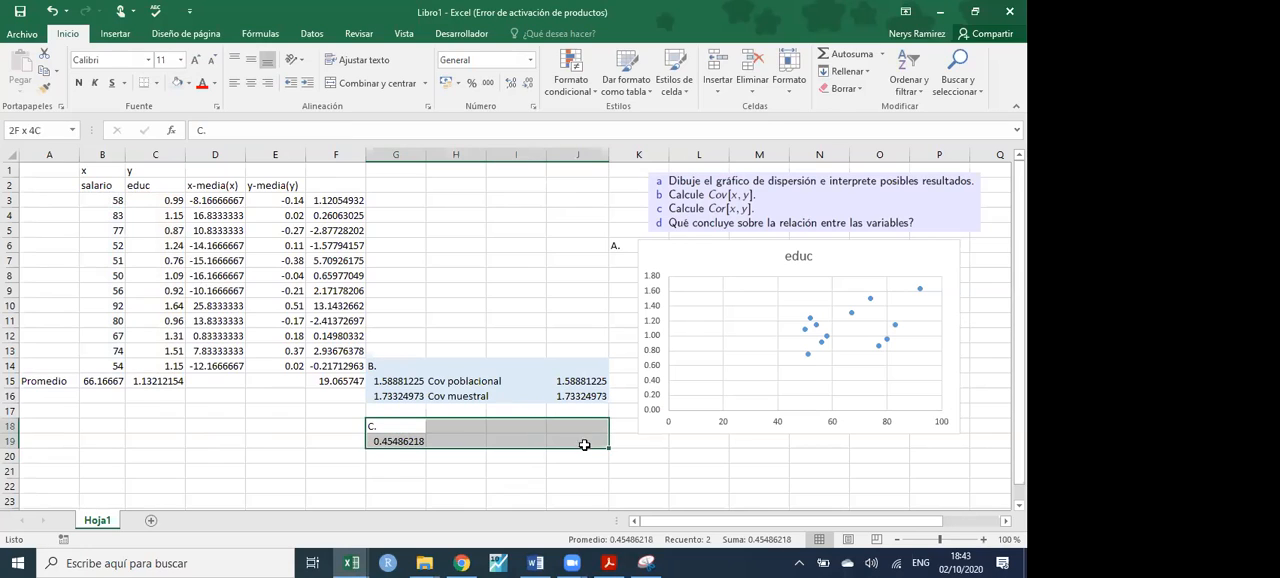
left_click(174, 84)
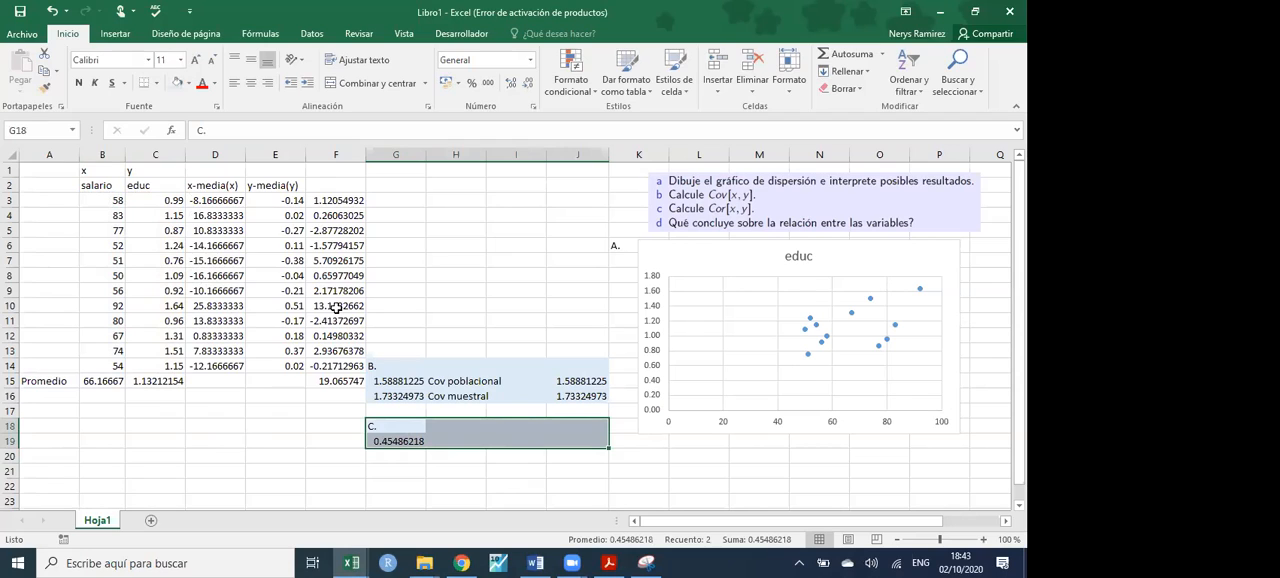
left_click(410, 468)
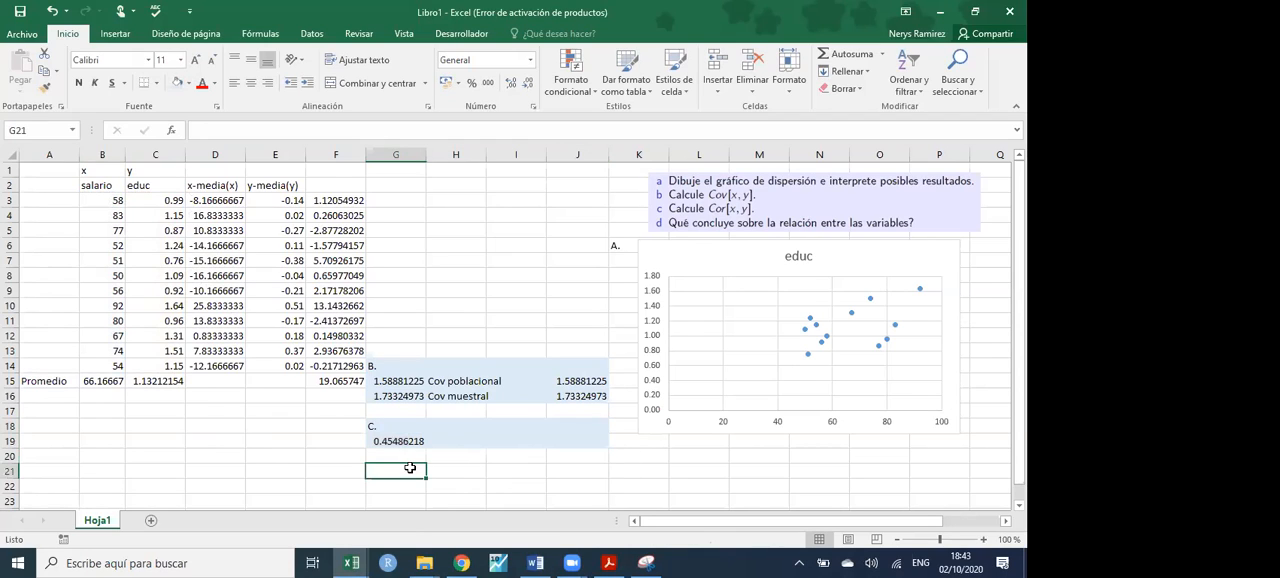
- Calculate the sample standard deviation of salario in B16 with =DESVEST.M(B3:B14)
left_click(102, 396)
type("=")
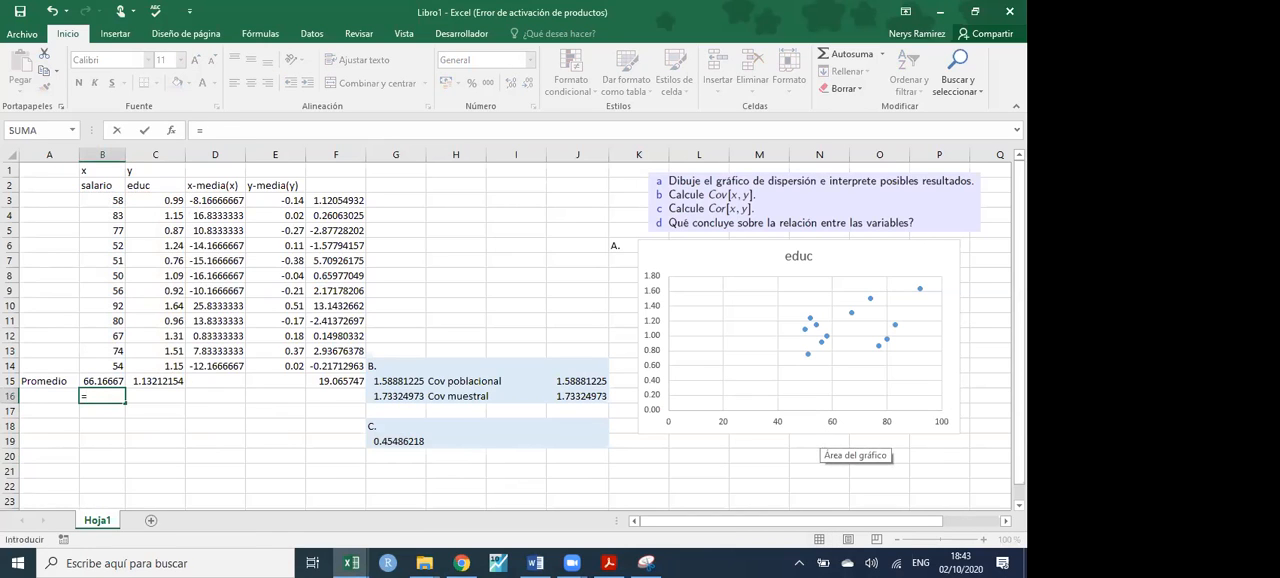
type("des")
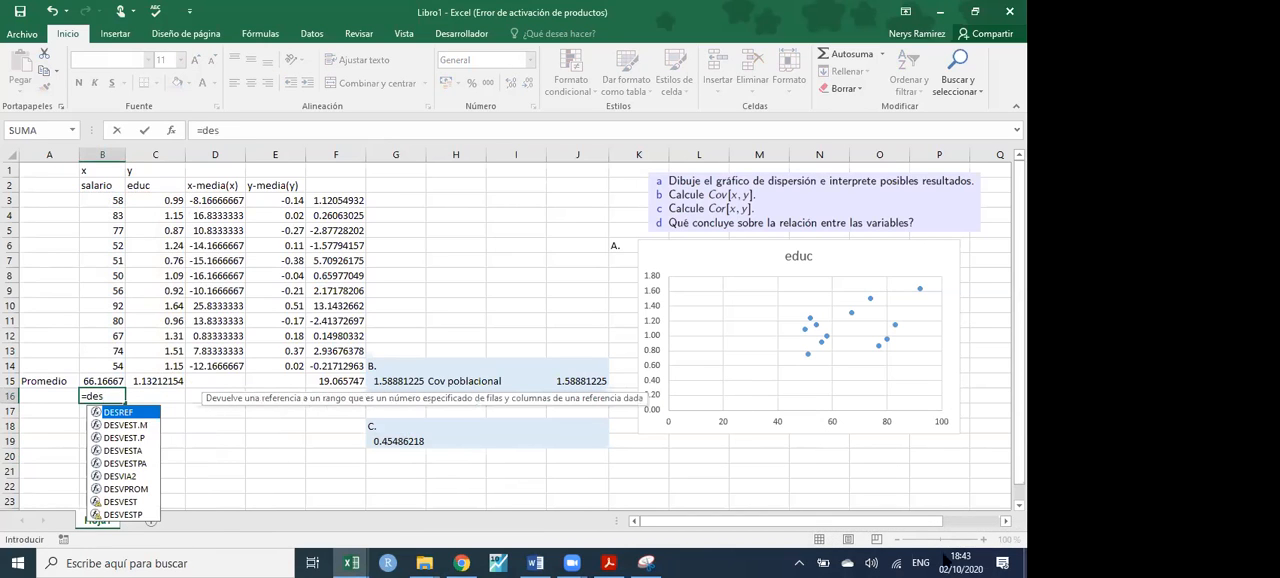
double_click(139, 424)
left_click_drag(110, 366, 97, 201)
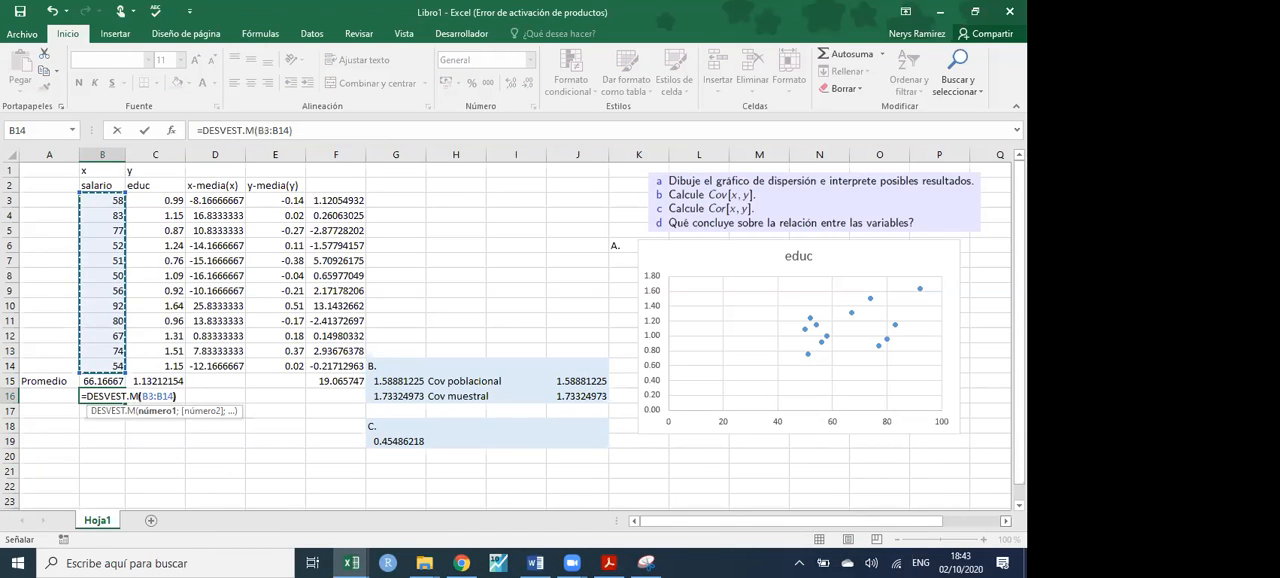
key("Return")
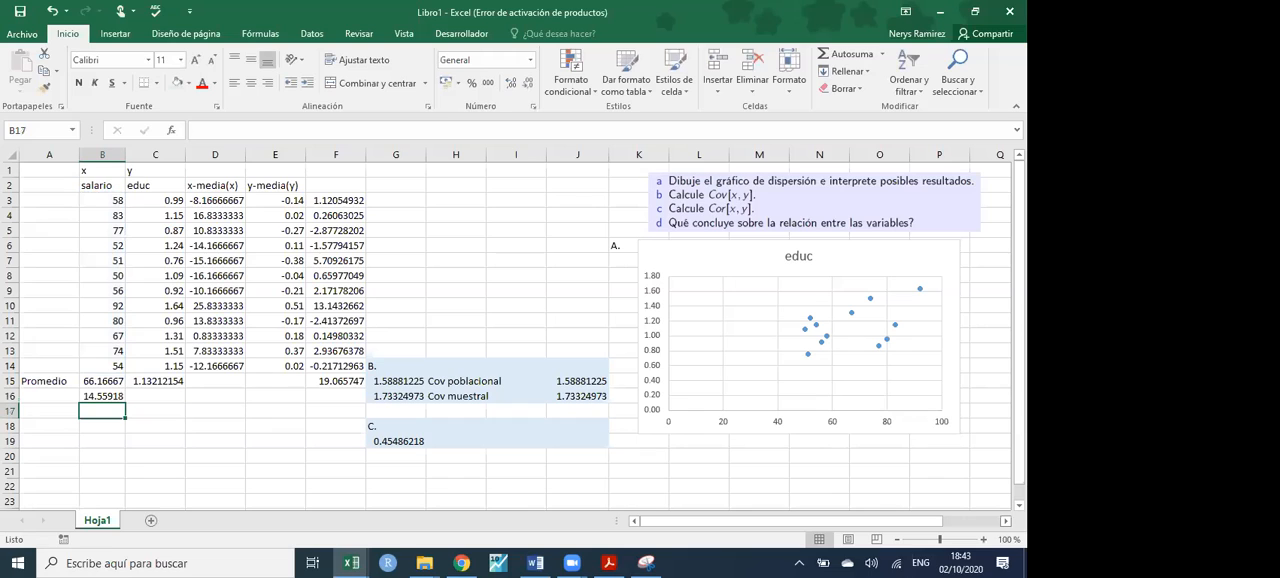
- Label the standard deviation row by entering "des. Sta." in A16
left_click(47, 394)
type("des. sta")
key("BackSpace")
key("BackSpace")
key("BackSpace")
type("Sta.")
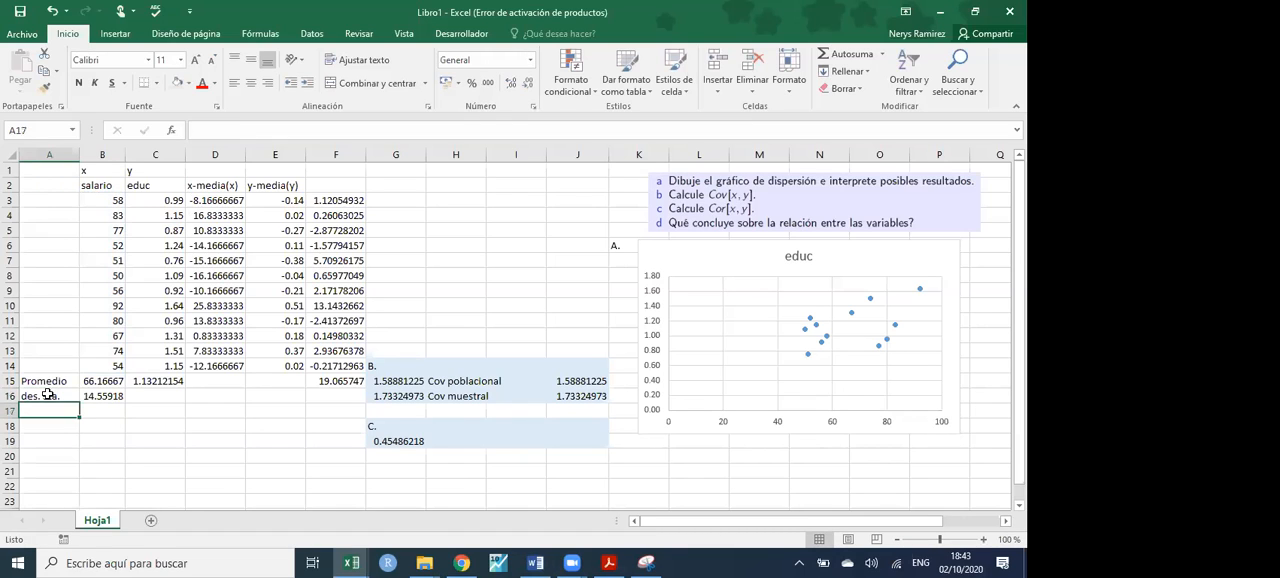
- Copy the standard deviation formula from B16 across to C16 for educ
left_click(100, 397)
left_click_drag(125, 404, 180, 405)
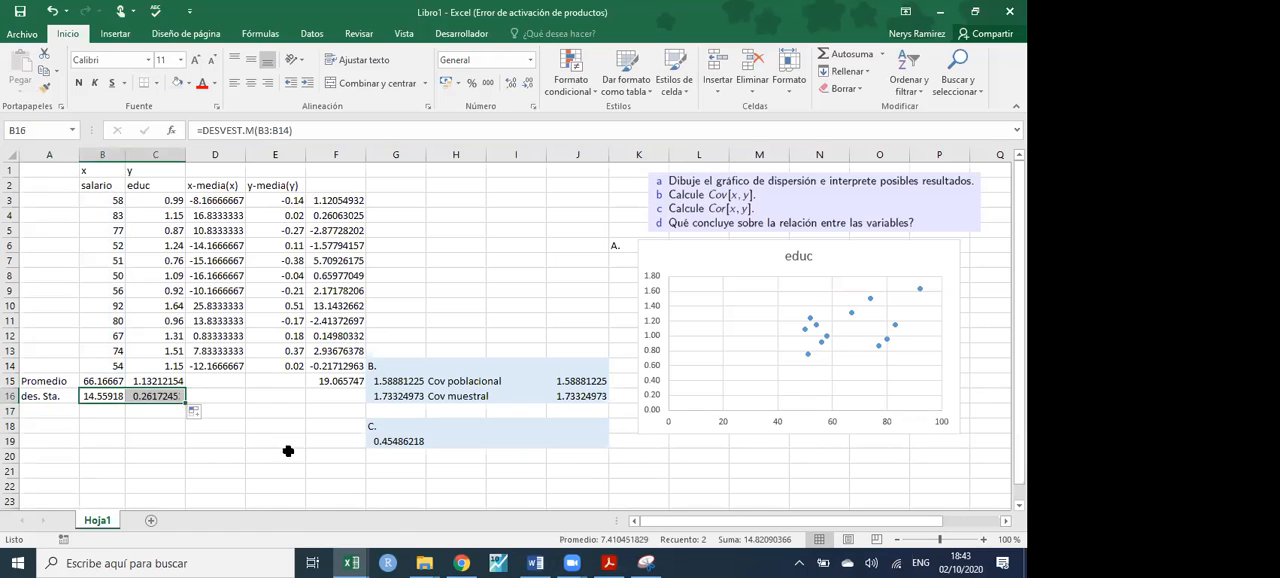
left_click(420, 472)
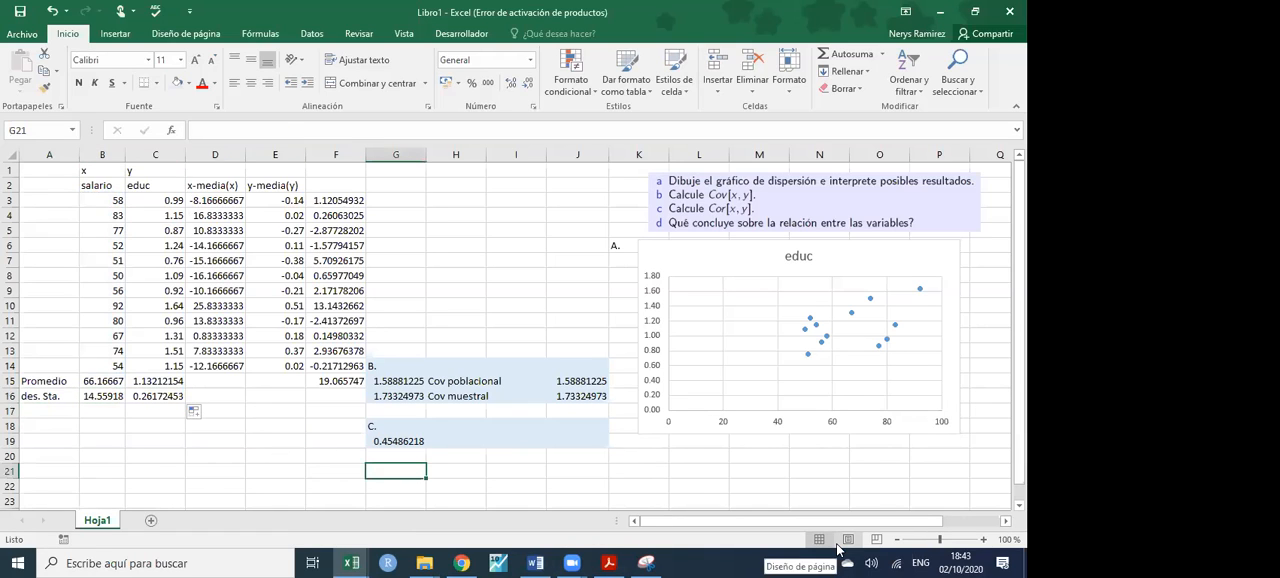
type("=")
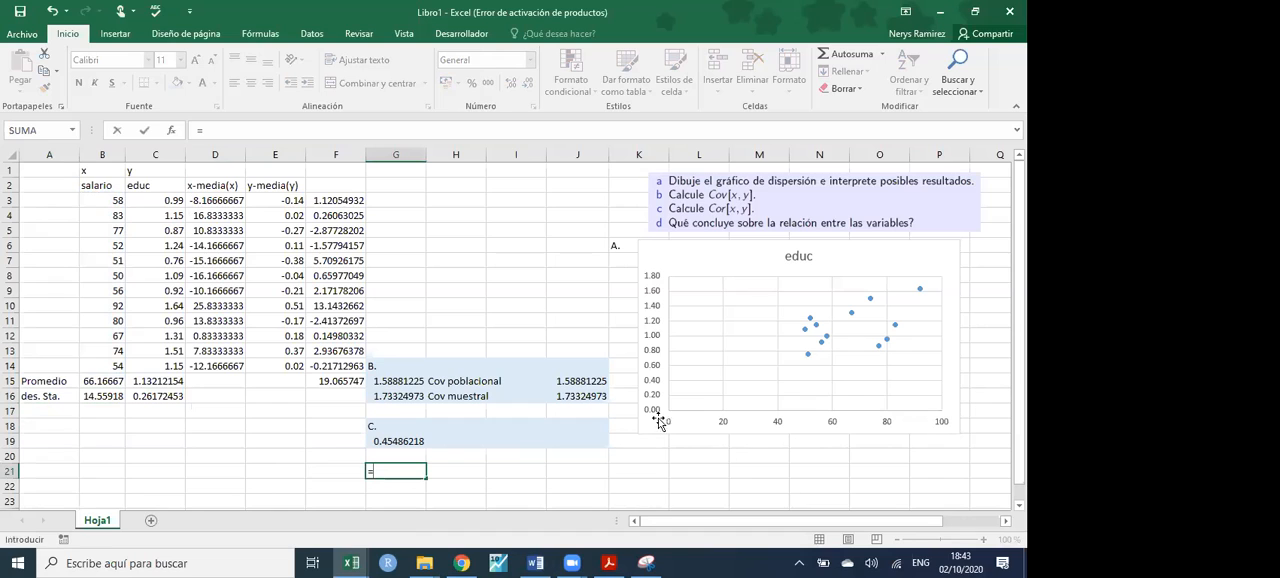
key("Escape")
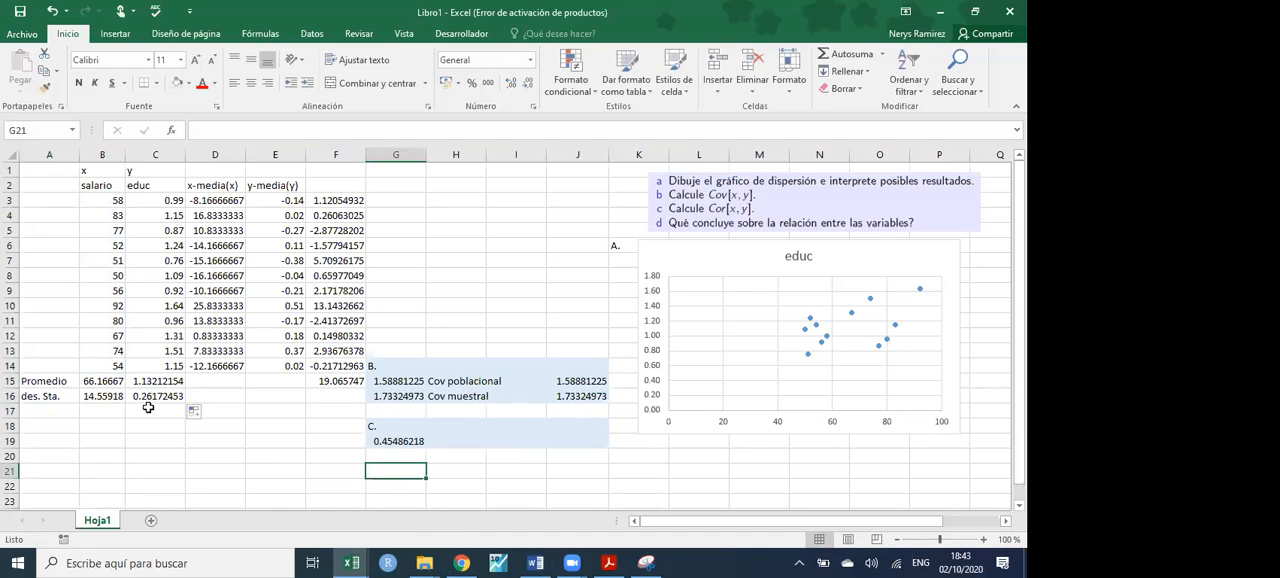
left_click(113, 397)
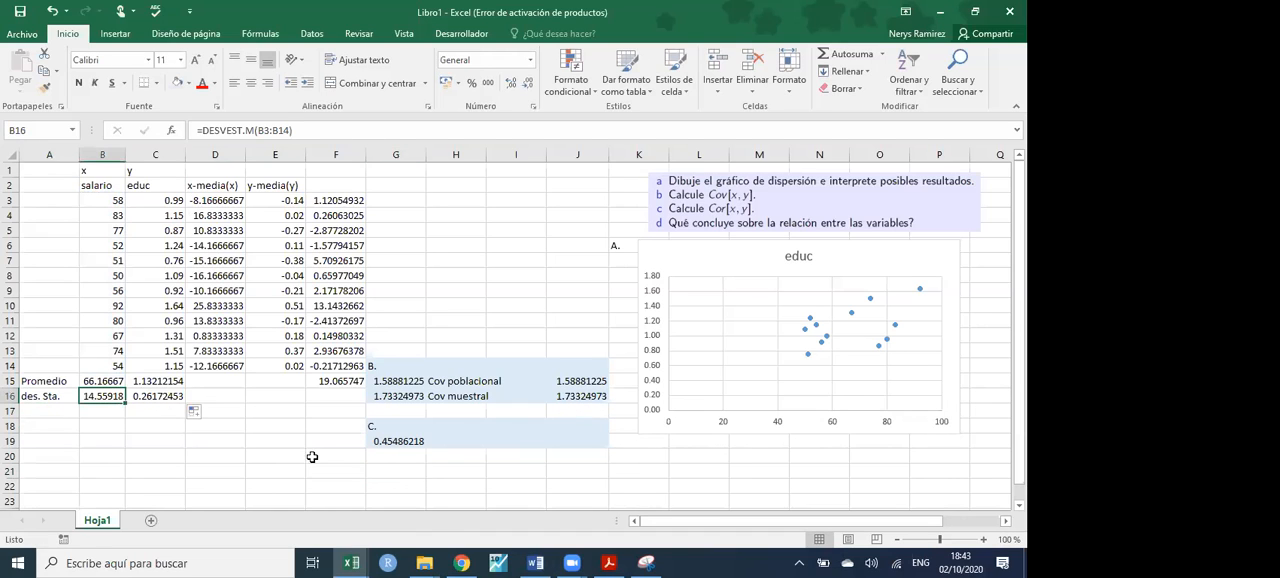
- Calculate the correlation manually in G21 by dividing the sample covariance by both standard deviations with =J16/(B16*C16)
left_click(401, 472)
type("=")
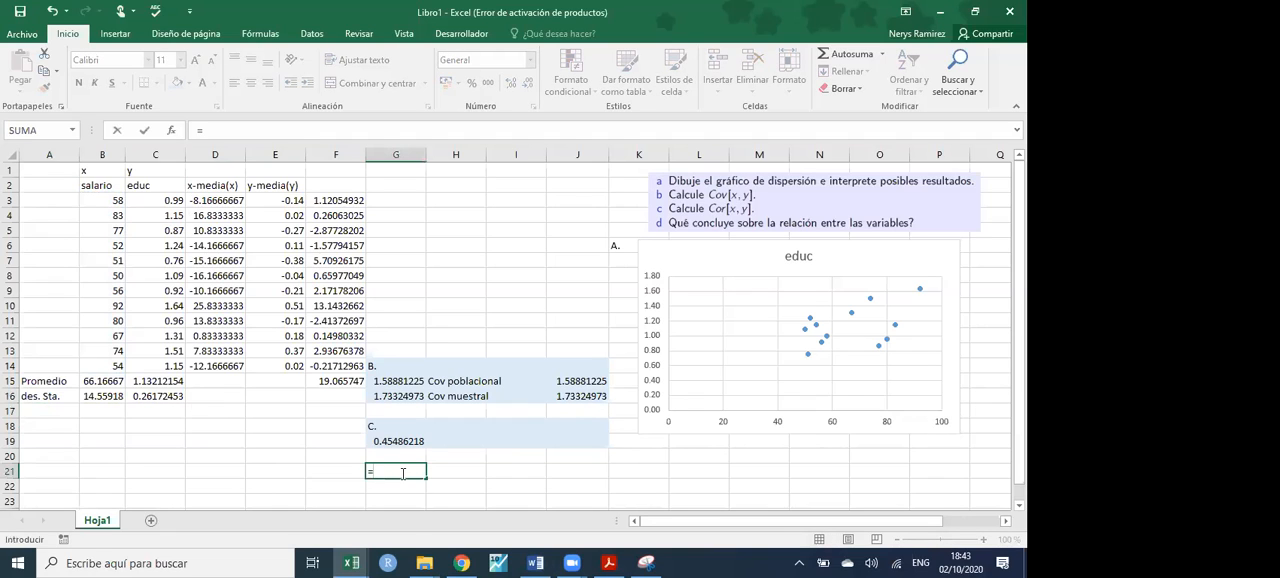
left_click(587, 398)
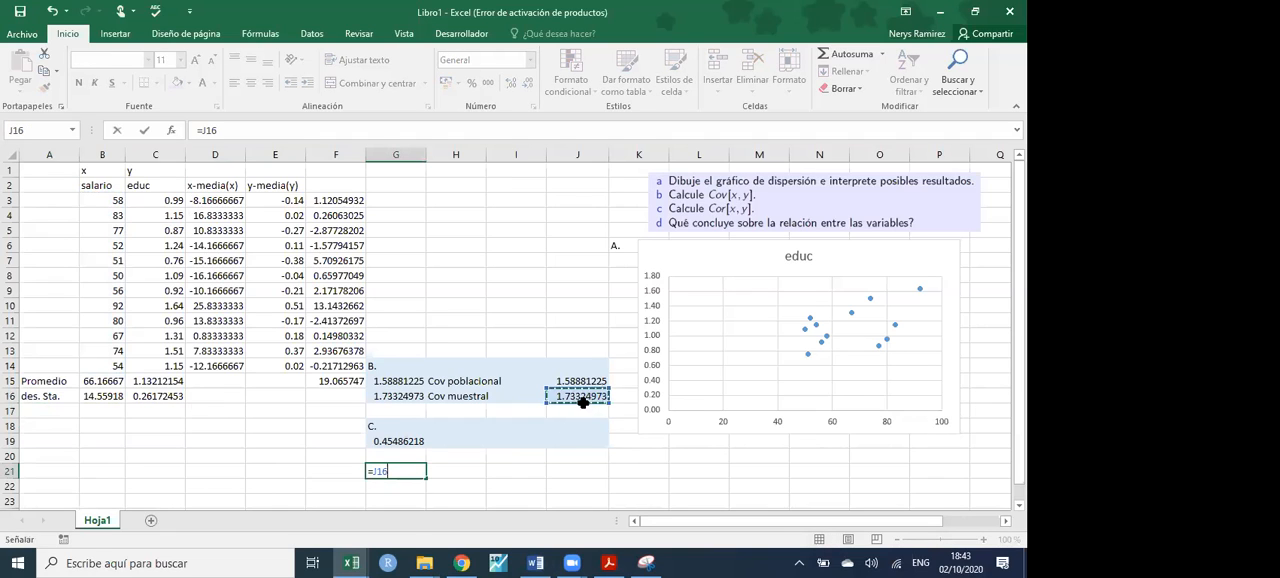
type("/")
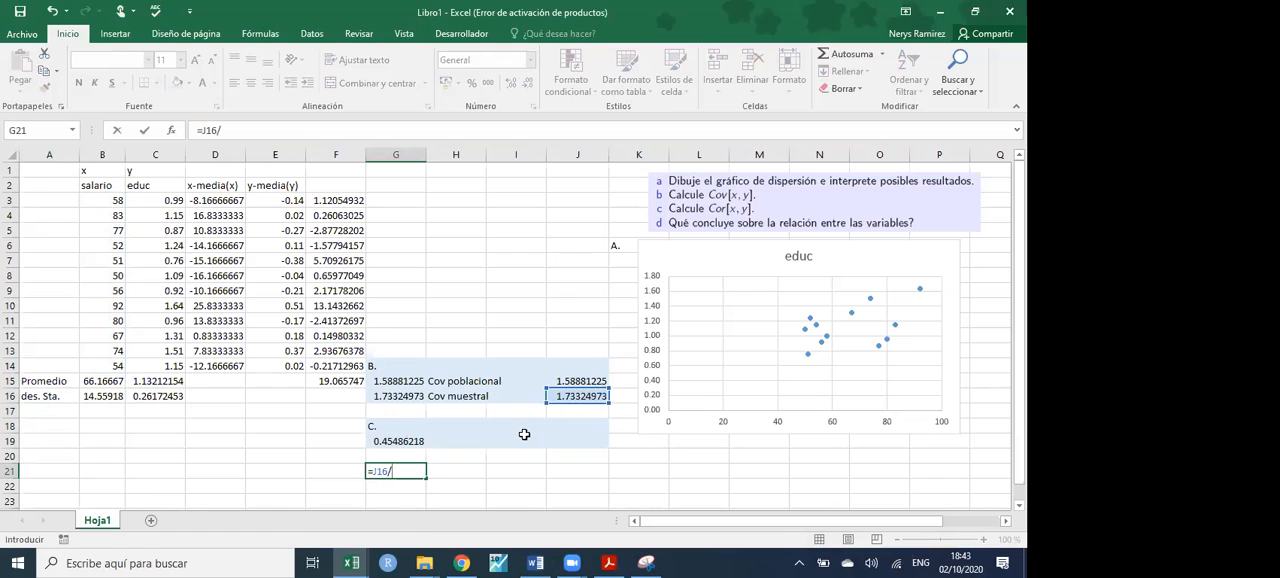
type("(")
left_click(107, 397)
type("*")
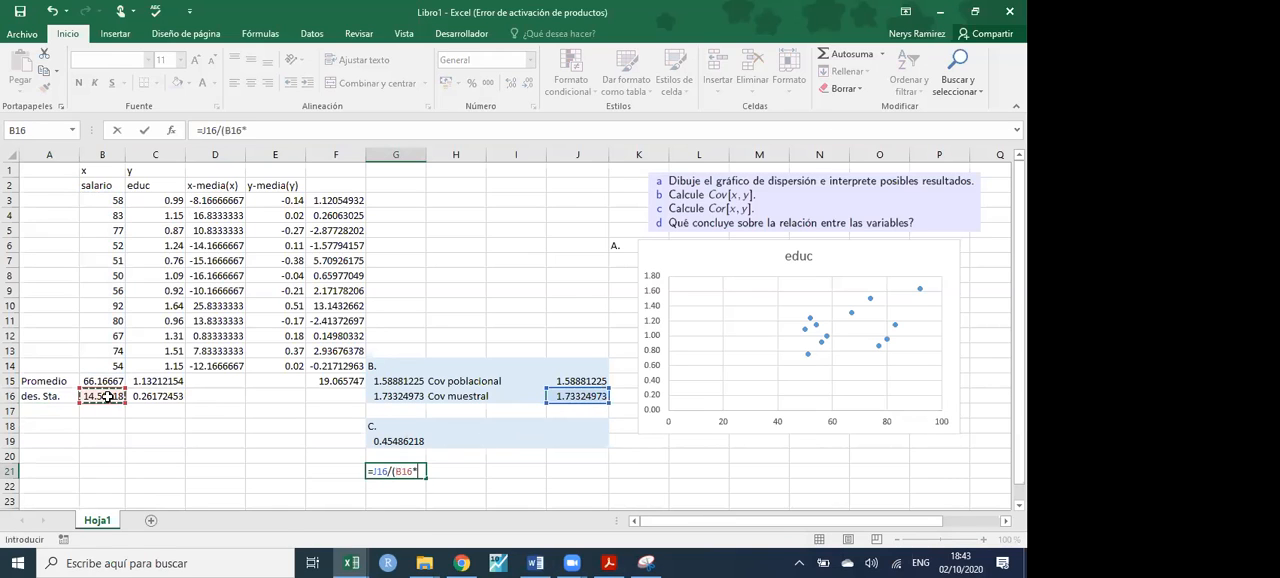
left_click(156, 396)
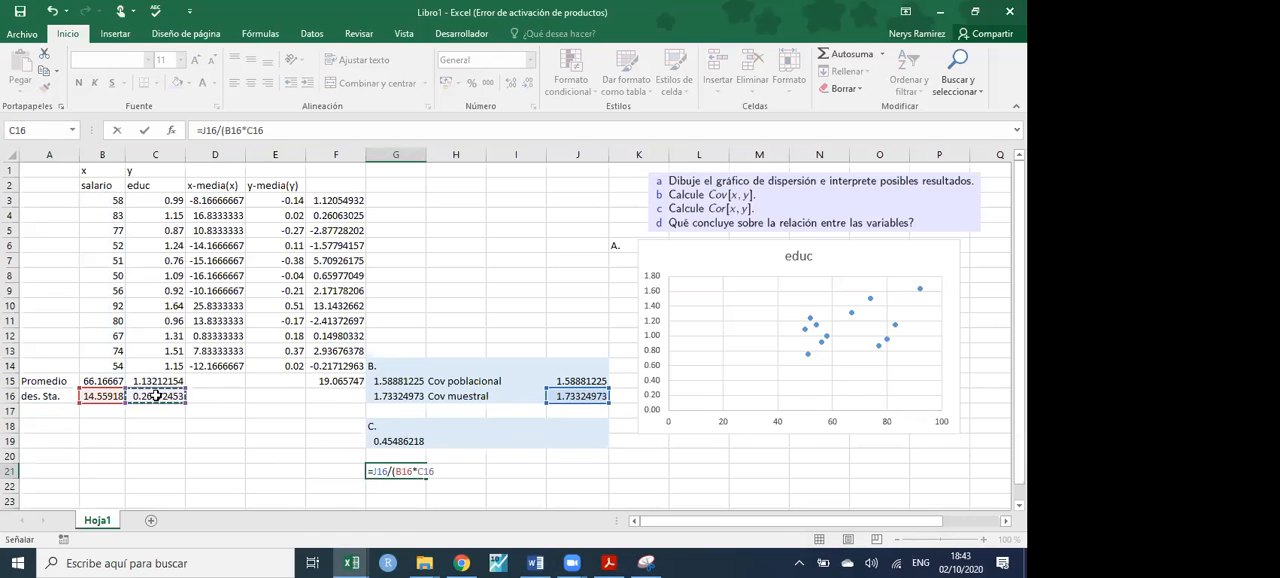
type(")")
key("Return")
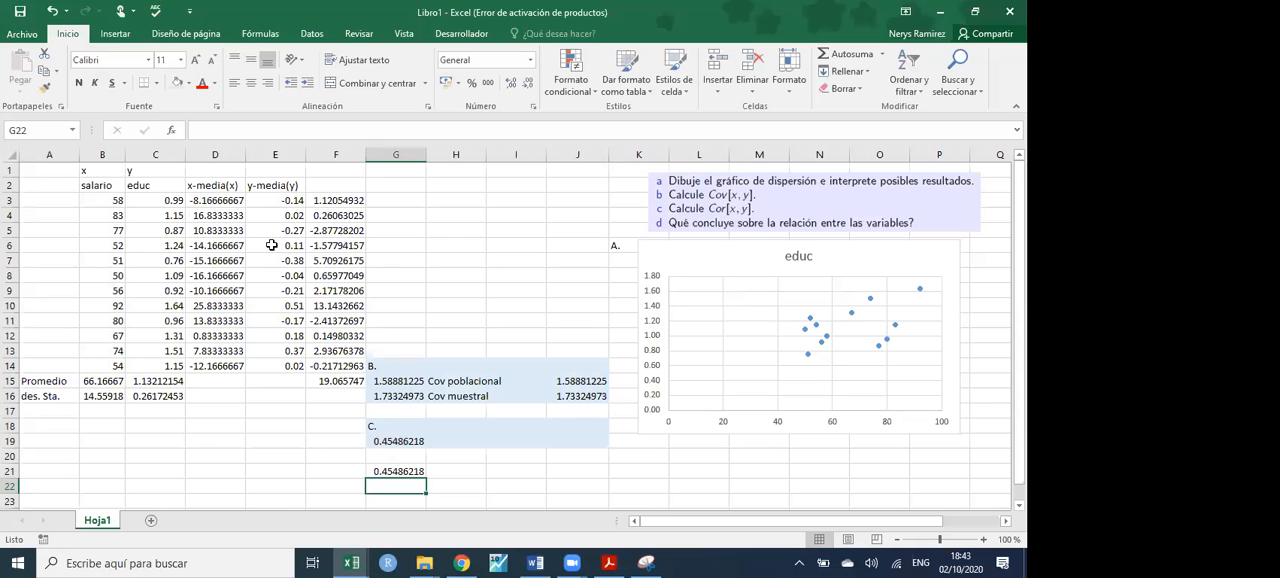
- Save the workbook to the Escritorio folder under the name "ej1 seminario"
left_click(20, 11)
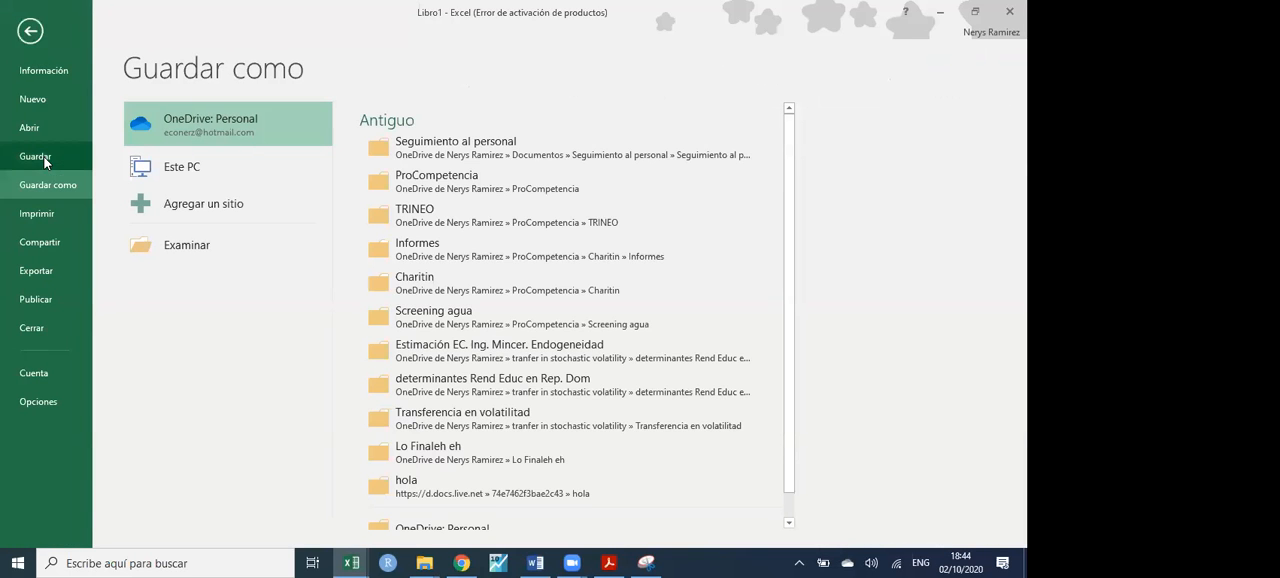
left_click(205, 249)
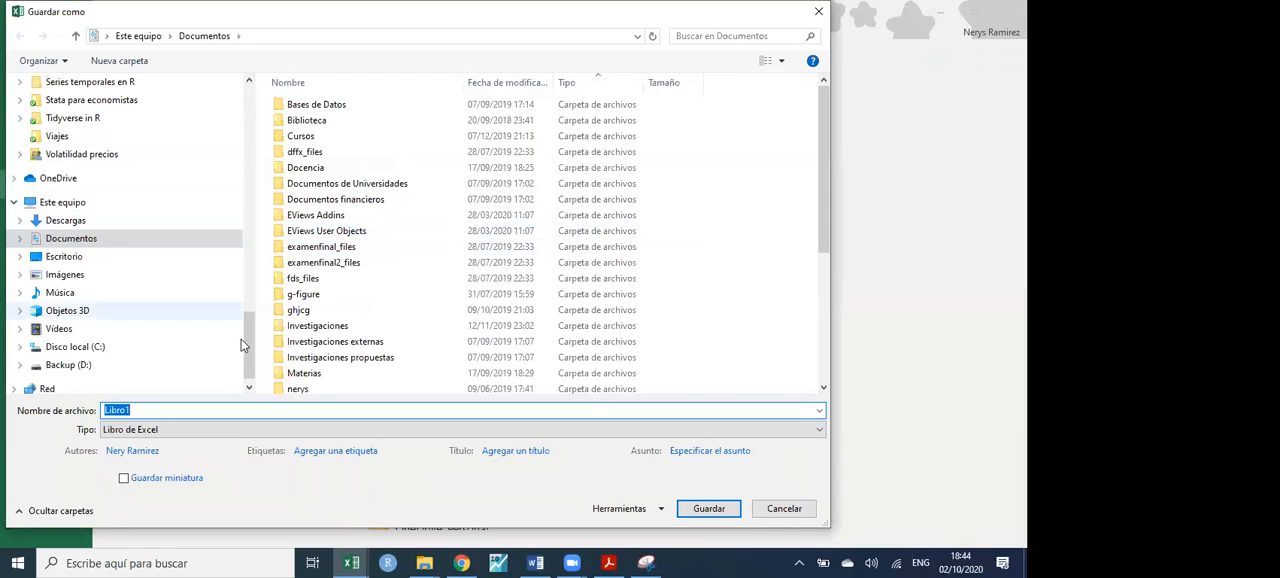
scroll(244, 327, "up", 10)
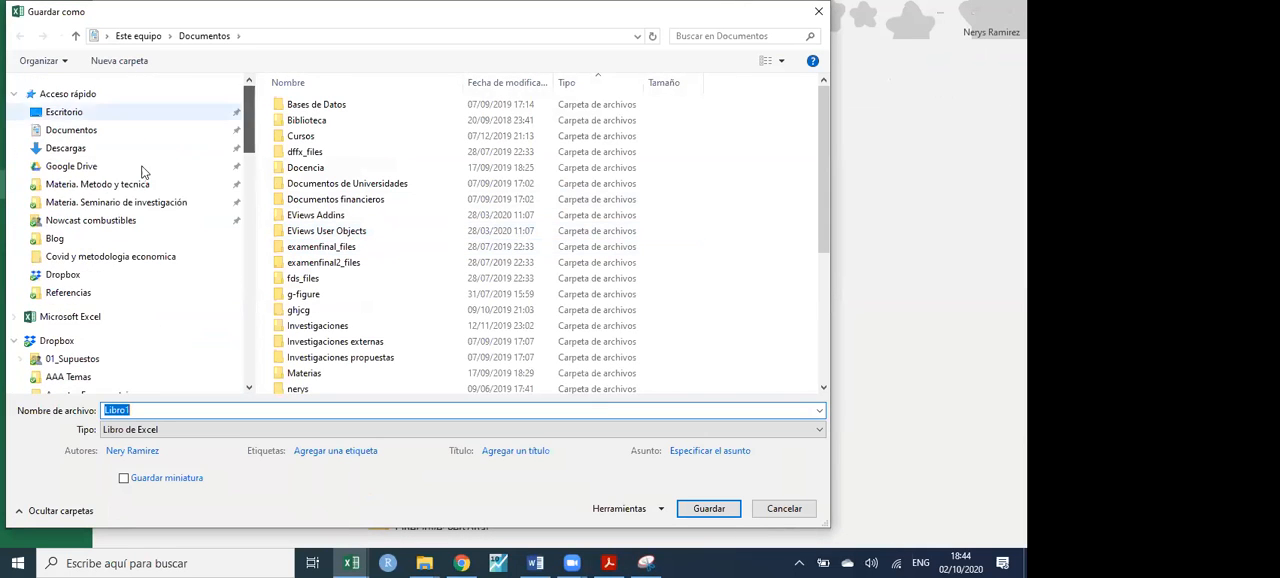
left_click(80, 114)
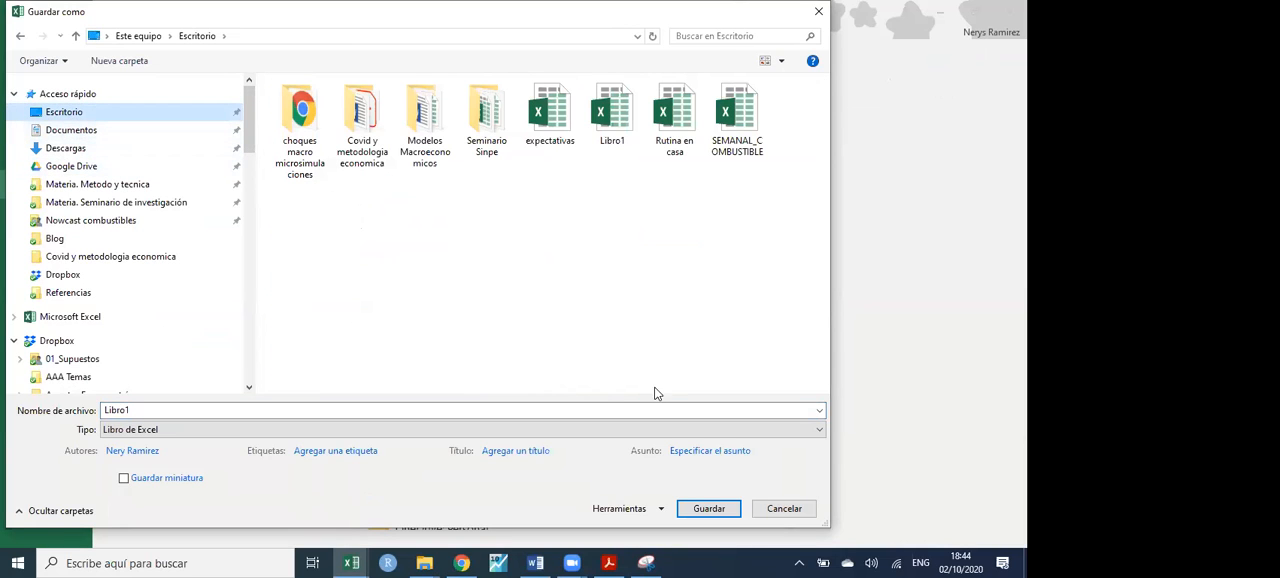
left_click(267, 406)
type("e")
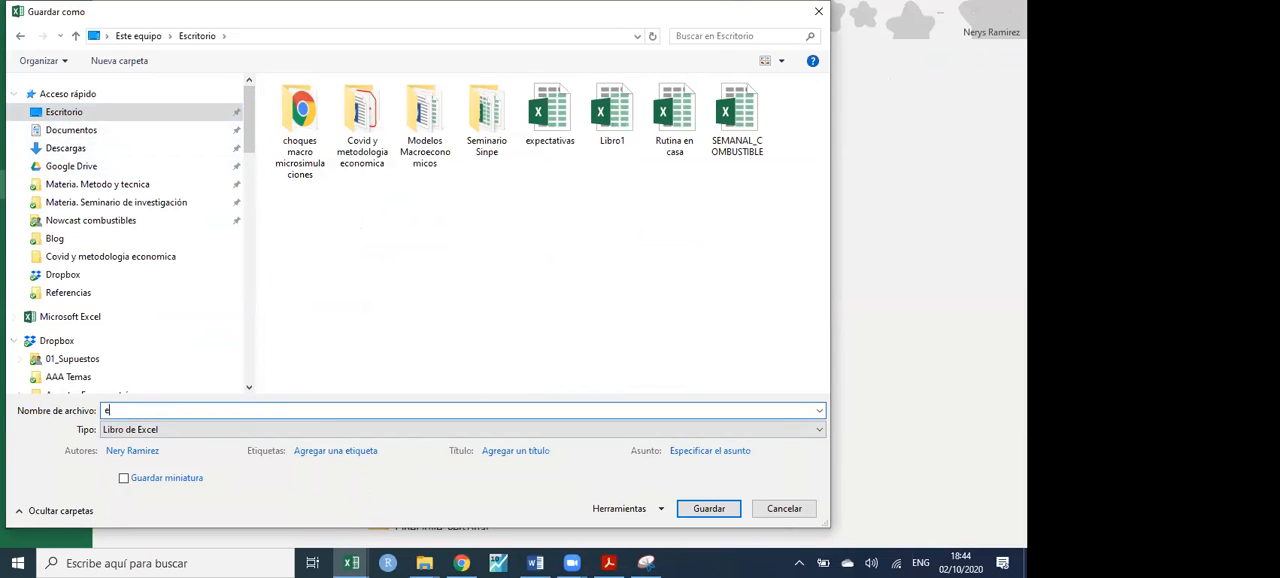
type("j1 seminario")
key("Return")
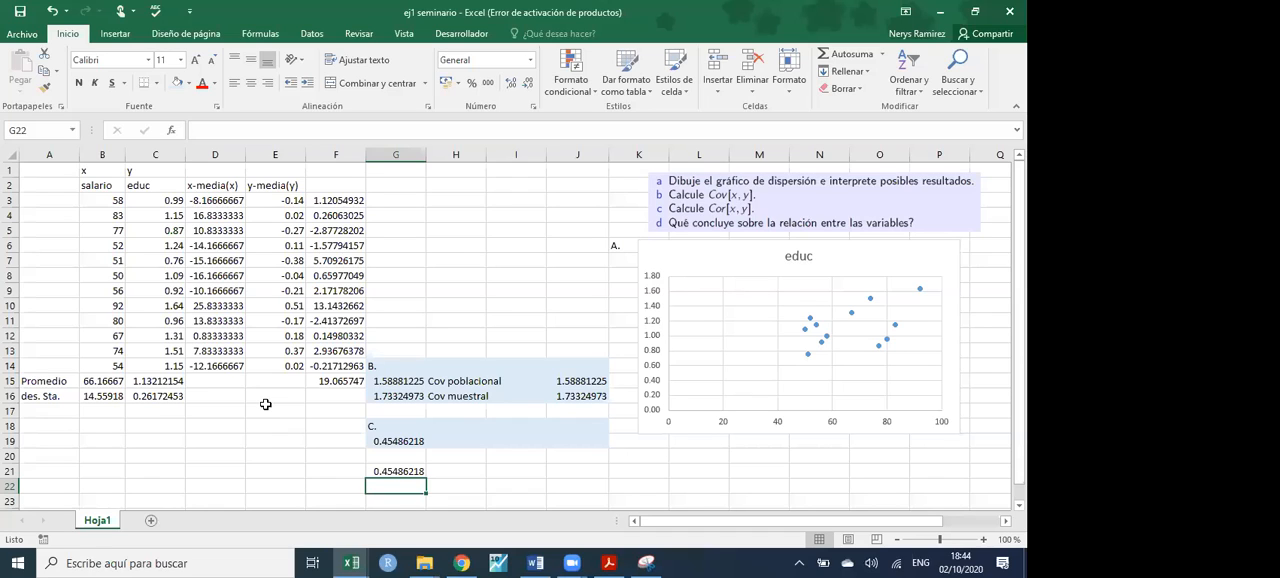
- Move the standard deviation row A16:C16 down to row 17 and enter the label "var." in A16
left_click_drag(52, 394, 156, 412)
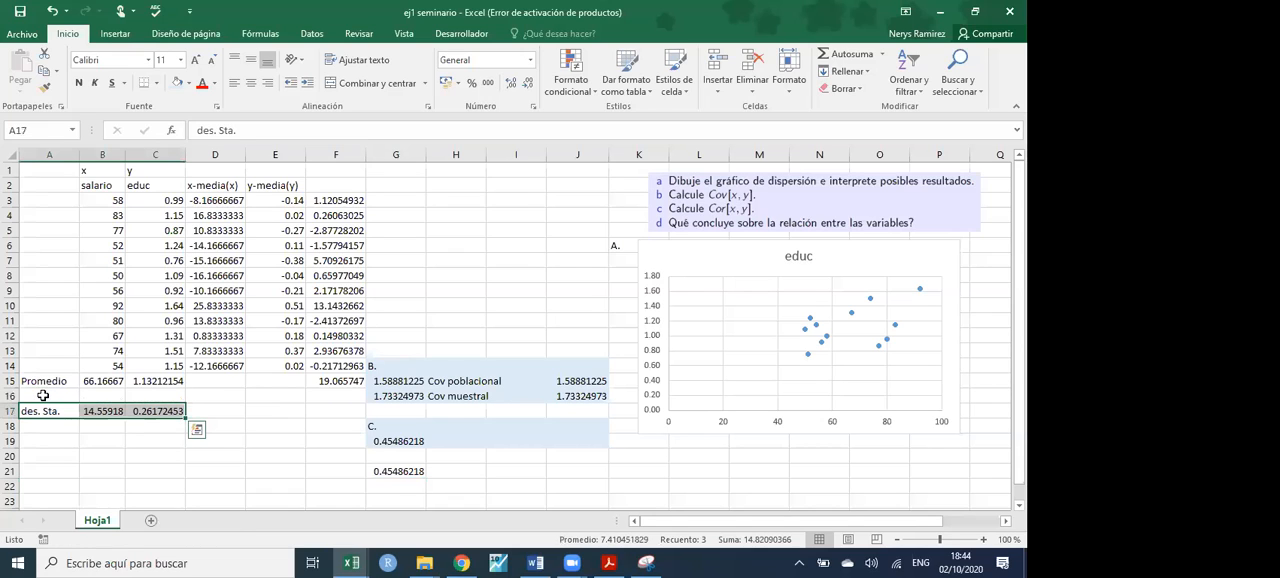
left_click(43, 397)
type("var")
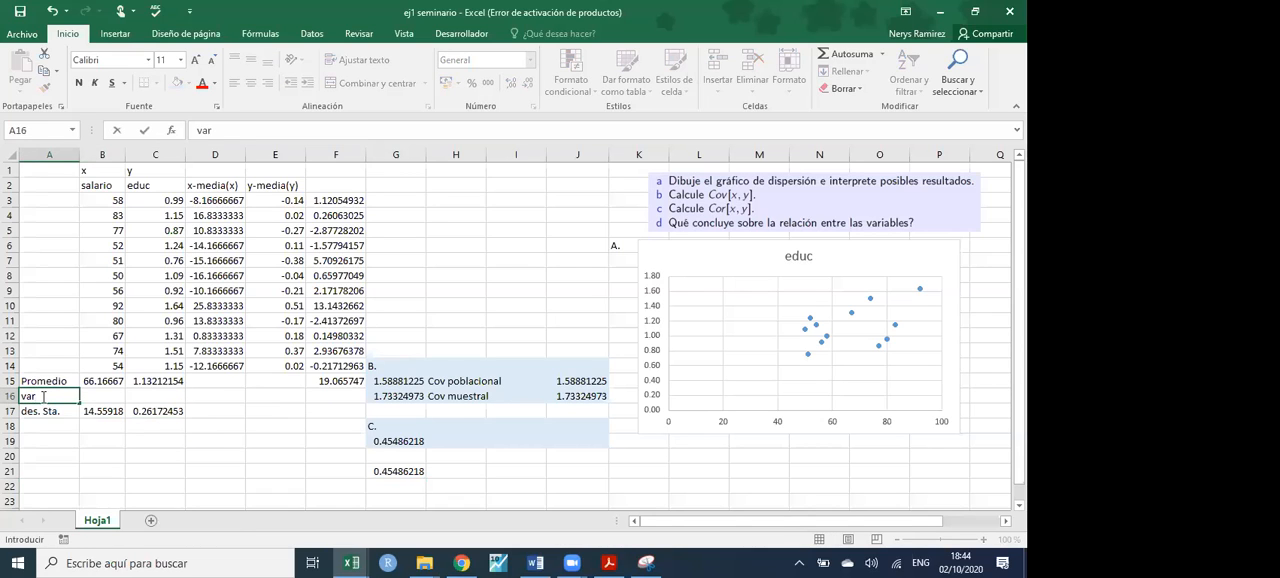
type(".")
- Calculate the sample variance of salario in B16 with =VAR.S(B3:B14) and copy the formula across to C16 for educ
left_click(103, 397)
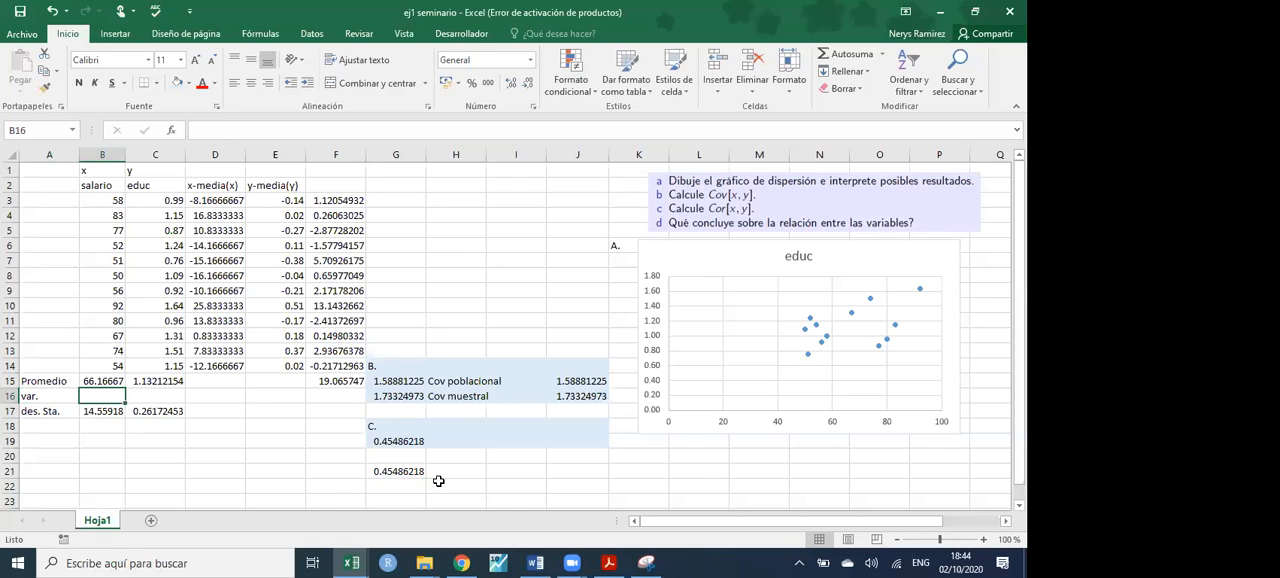
type("=var")
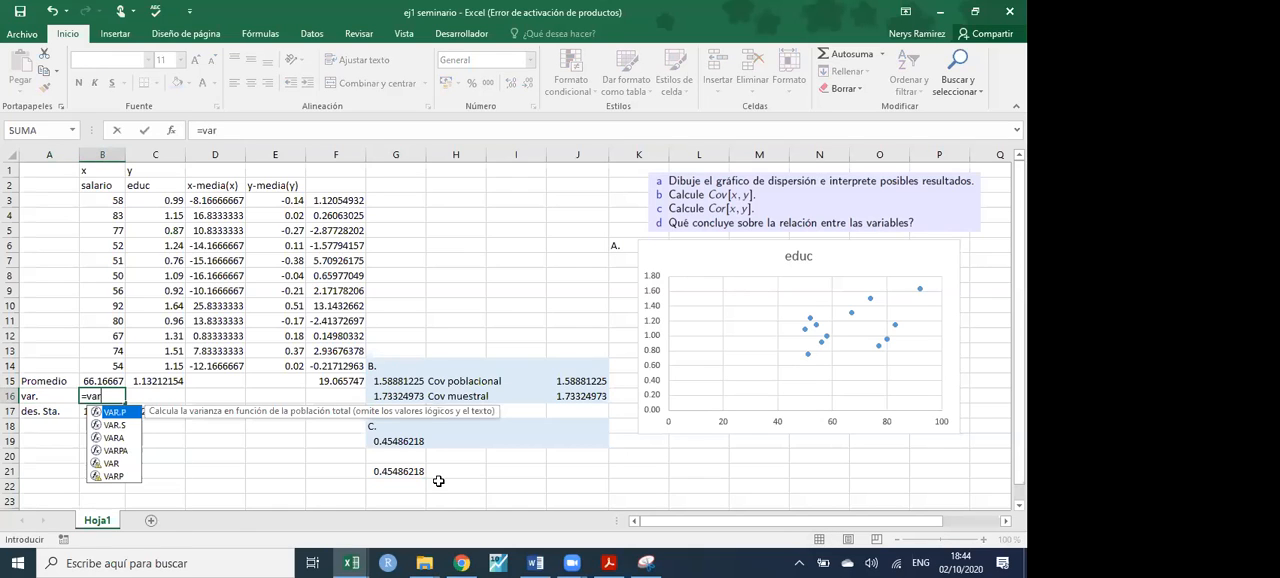
double_click(114, 425)
left_click_drag(109, 197, 110, 366)
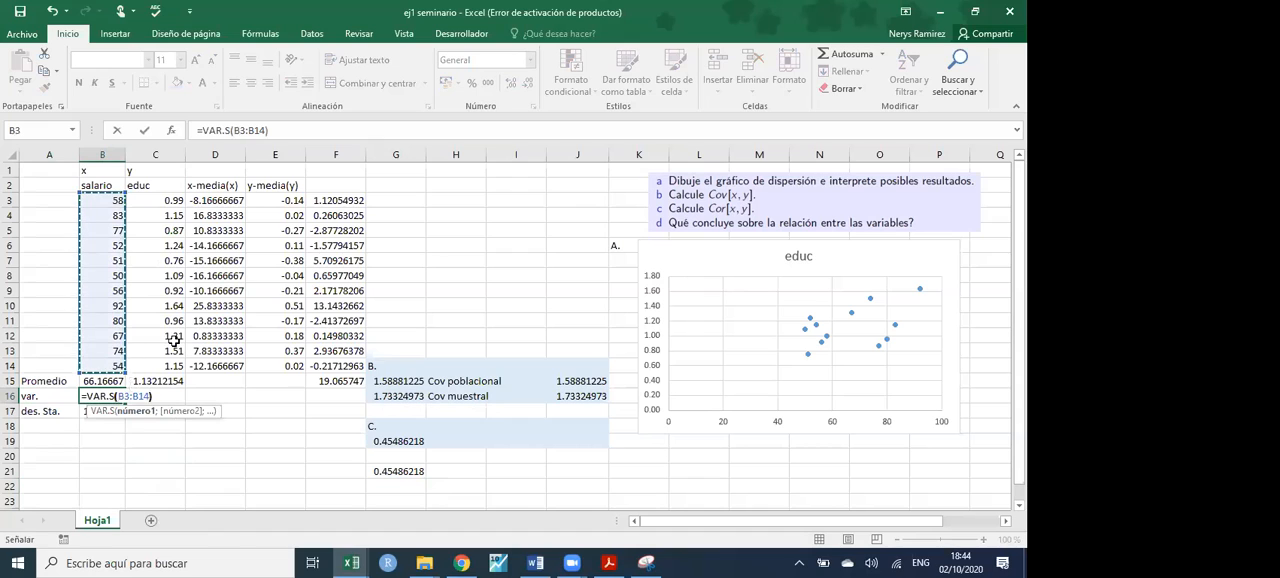
key("Return")
left_click(116, 396)
left_click_drag(126, 403, 172, 403)
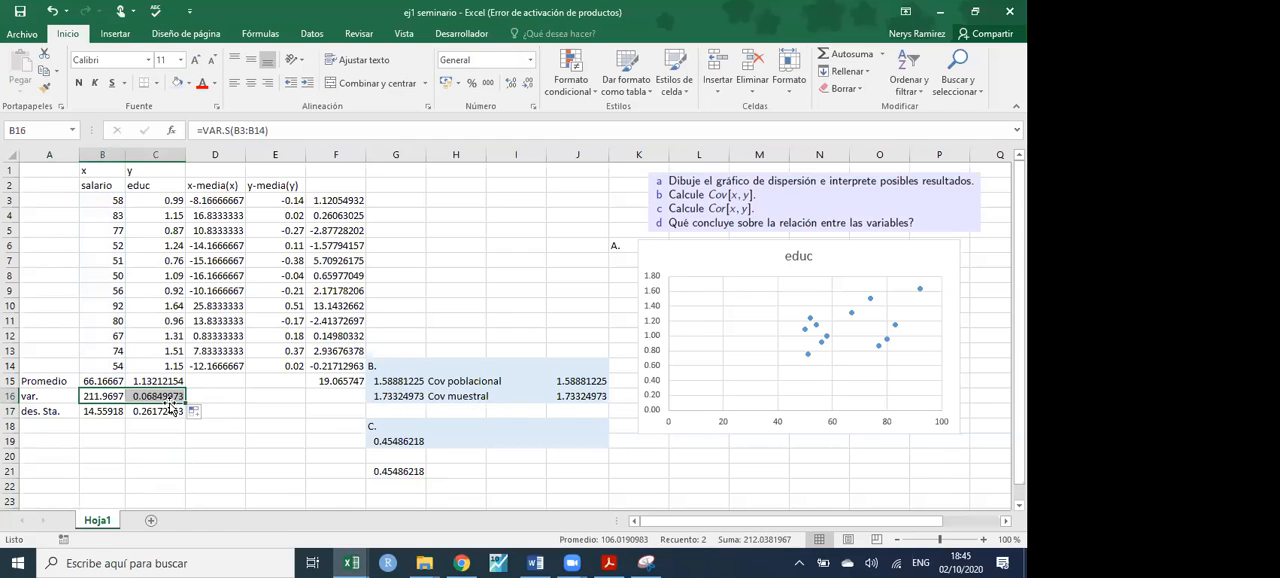
left_click_drag(105, 200, 122, 370)
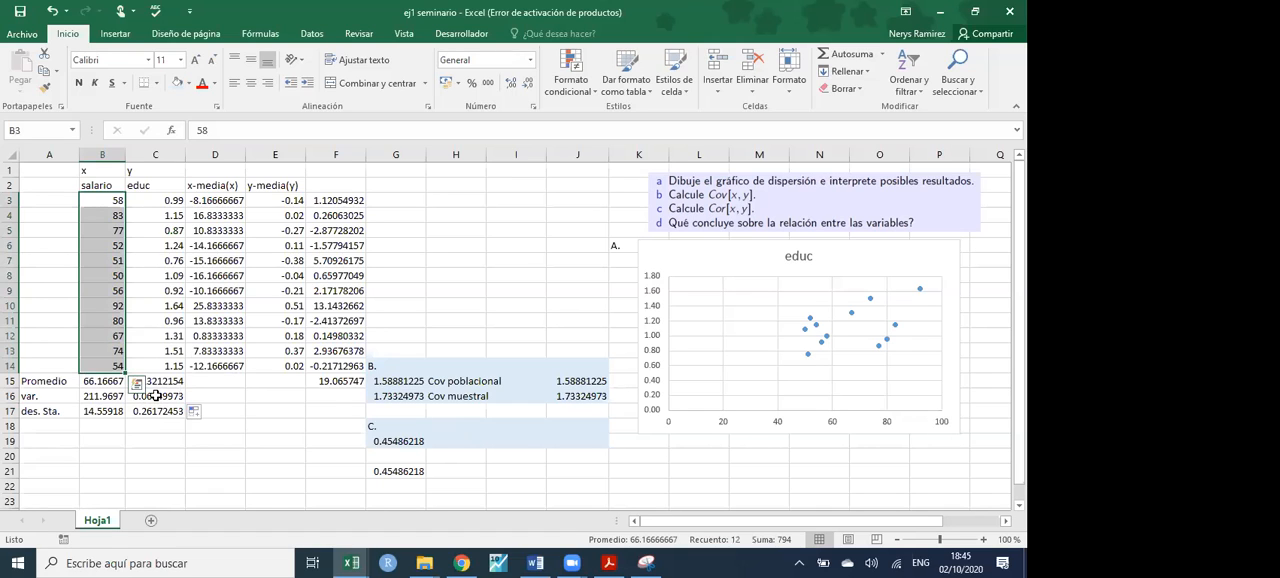
left_click(276, 428)
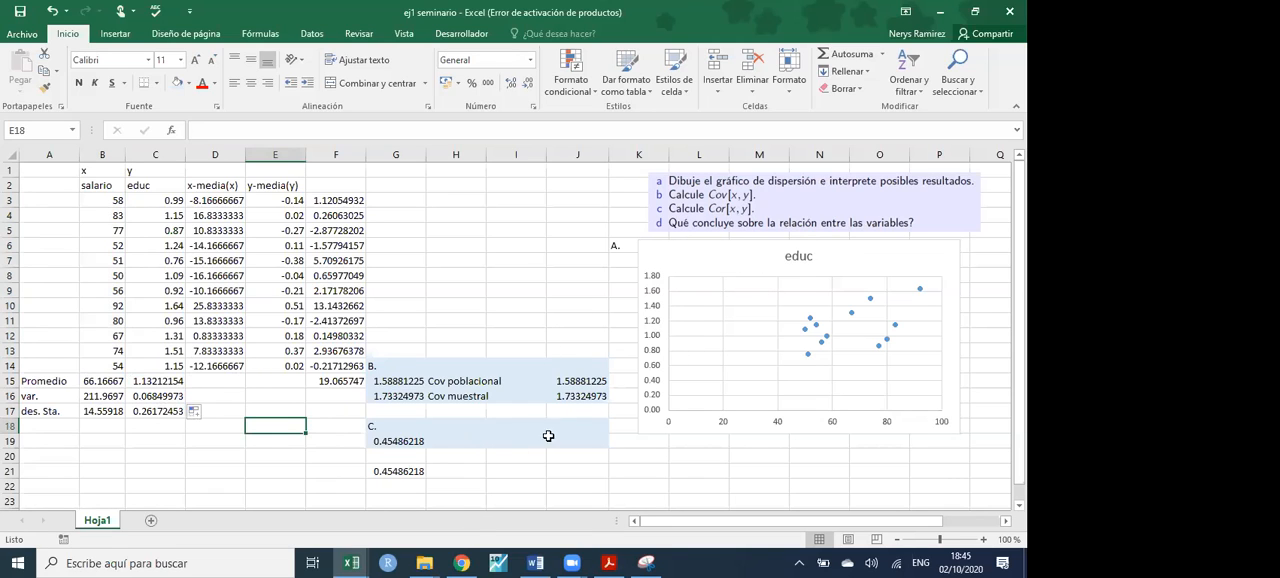
left_click(391, 214)
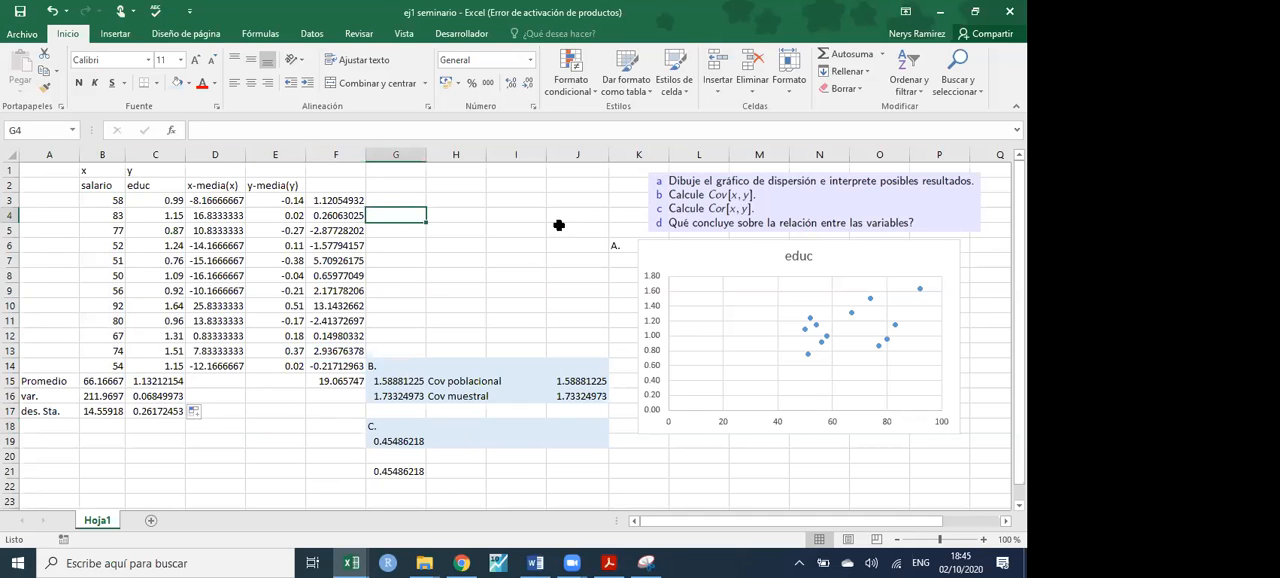
- Enter the section heading "E. matriz vari" in G23 below the correlation results
scroll(451, 491, "down", 2)
left_click(389, 410)
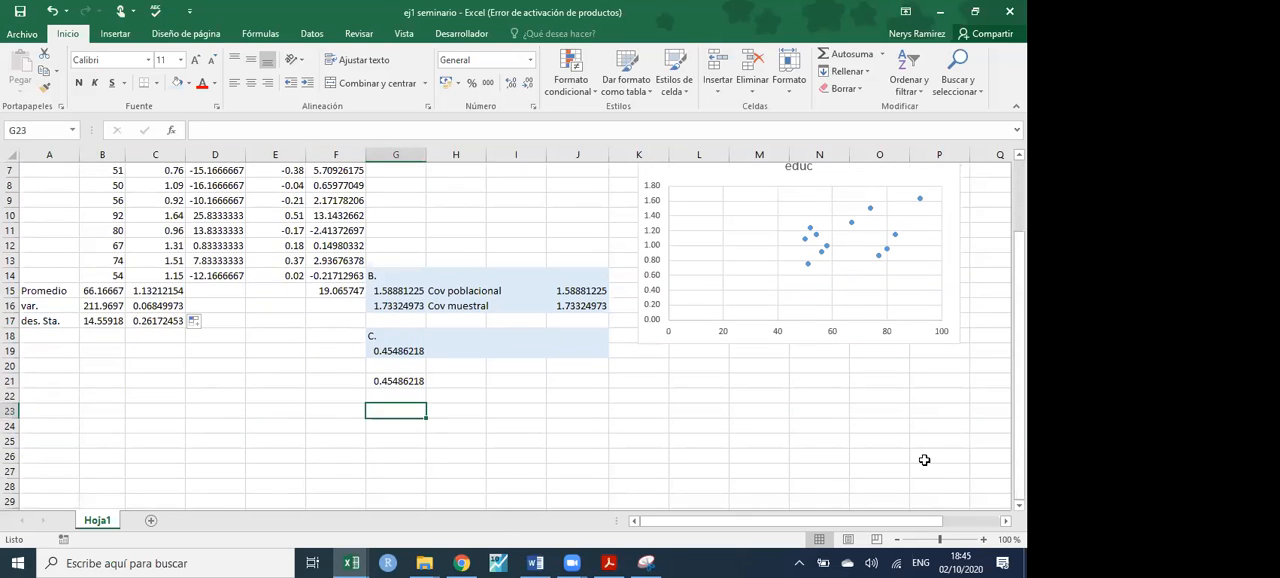
type("E.")
key("Return")
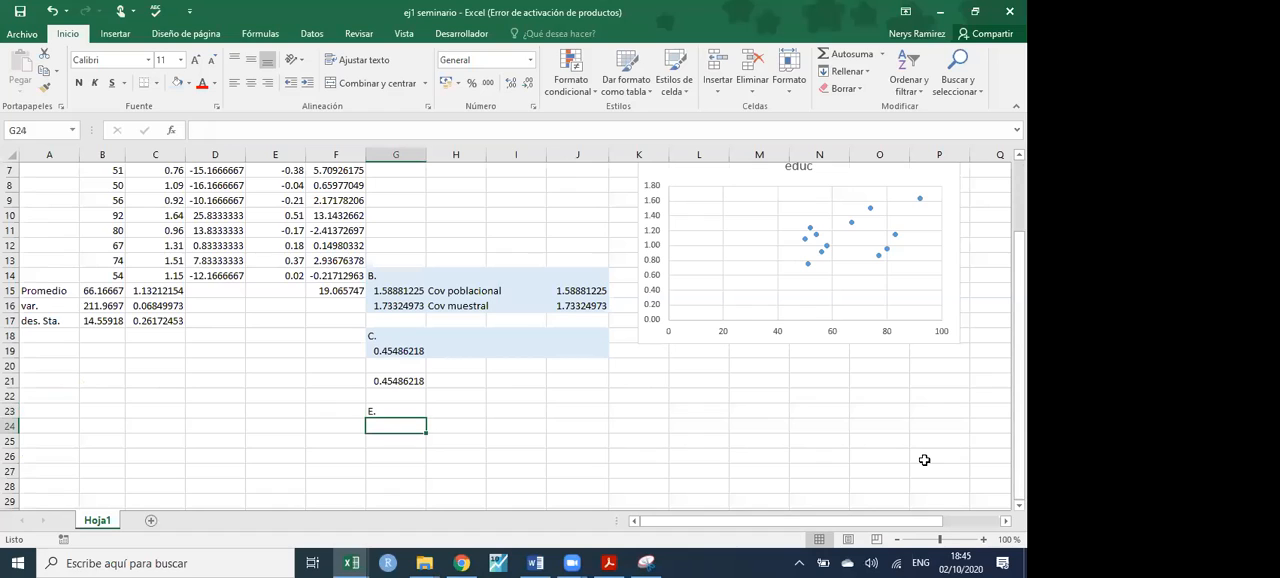
left_click(387, 408)
double_click(387, 408)
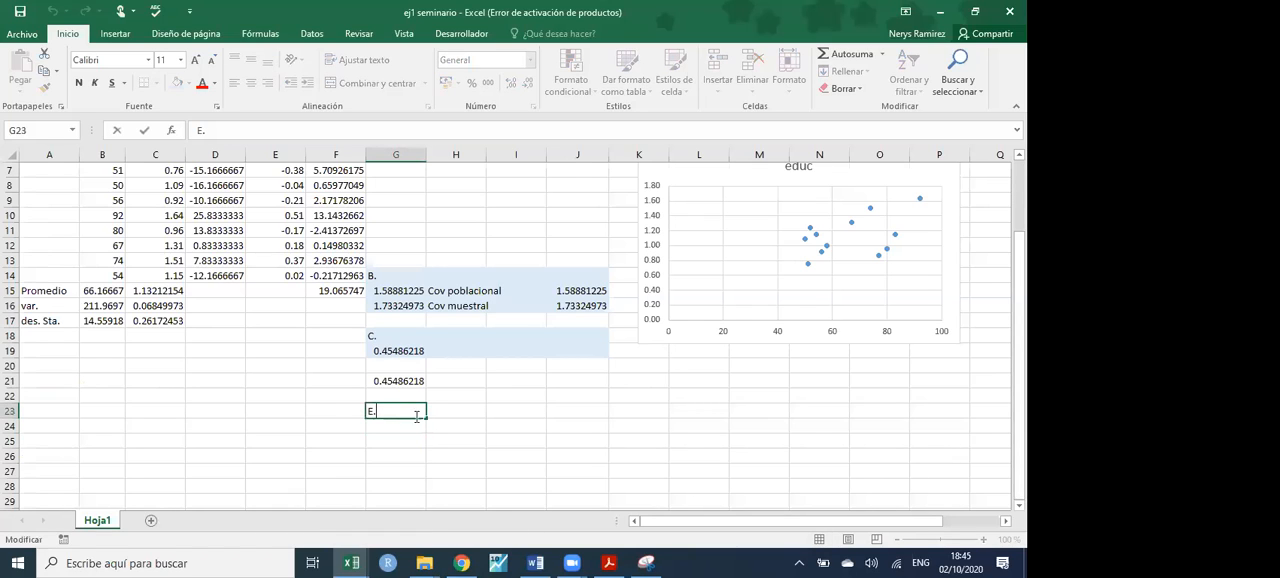
type("matriz variz=")
key("BackSpace")
key("BackSpace")
key("Return")
- Label the matrix columns x and y in G24:H24 and its rows x and y in F25:F26
scroll(395, 440, "down", 2)
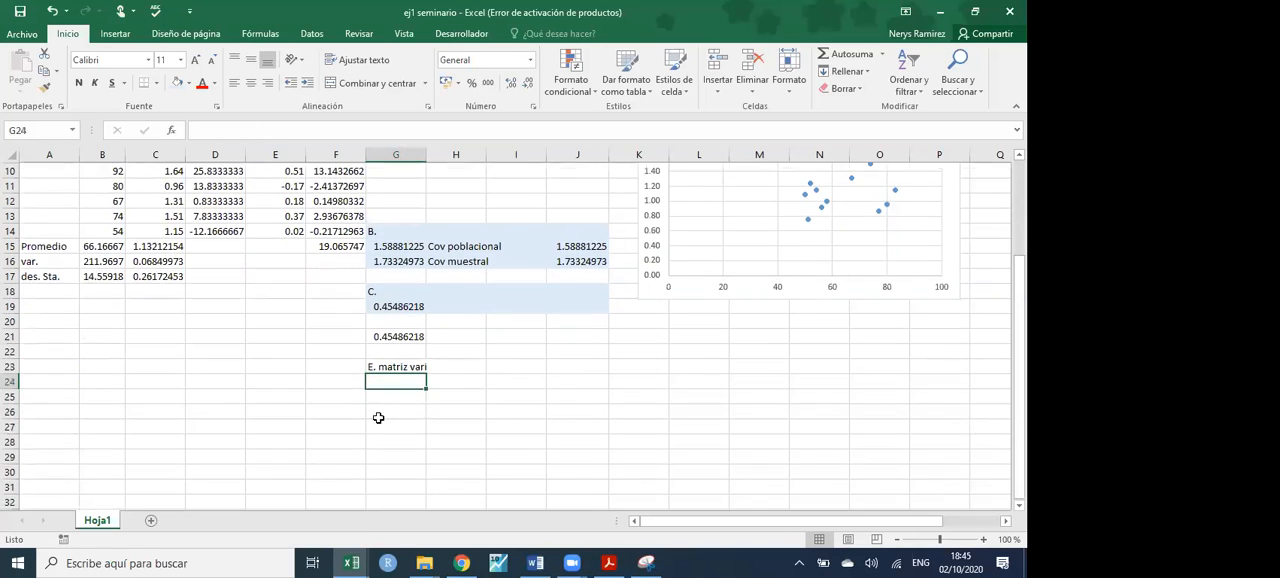
type("x")
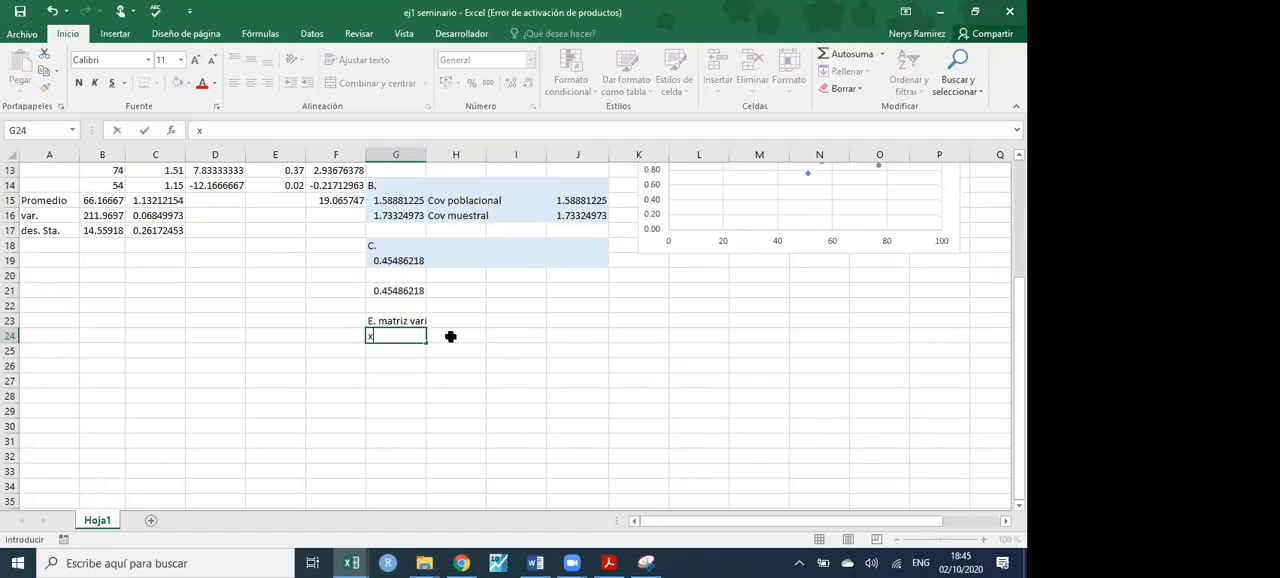
left_click(463, 337)
type("y")
left_click(343, 352)
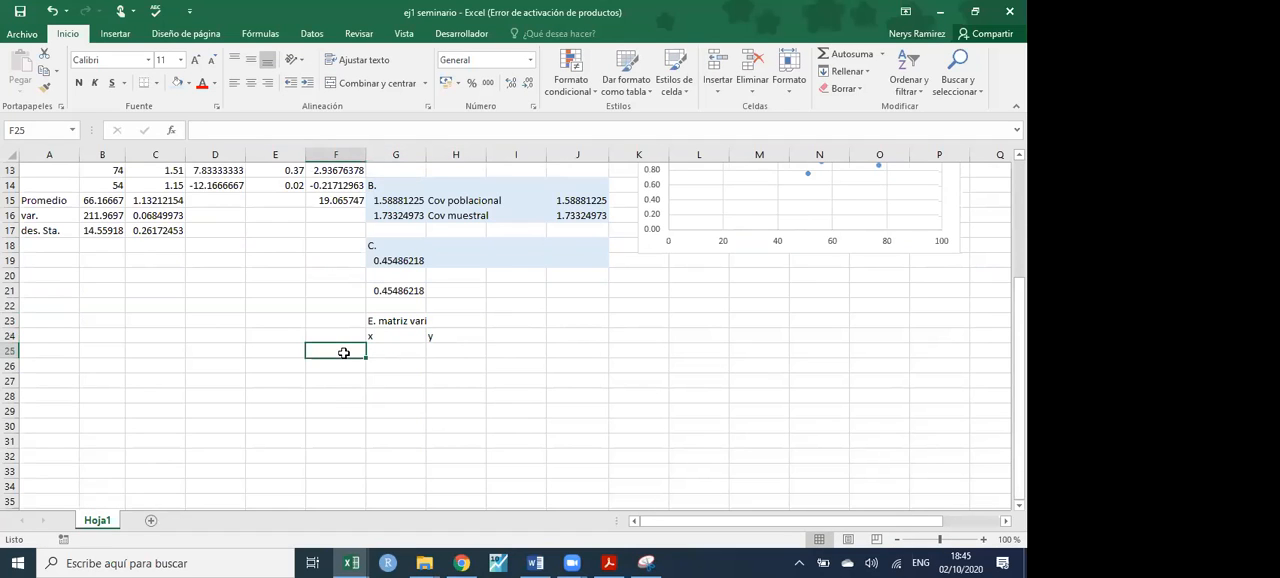
type("x")
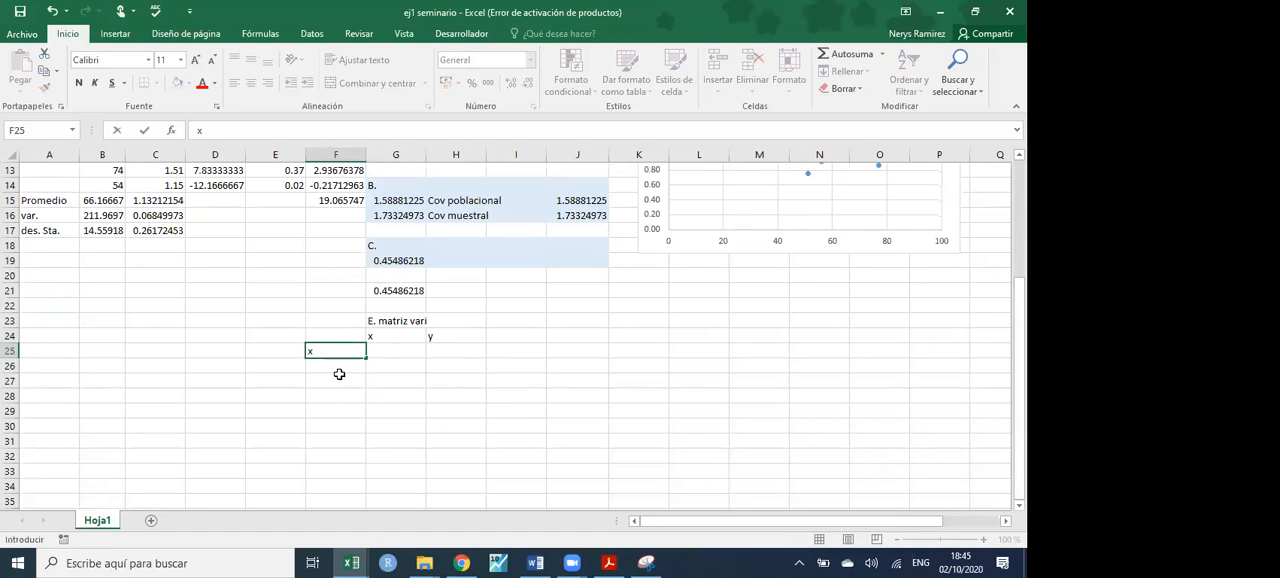
left_click(340, 376)
left_click(338, 366)
type("y")
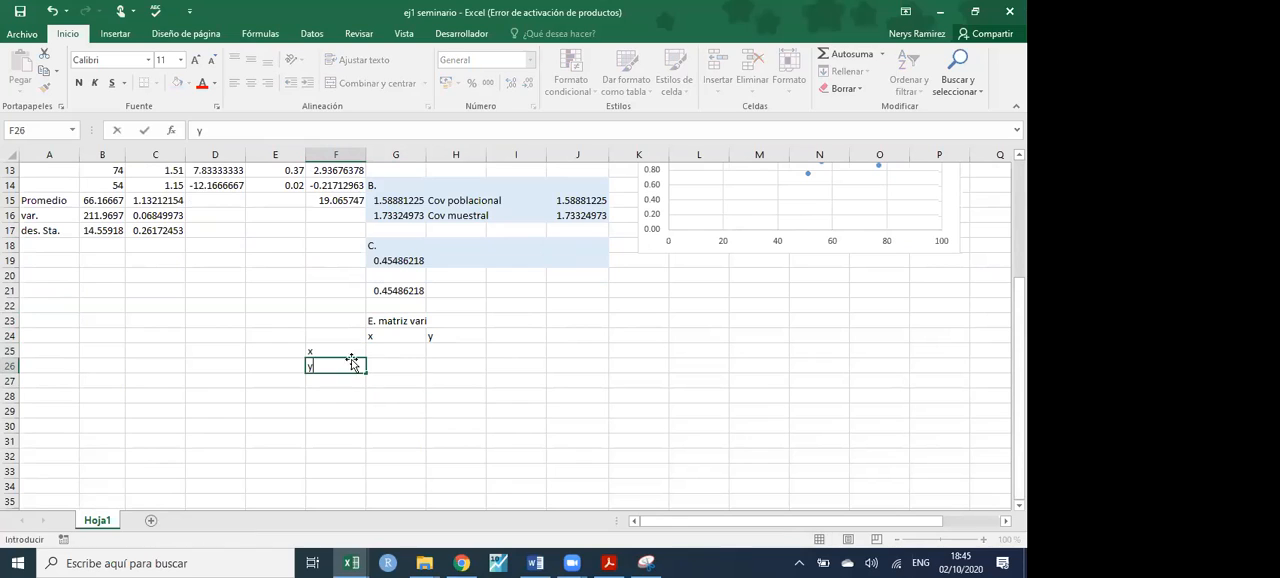
left_click(389, 348)
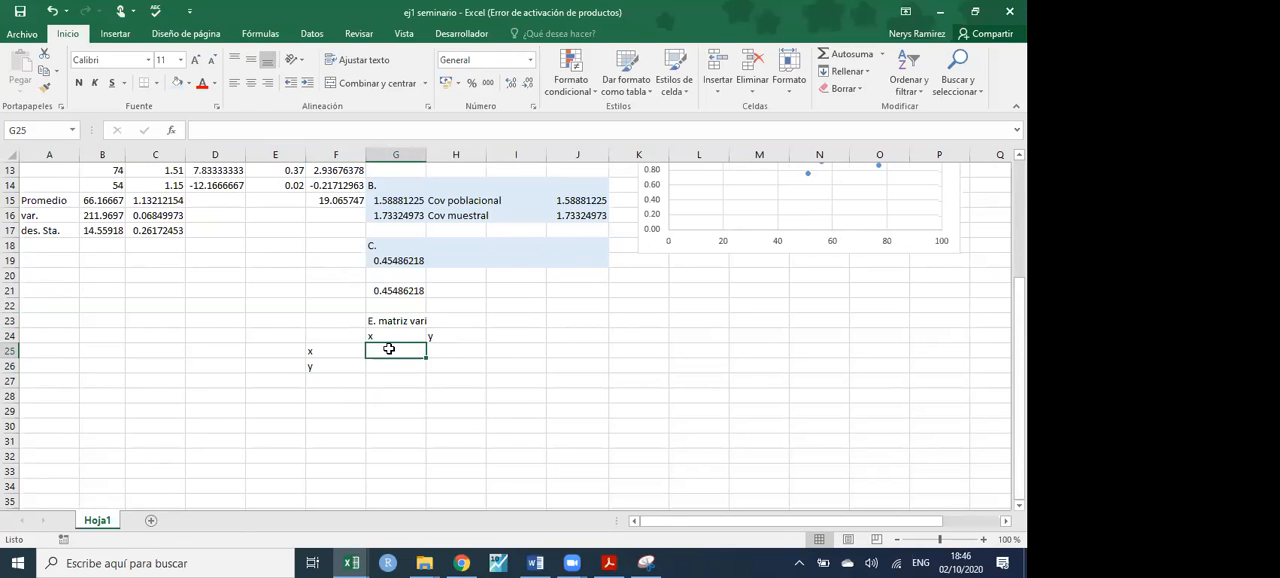
- Add a third variable z to the matrix with a column label in I24 and a row label in F27
left_click(523, 334)
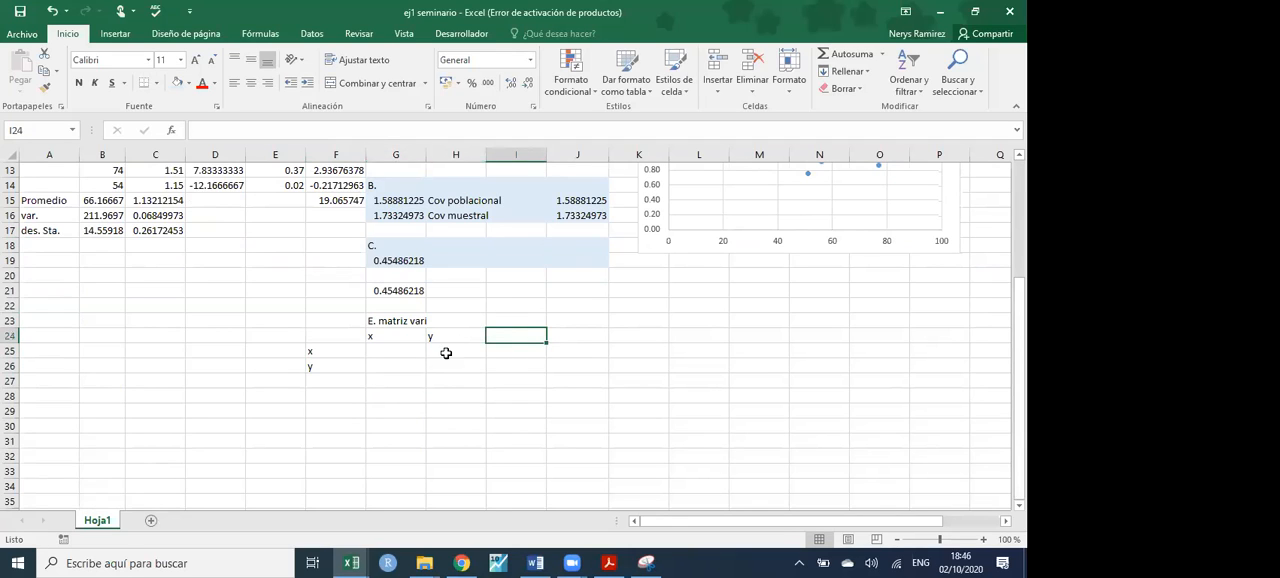
type("z")
left_click(316, 384)
type("z")
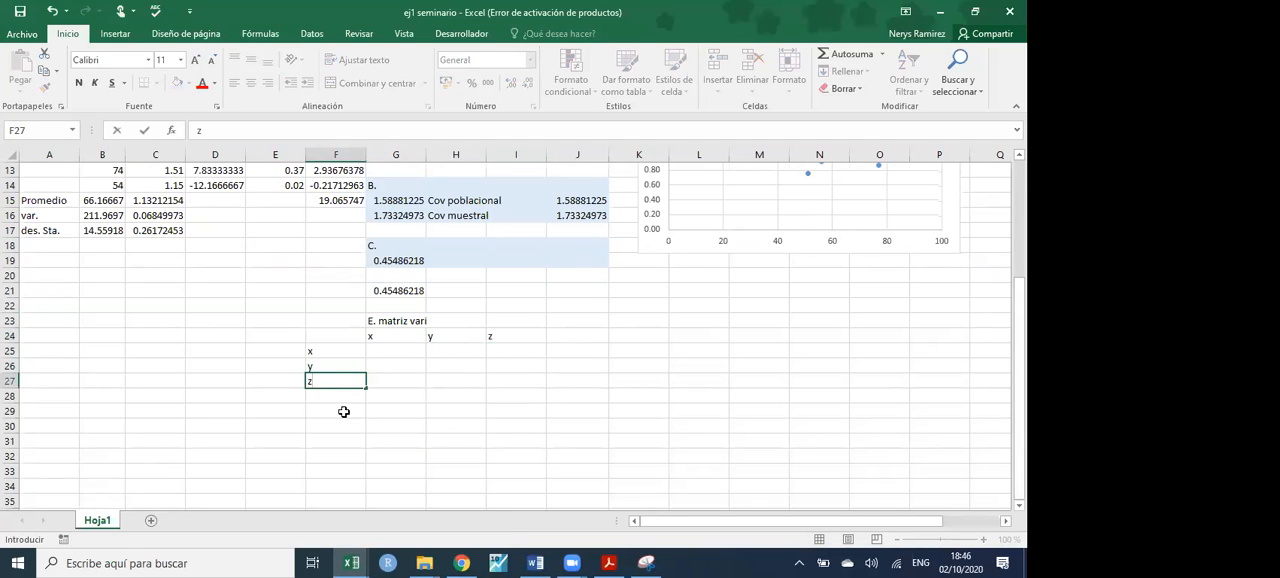
- Remove the z column label in I24 and the z row label in F27 from the matrix
left_click(343, 410)
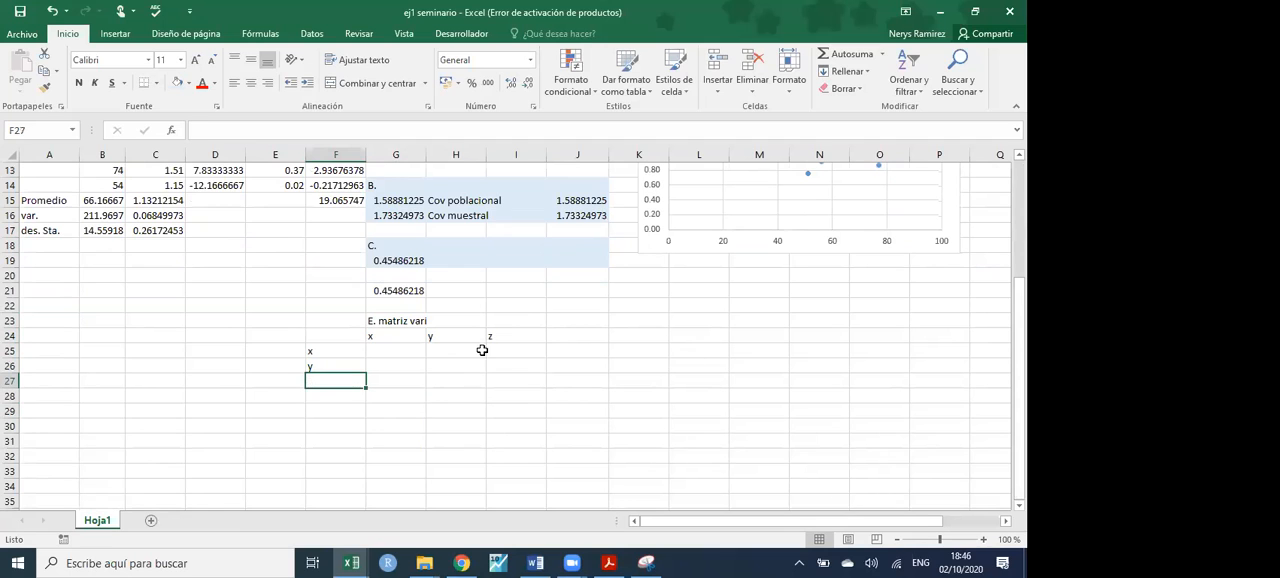
key("ctrl+z")
key("ctrl+z")
scroll(371, 360, "up", 4)
scroll(371, 437, "down", 2)
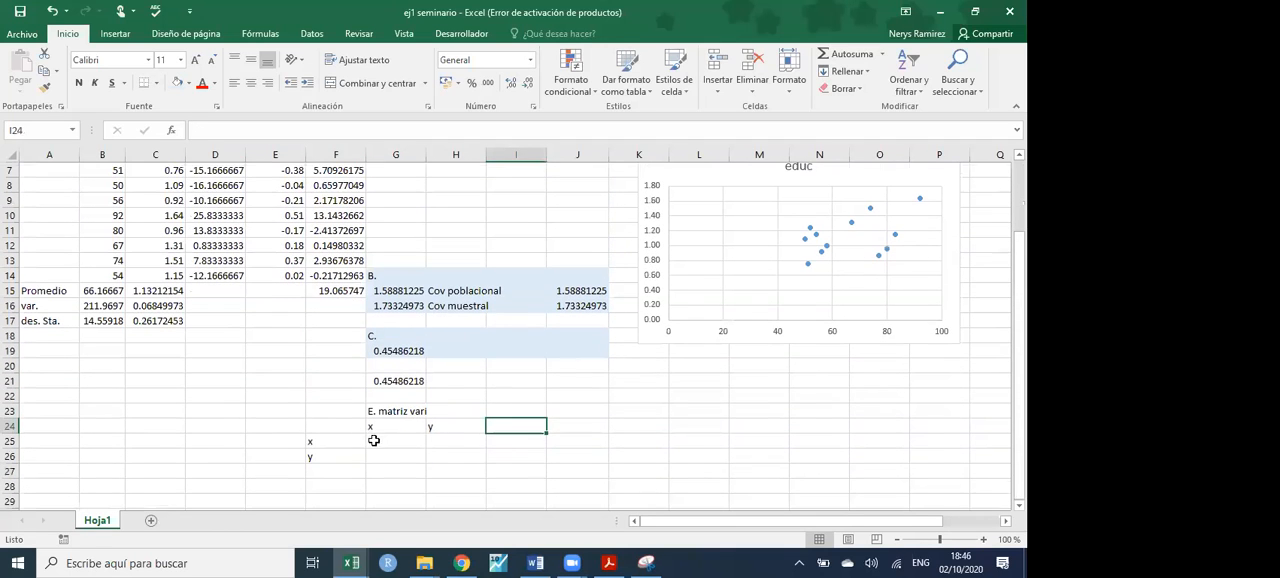
- Enter the text cov(x,x) in matrix cell G25, where row x meets column x
left_click(380, 440)
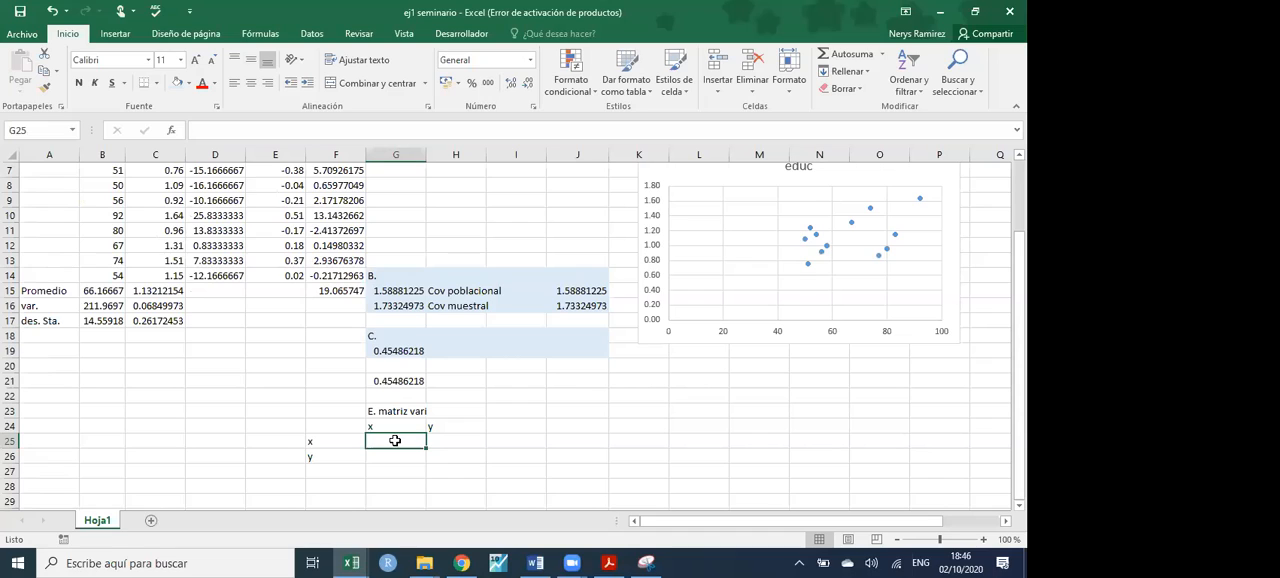
type("cuv")
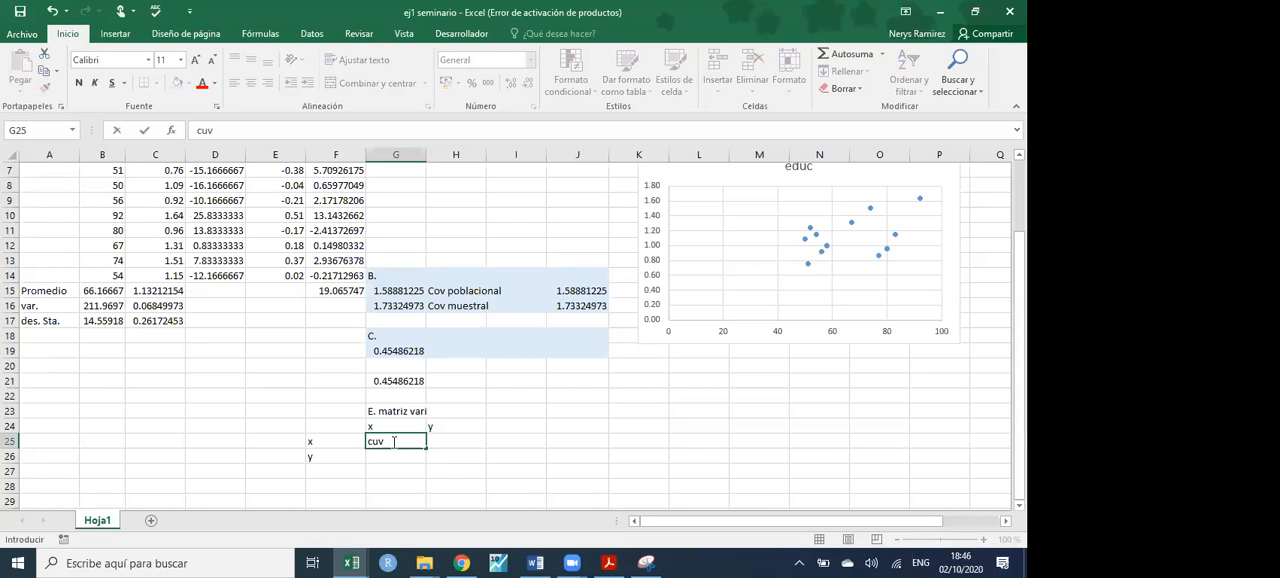
key("BackSpace")
key("BackSpace")
type("oc")
key("BackSpace")
type("v(x,x)")
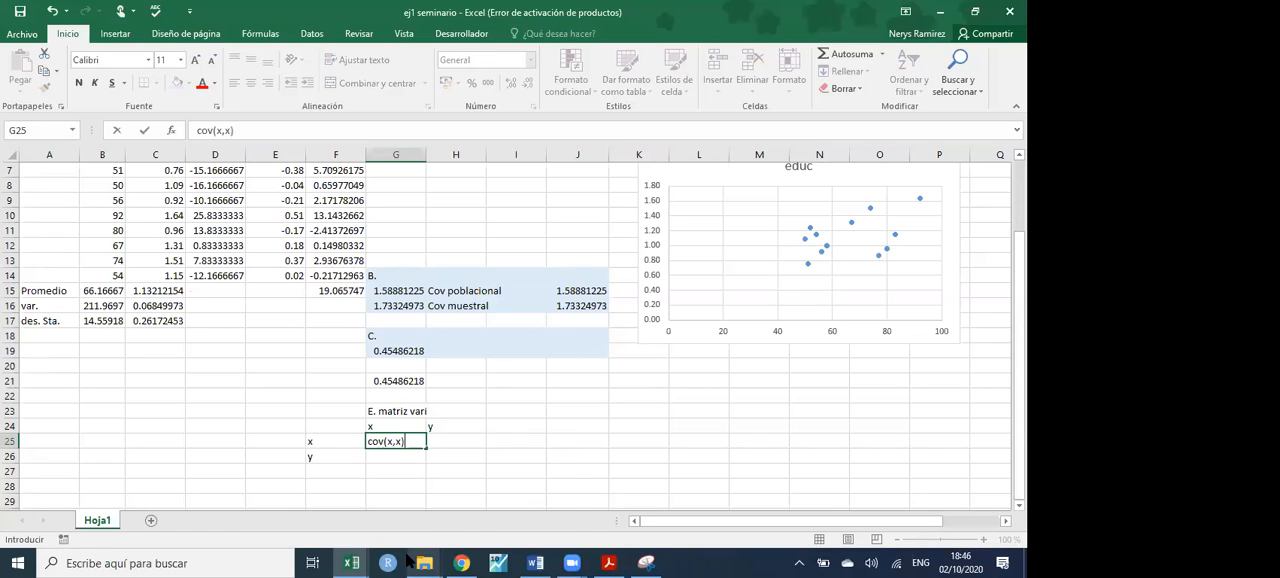
key("Return")
double_click(430, 398)
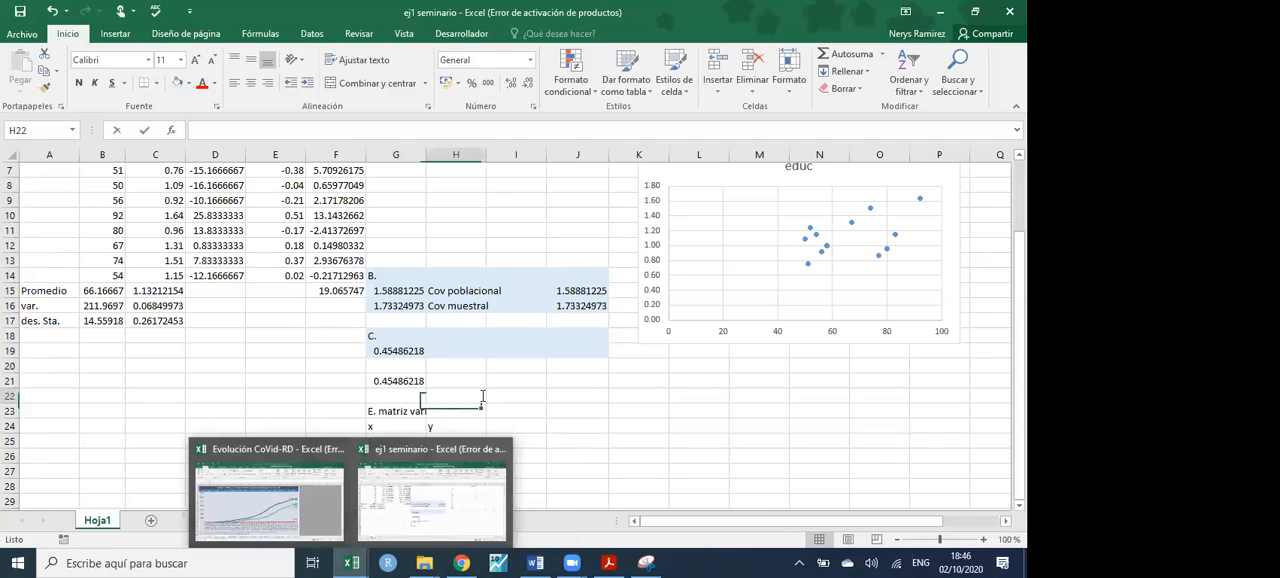
- Copy the labelled matrix F24:H26 to a second block starting at J24
left_click_drag(335, 427, 448, 457)
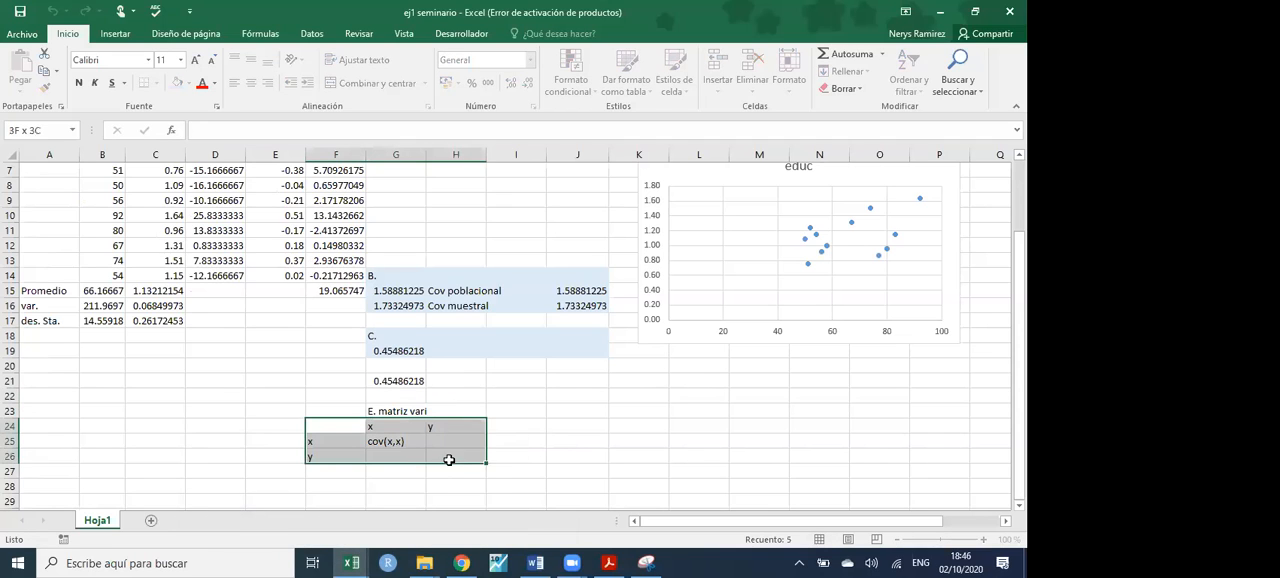
key("ctrl+c")
left_click(565, 425)
key("ctrl+v")
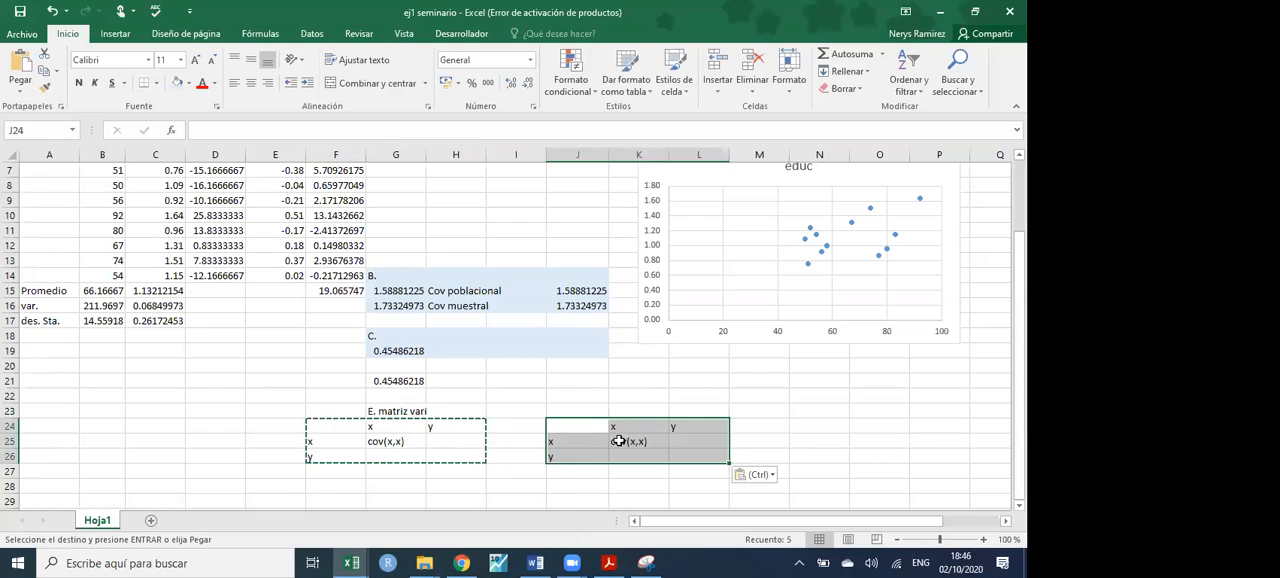
- Extend the text in K25 of the copied matrix to cov(x,x)=var(x)
double_click(660, 440)
type("=va")
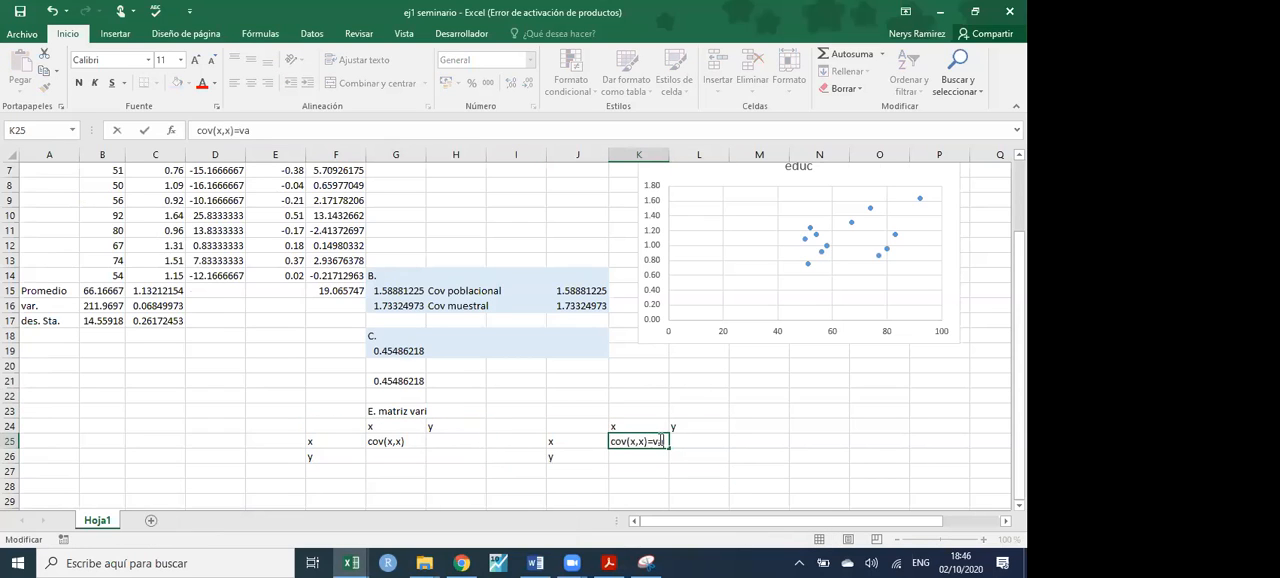
type("r(x)")
key("Return")
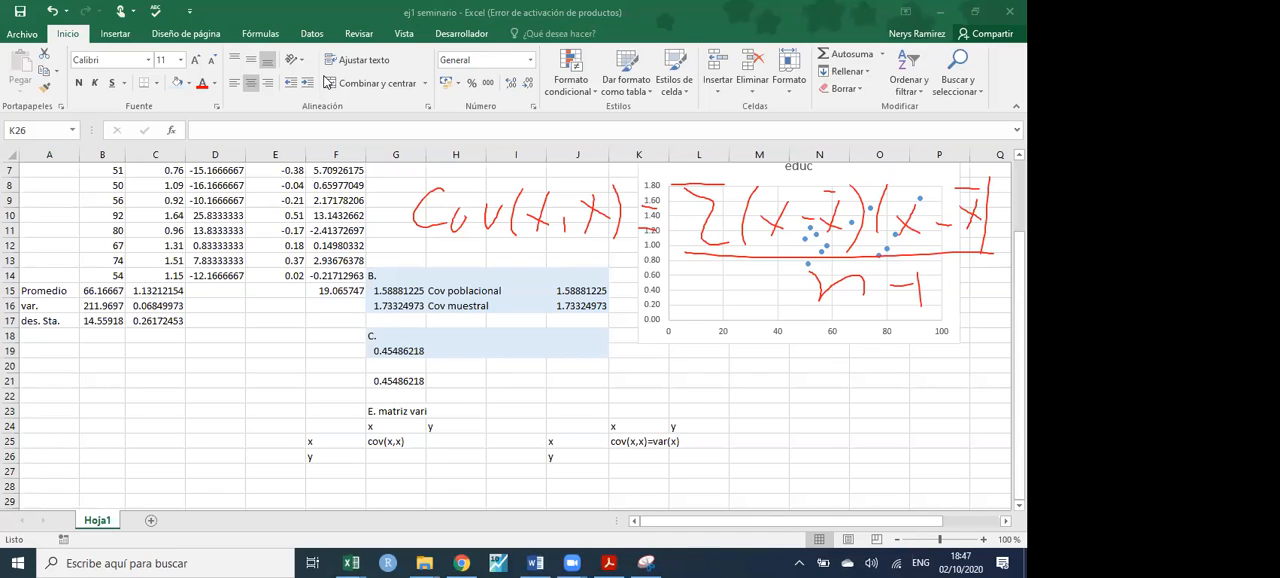
- Draw a brace over the handwritten covariance formula's numerator and write Σ(x−x̄)²/n above it
mouse_move(686, 153)
left_mouse_down()
mouse_move(878, 125)
mouse_move(1013, 146)
left_mouse_up()
left_click_drag(877, 69, 855, 111)
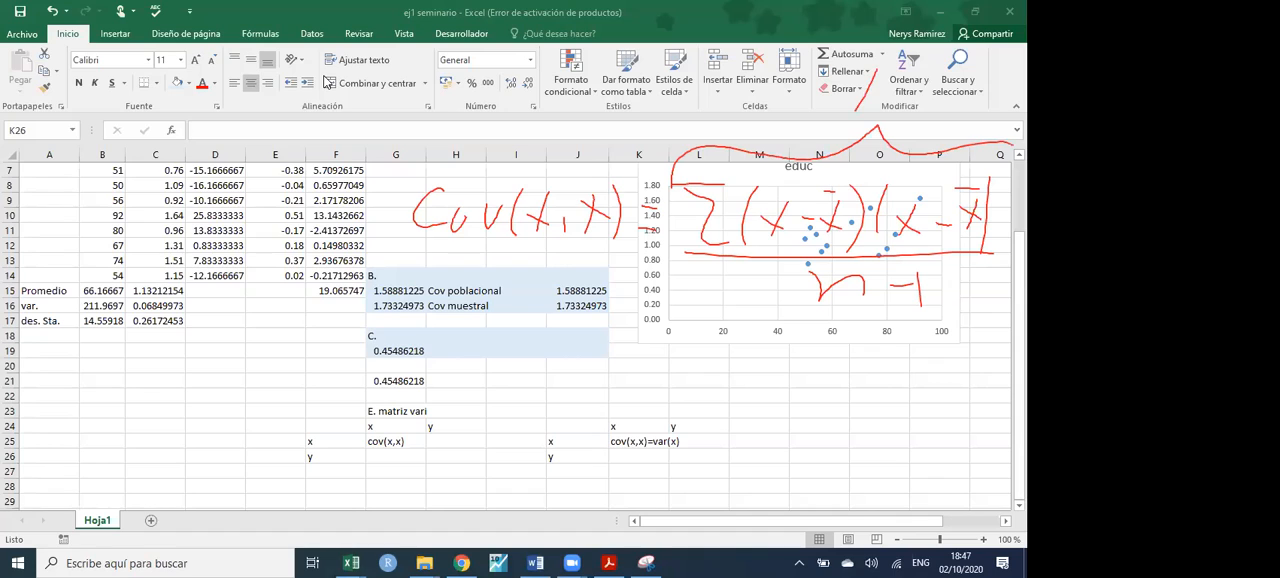
left_click_drag(961, 62, 955, 125)
left_click_drag(843, 66, 850, 130)
left_click_drag(960, 45, 983, 47)
left_click_drag(842, 77, 818, 108)
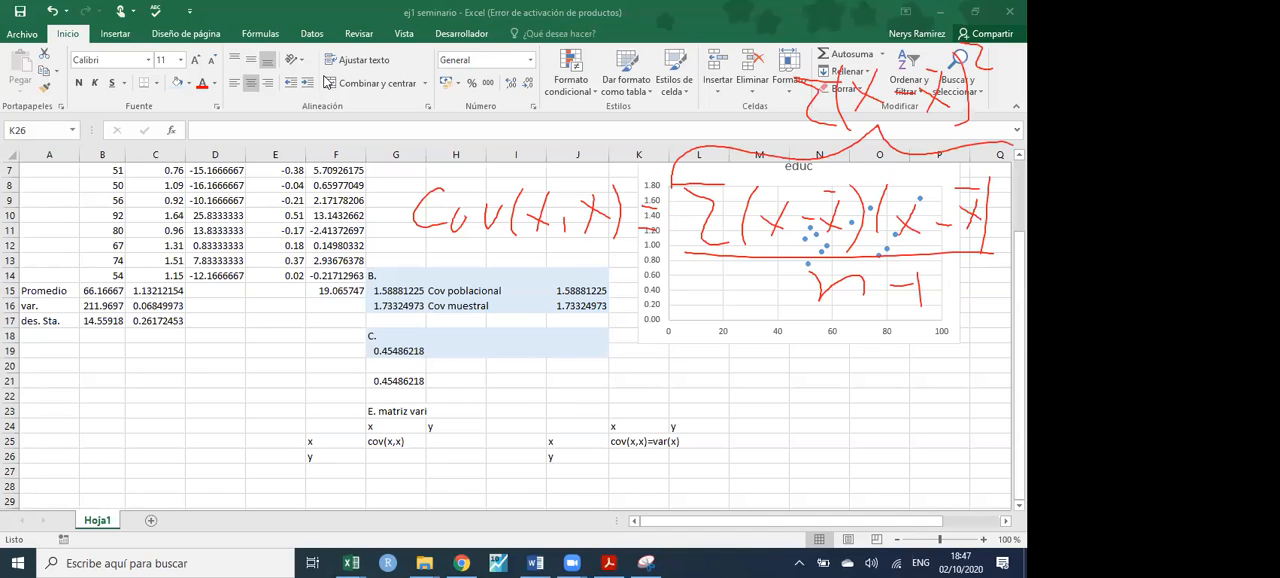
left_click_drag(990, 62, 982, 134)
left_click_drag(1000, 104, 1011, 130)
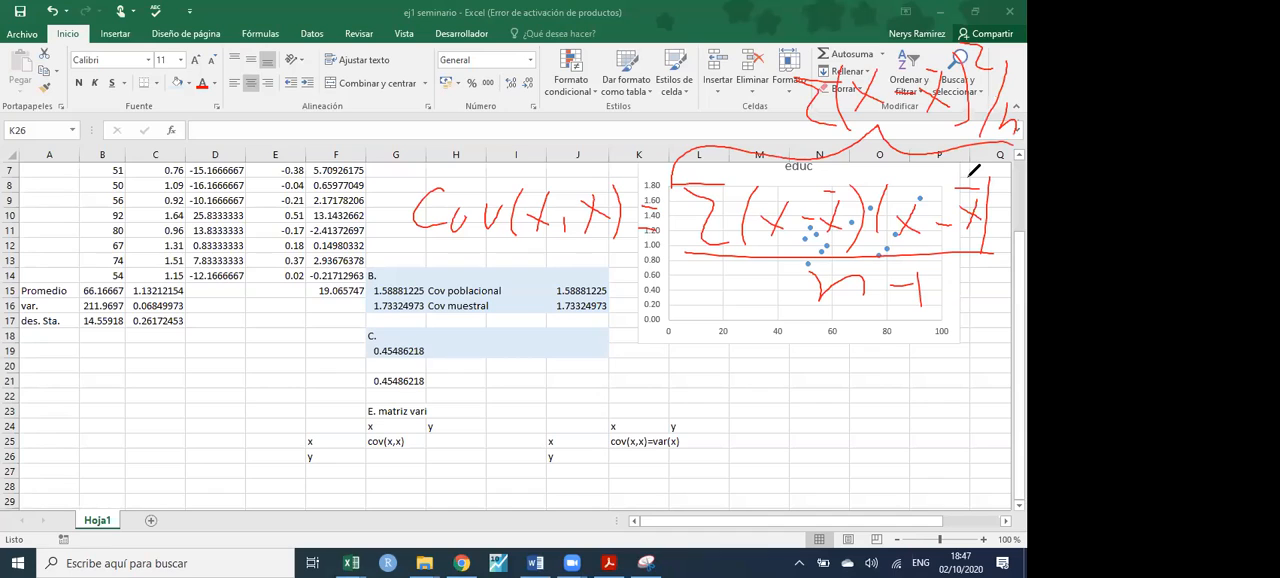
- Undo the latest handwritten strokes and clear the remaining covariance annotation from the sheet
key("ctrl+z")
key("ctrl+z")
key("ctrl+z")
key("ctrl+z")
key("ctrl+z")
key("ctrl+z")
key("ctrl+z")
key("ctrl+z")
key("ctrl+z")
key("ctrl+z")
key("ctrl+z")
key("ctrl+z")
key("ctrl+z")
key("ctrl+z")
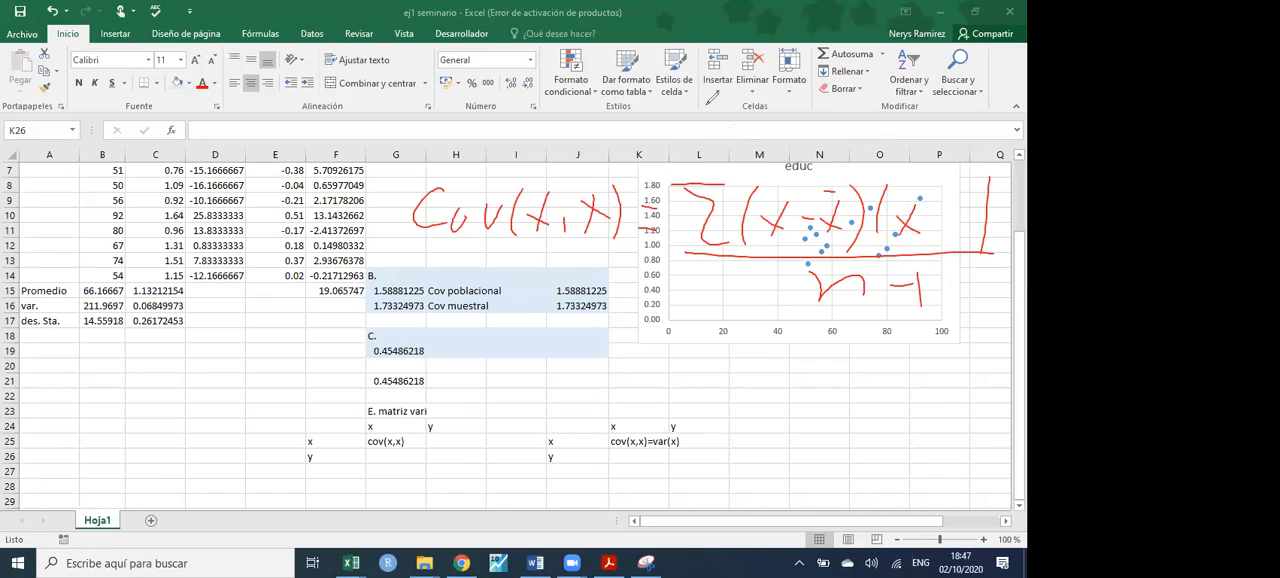
left_click(712, 97)
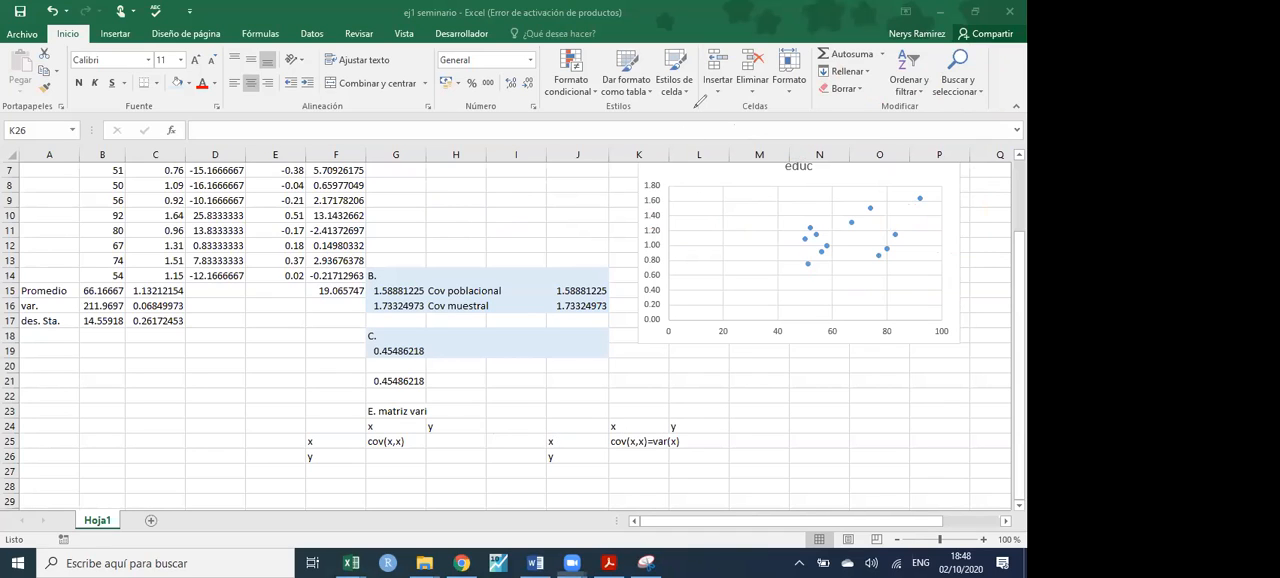
- Fit column K to its contents and copy the K25 text to L26
left_click(669, 154)
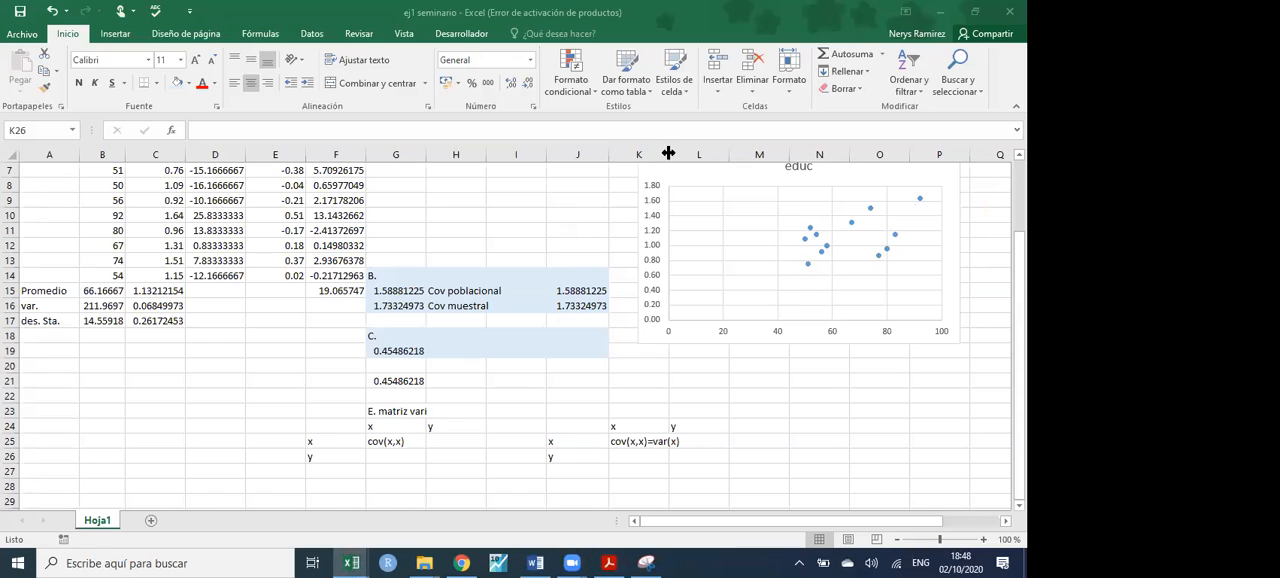
double_click(669, 154)
left_click(652, 444)
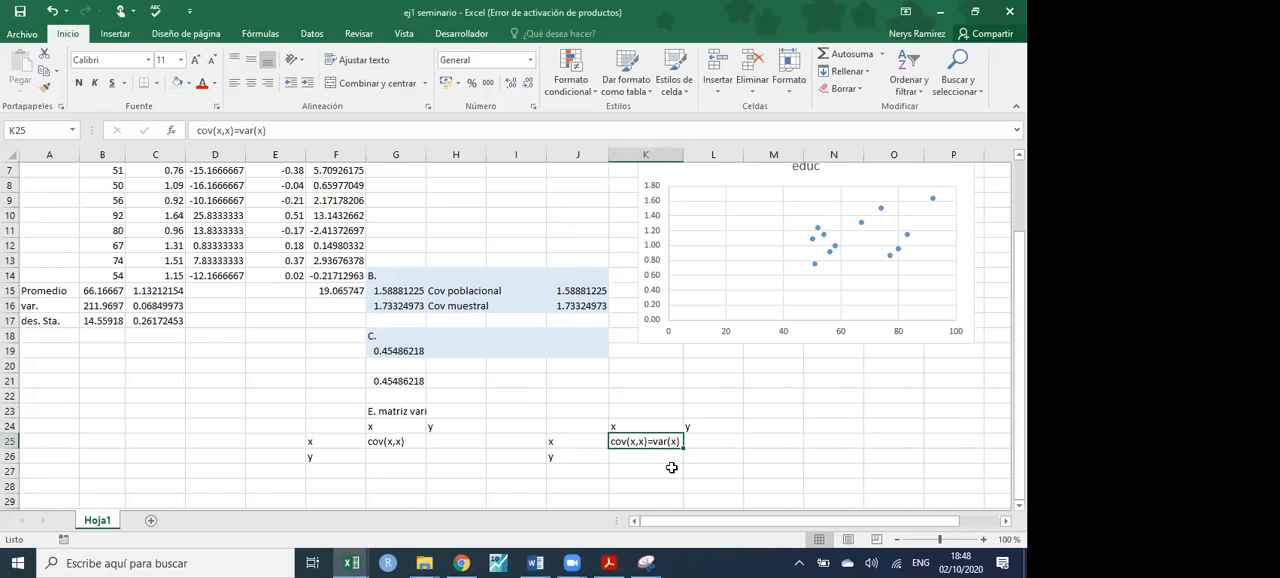
key("ctrl+c")
left_click(709, 459)
key("ctrl+v")
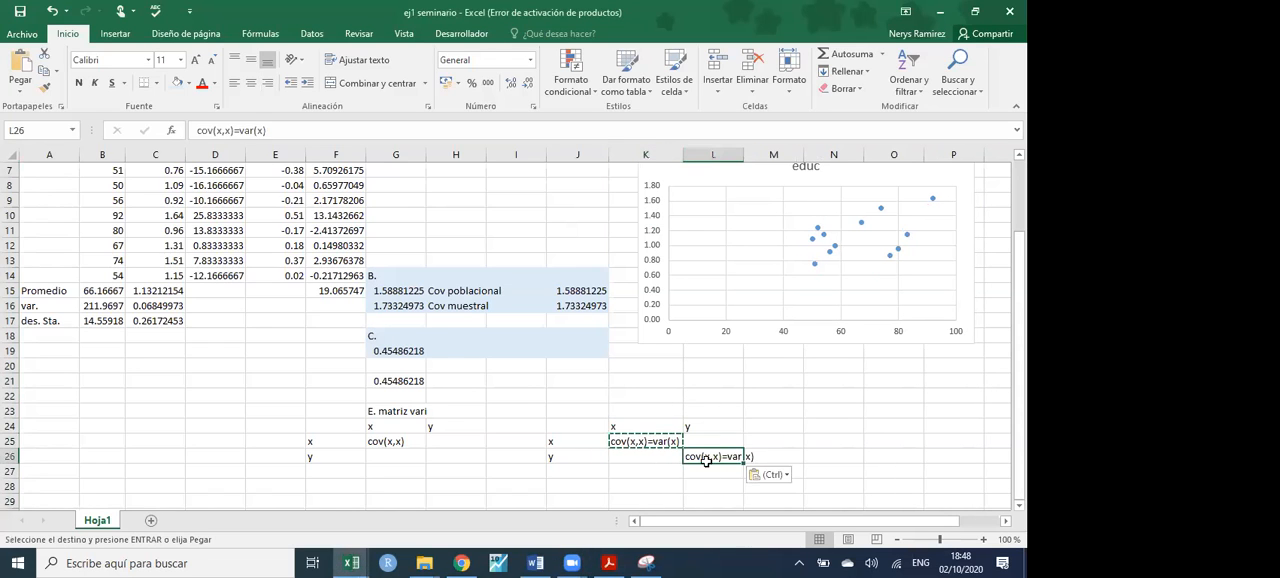
- Change the text in L26 to cov(y,y)=var(y) and widen column L to fit it
double_click(720, 456)
key("BackSpace")
key("BackSpace")
key("BackSpace")
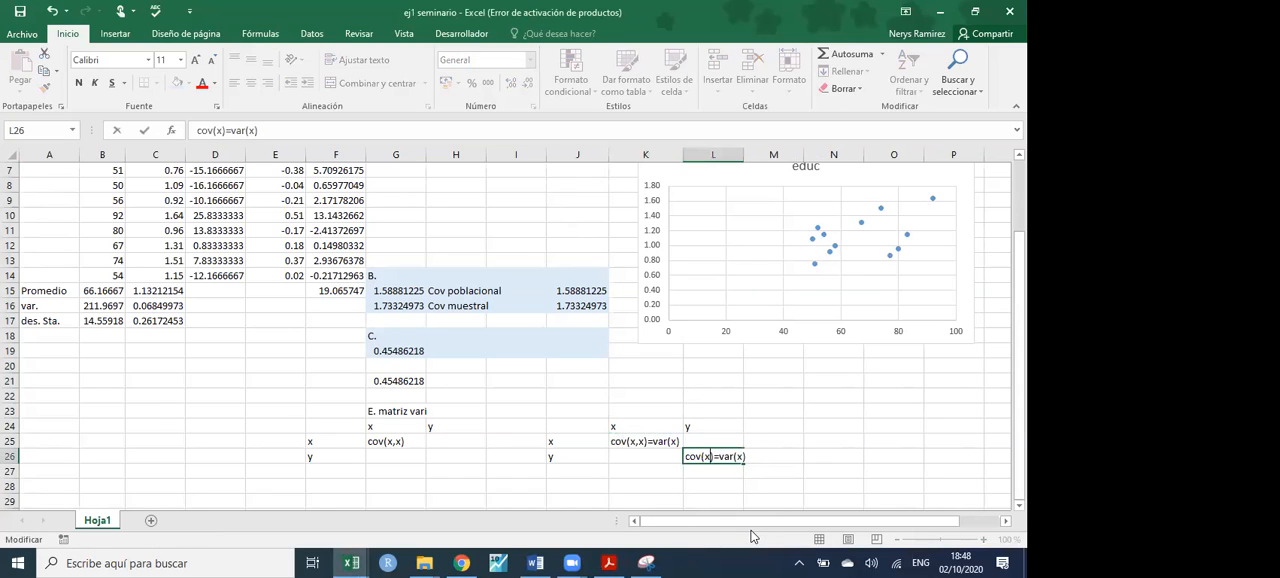
type("y,y")
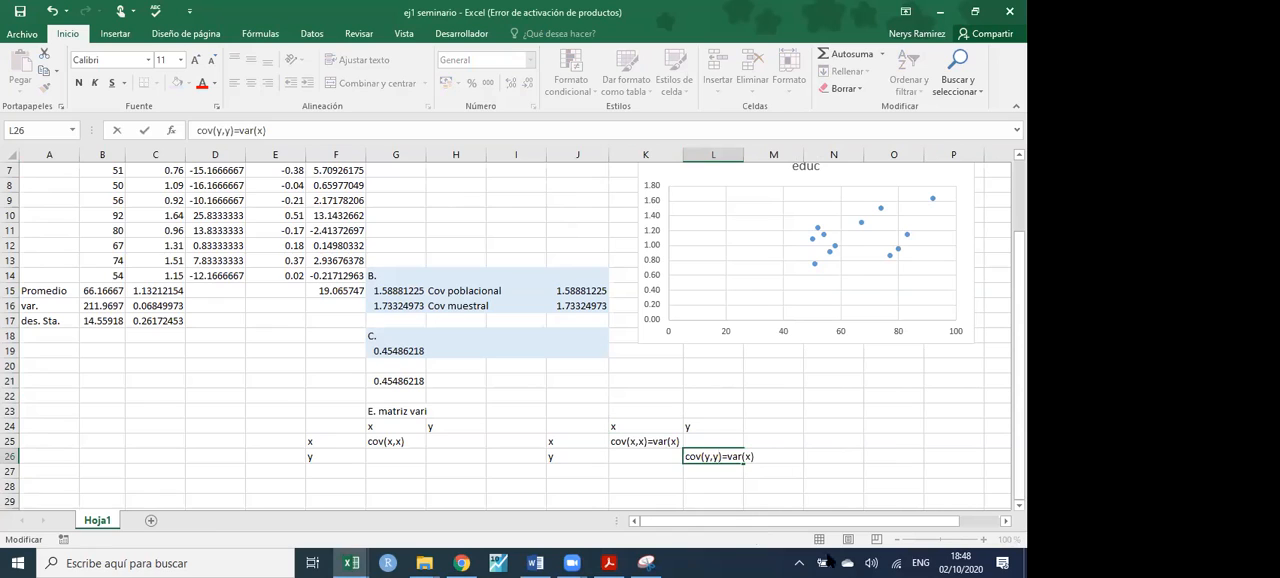
double_click(748, 456)
type("y")
key("Return")
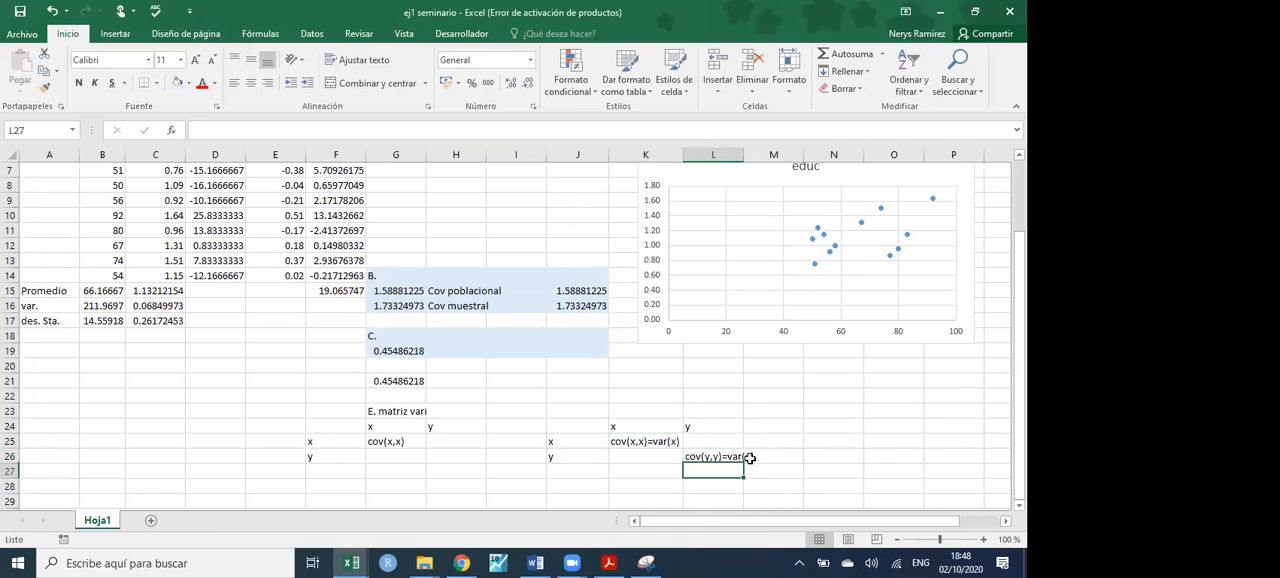
left_click_drag(742, 155, 756, 156)
- Fill the K25 text down to K26 and change the copy to cov(y,x)
left_click(672, 450)
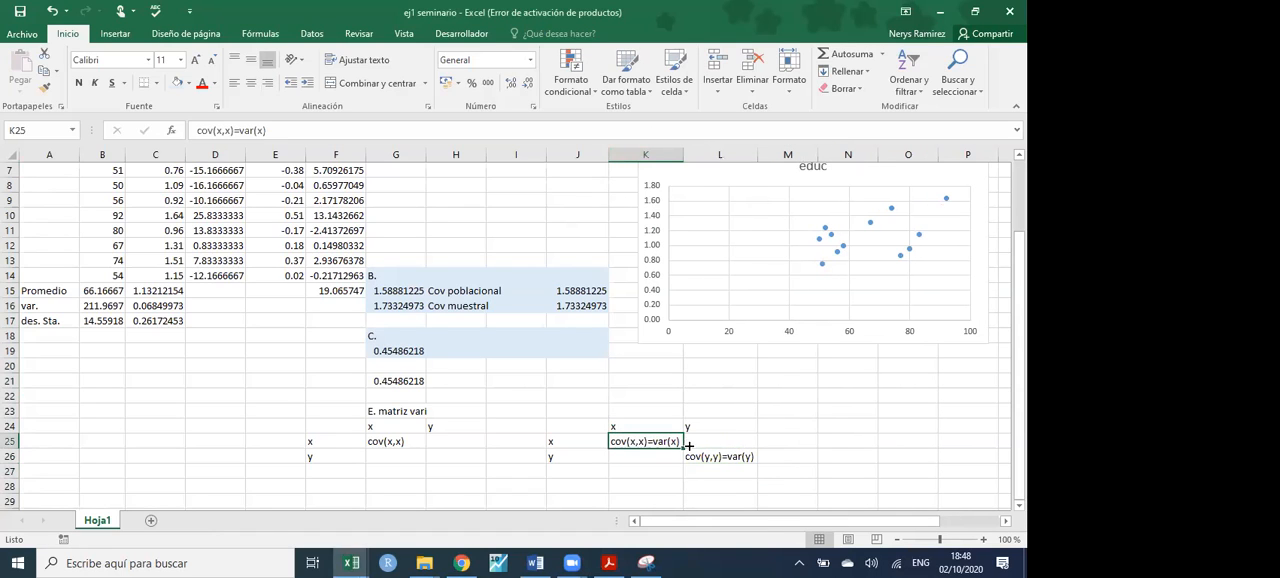
left_click_drag(681, 444, 678, 457)
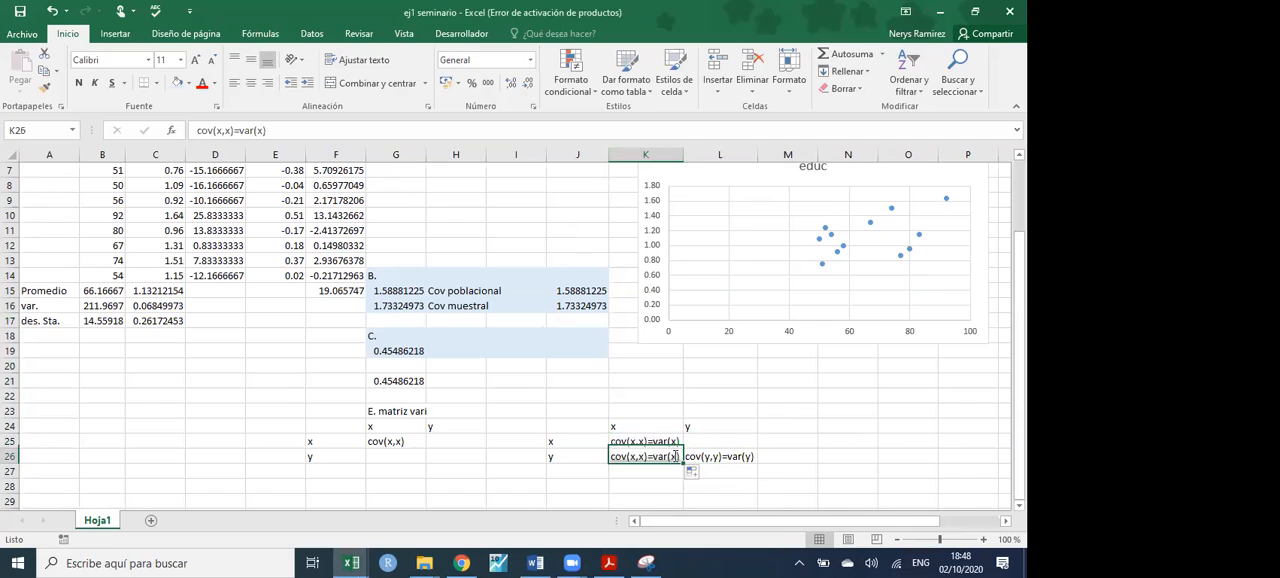
double_click(676, 456)
key("BackSpace")
key("BackSpace")
key("BackSpace")
key("BackSpace")
key("BackSpace")
key("BackSpace")
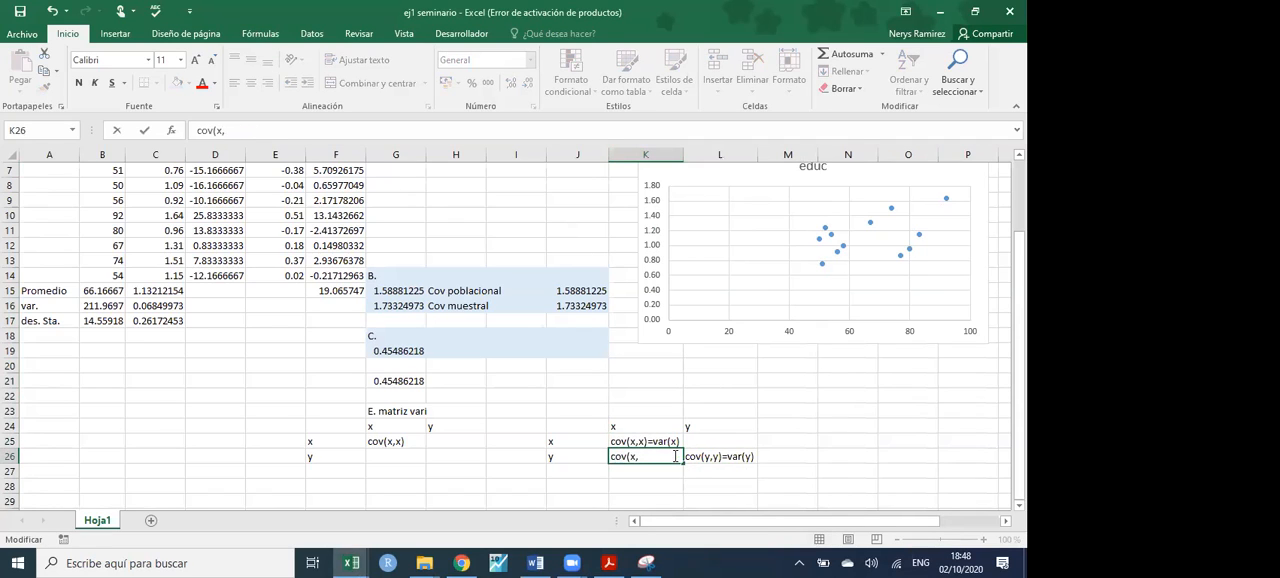
type("(y,x")
left_click(720, 430)
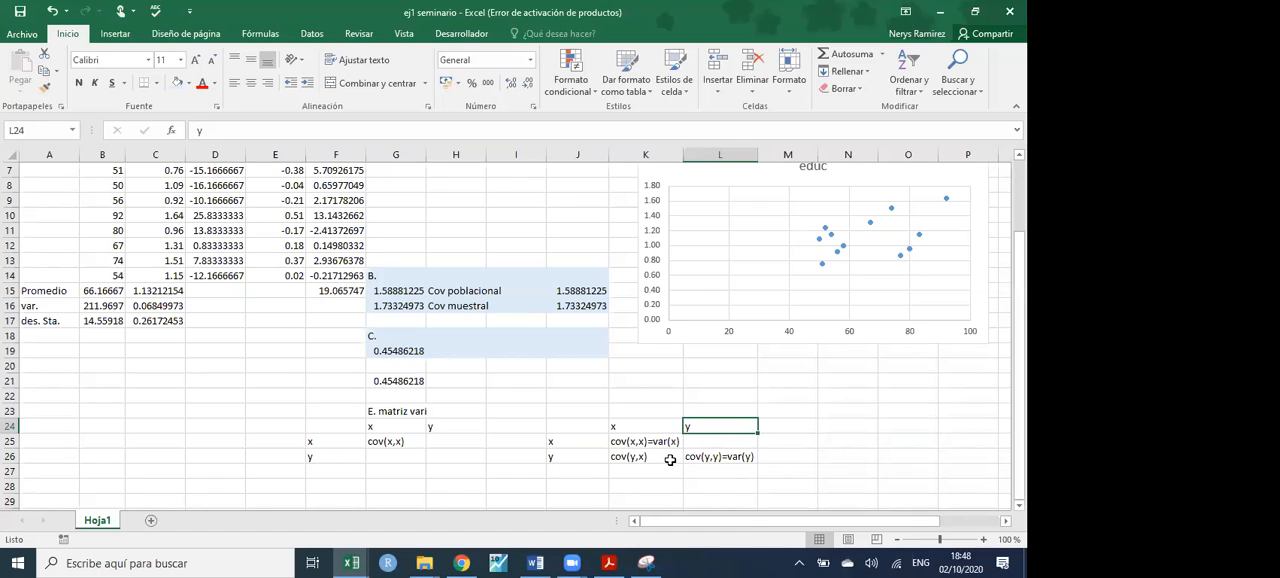
- Copy the cov(y,x) text from K26 to L25 to complete the symbolic matrix
left_click(699, 440)
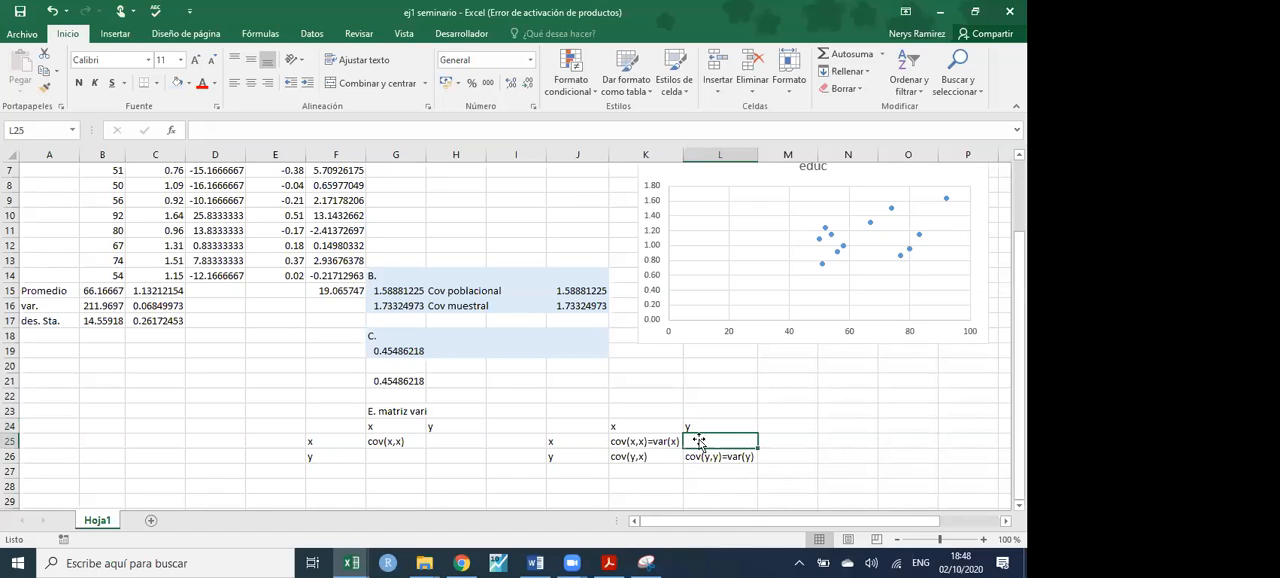
left_click(653, 458)
key("ctrl+c")
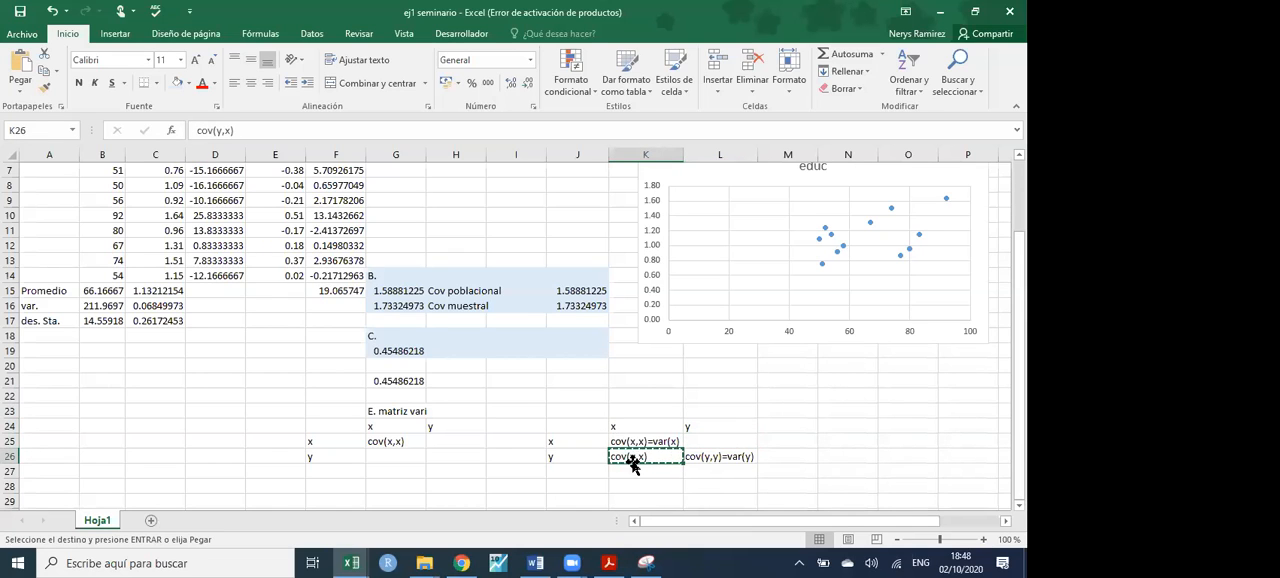
left_click(699, 441)
key("ctrl+v")
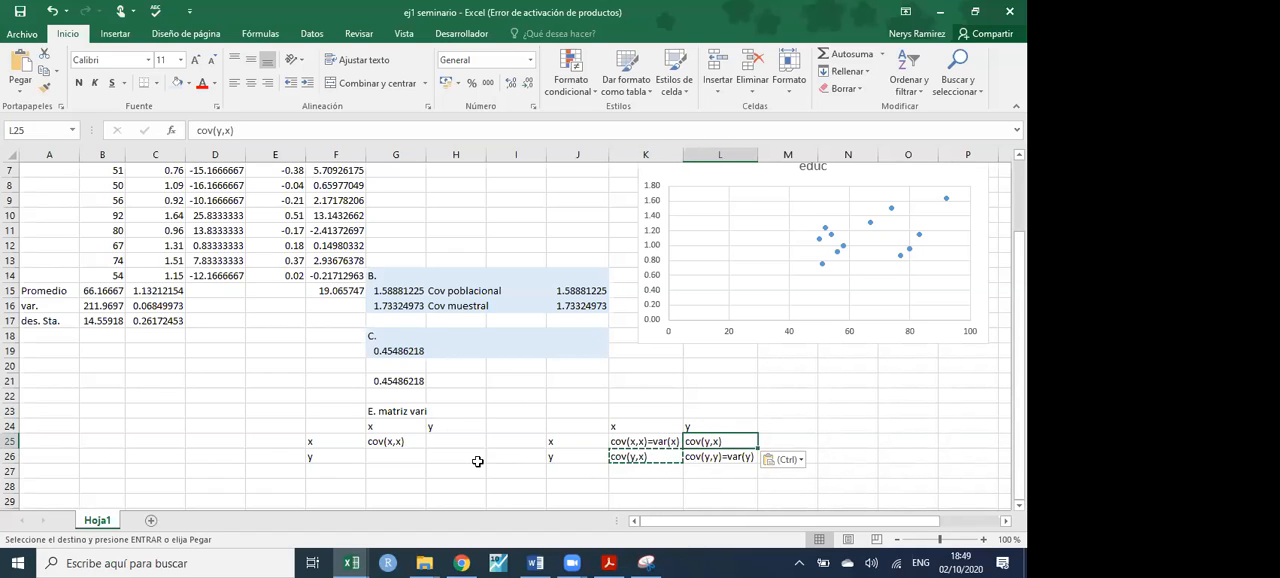
- Replace the text in G25 of the first matrix with the variance of x, using =B16
left_click(405, 440)
key("Escape")
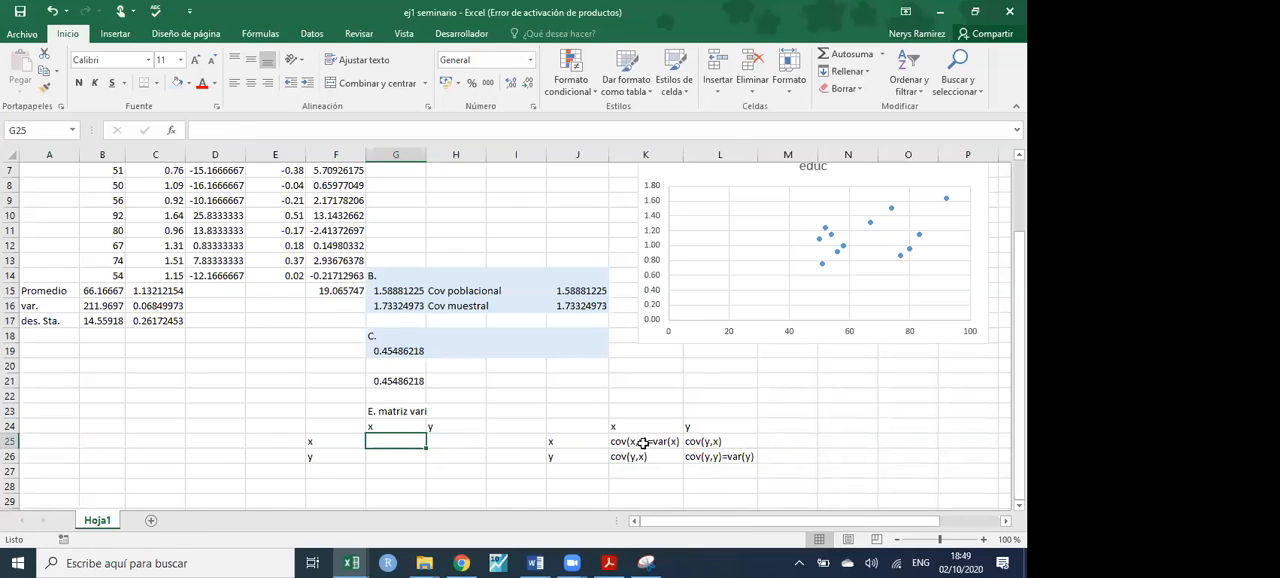
type("=")
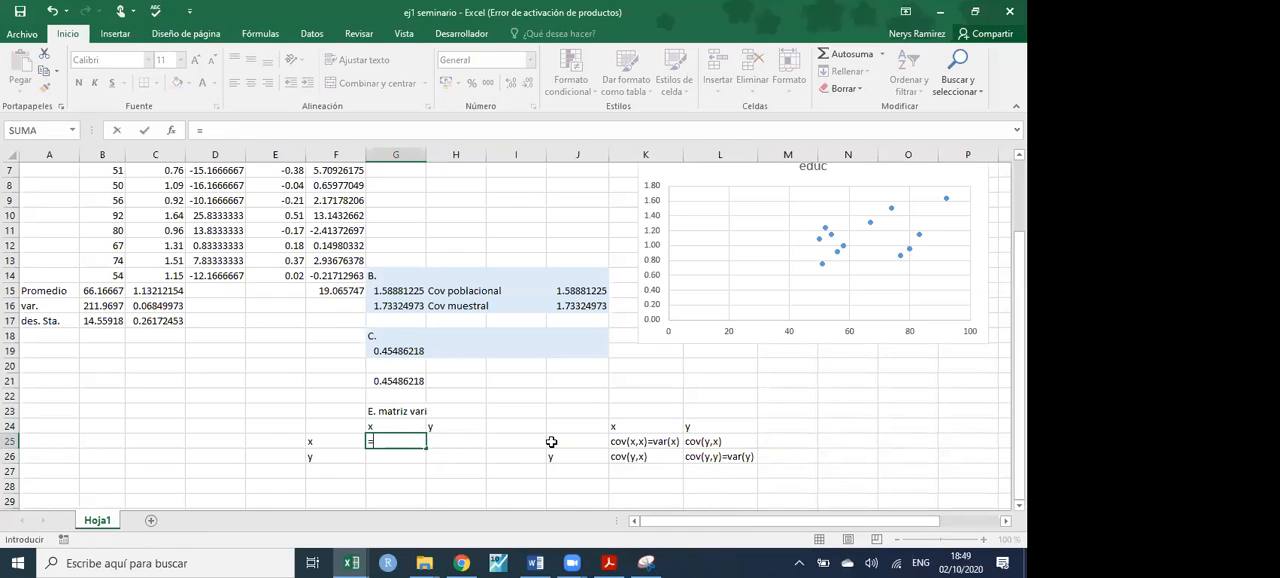
left_click(103, 305)
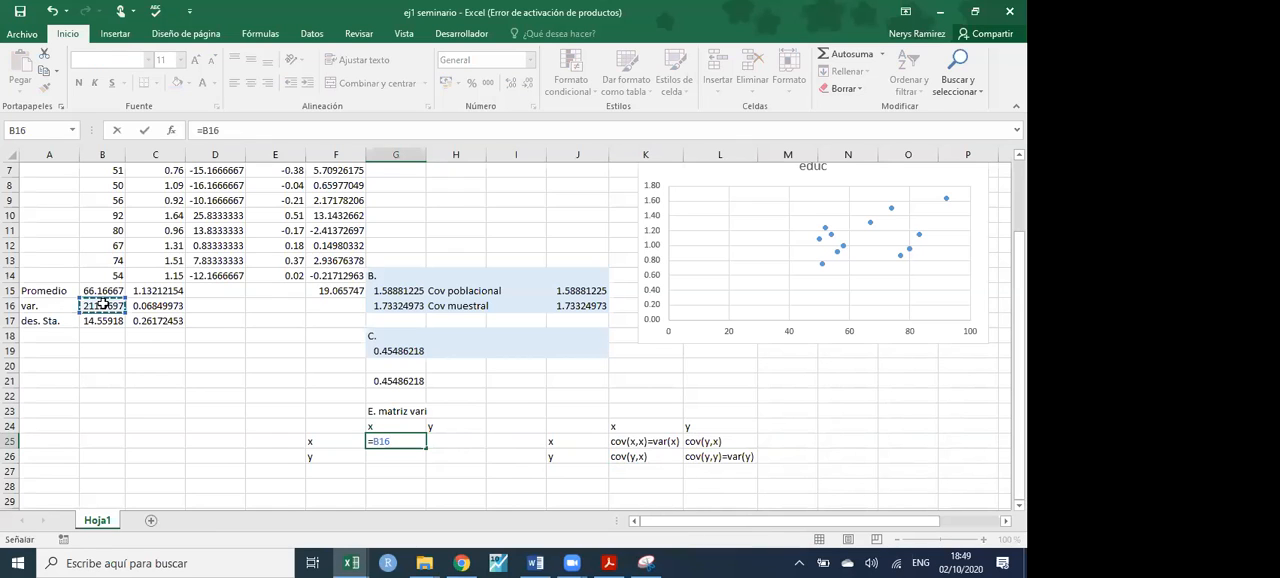
key("Return")
- Link H26 of the first matrix to the variance of y in C16
left_click(461, 453)
type("=")
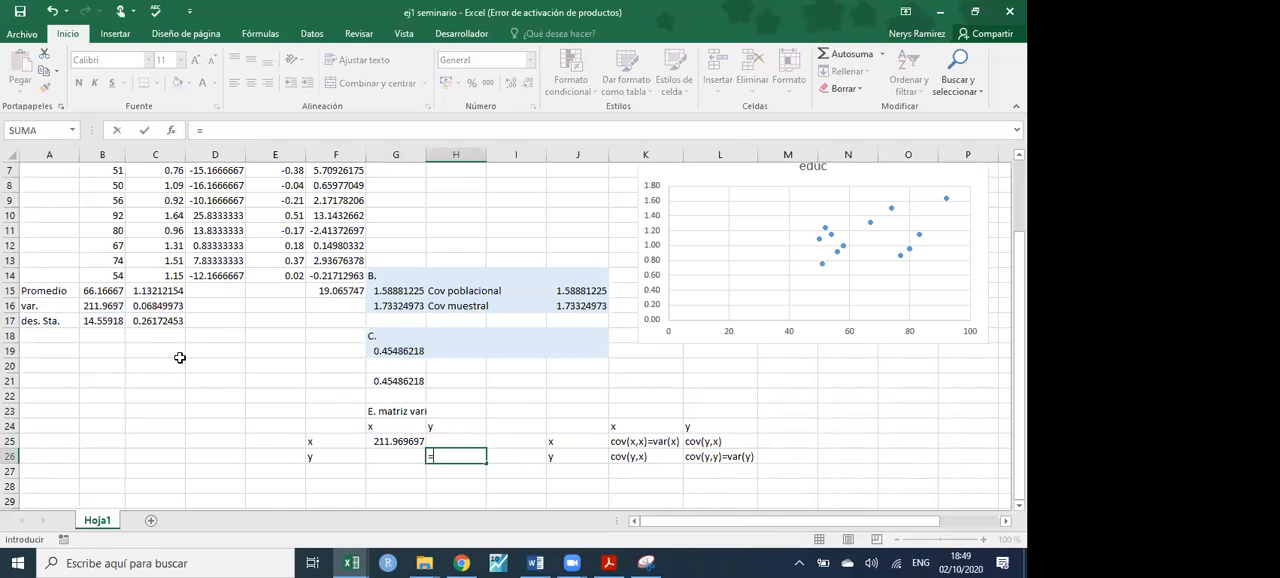
left_click(137, 304)
key("Return")
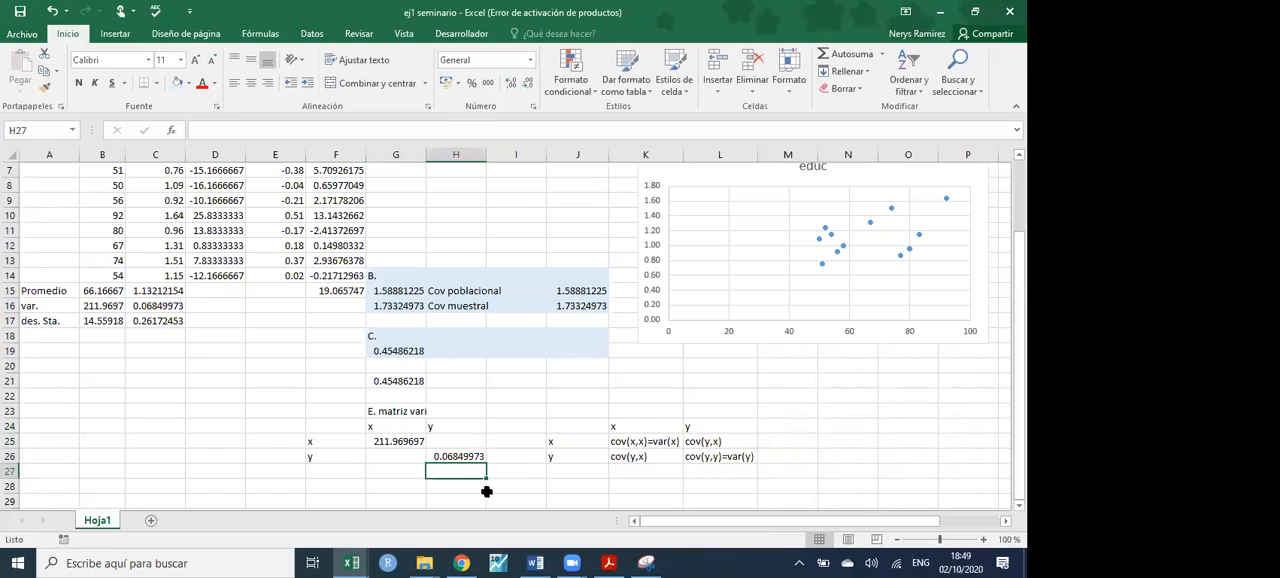
- Link H25 and G26 of the variance matrix to the sample covariance in J16
left_click(455, 440)
type("=")
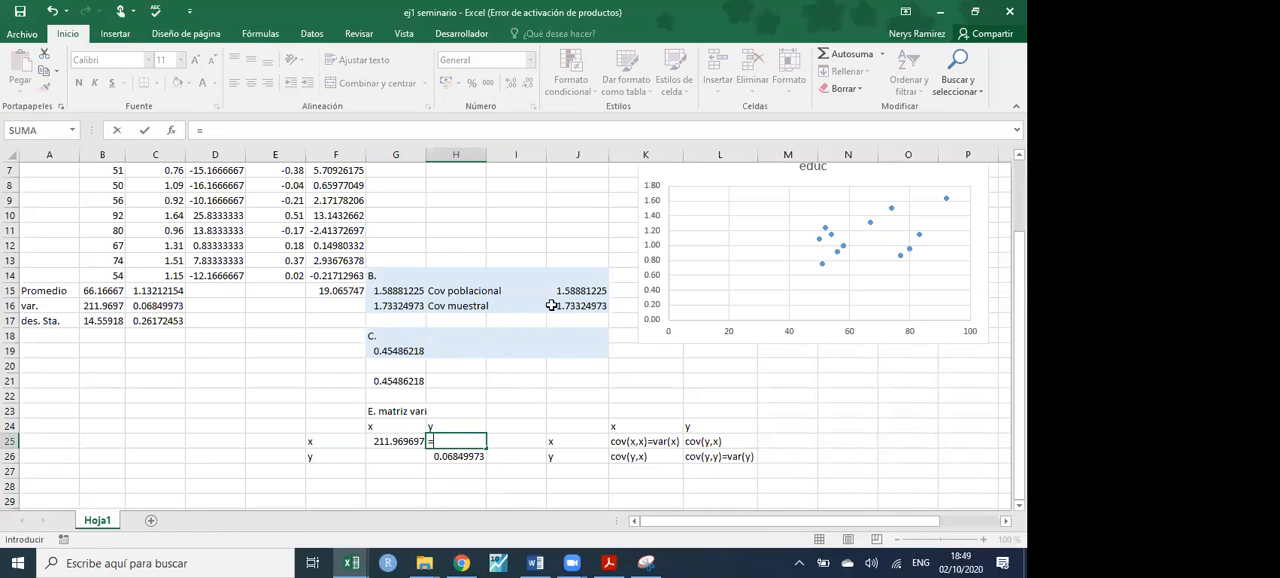
left_click(566, 305)
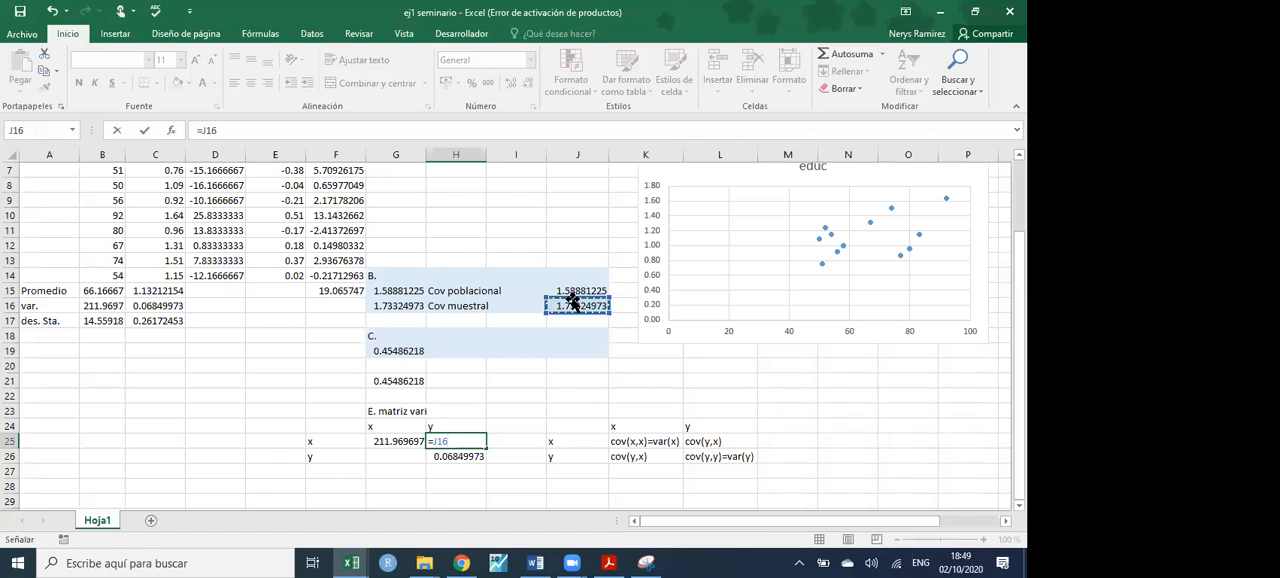
key("Return")
left_click(407, 452)
type("=")
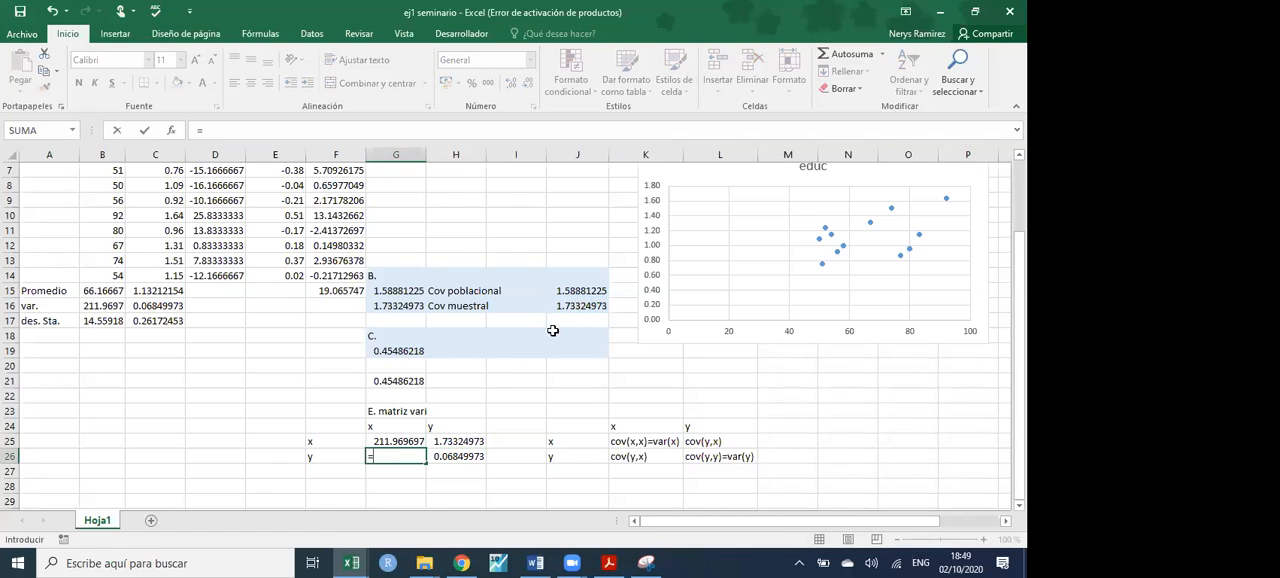
left_click(570, 304)
key("Return")
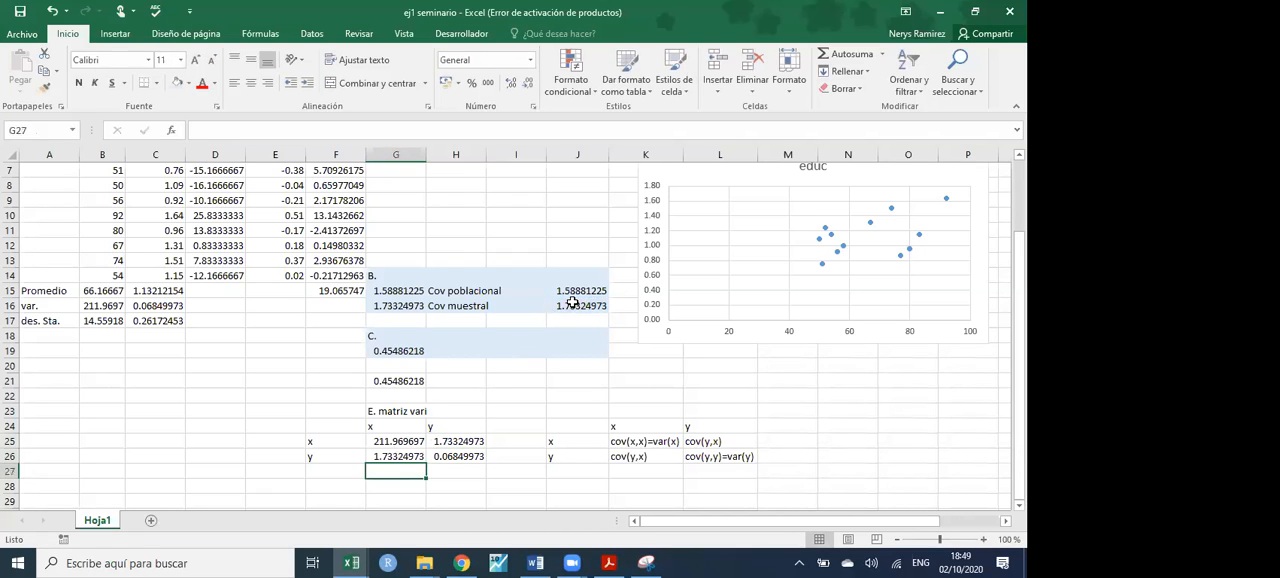
- Examine the diagonal variances and the off-diagonal covariances in the matrix G25:H26
left_click(412, 438)
key("shift+Right")
key("shift+Down")
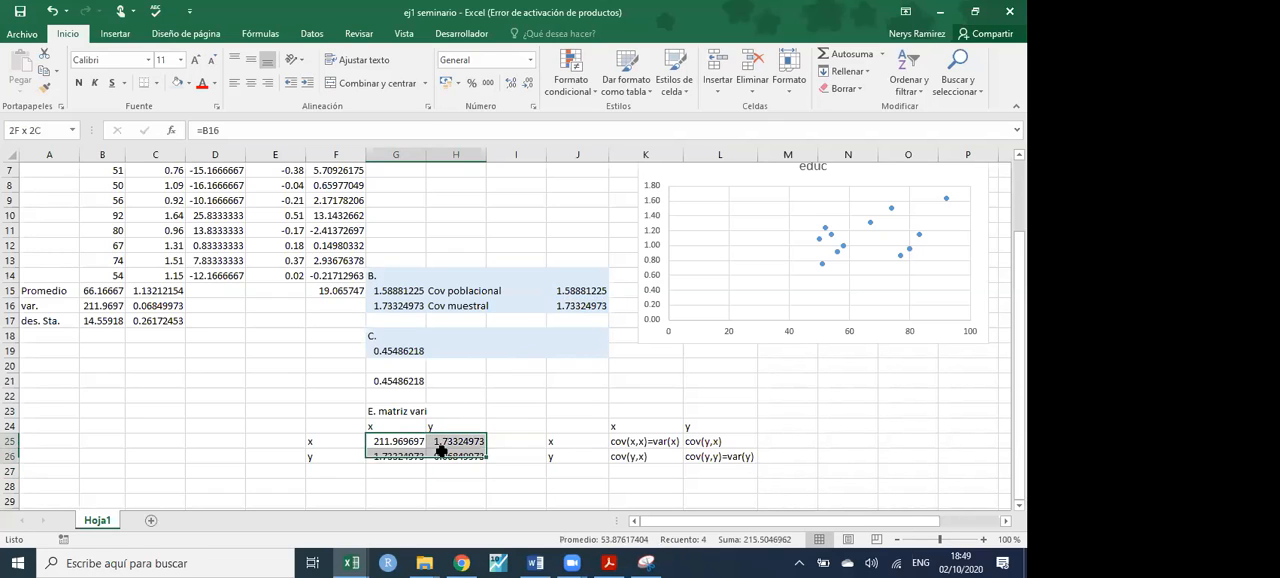
left_click(410, 445)
left_click(462, 464, "ctrl")
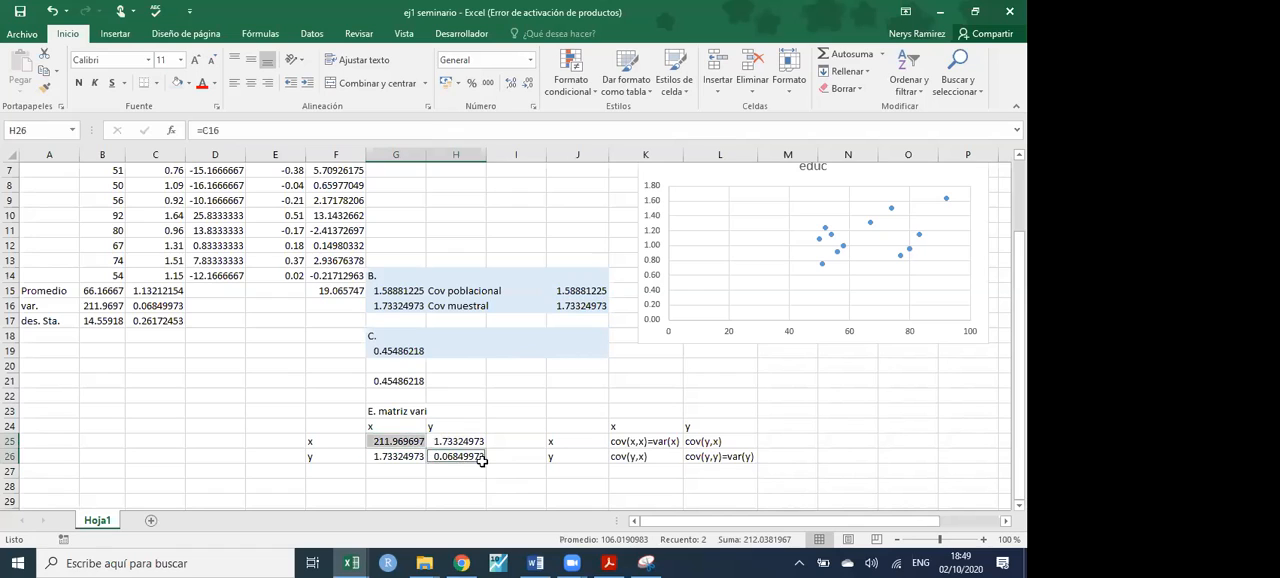
left_click(504, 471, "ctrl")
left_click(556, 485, "ctrl")
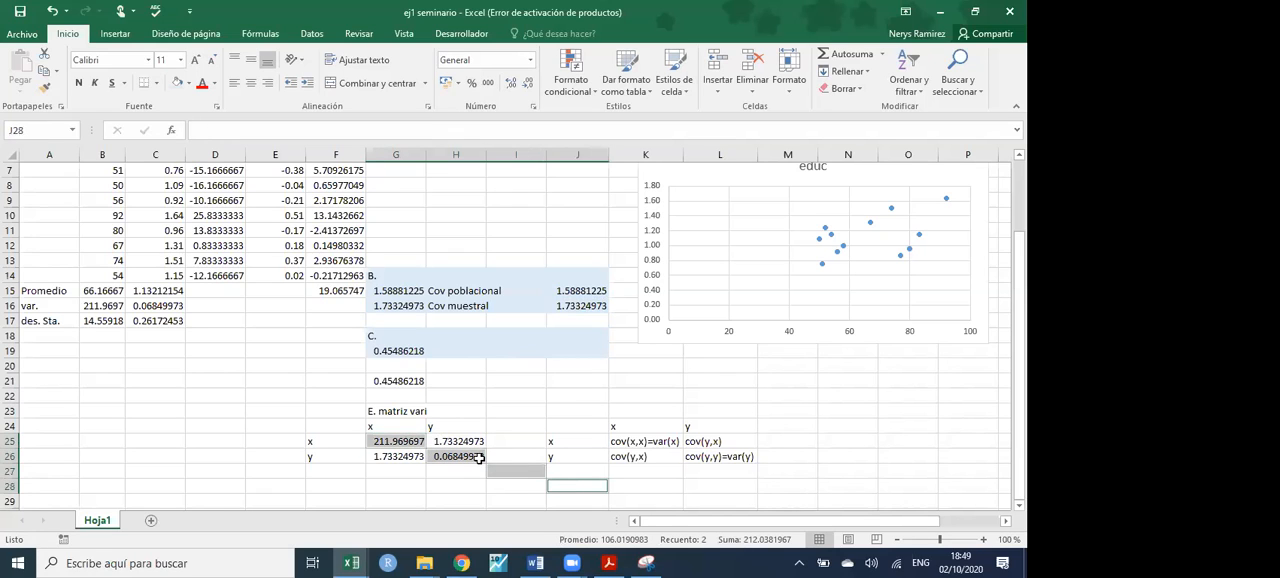
left_click(455, 441)
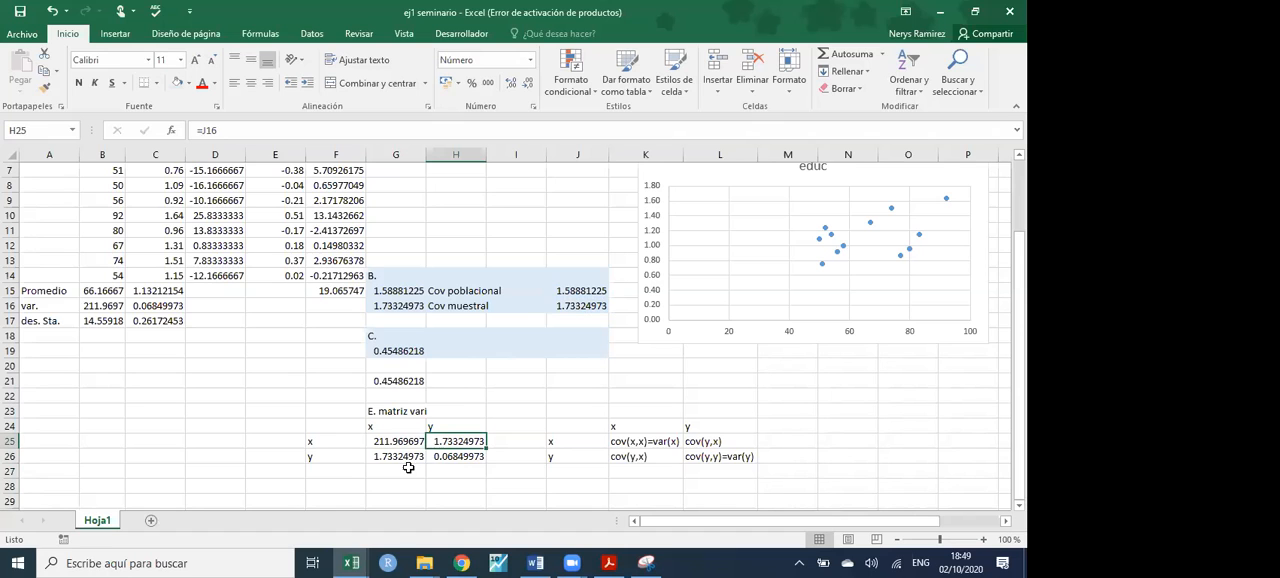
- Enter the heading "F. matriz de corr" in G28 below the variance matrix
scroll(408, 467, "down", 2)
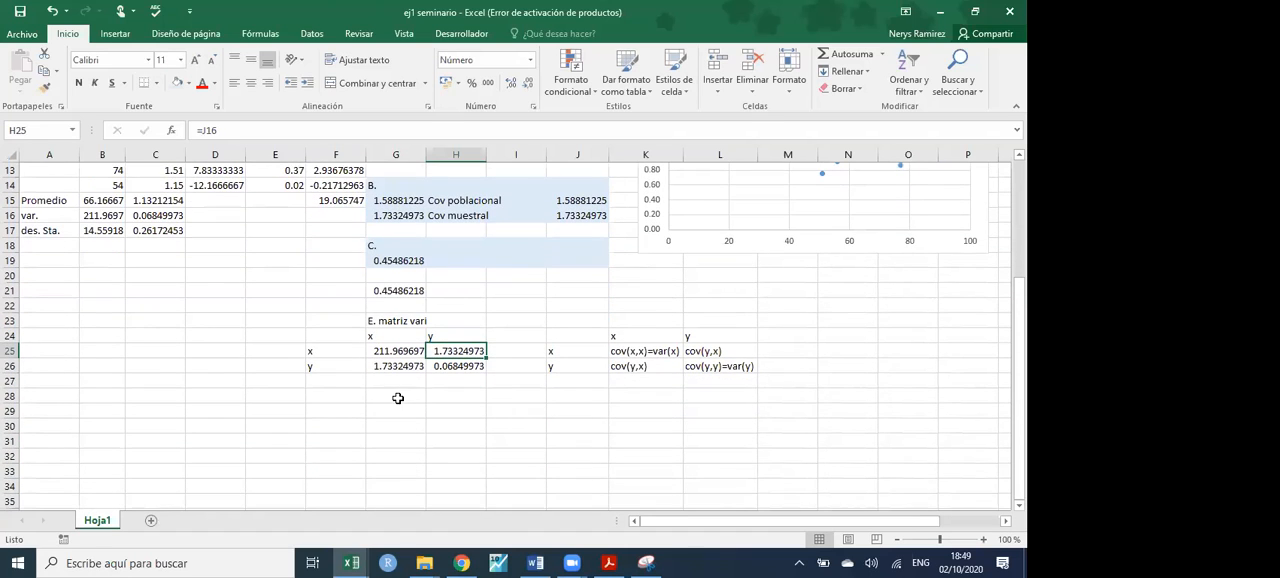
left_click(398, 395)
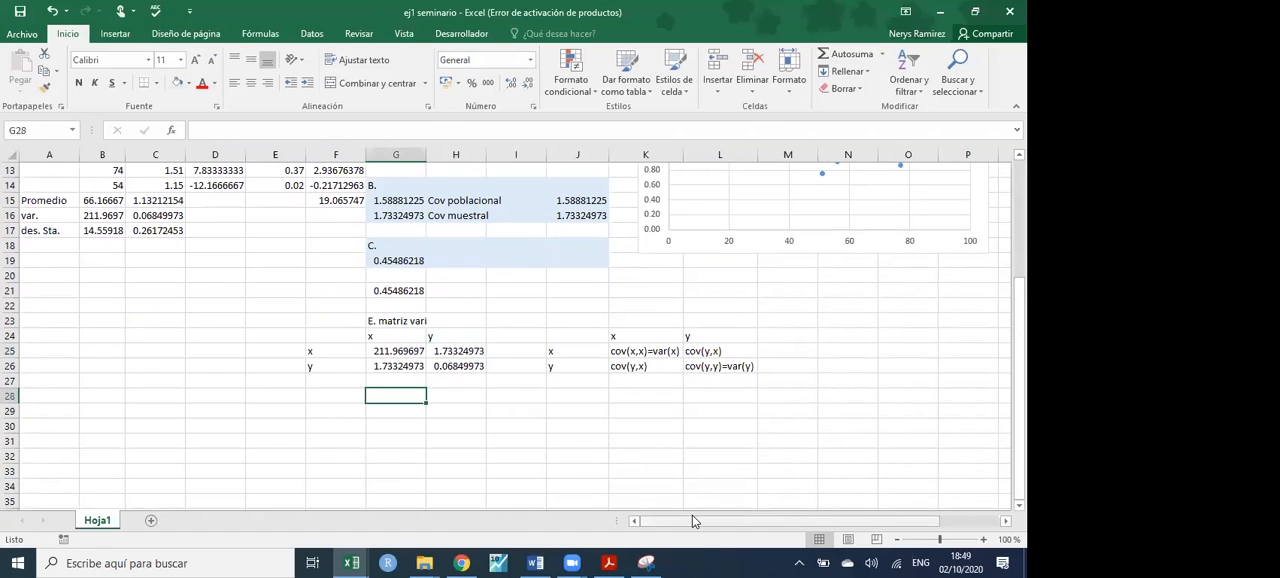
type("F")
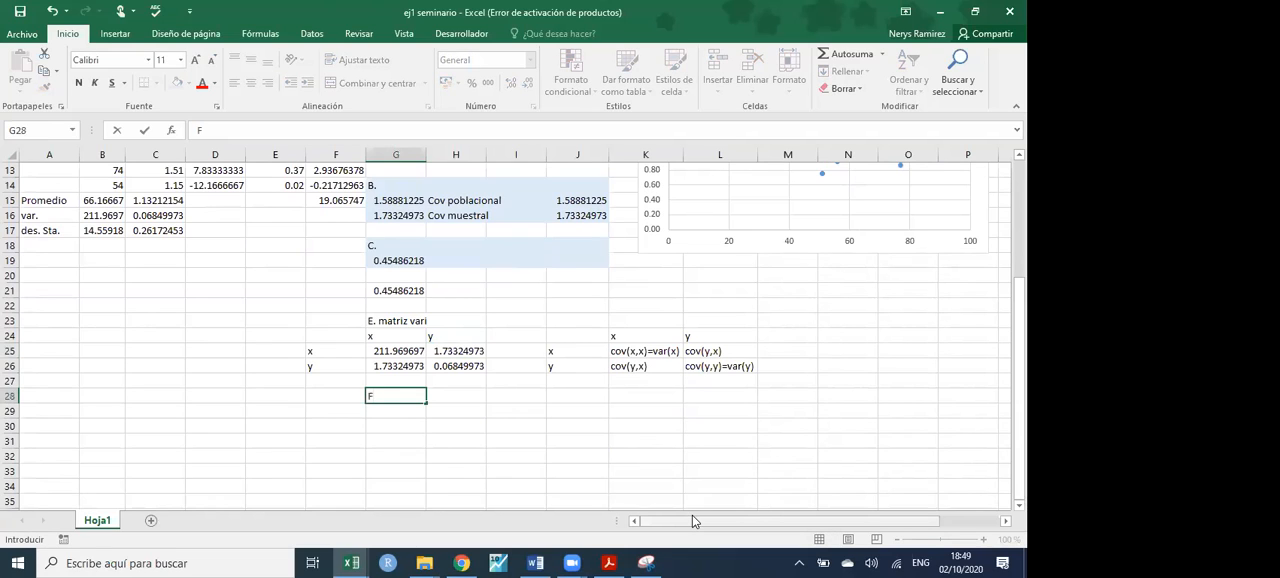
type(". matriz de corr")
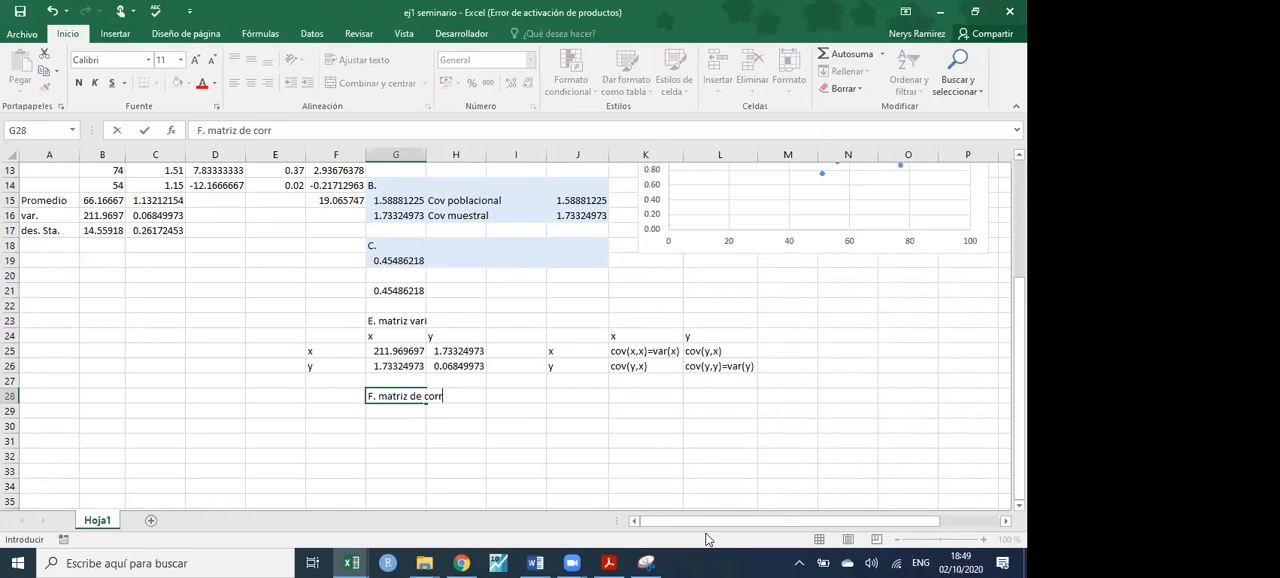
left_click(537, 487)
- Copy both matrices in F24:L26 to F29 and clear the copied numeric values in G30:H31
left_click_drag(343, 338, 720, 366)
key("ctrl+c")
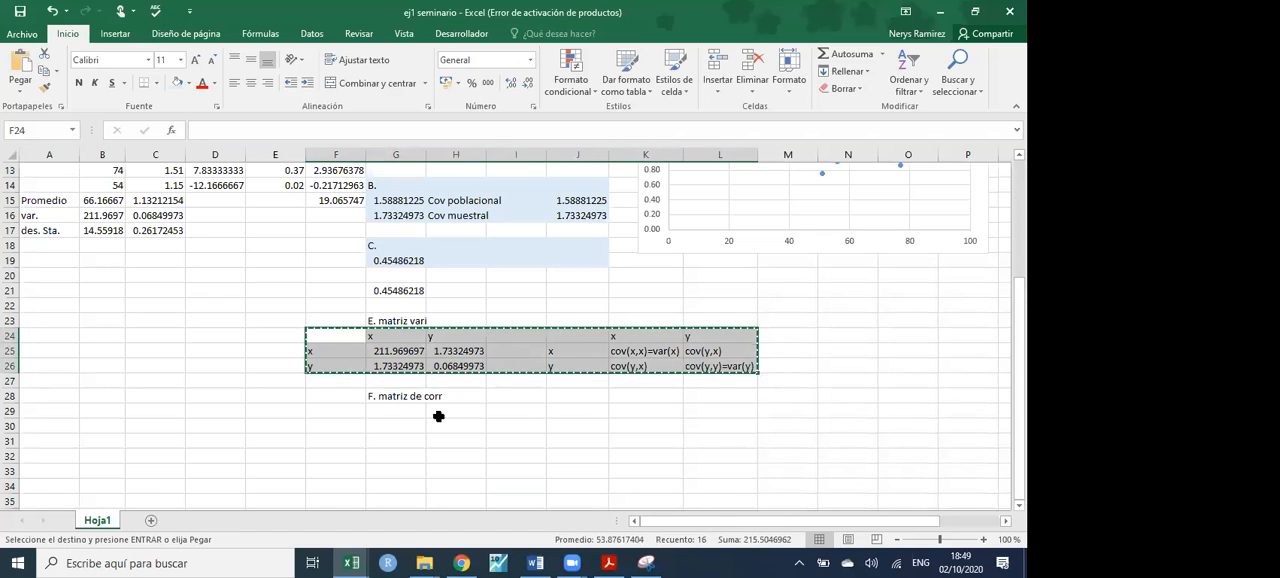
left_click(350, 411)
key("ctrl+v")
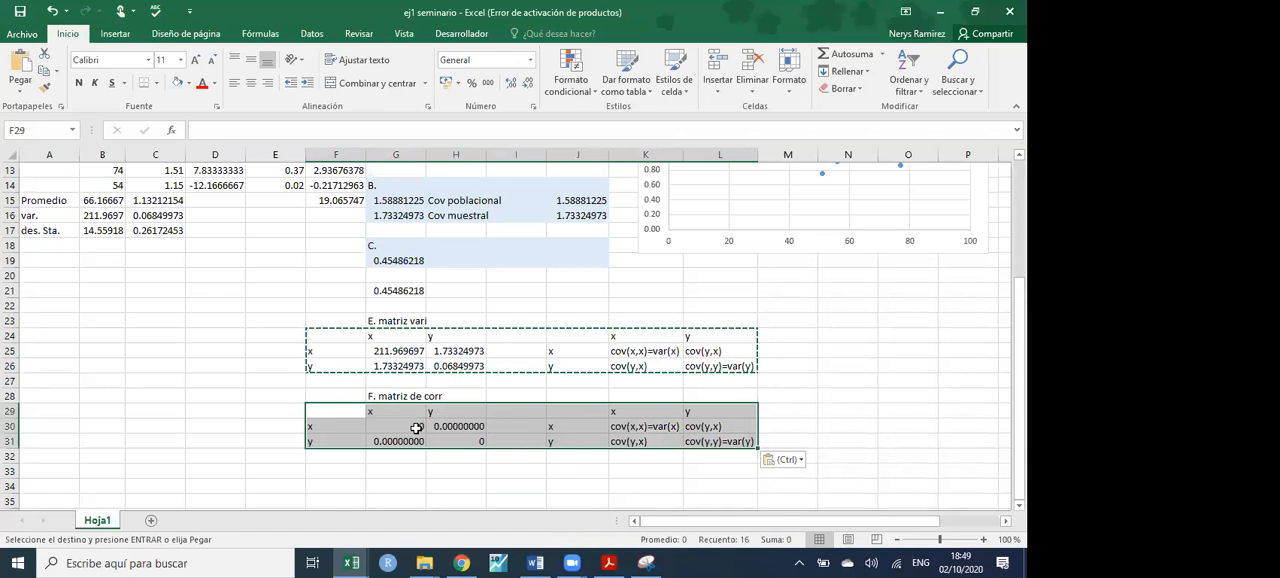
left_click_drag(416, 428, 470, 441)
key("Delete")
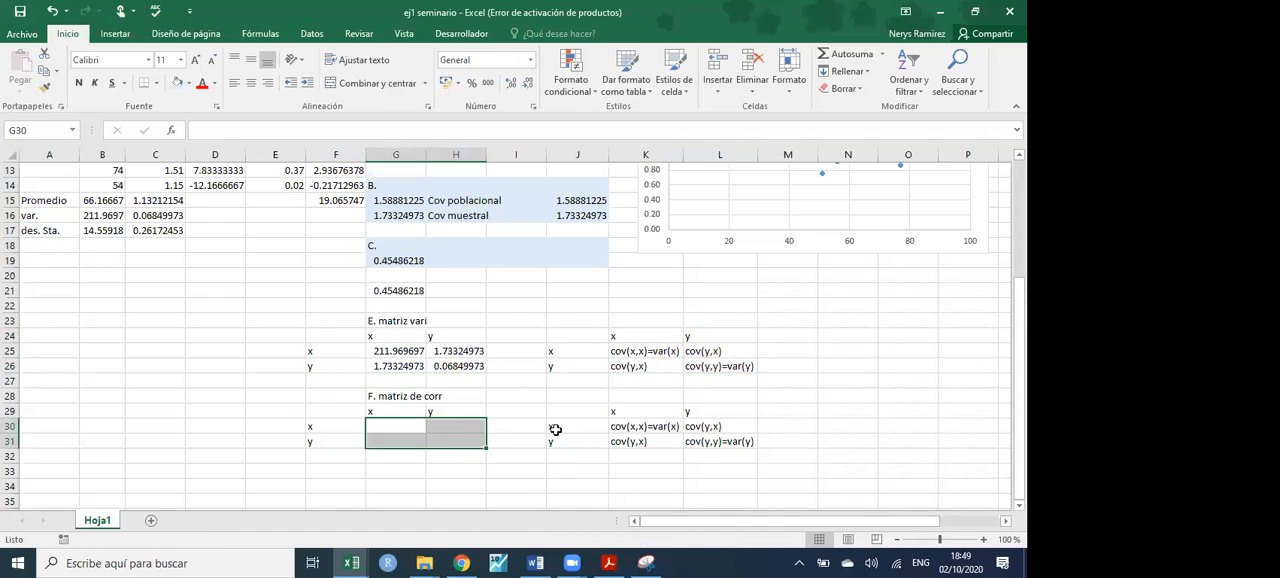
- Change the text in K30 of the copied symbolic matrix to cor(x,x)
double_click(629, 427)
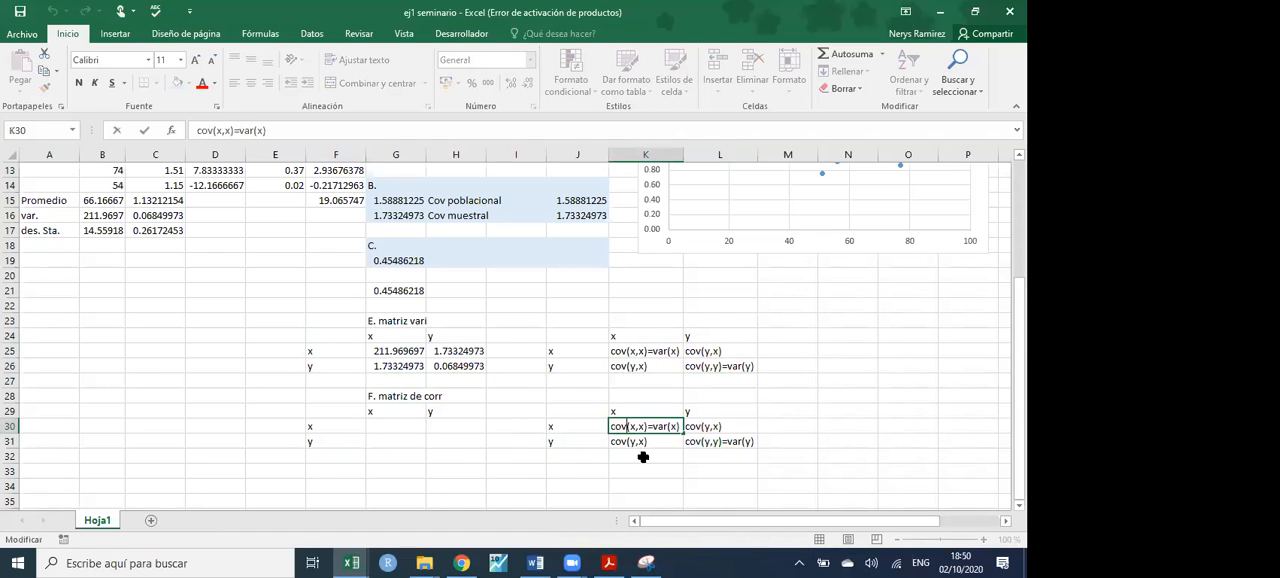
key("BackSpace")
type("r")
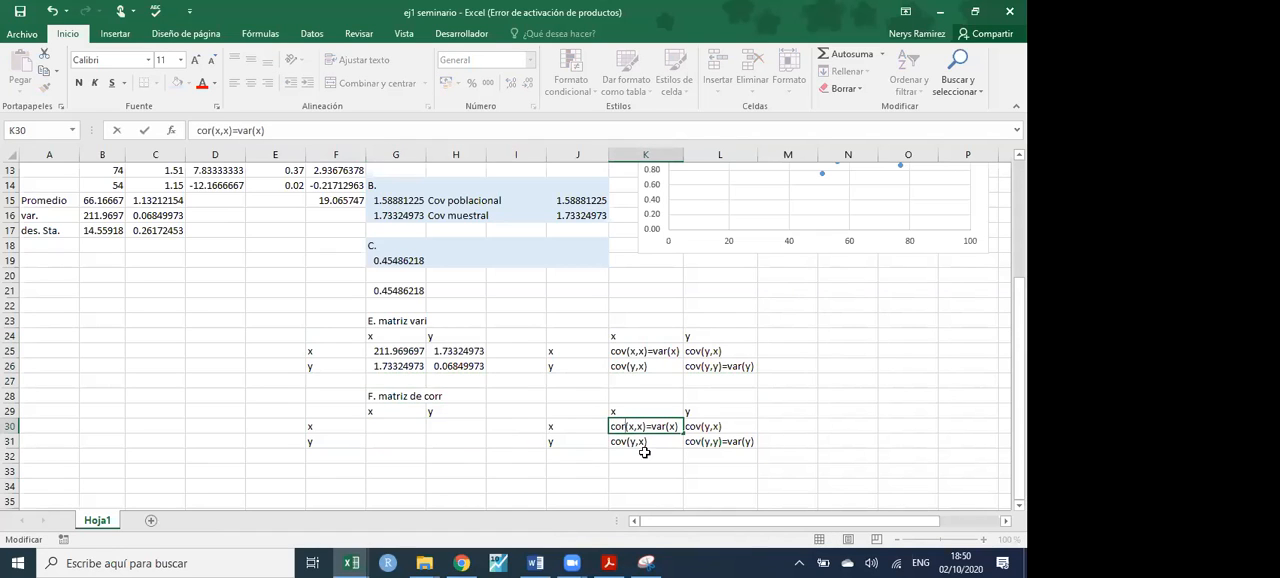
key("Delete")
key("Delete")
key("Delete")
key("Delete")
left_click(719, 476)
- Change the text in L31 of the copied symbolic matrix to cor(y,y)
double_click(726, 447)
left_click(776, 445, "shift")
key("Delete")
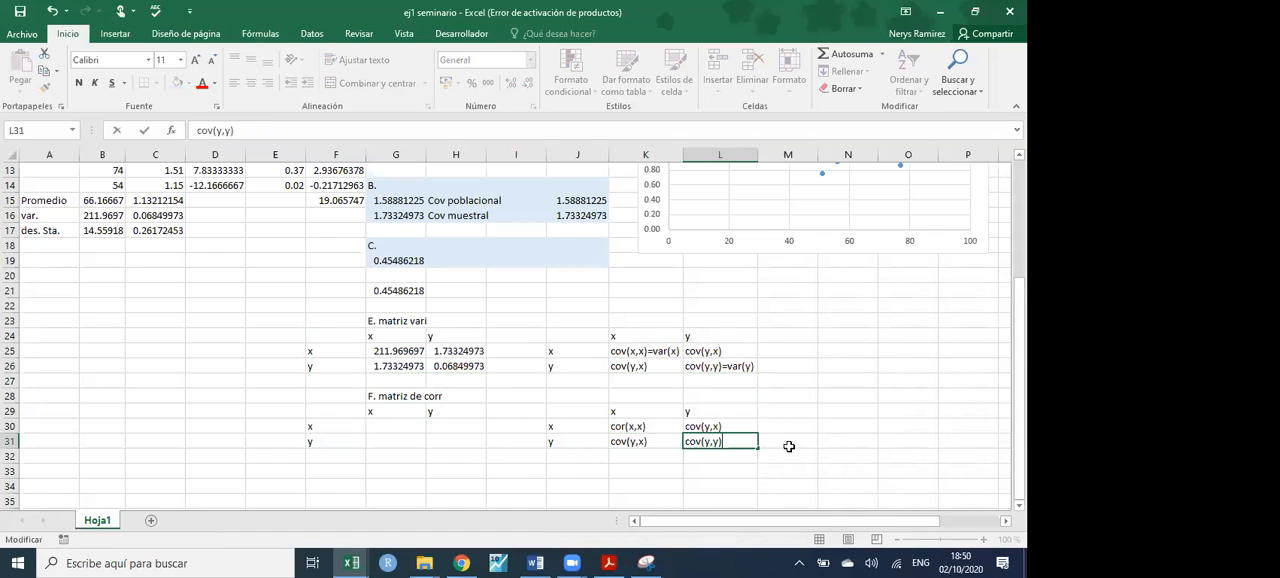
left_click(701, 447)
key("BackSpace")
type("r")
left_click(711, 475)
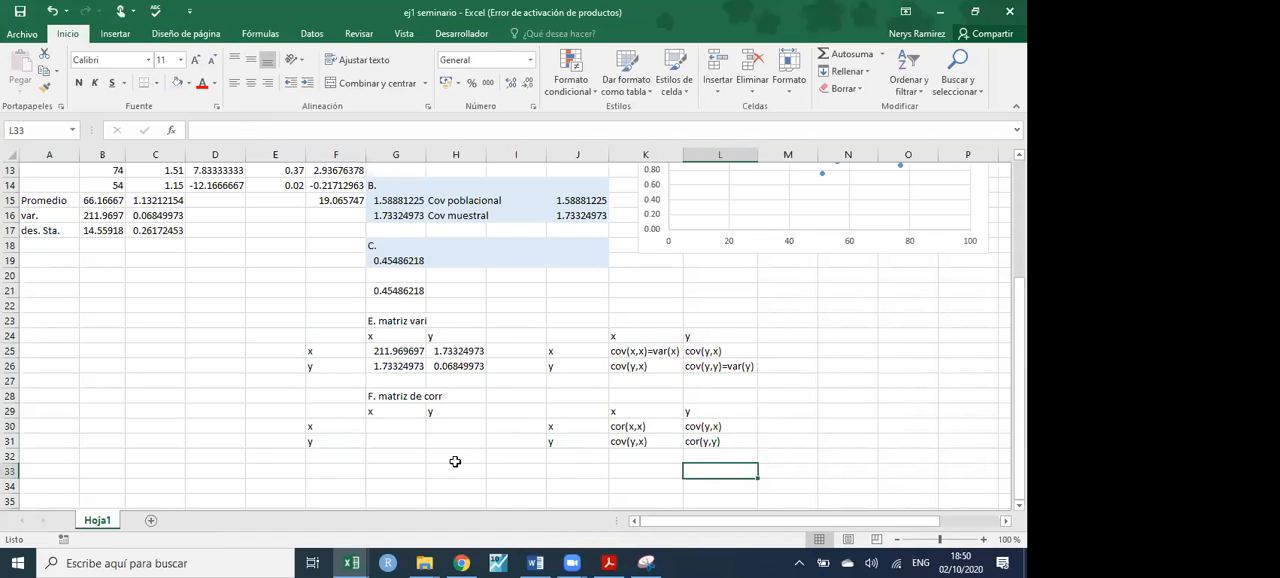
- Enter 1 in the diagonal cells G30 and H31 of the correlation matrix
left_click(384, 429)
type("1")
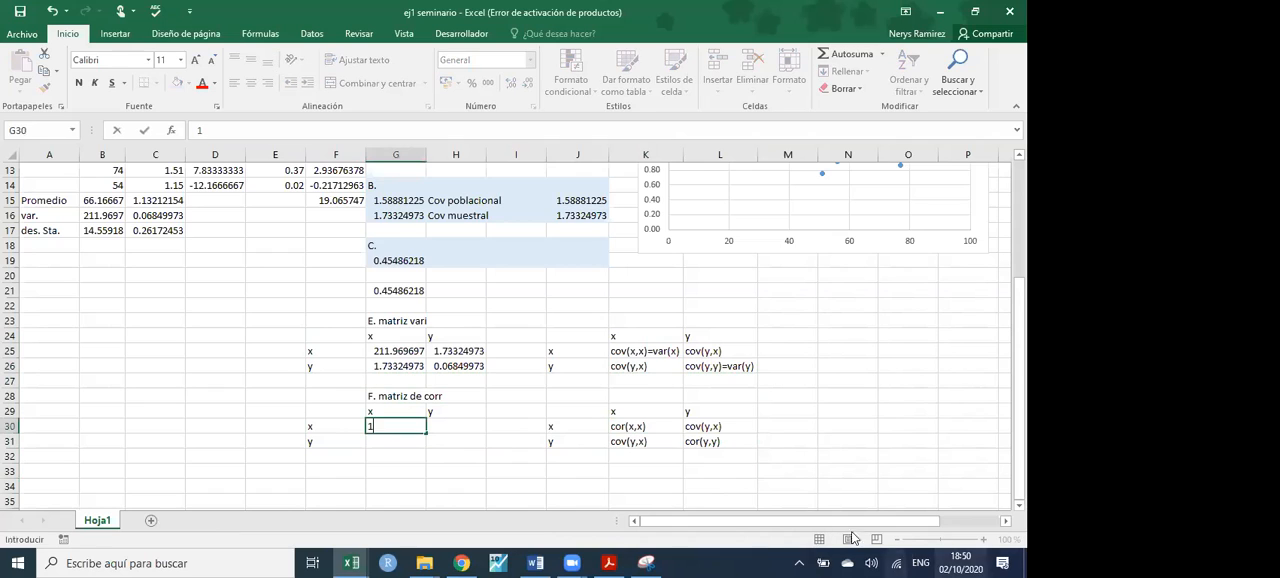
left_click(461, 442)
type("1")
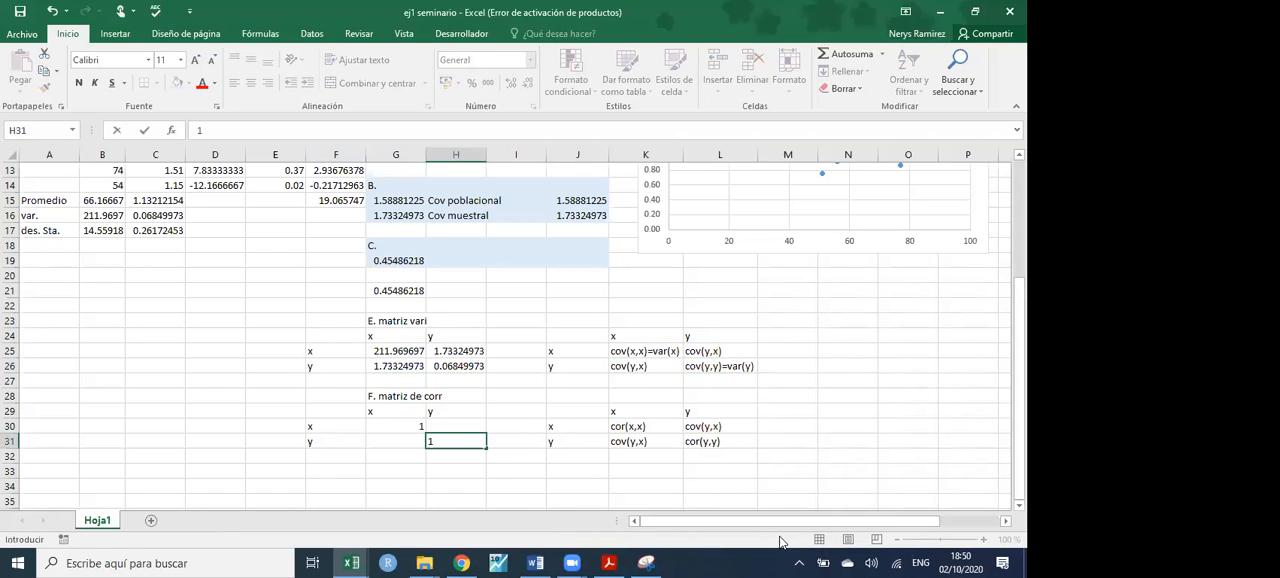
key("Return")
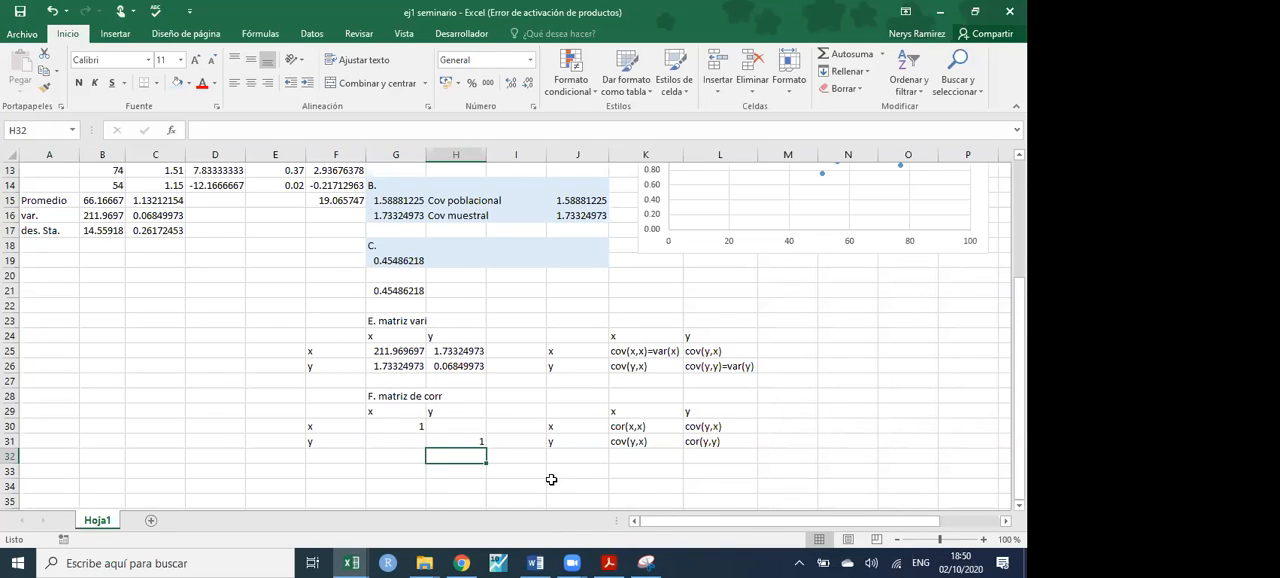
left_click(699, 427)
double_click(699, 427)
key("BackSpace")
type("r")
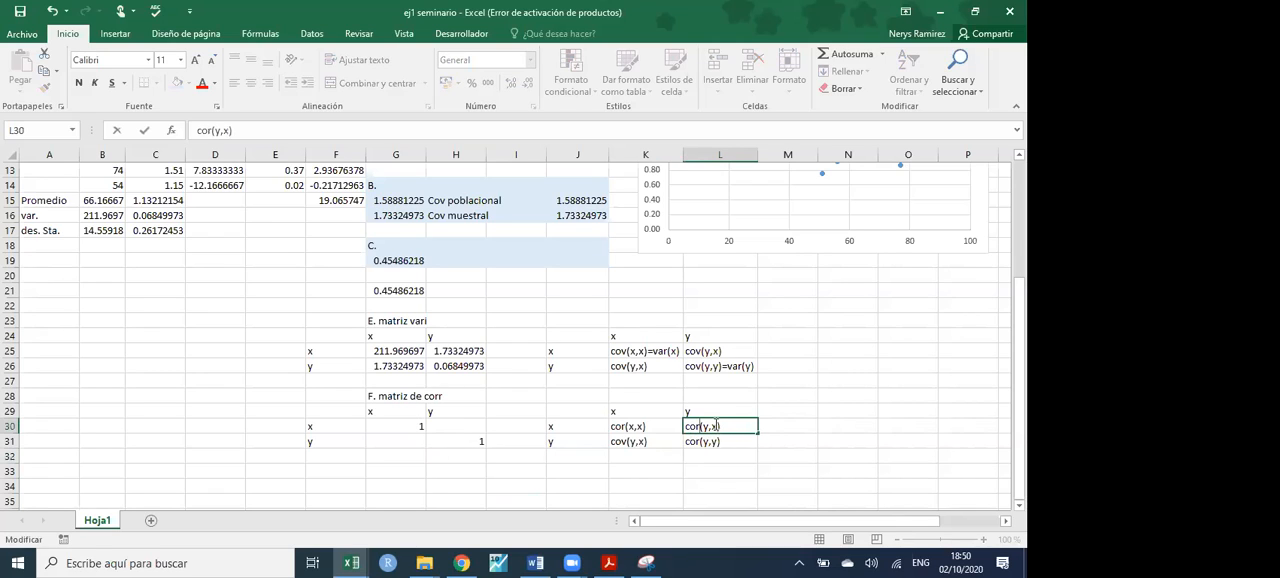
key("Escape")
- Change the text in K31 of the symbolic correlation matrix to cor(y,x)
double_click(622, 444)
key("BackSpace")
type("r")
left_click(634, 474)
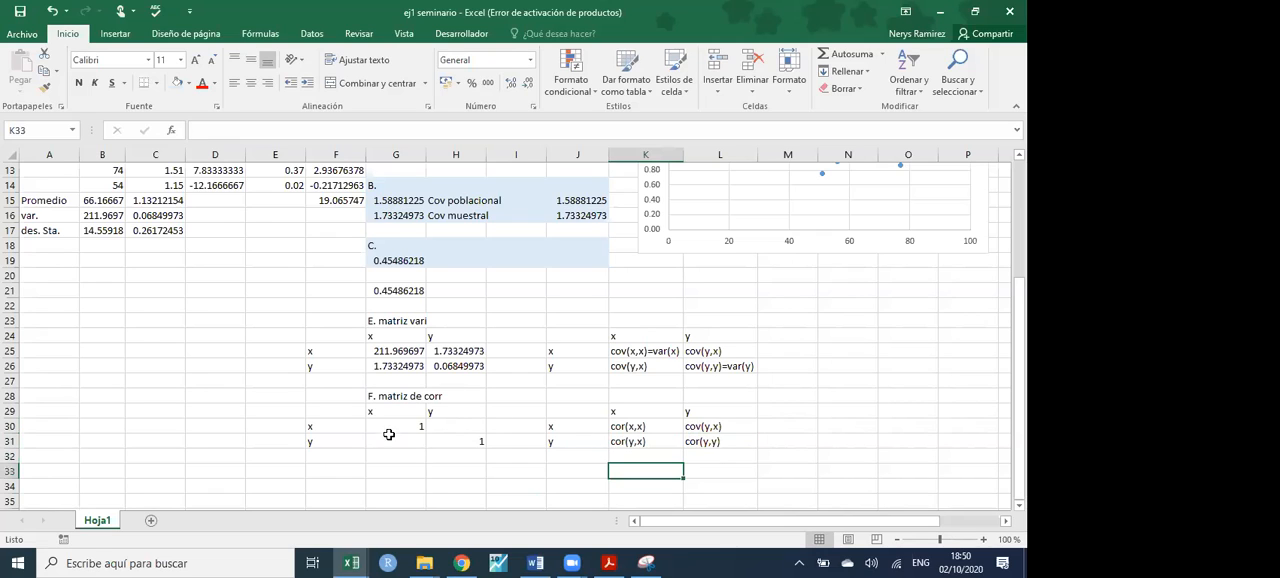
- Link H30 of the correlation matrix to the correlation in G19, and G31 to H30
type("=")
left_click(405, 265)
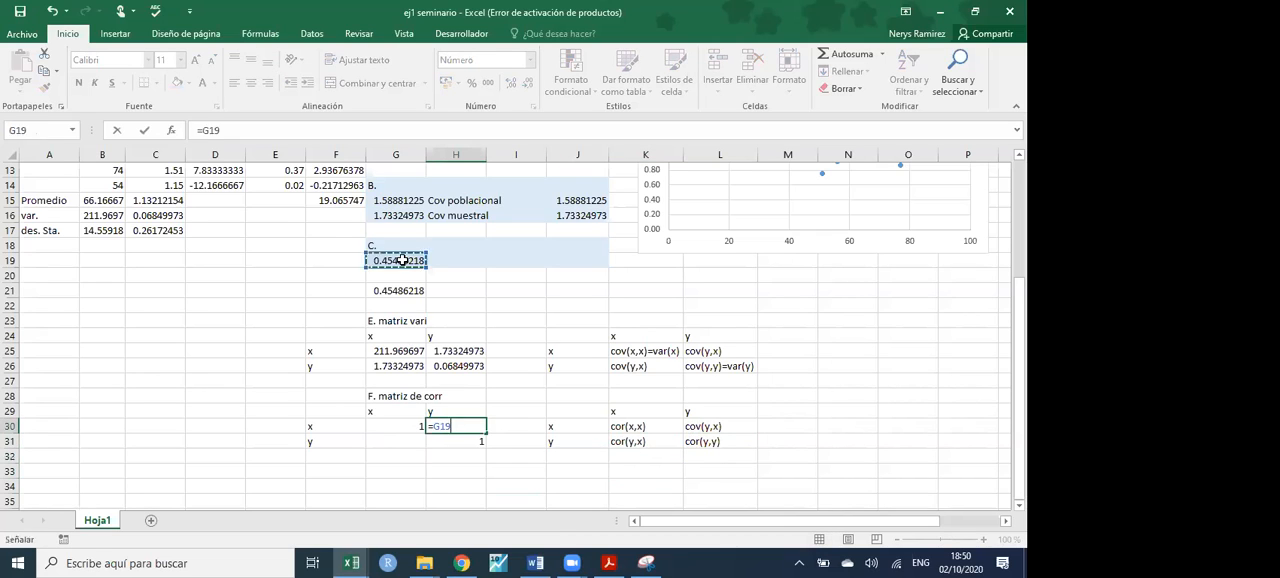
key("Return")
left_click(404, 443)
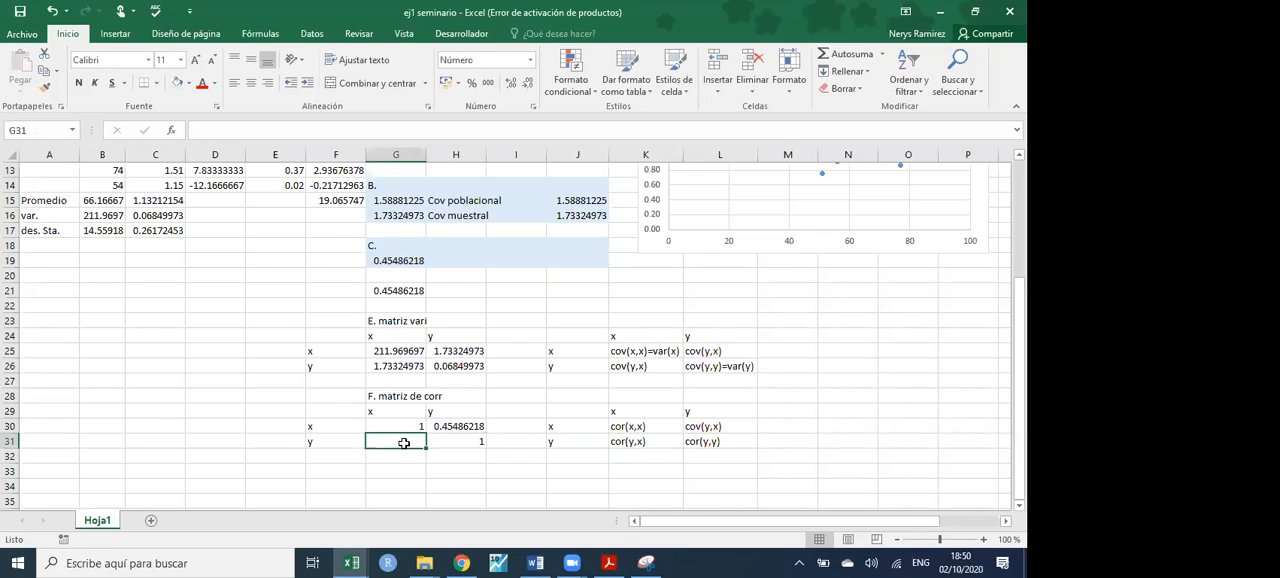
type("=")
left_click(429, 427)
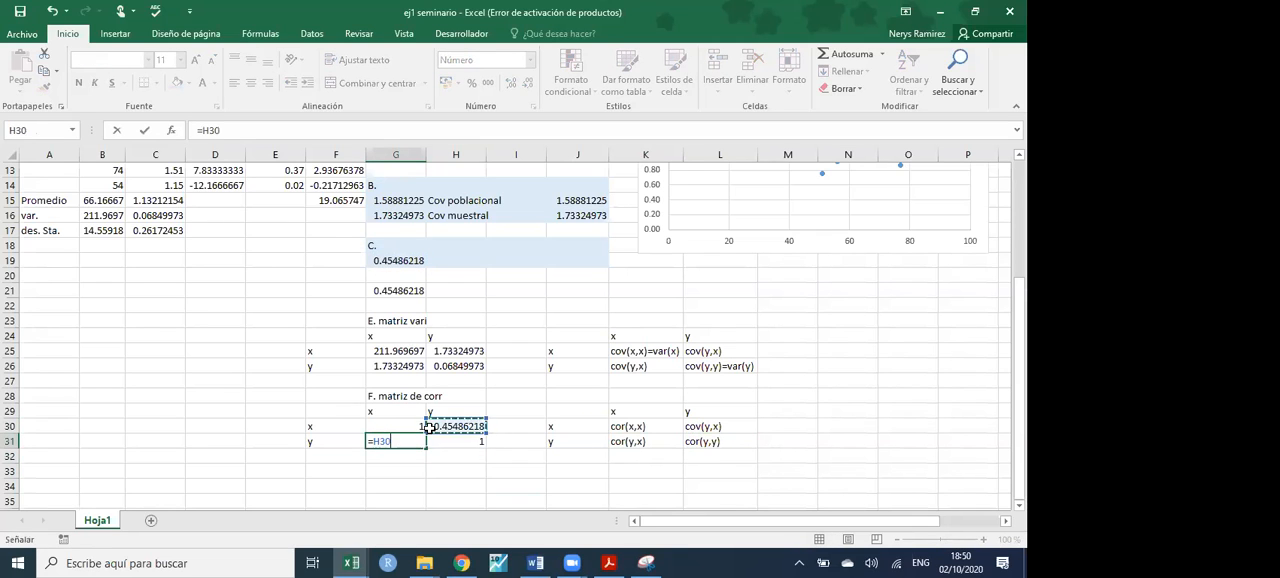
key("Return")
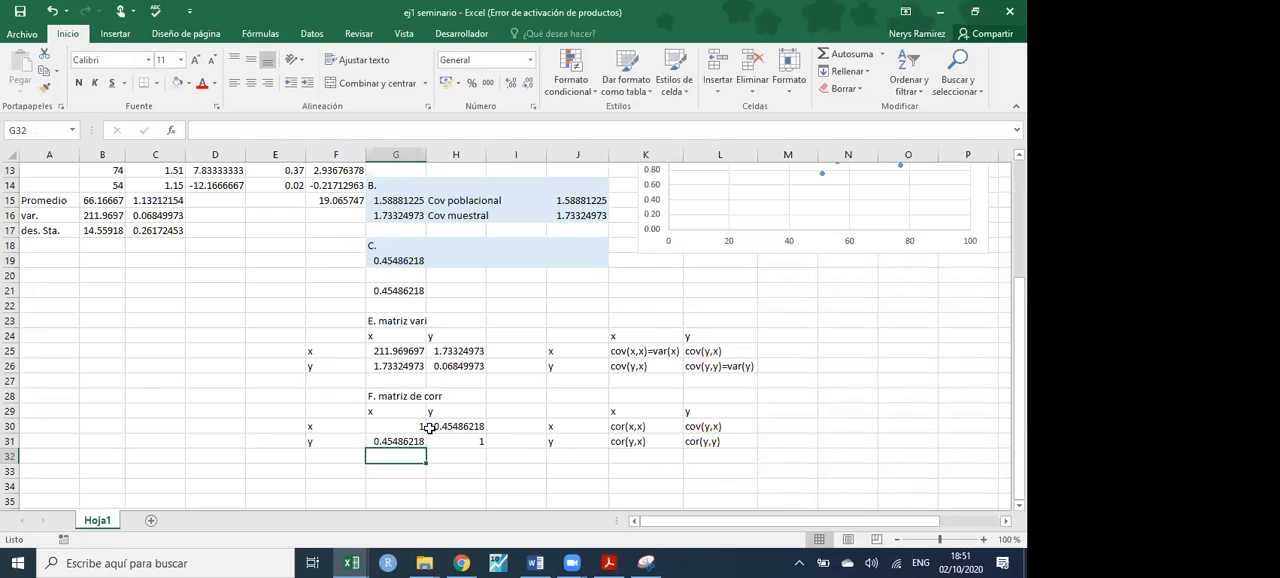
- Shade the variance matrix G23:H26 and the correlation matrix G28:H31 with the light blue fill, including their headings
left_click_drag(388, 324, 460, 368)
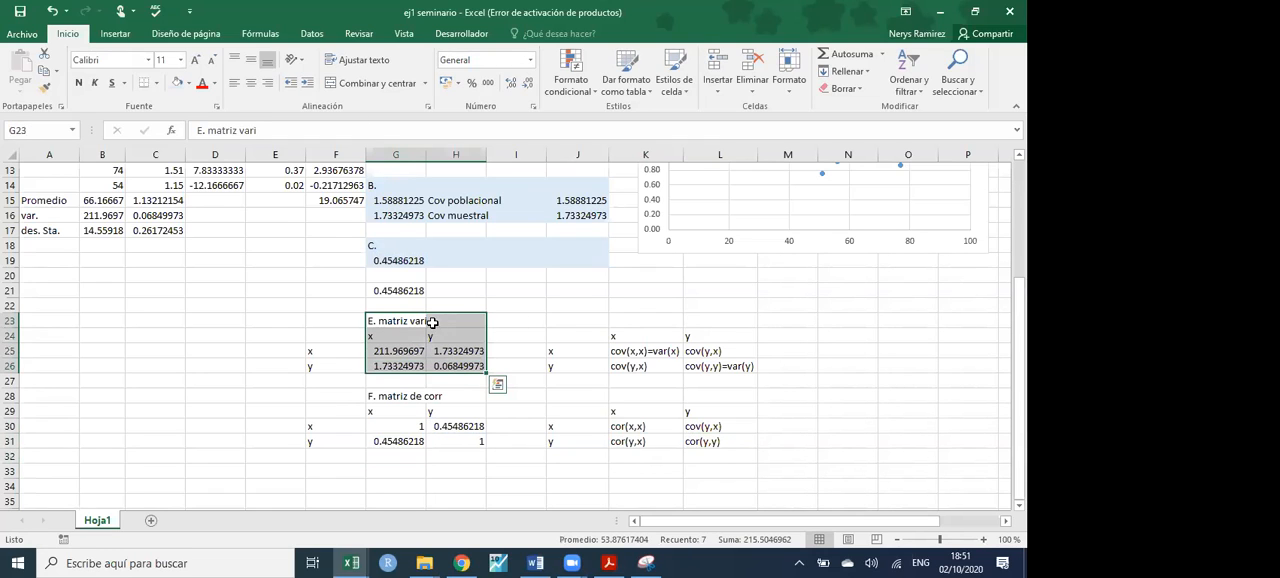
left_click(178, 83)
left_click_drag(386, 398, 462, 455)
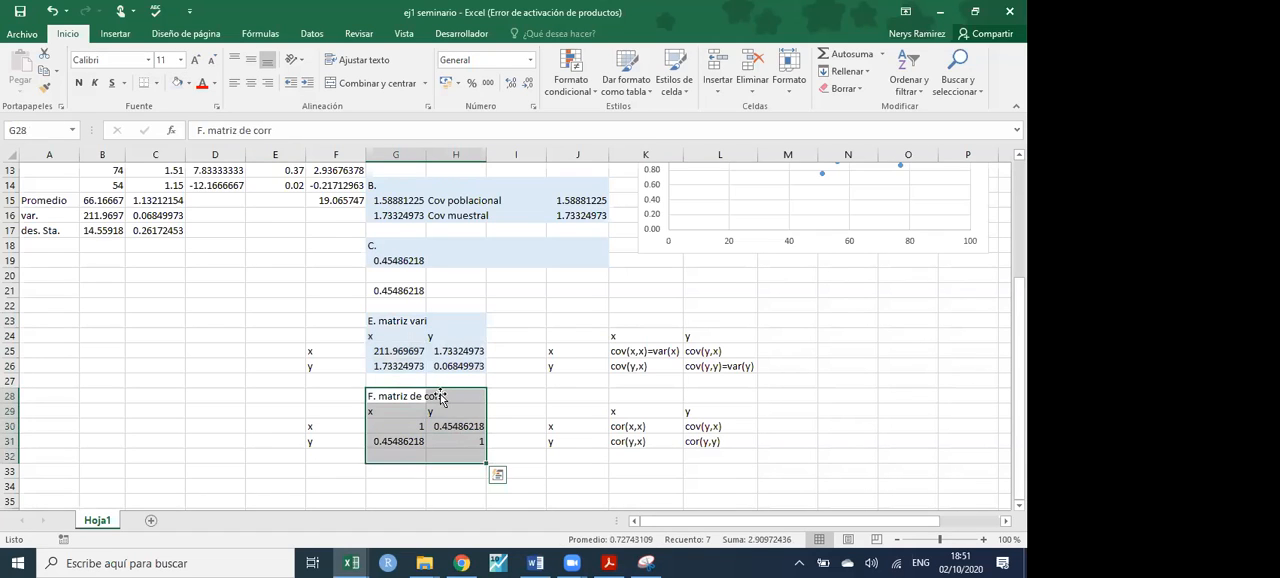
left_click_drag(397, 394, 463, 439)
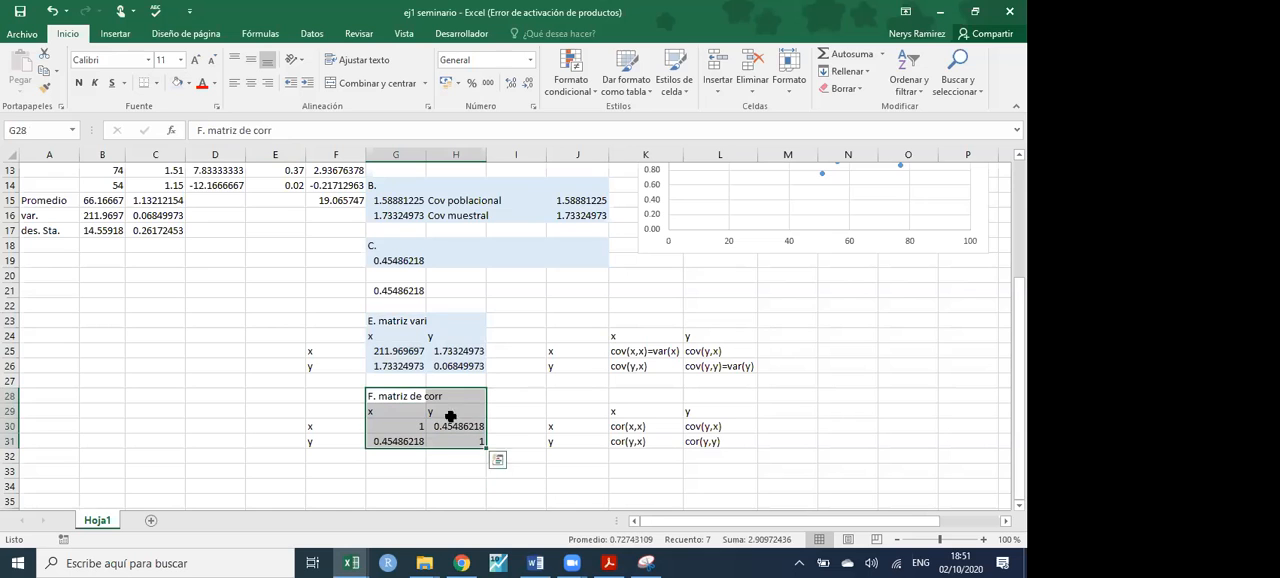
left_click(178, 83)
scroll(690, 390, "up", 1)
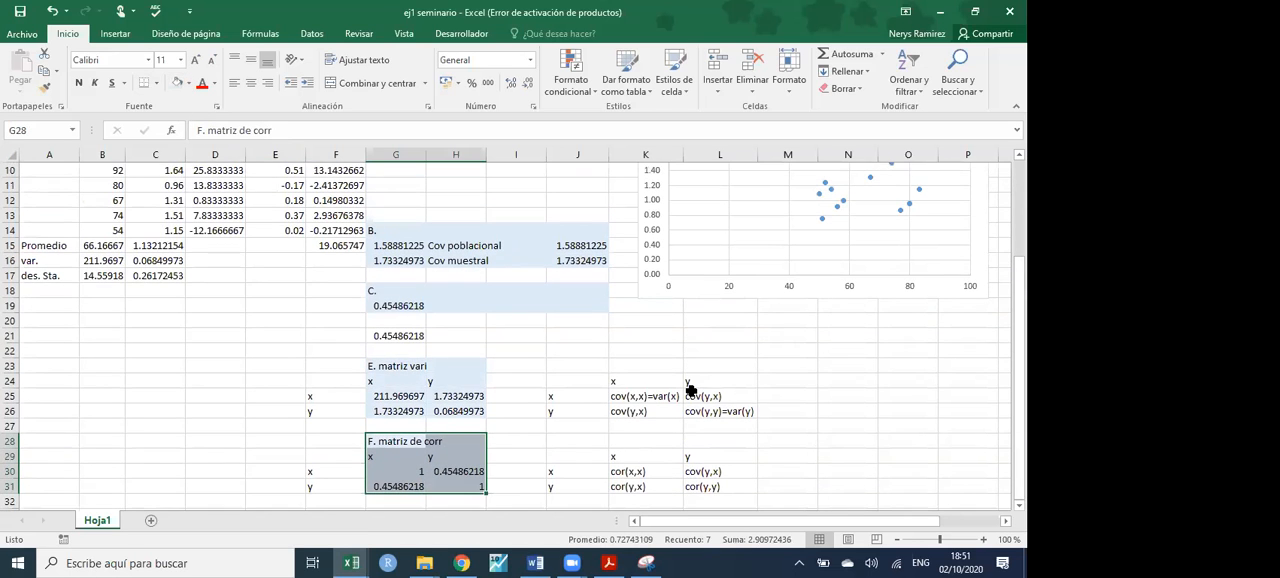
scroll(690, 390, "up", 3)
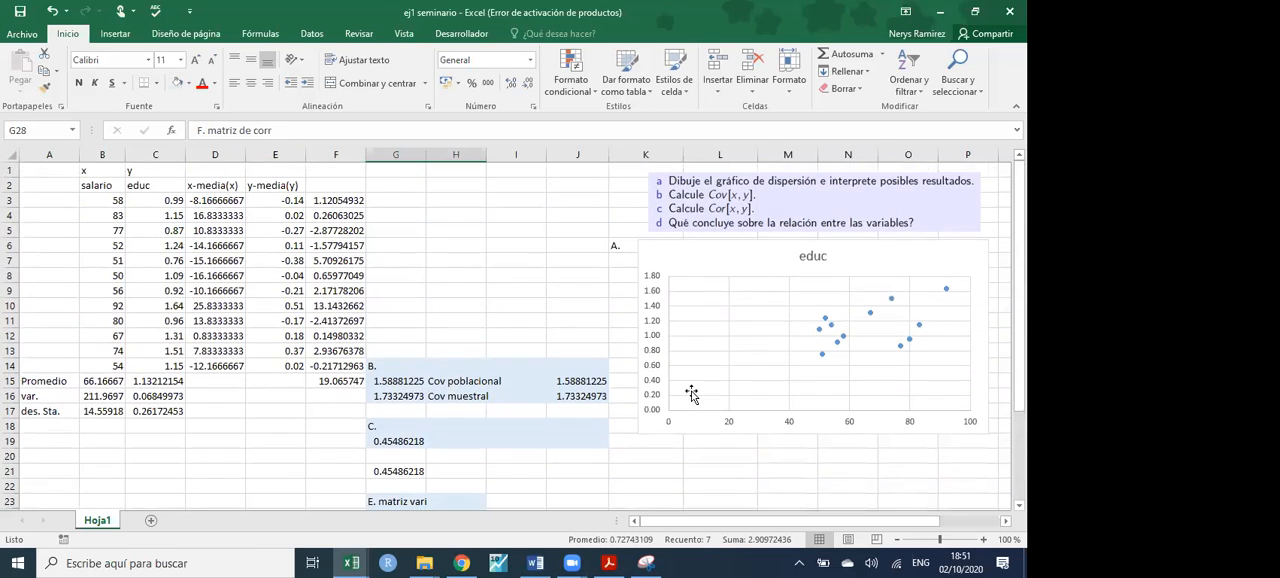
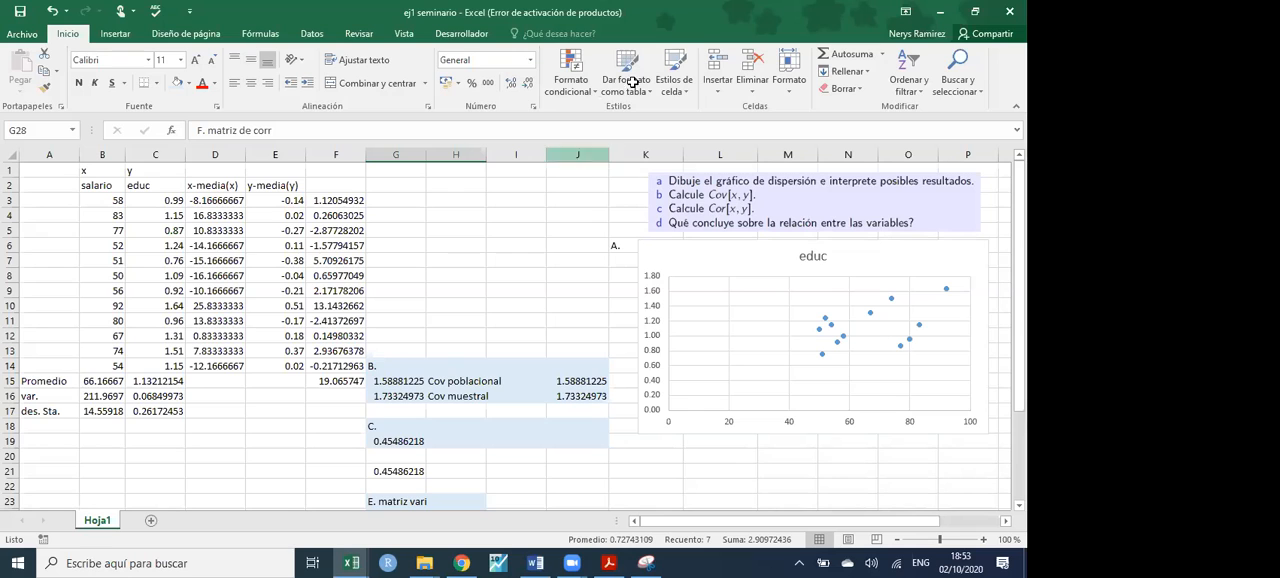
- Inspect the correlation formula in G19 and the two data ranges it refers to
scroll(434, 280, "down", 4)
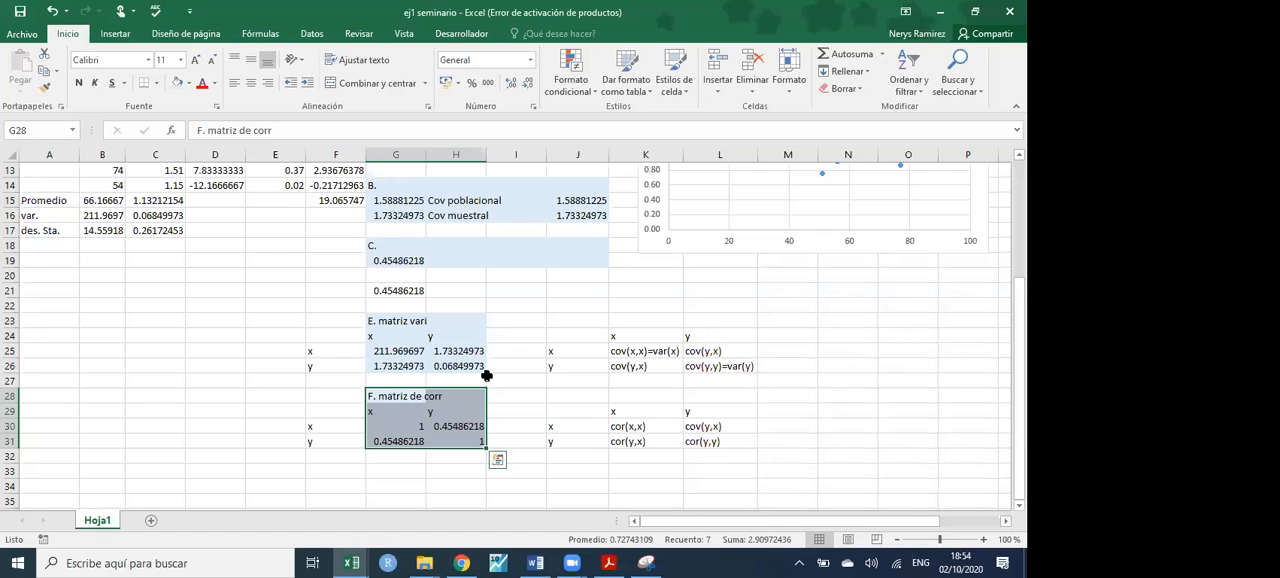
scroll(487, 372, "up", 4)
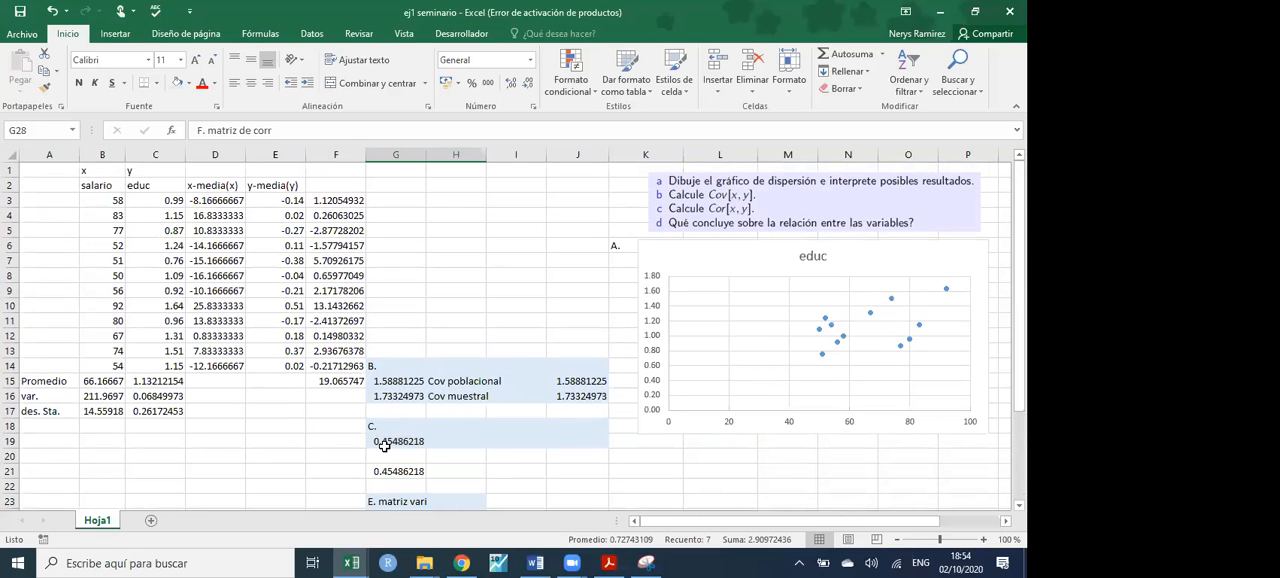
left_click(385, 447)
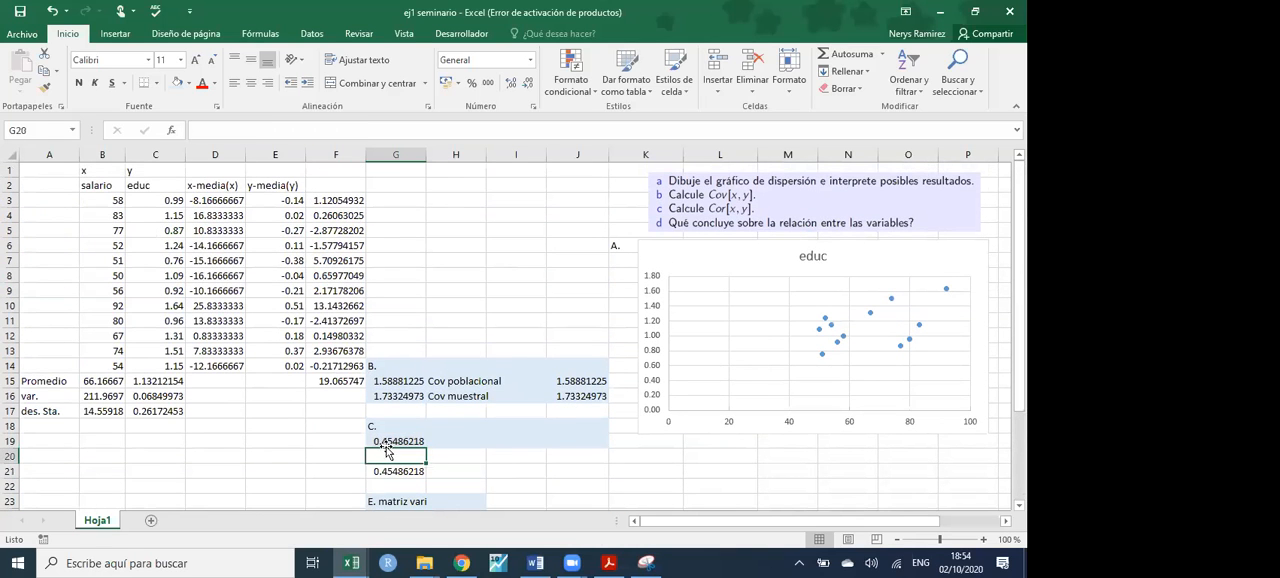
double_click(390, 443)
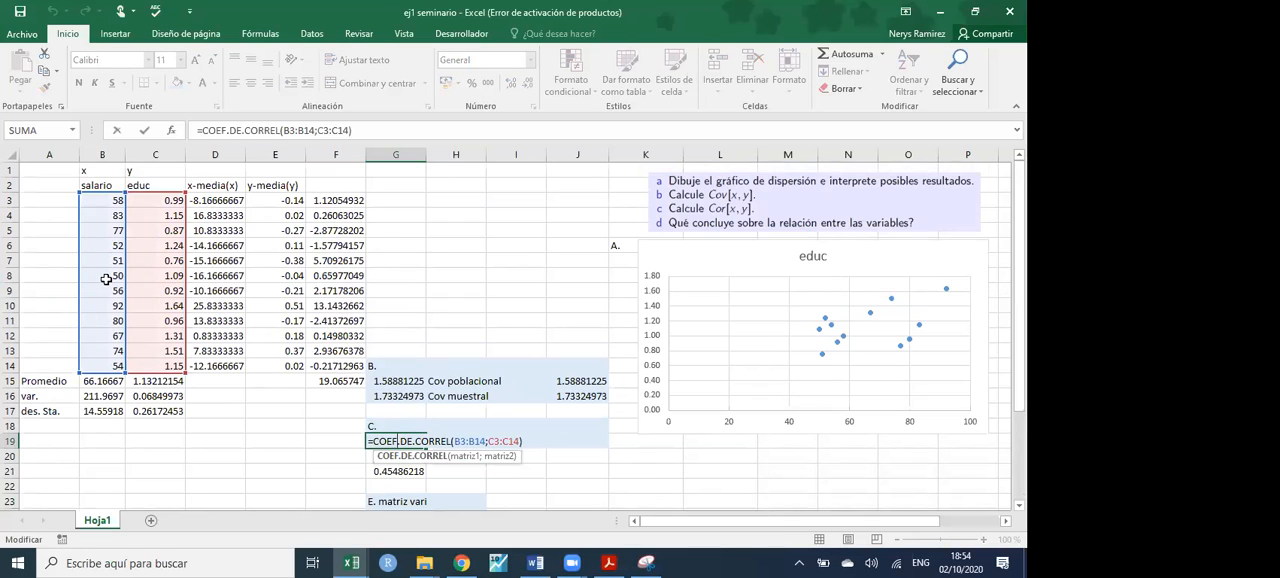
key("Return")
left_click(412, 443)
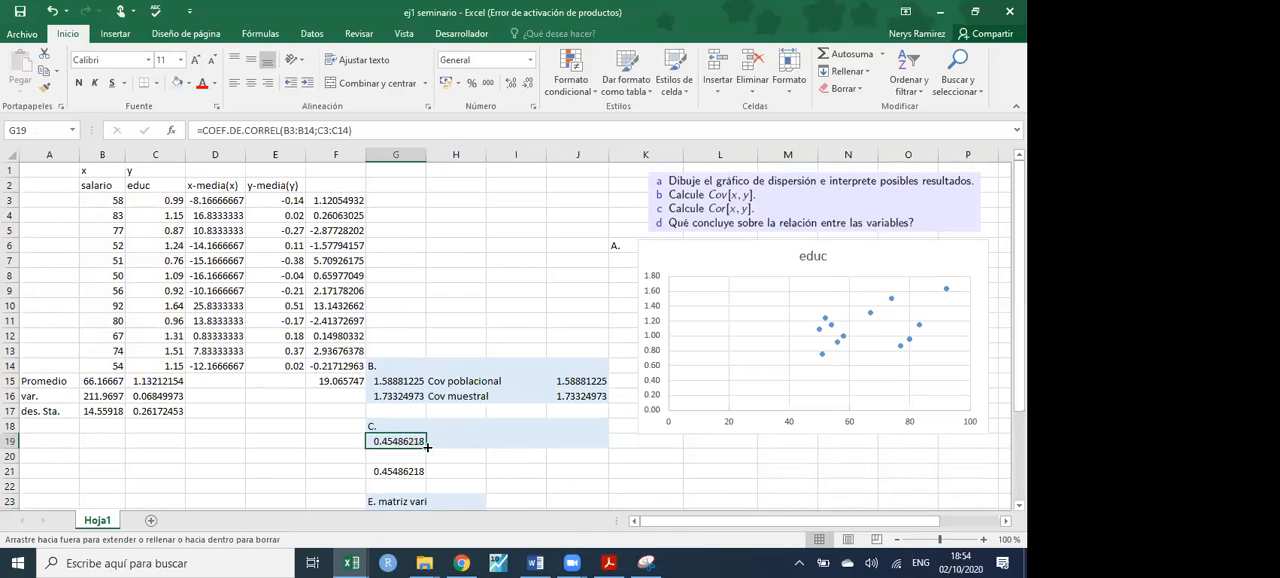
- Fill the correlation formula from G19 into H19 and change its second range so it reads =COEF.DE.CORREL(C3:C14;B3:B14)
left_click_drag(427, 447, 468, 446)
double_click(468, 442)
left_click_drag(248, 296, 120, 294)
key("Return")
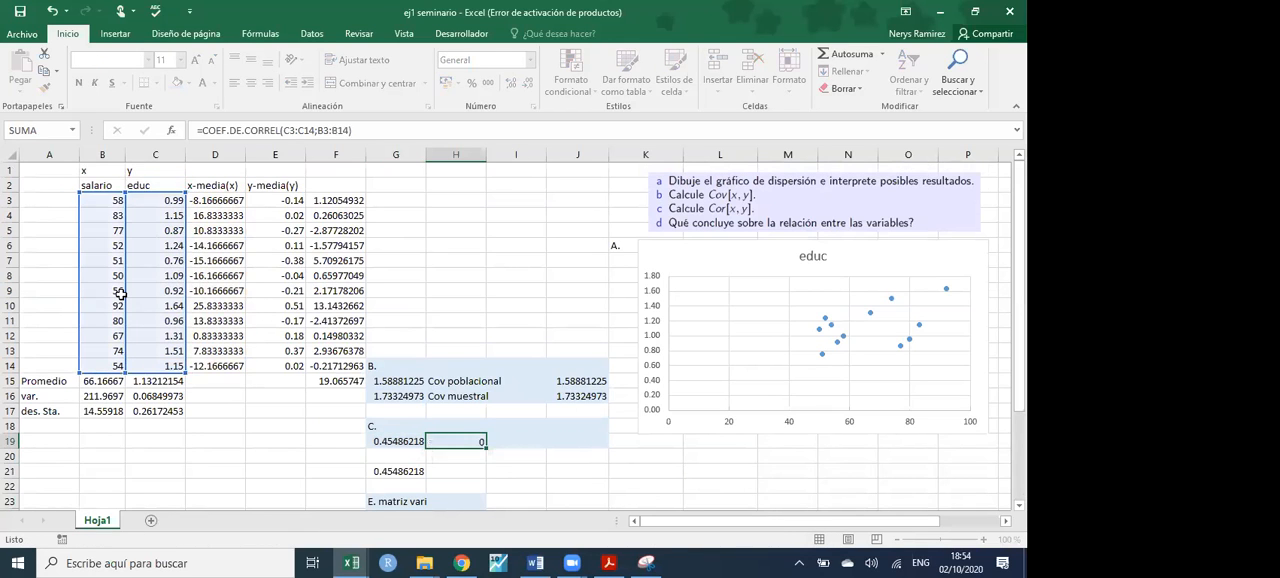
key("Return")
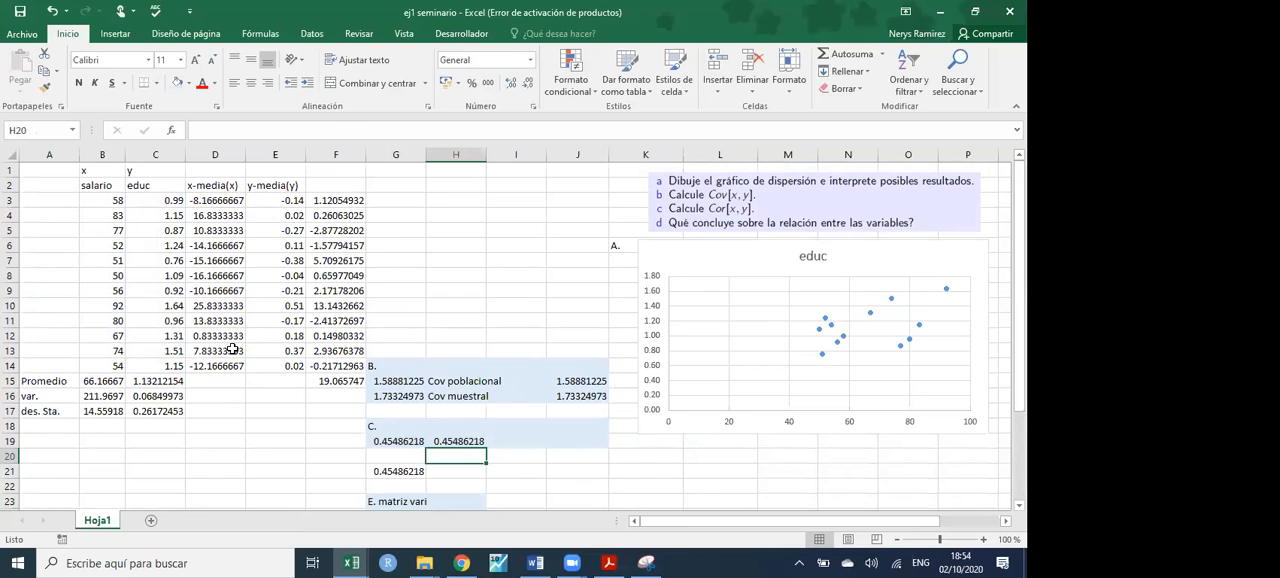
- Clear the reversed-order correlation formula from H19
left_click(455, 443)
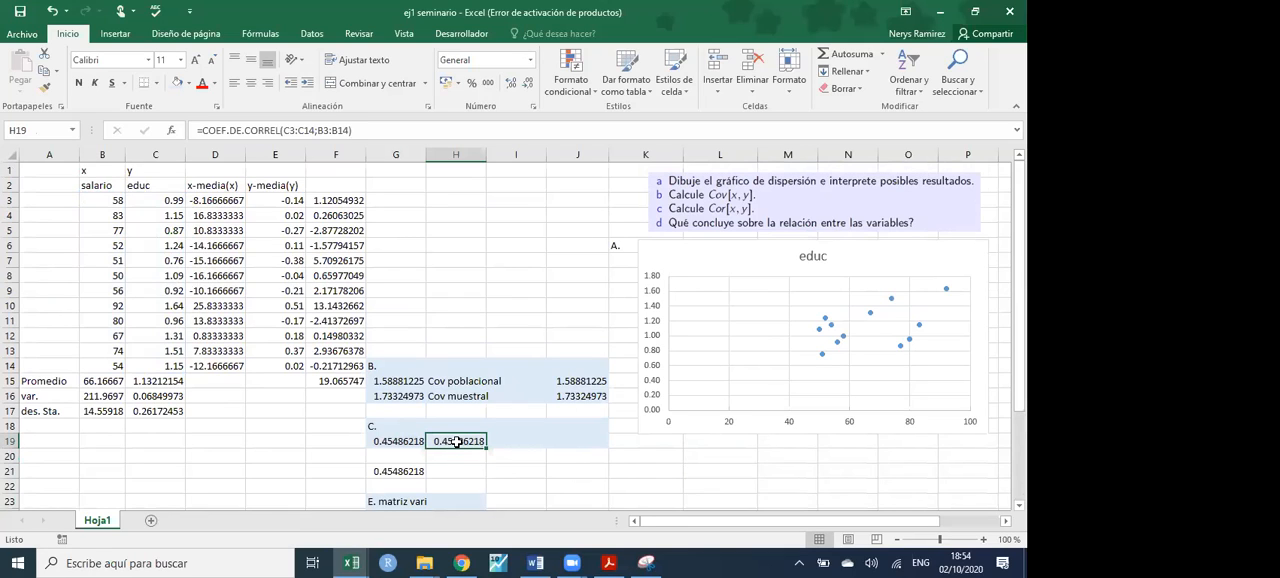
key("Delete")
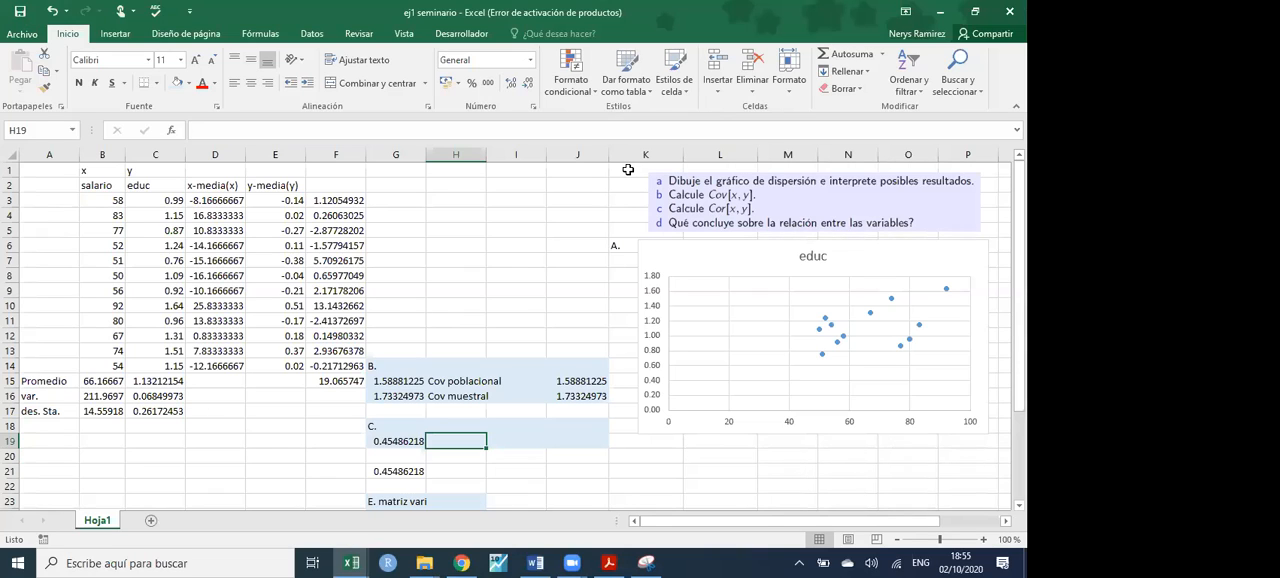
scroll(570, 314, "down", 5)
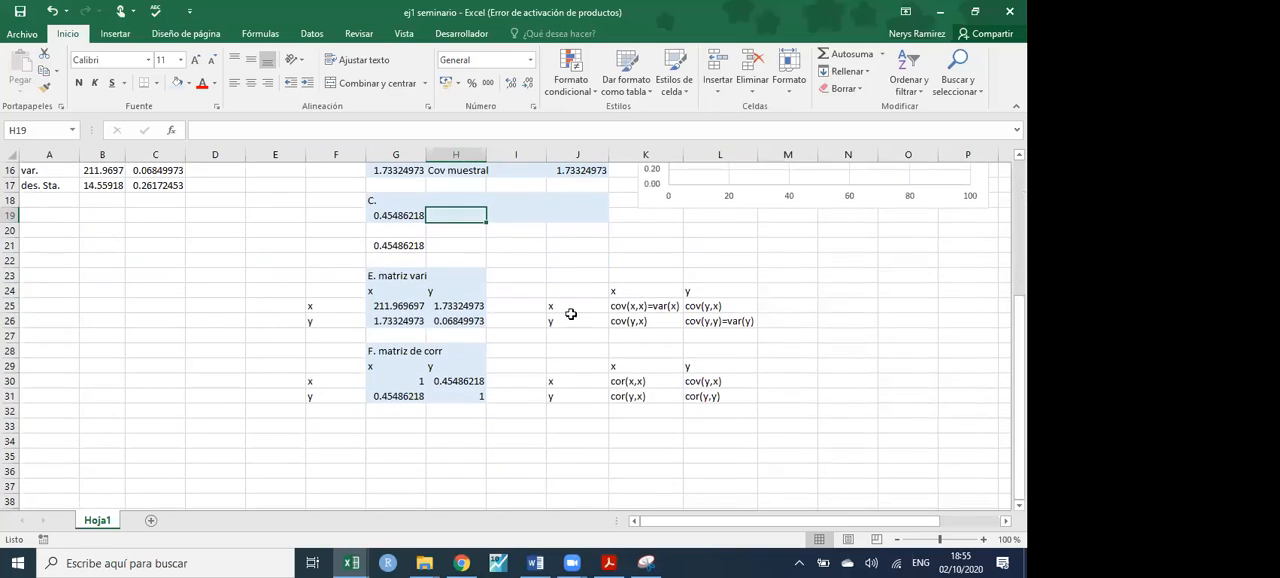
scroll(546, 291, "up", 5)
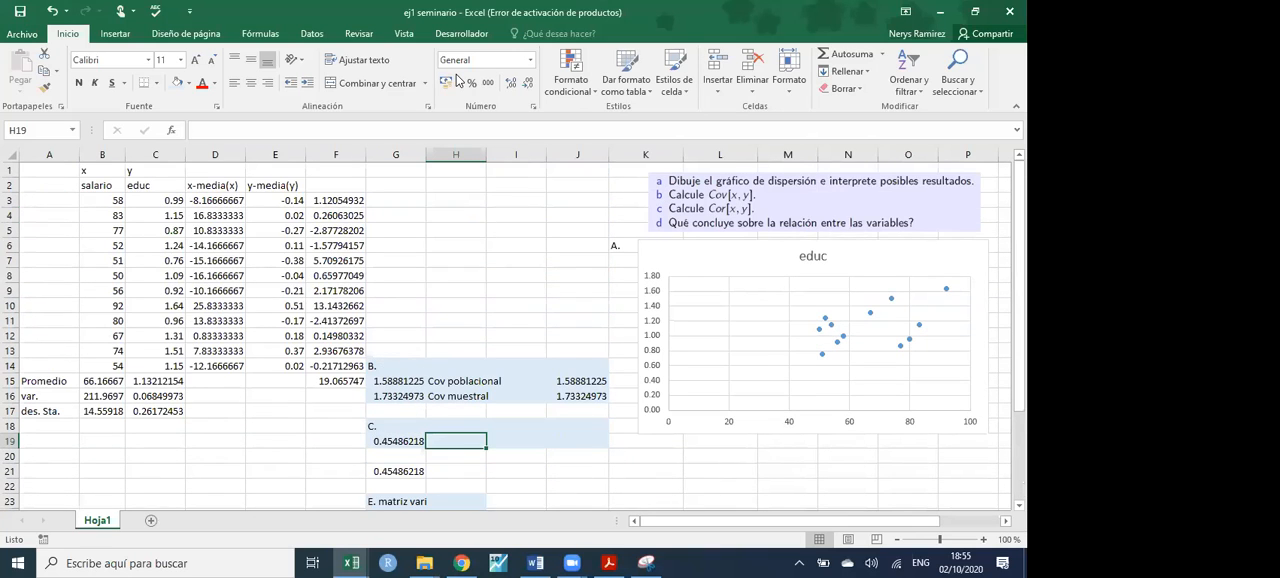